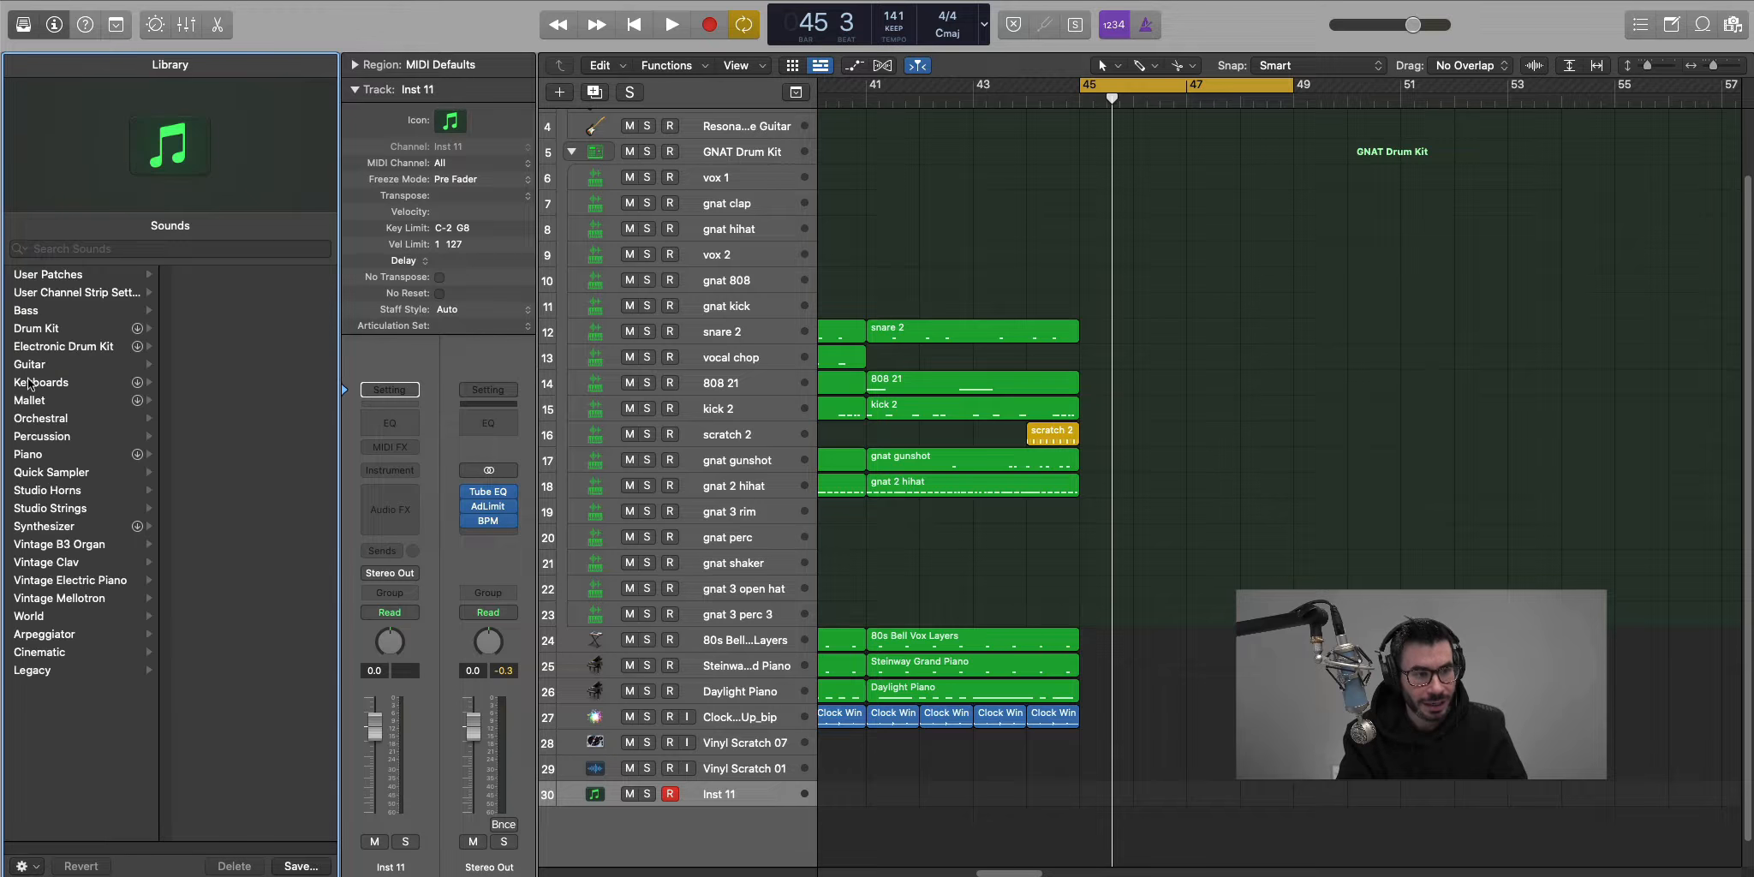
Load the Steinway Grand Piano patch on track 30 and create an empty MIDI region from bar 45 to 49.
{"action": "left_click", "coordinate": [36, 459]}
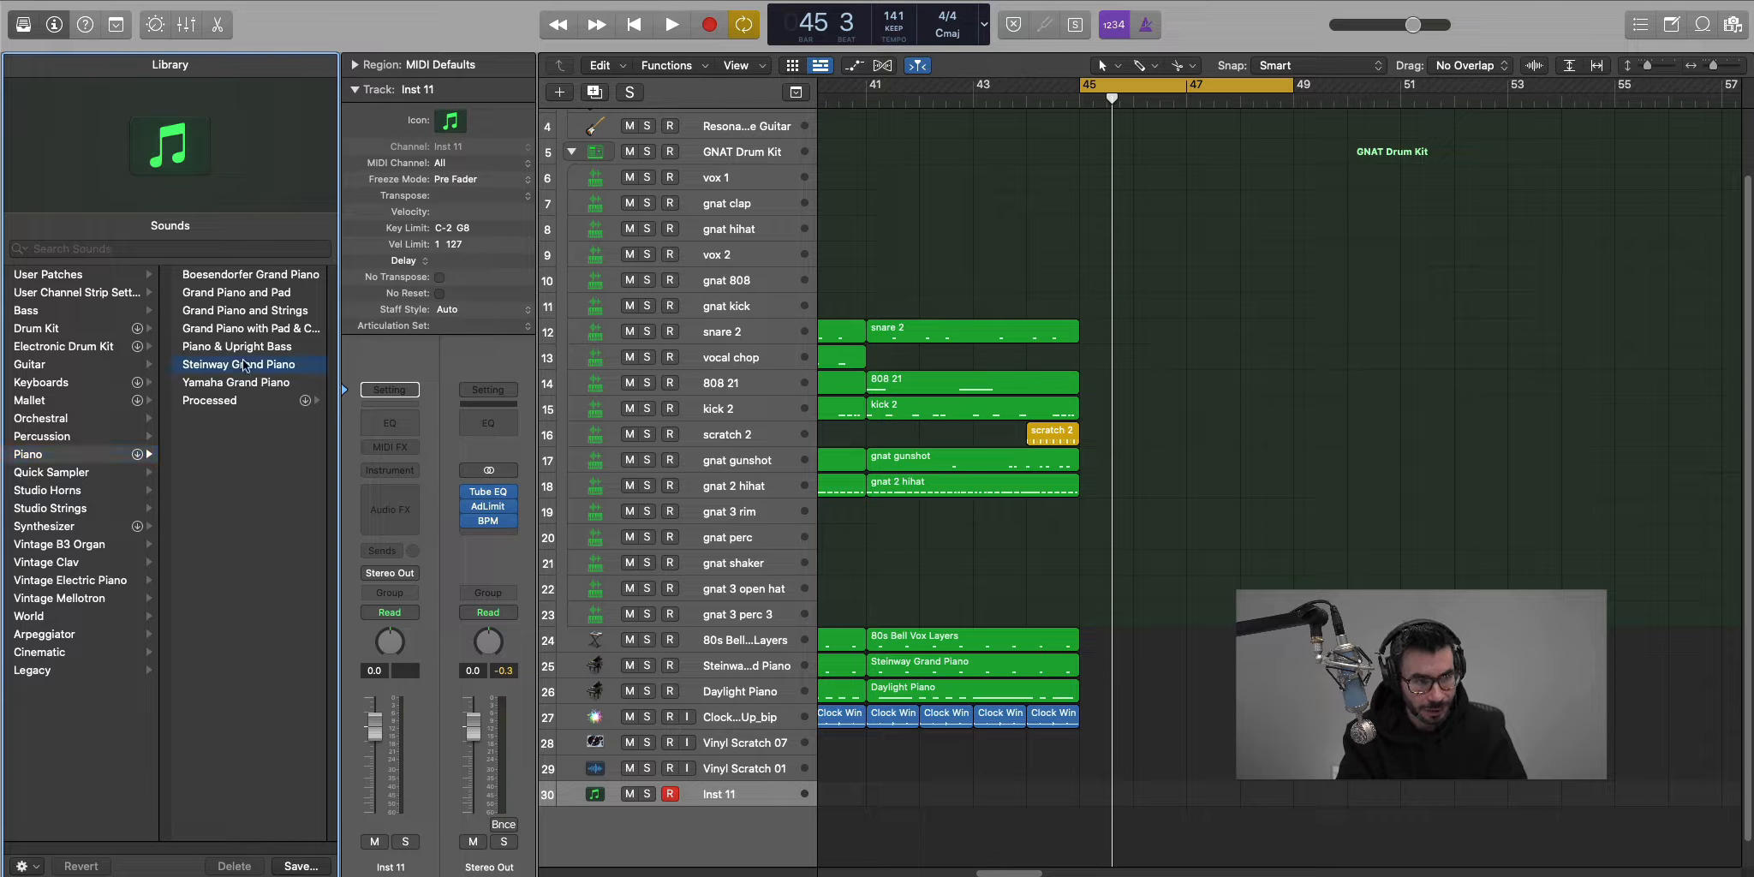
{"action": "left_click", "coordinate": [23, 24]}
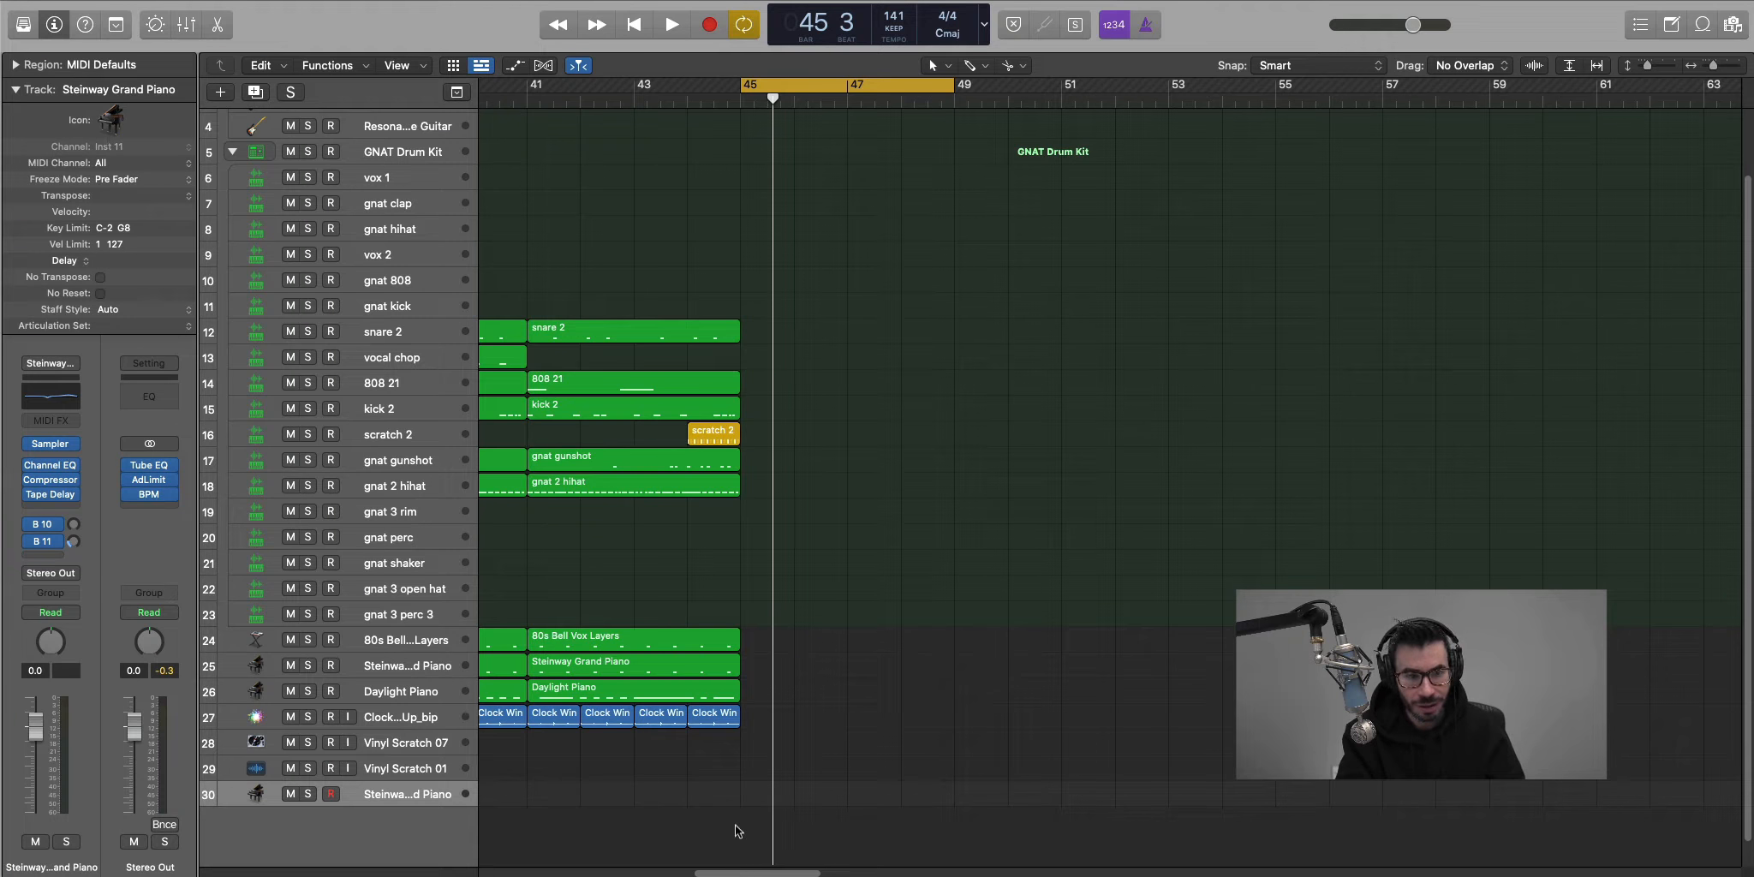
{"action": "left_click_drag", "start_coordinate": [801, 795], "coordinate": [954, 778]}
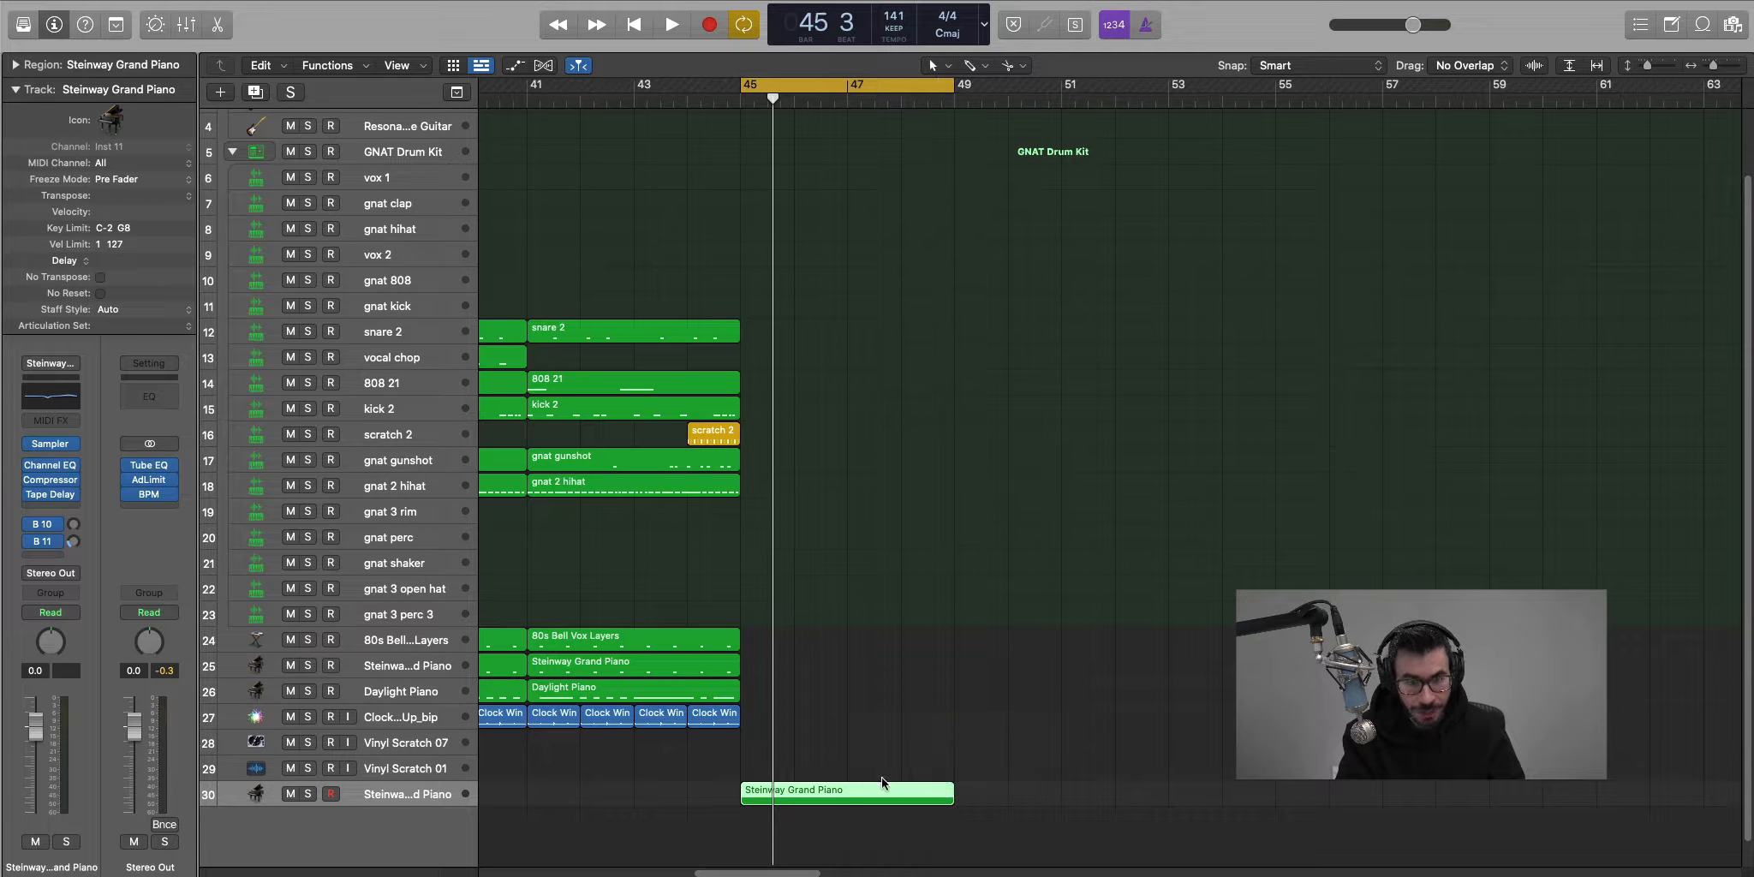
Open the new region in the Piano Roll and build a quarter-note opening chord of G3, G4 and D5 at bar 45.
{"action": "double_click", "coordinate": [886, 786]}
{"action": "left_click", "coordinate": [409, 583], "text": "super"}
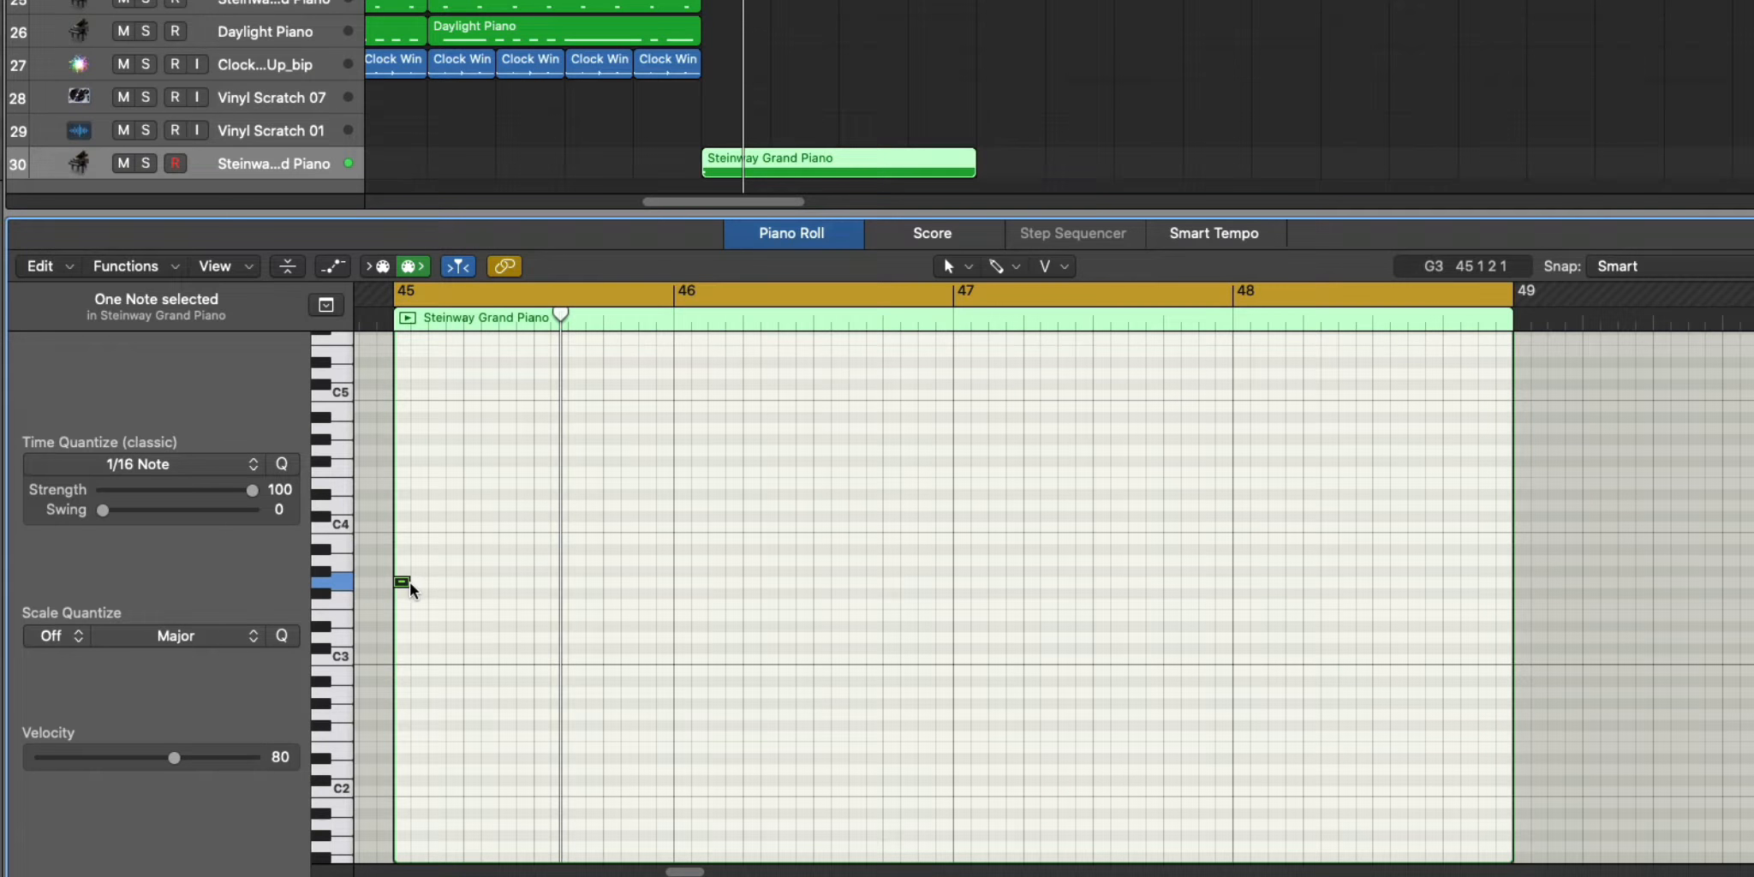
{"action": "left_click_drag", "start_coordinate": [410, 588], "coordinate": [463, 591]}
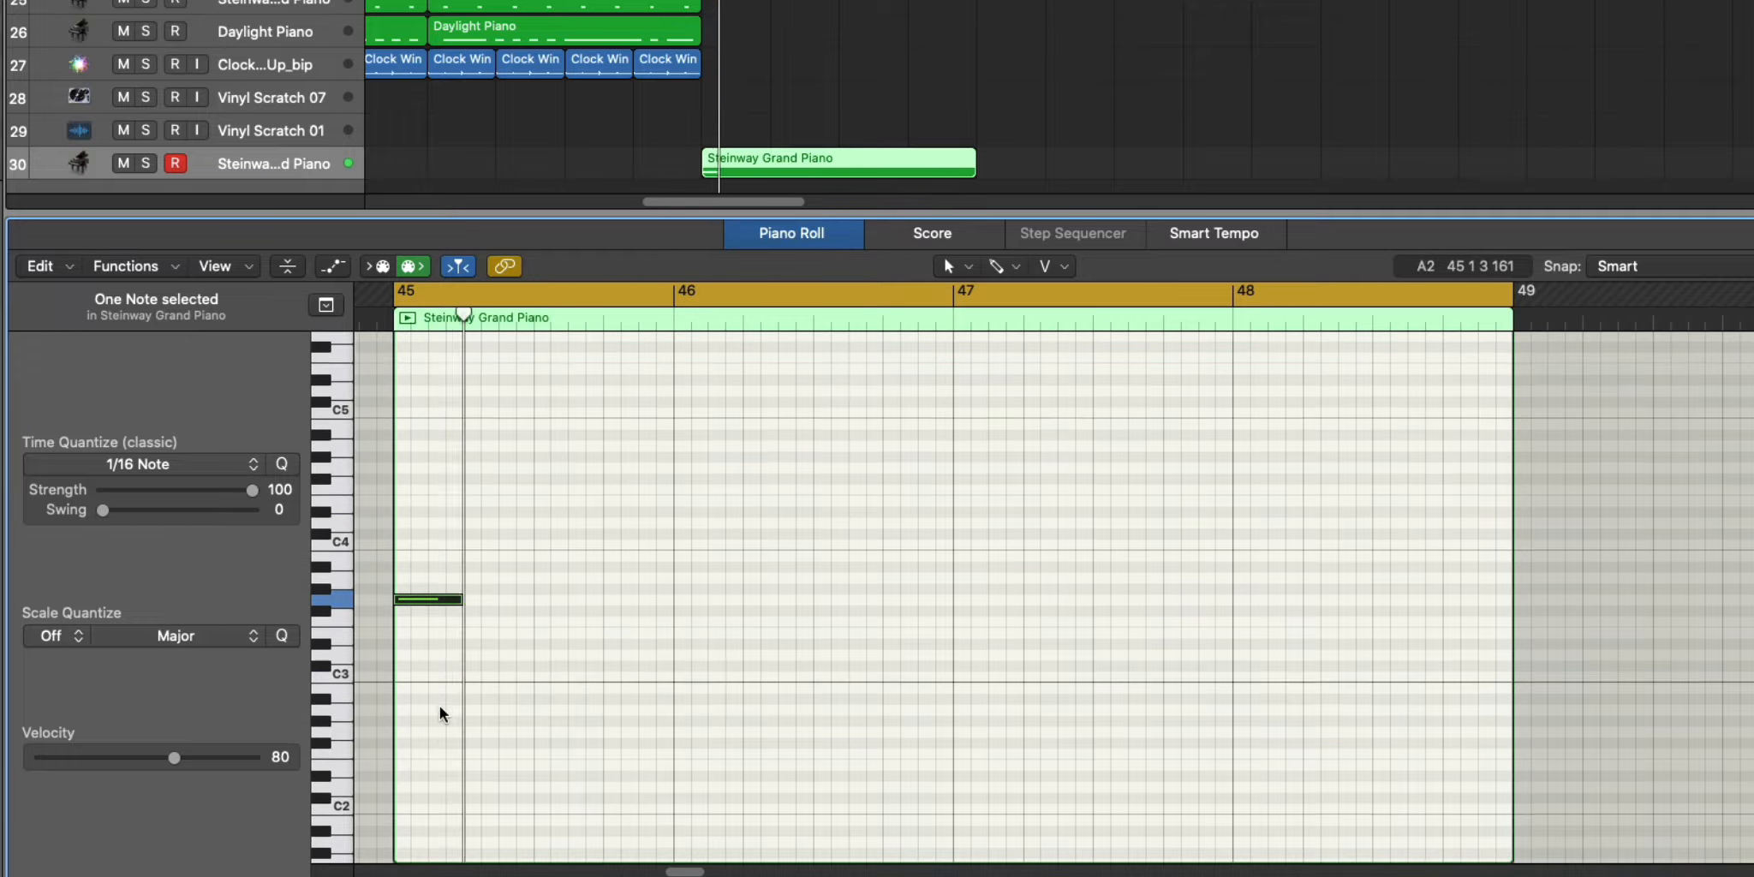
{"action": "scroll", "coordinate": [443, 713], "scroll_direction": "up", "scroll_amount": 3}
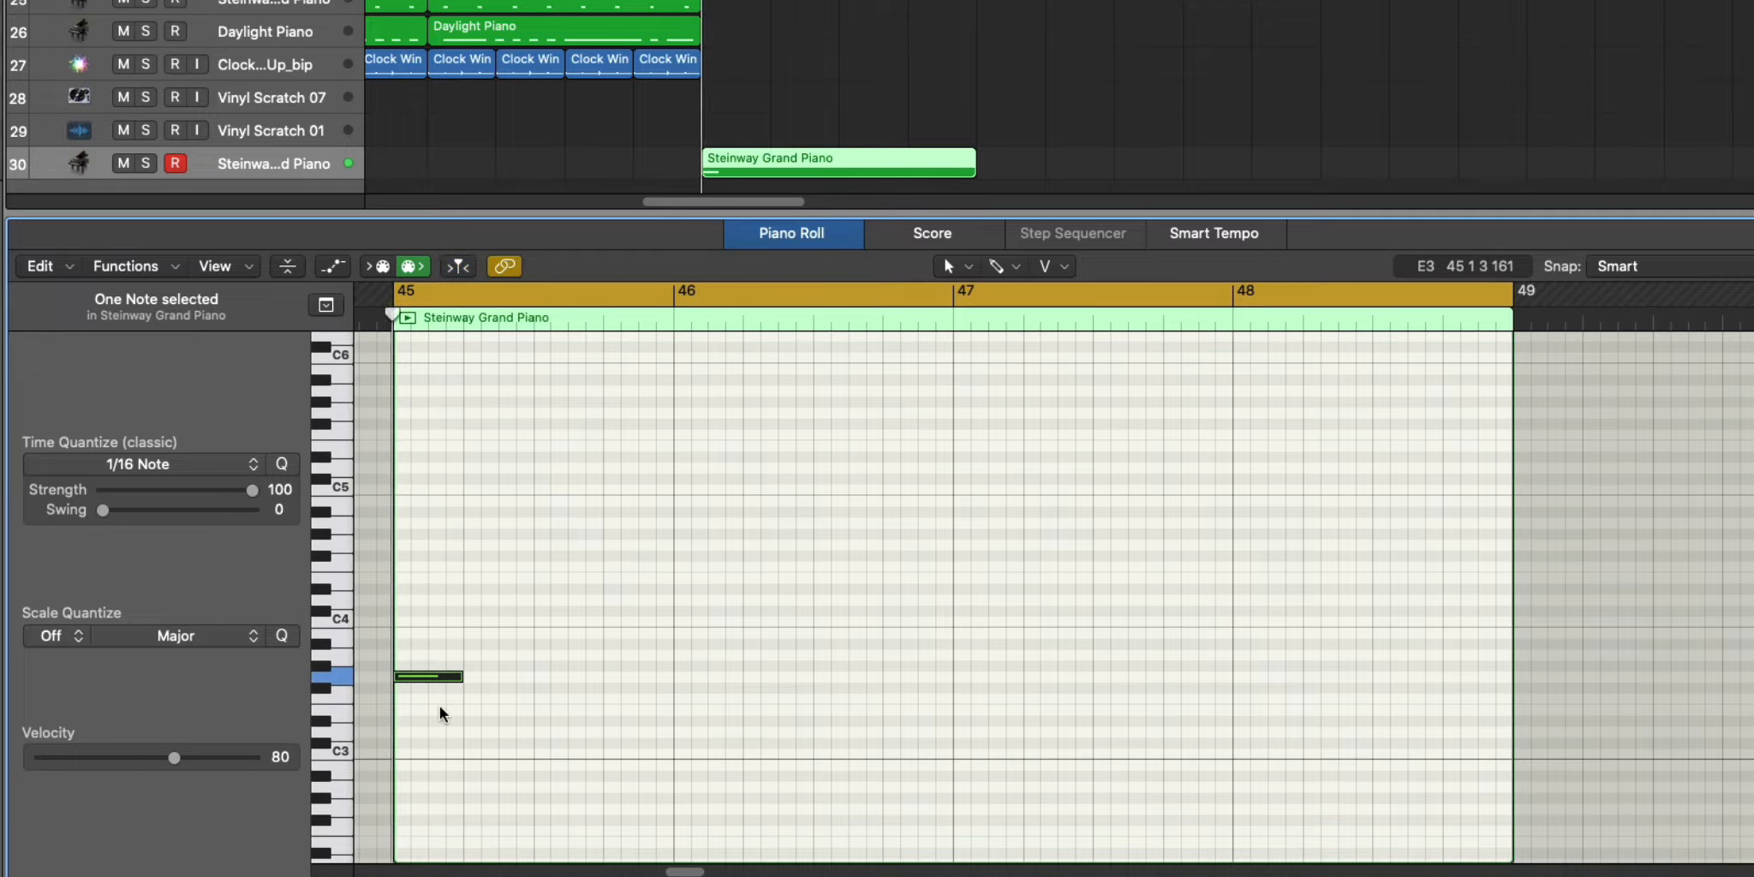
{"action": "left_click_drag", "start_coordinate": [433, 677], "coordinate": [433, 523]}
{"action": "scroll", "coordinate": [428, 566], "scroll_direction": "up", "scroll_amount": 2}
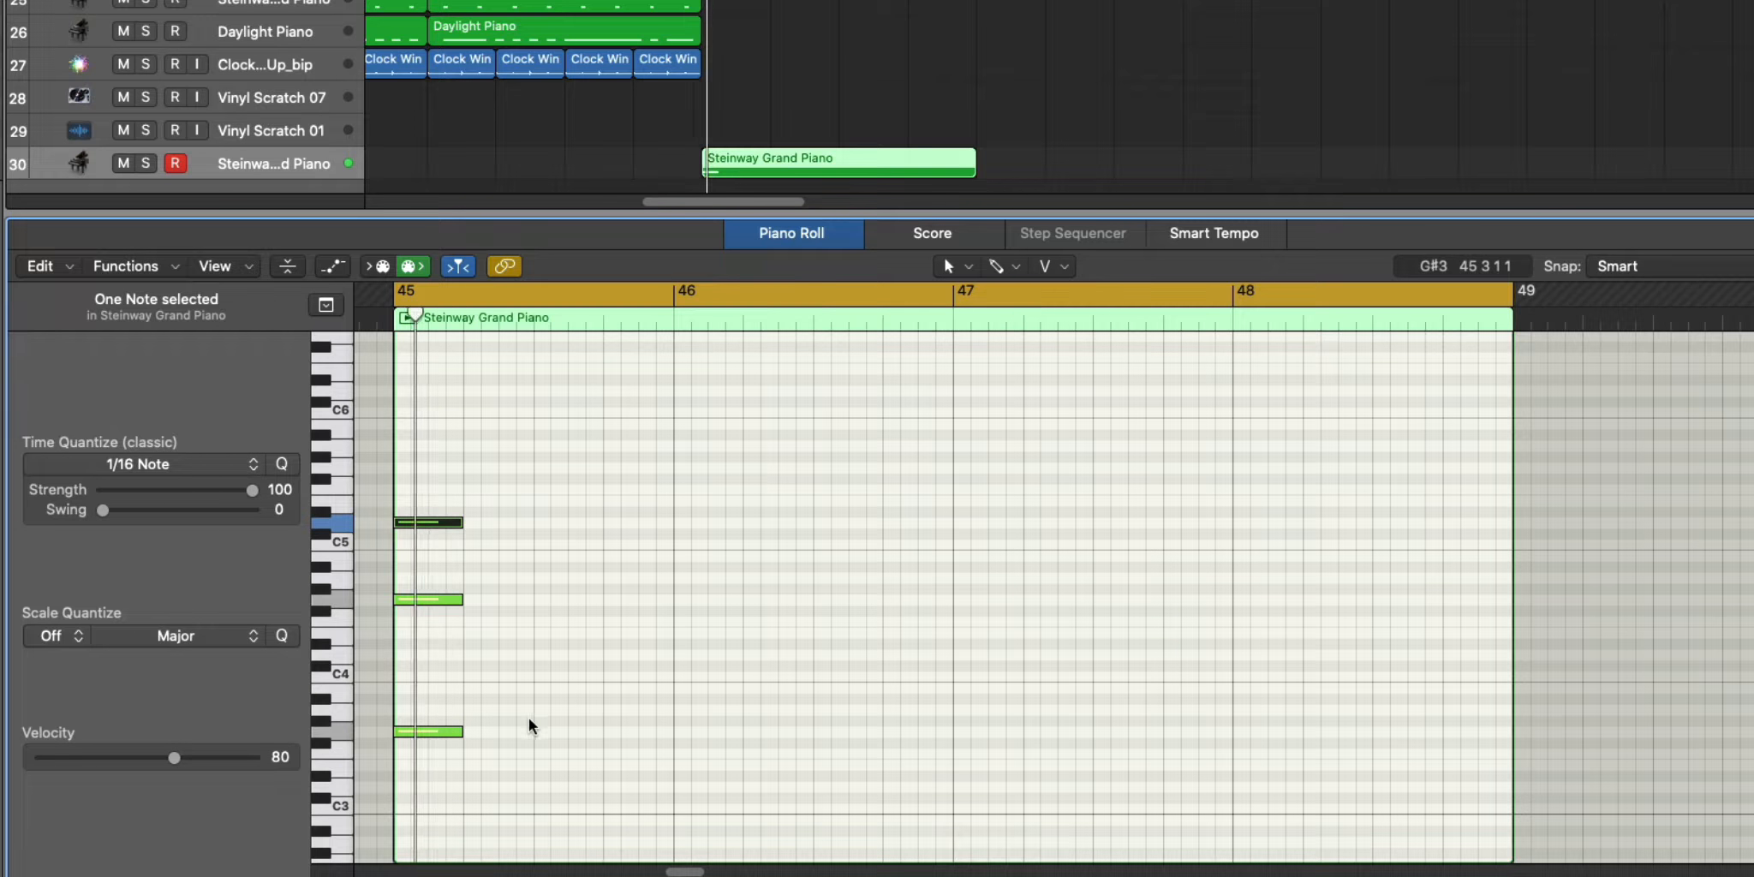
Add a B3 quarter note on beat 2 of bar 45 and short F#3, F#4 and E5 notes on beat 3.
{"action": "left_click", "coordinate": [479, 690], "text": "super"}
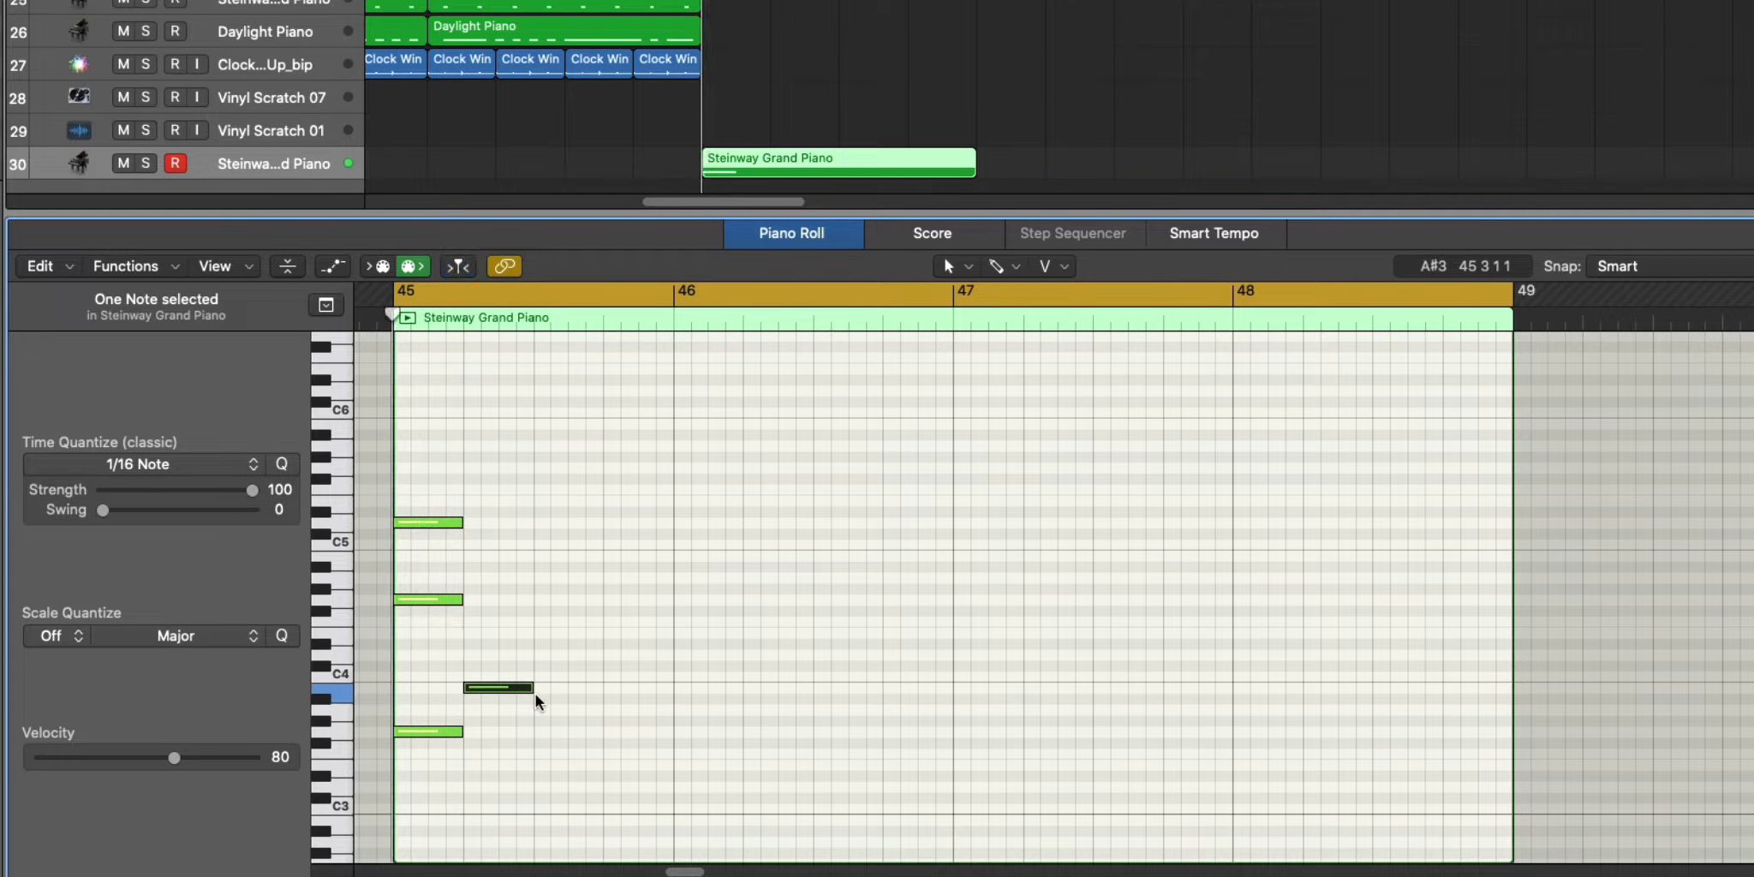
{"action": "key", "text": "space"}
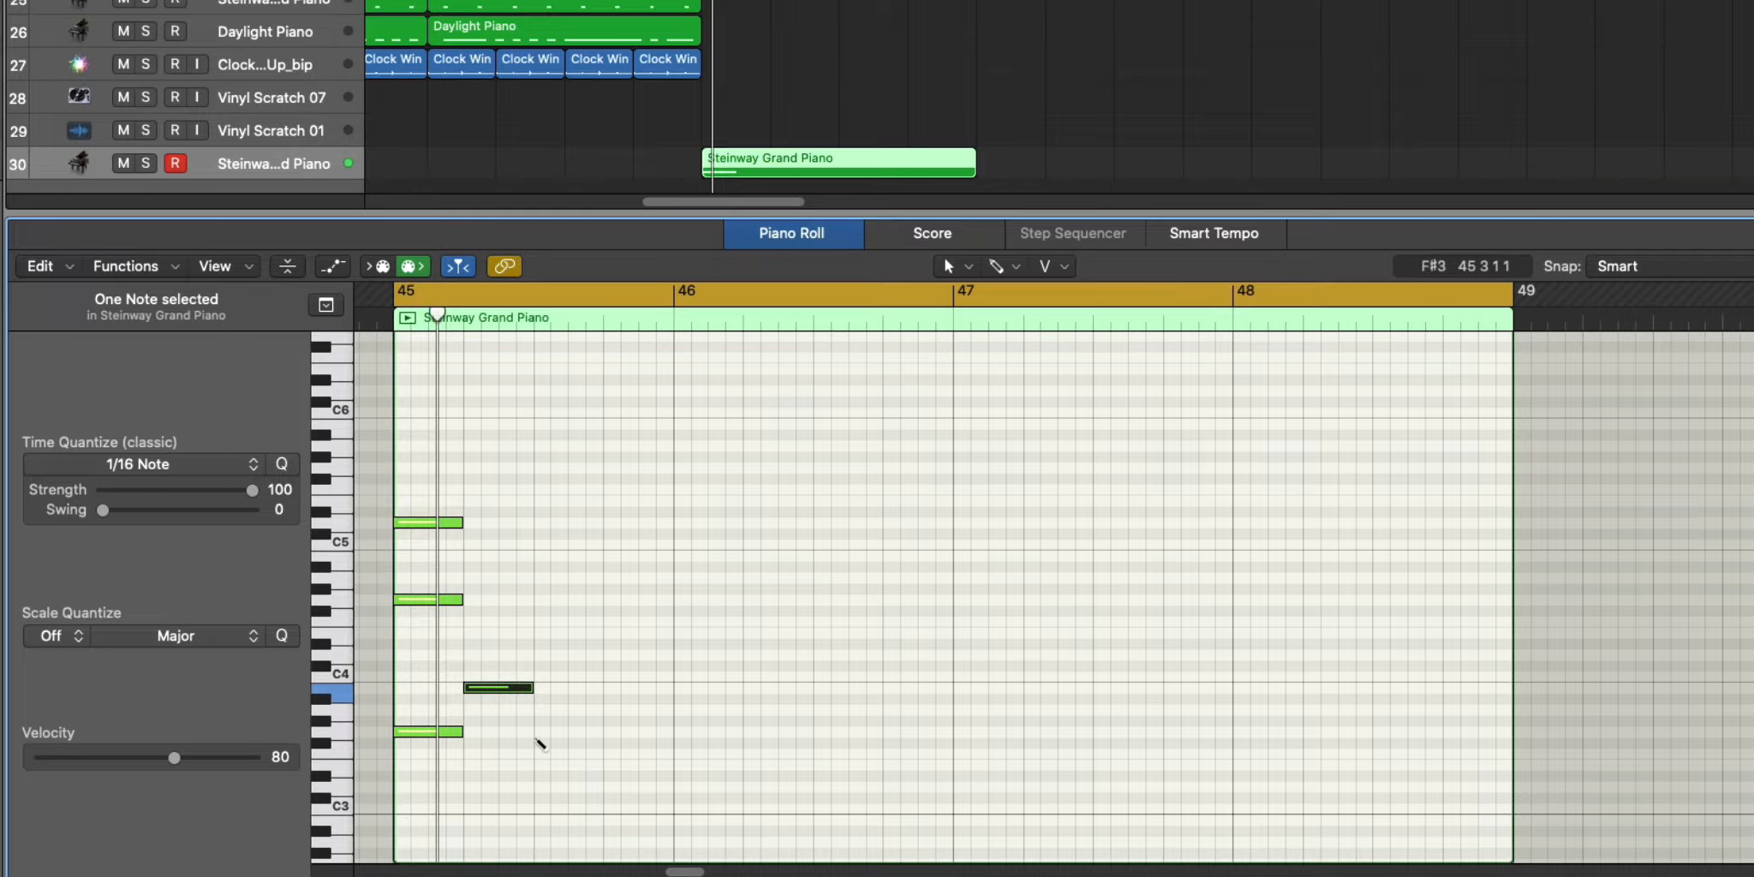
{"action": "left_click_drag", "start_coordinate": [536, 742], "coordinate": [549, 750]}
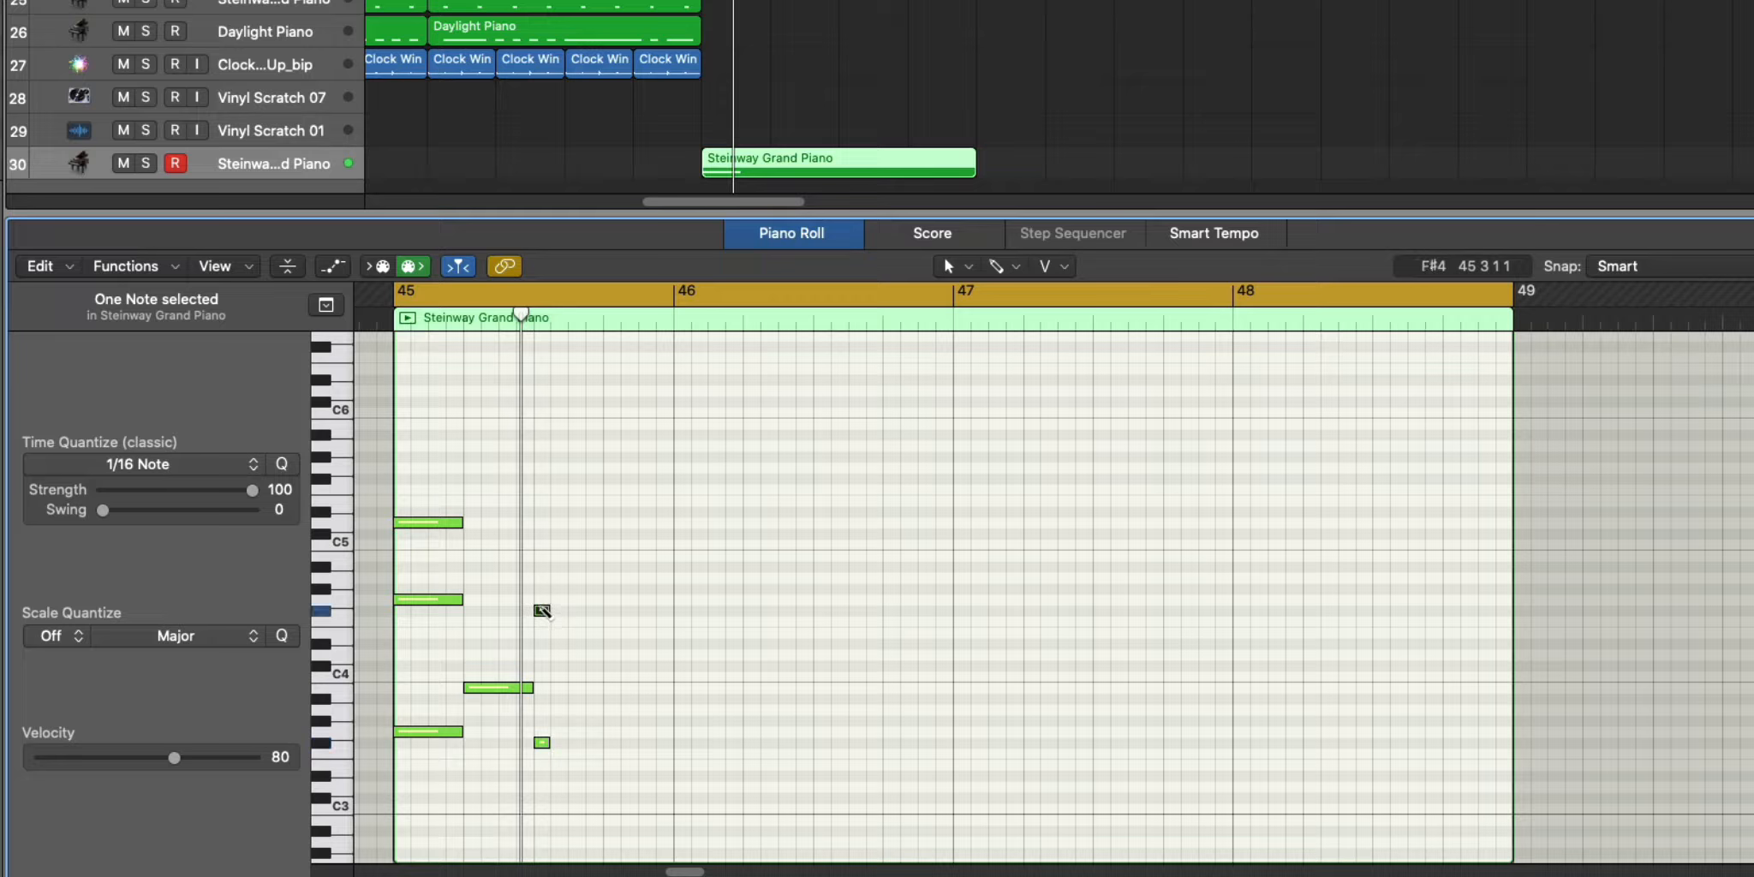
{"action": "left_click", "coordinate": [542, 611]}
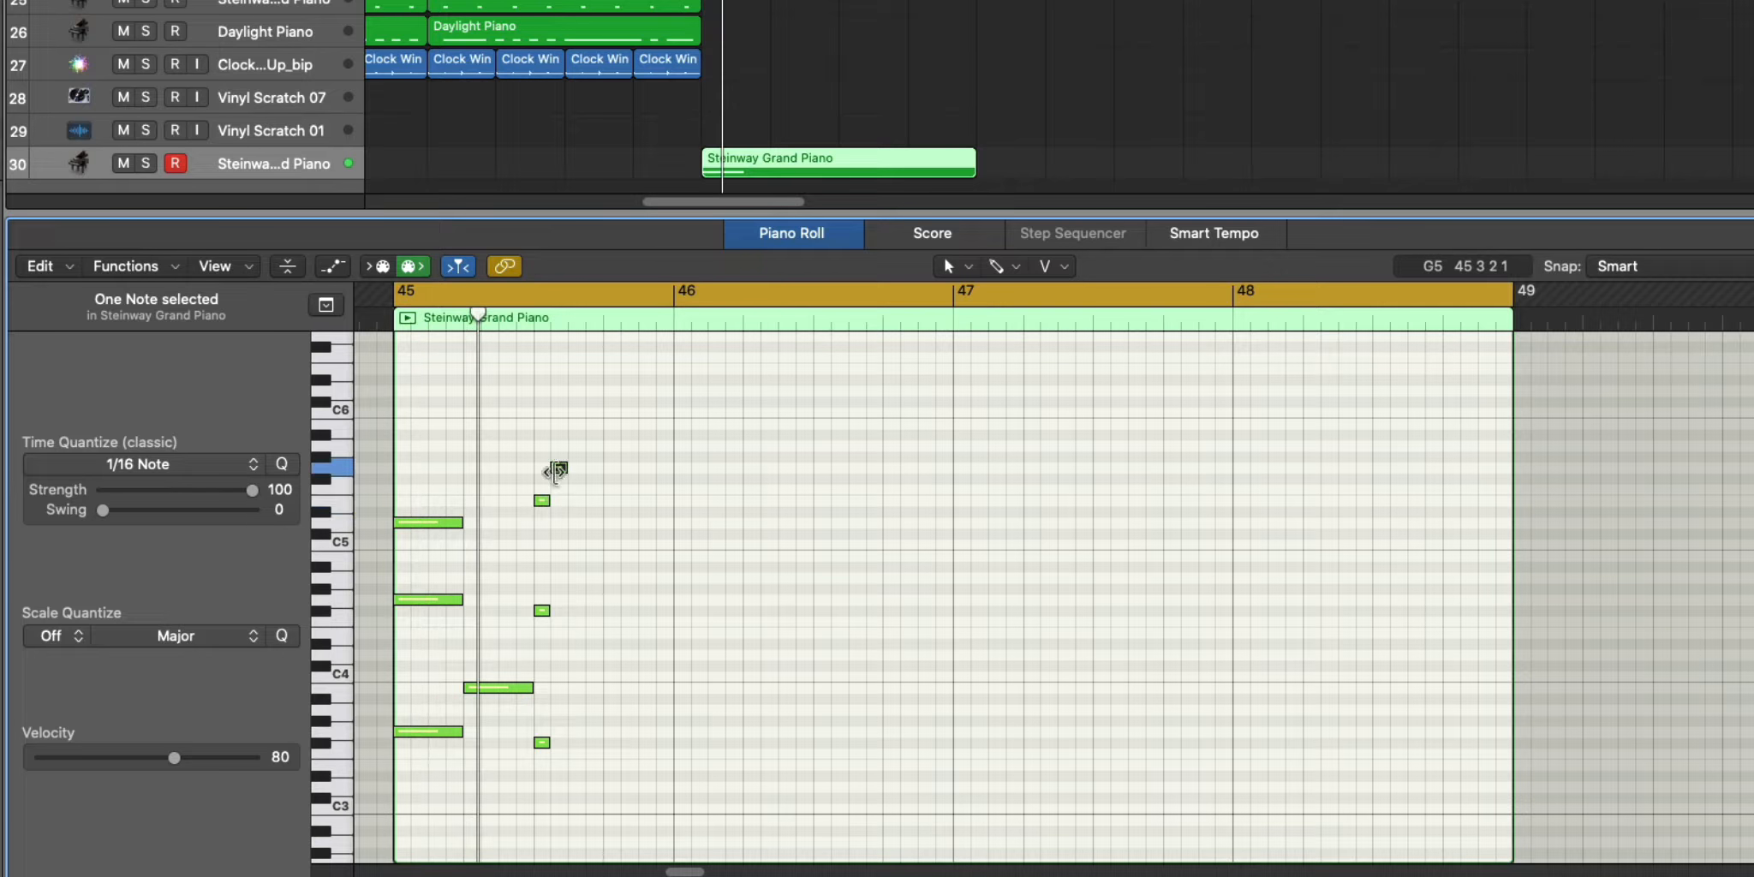
Continue bar 45 with short rising F#5, A5 and B5 notes, and place F#5 and B3 together at the start of bar 46.
{"action": "left_click_drag", "start_coordinate": [560, 469], "coordinate": [574, 448]}
{"action": "left_click", "coordinate": [610, 424], "text": "super"}
{"action": "left_click", "coordinate": [681, 479], "text": "super"}
{"action": "left_click", "coordinate": [681, 688], "text": "super"}
Fill the second half of bar 46 with short A5, G5, F#5, B4 and E5 notes, adding F#4 beneath the A5.
{"action": "left_click", "coordinate": [784, 446], "text": "super"}
{"action": "left_click", "coordinate": [802, 458], "text": "super"}
{"action": "left_click_drag", "start_coordinate": [801, 459], "coordinate": [802, 471]}
{"action": "key", "text": "space"}
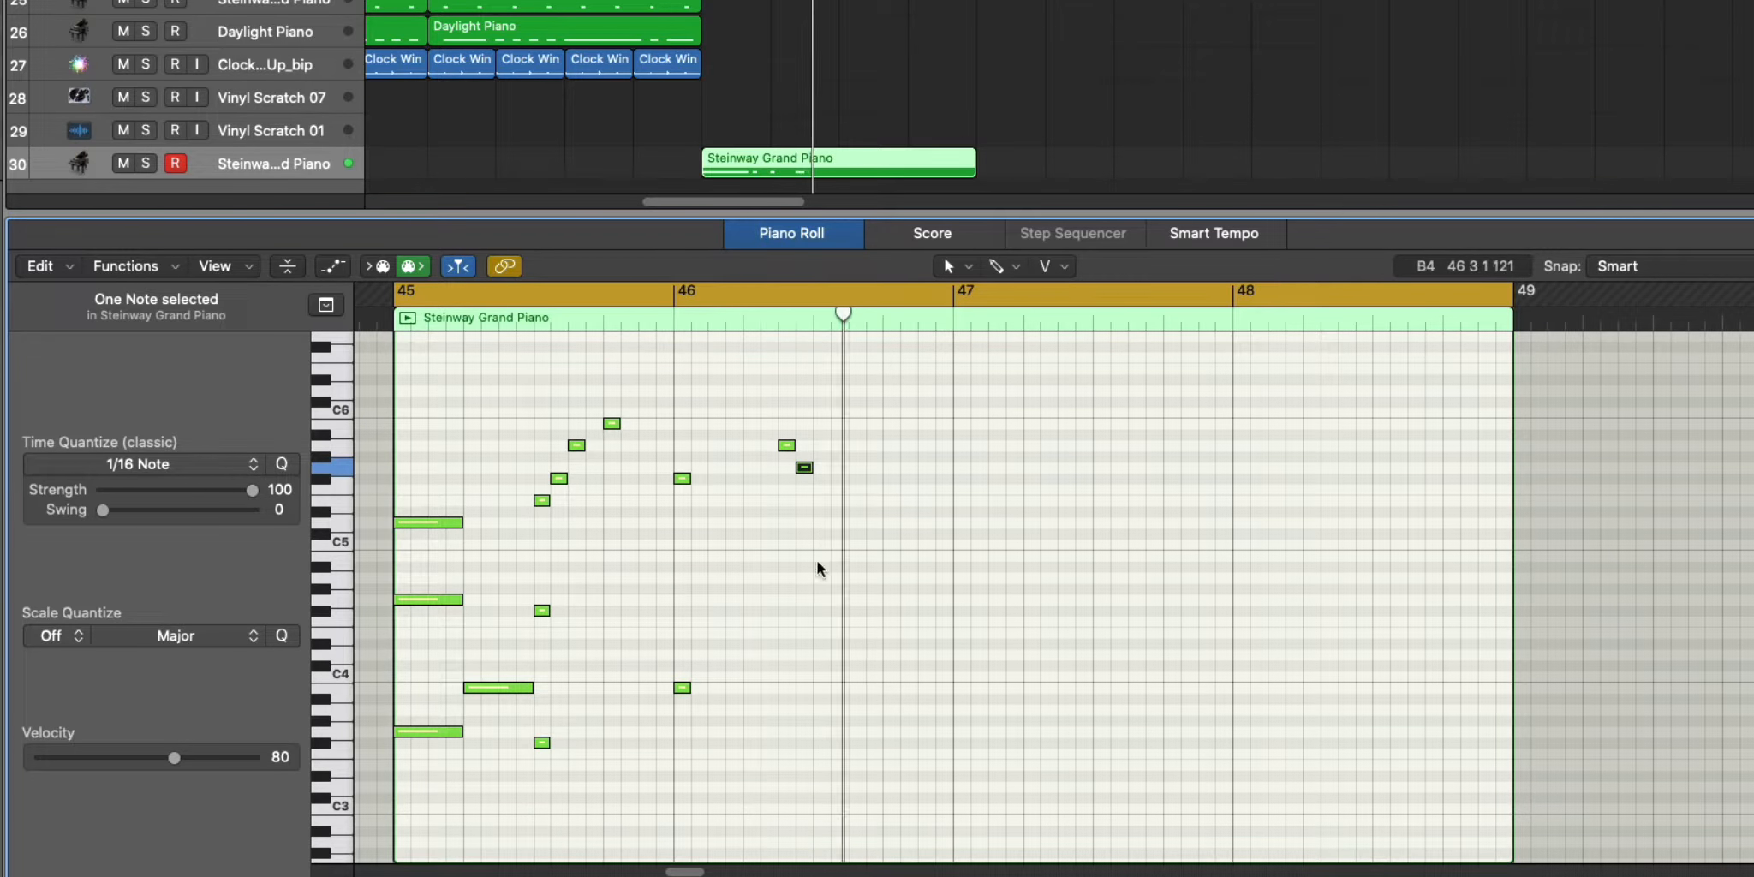
{"action": "key", "text": "space"}
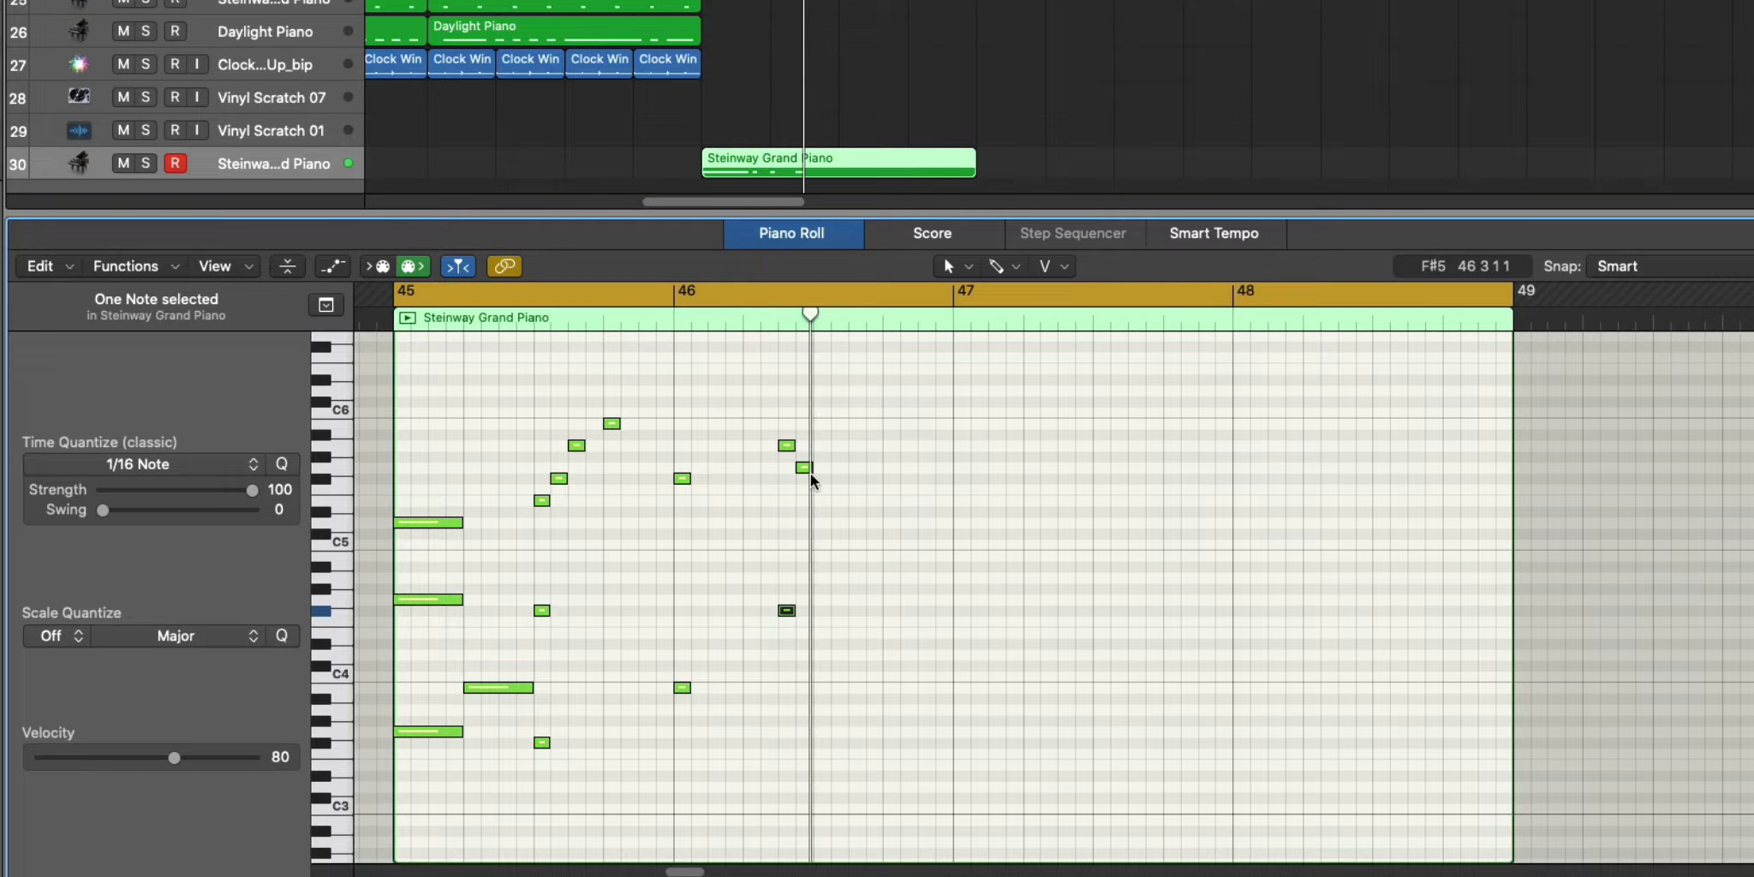
{"action": "key", "text": "space"}
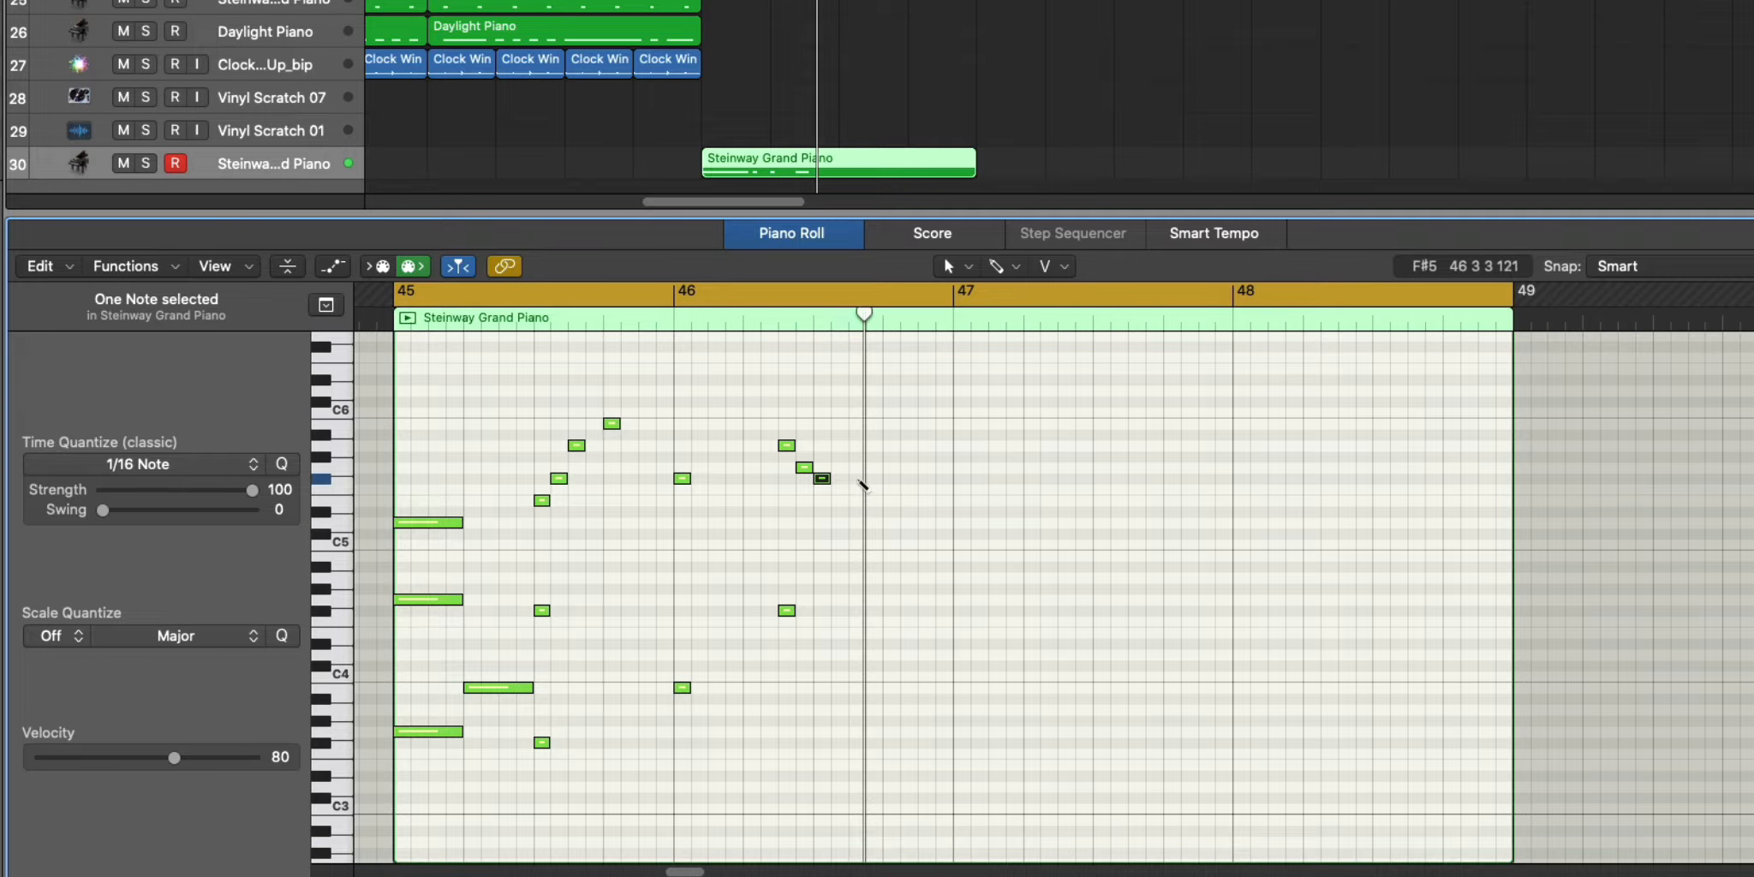
{"action": "left_click_drag", "start_coordinate": [857, 481], "coordinate": [855, 557]}
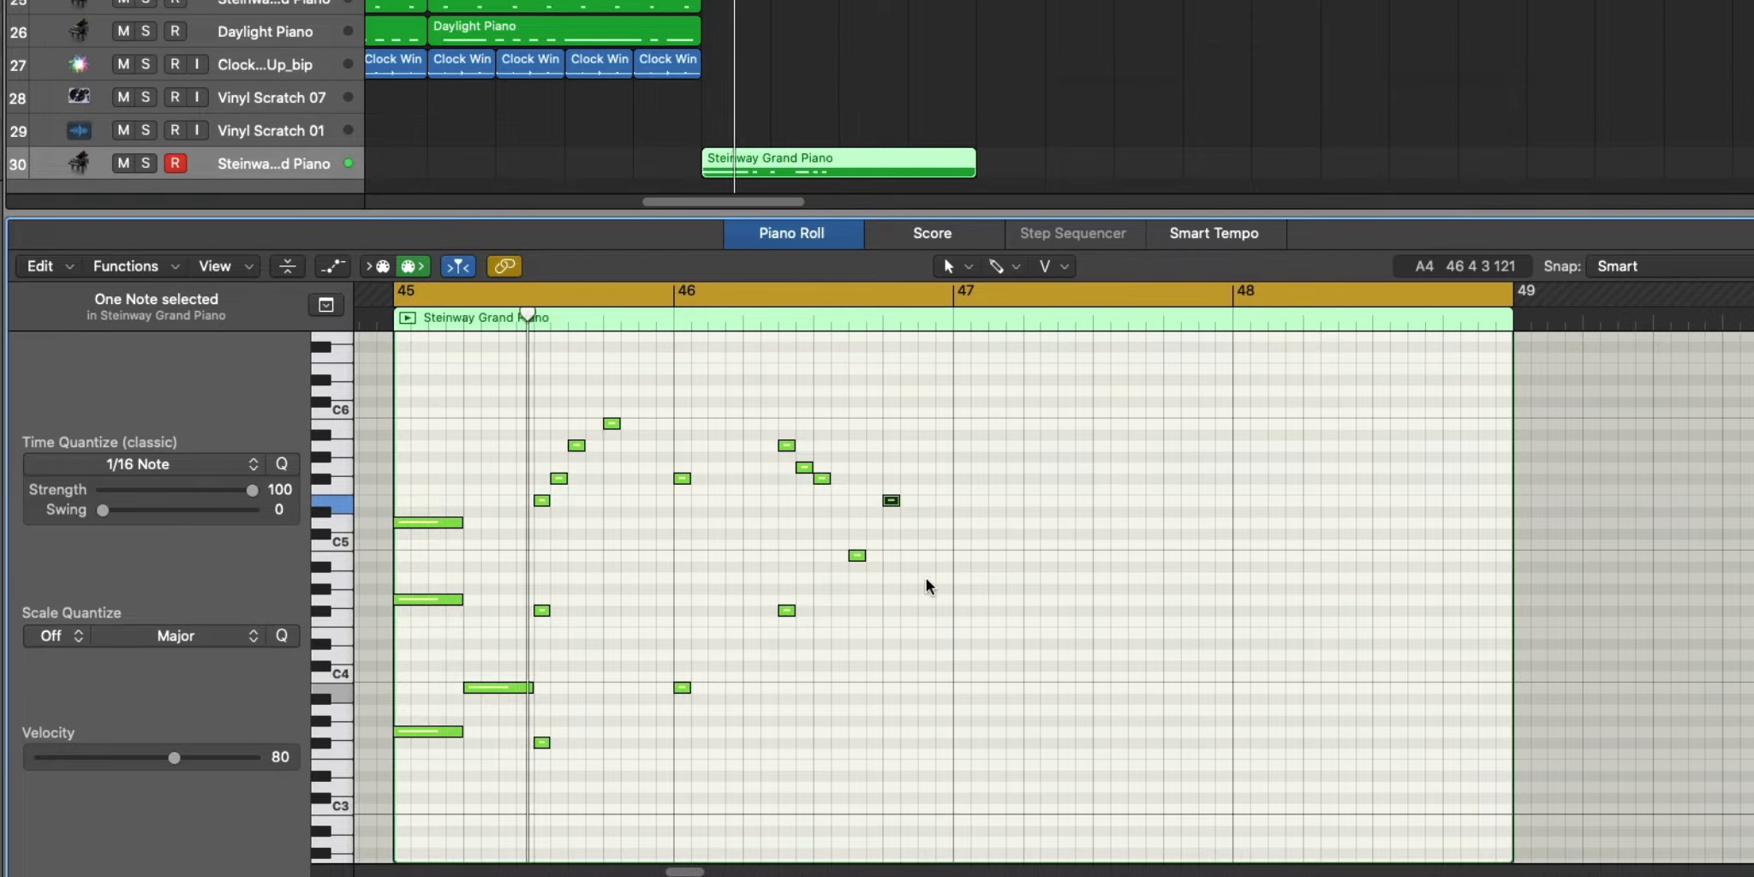
Repeat the whole two-bar phrase across bars 47 and 48 and play it back.
{"action": "left_click_drag", "start_coordinate": [1022, 754], "coordinate": [409, 415]}
{"action": "key", "text": "super+r"}
{"action": "key", "text": "space"}
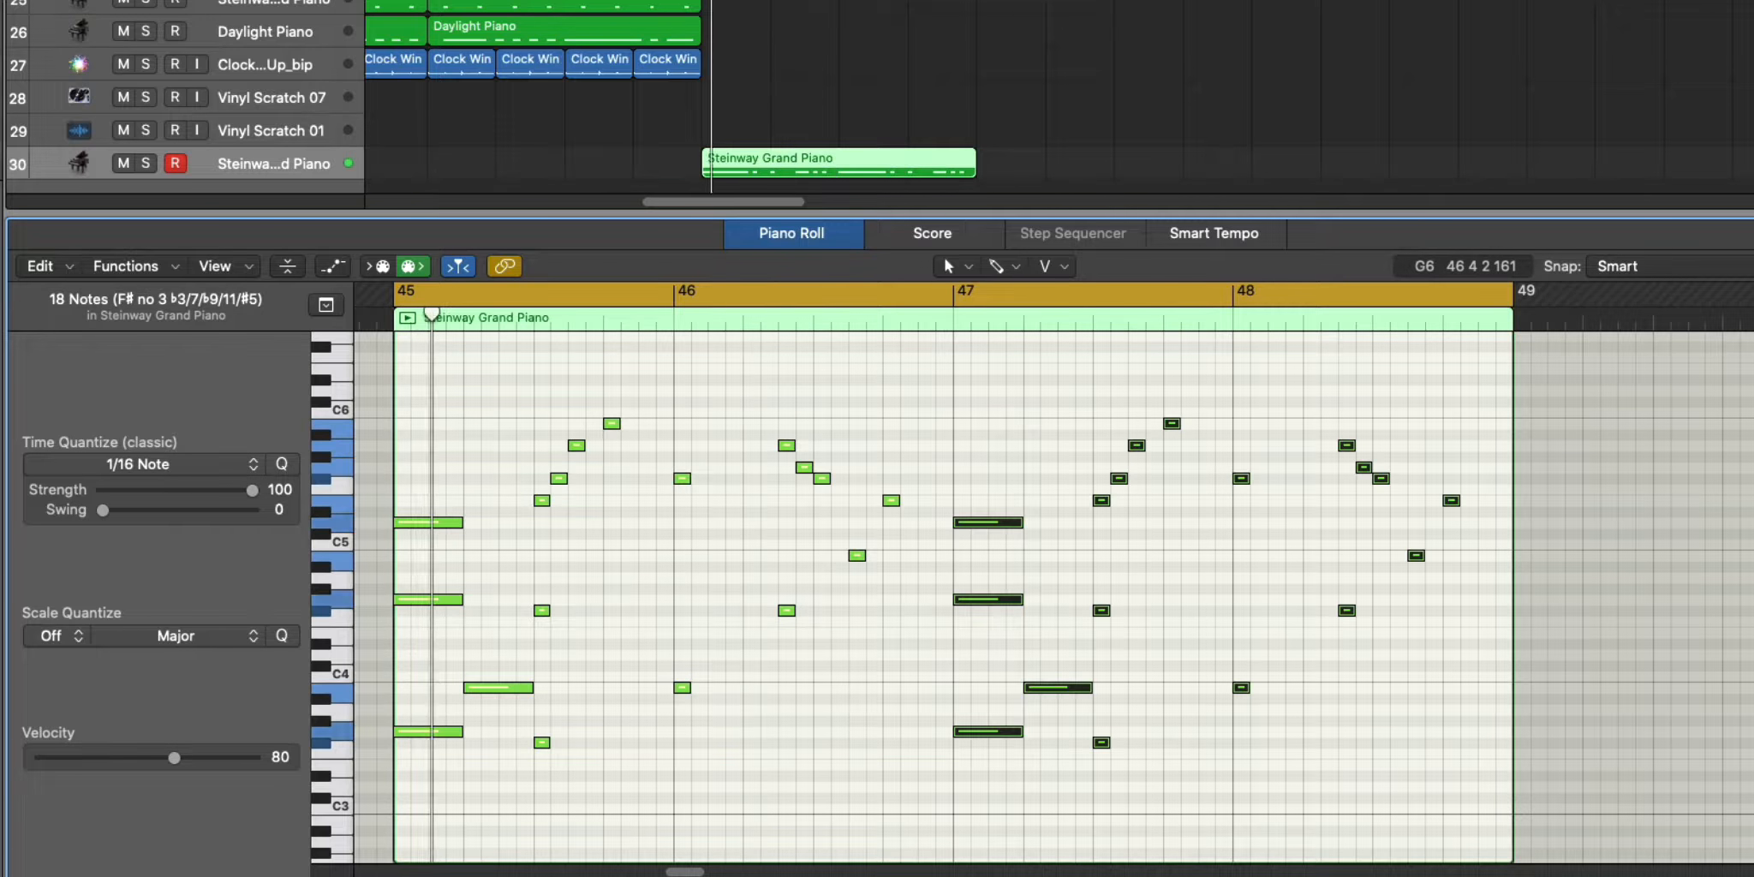
{"action": "key", "text": "space"}
Loop playback over bars 47 to 49 to audition the repeated phrase.
{"action": "left_click", "coordinate": [959, 1]}
{"action": "left_click_drag", "start_coordinate": [976, 1], "coordinate": [840, 1]}
{"action": "key", "text": "space"}
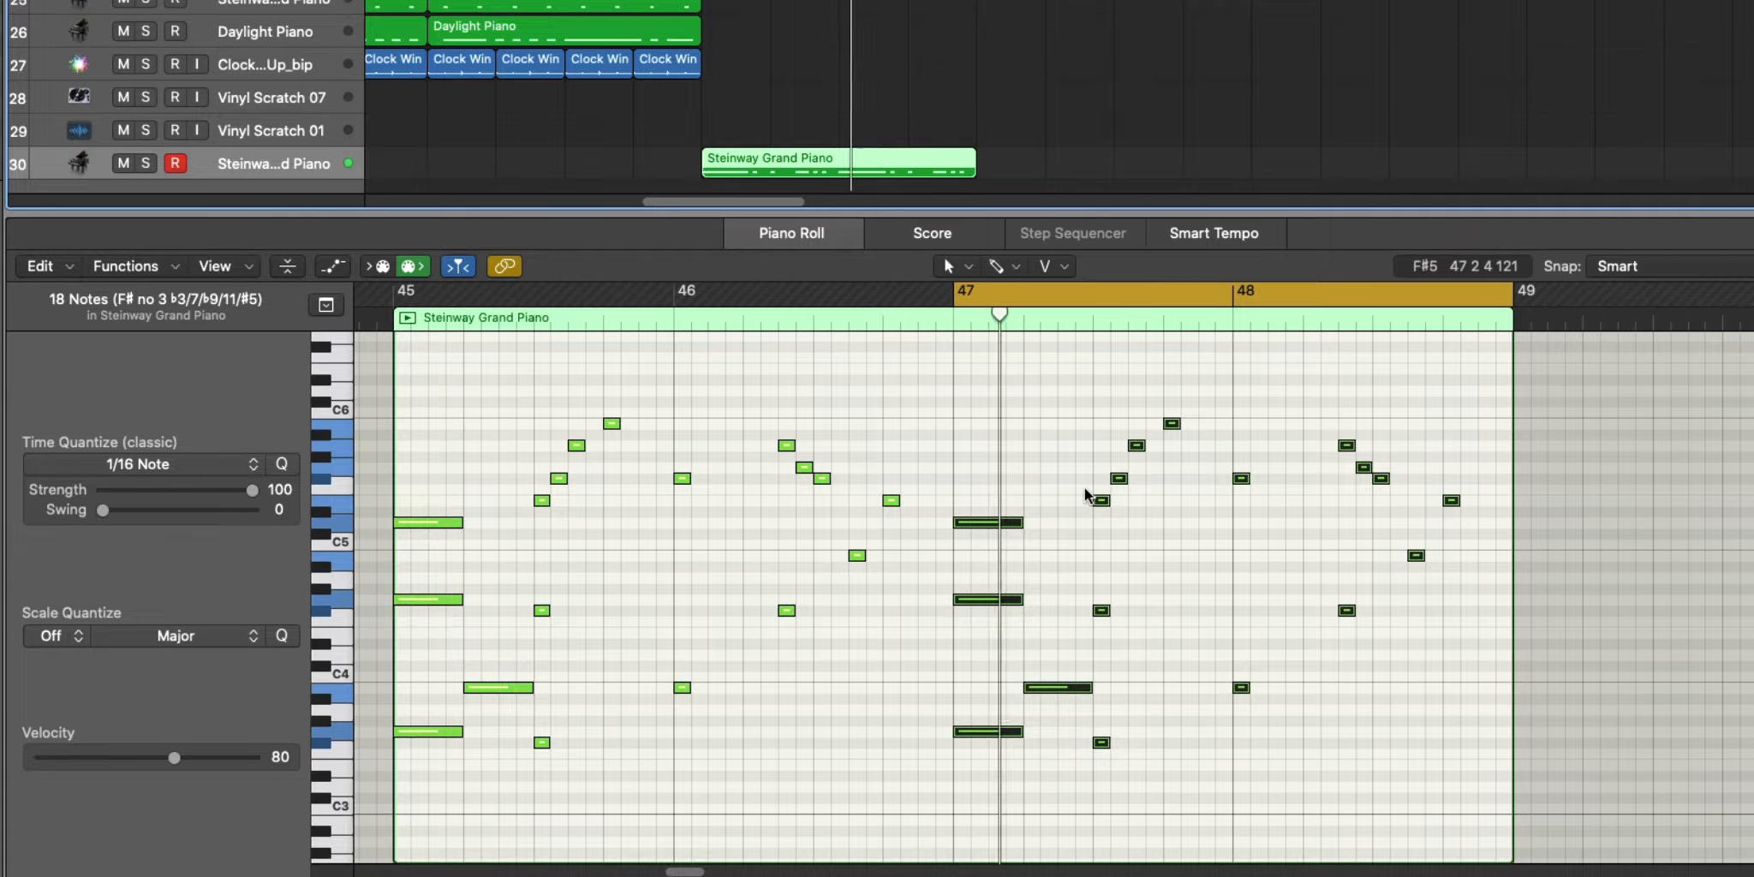
{"action": "scroll", "coordinate": [1089, 497], "scroll_direction": "up", "scroll_amount": 5}
{"action": "scroll", "coordinate": [1086, 496], "scroll_direction": "right", "scroll_amount": 1}
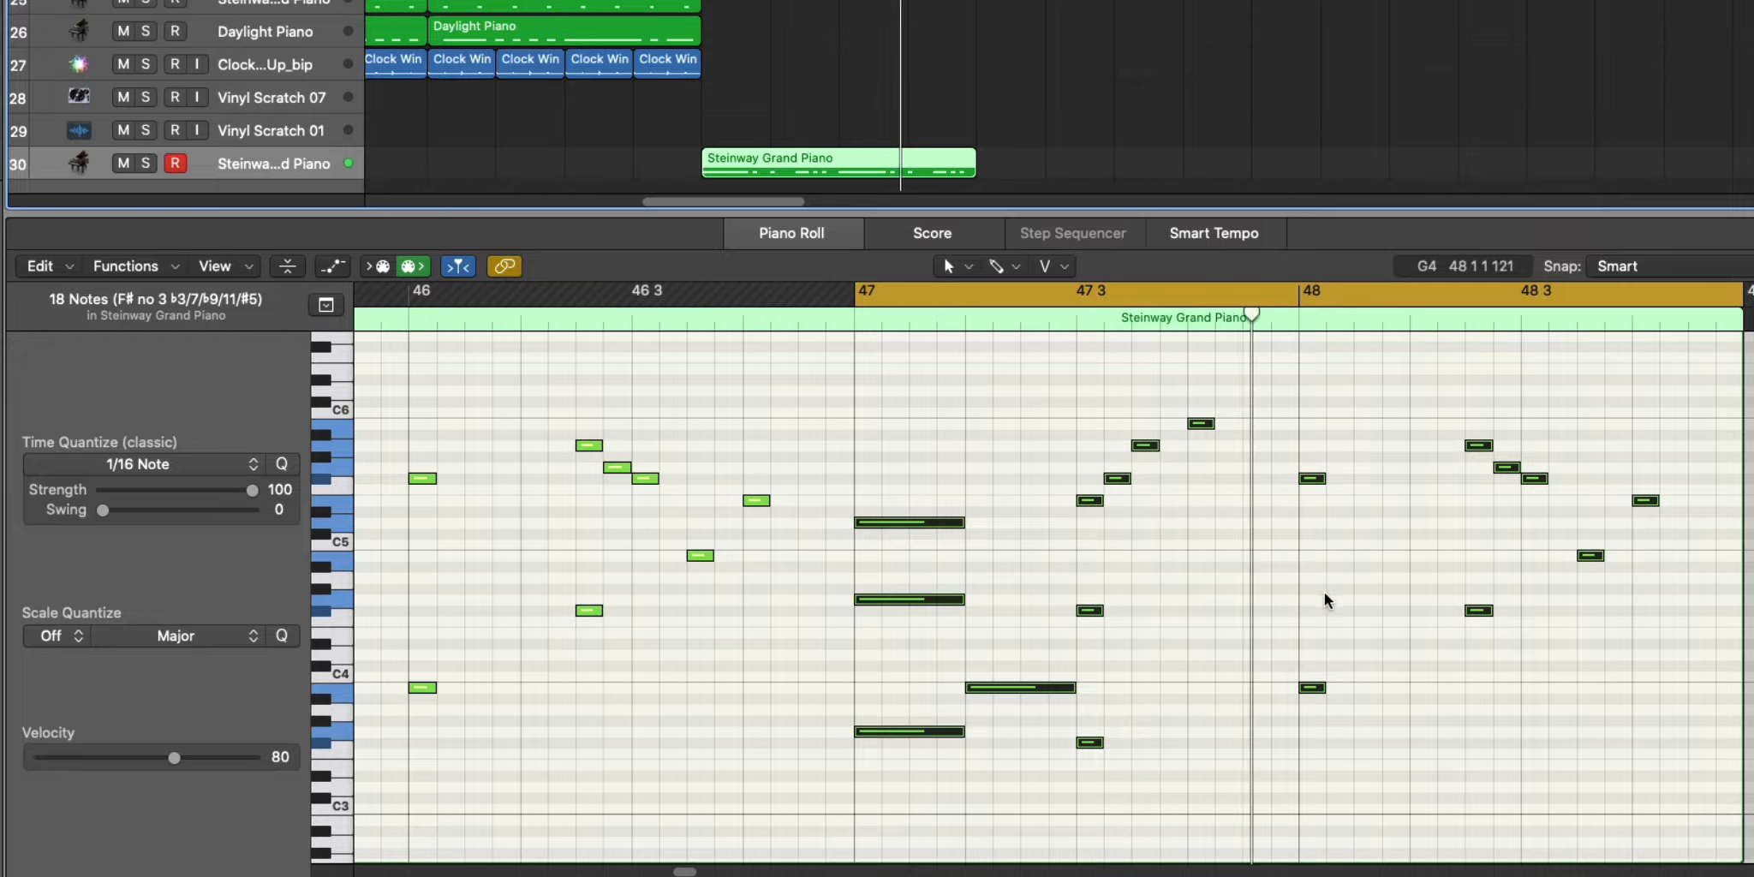
Loop bar 48, rearrange its beat-3 run to rise through F#5, G5 and A5, and add a short B3 under the B4.
{"action": "left_click", "coordinate": [1360, 284]}
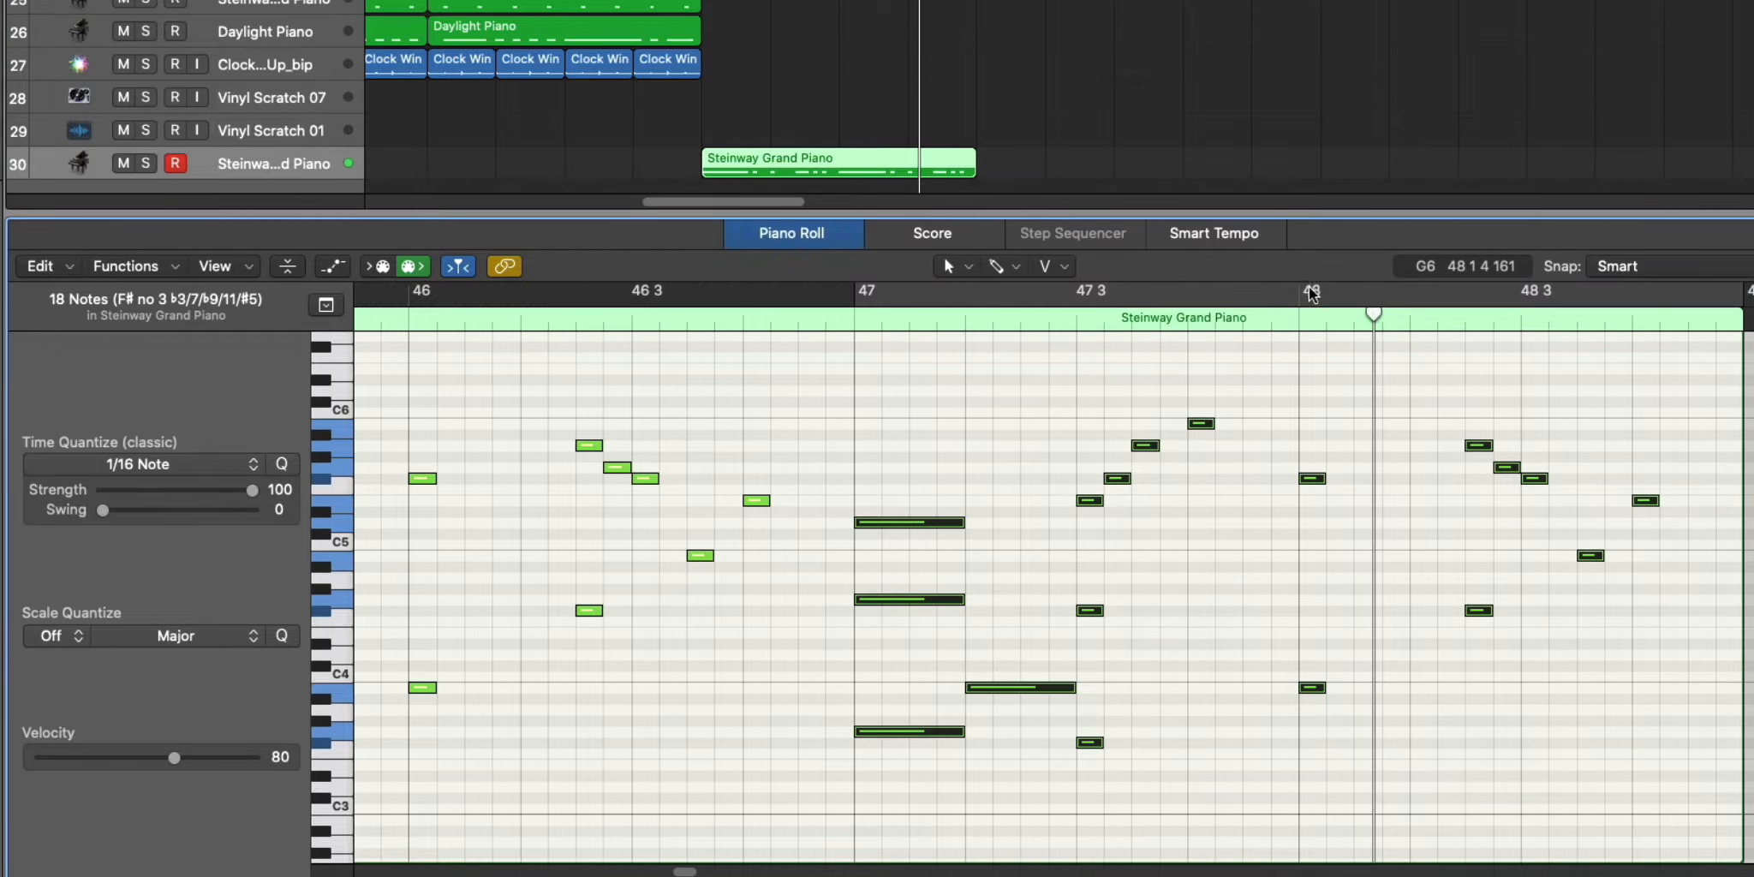
{"action": "left_click_drag", "start_coordinate": [1312, 294], "coordinate": [1739, 301]}
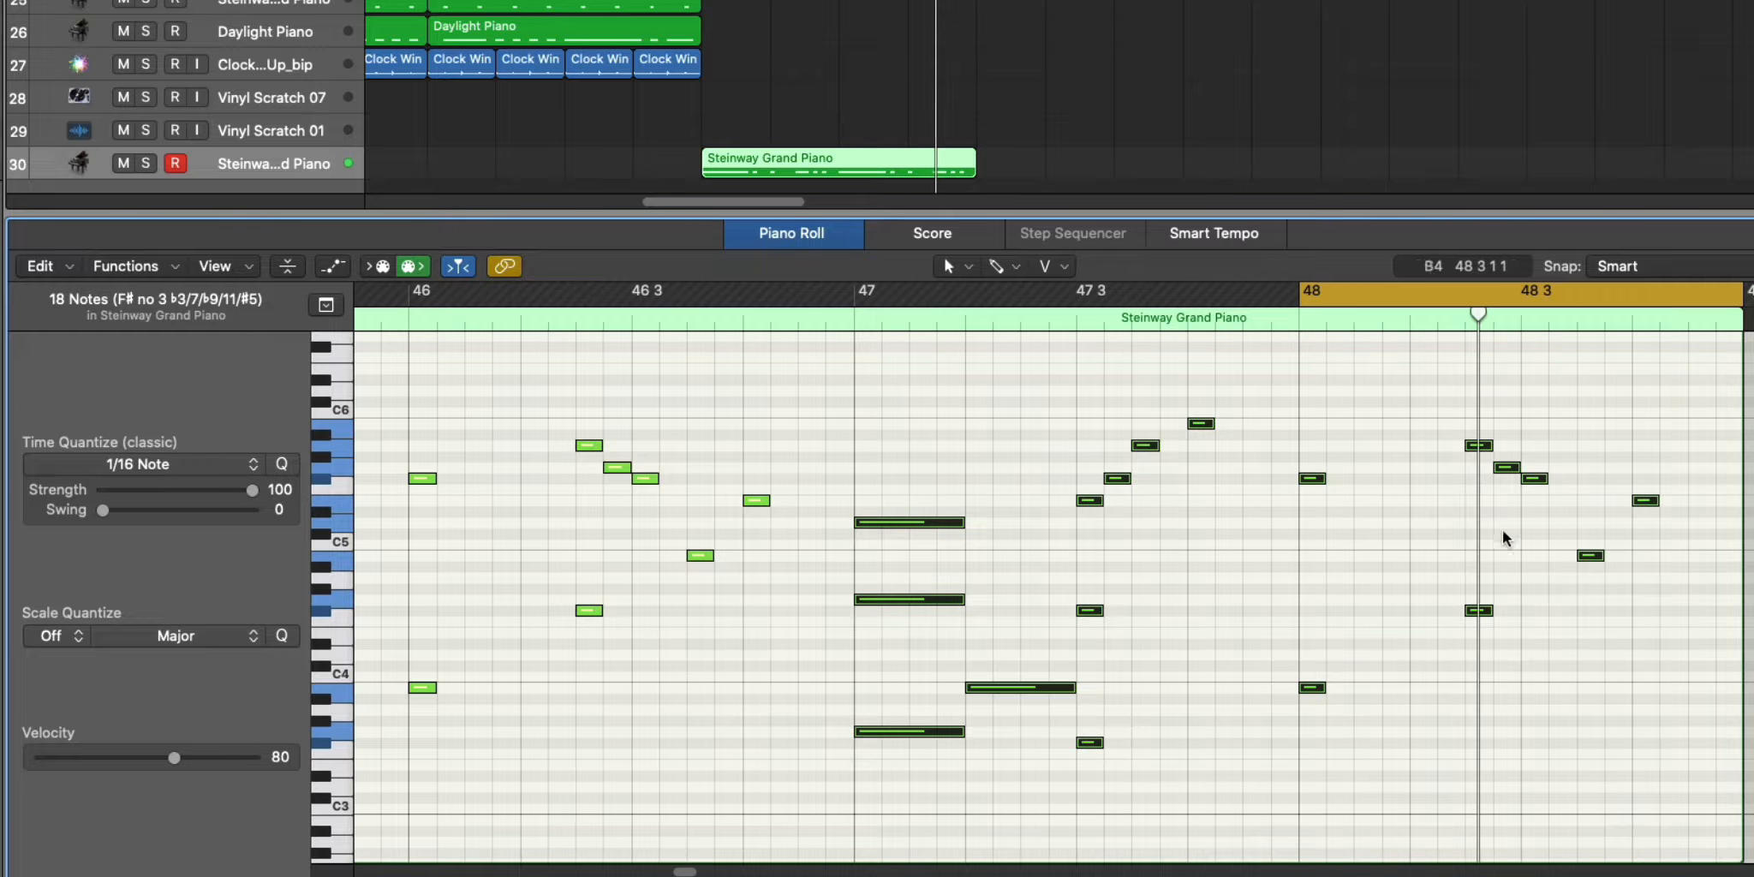
{"action": "left_click", "coordinate": [1477, 481]}
{"action": "left_click_drag", "start_coordinate": [1476, 454], "coordinate": [1531, 447]}
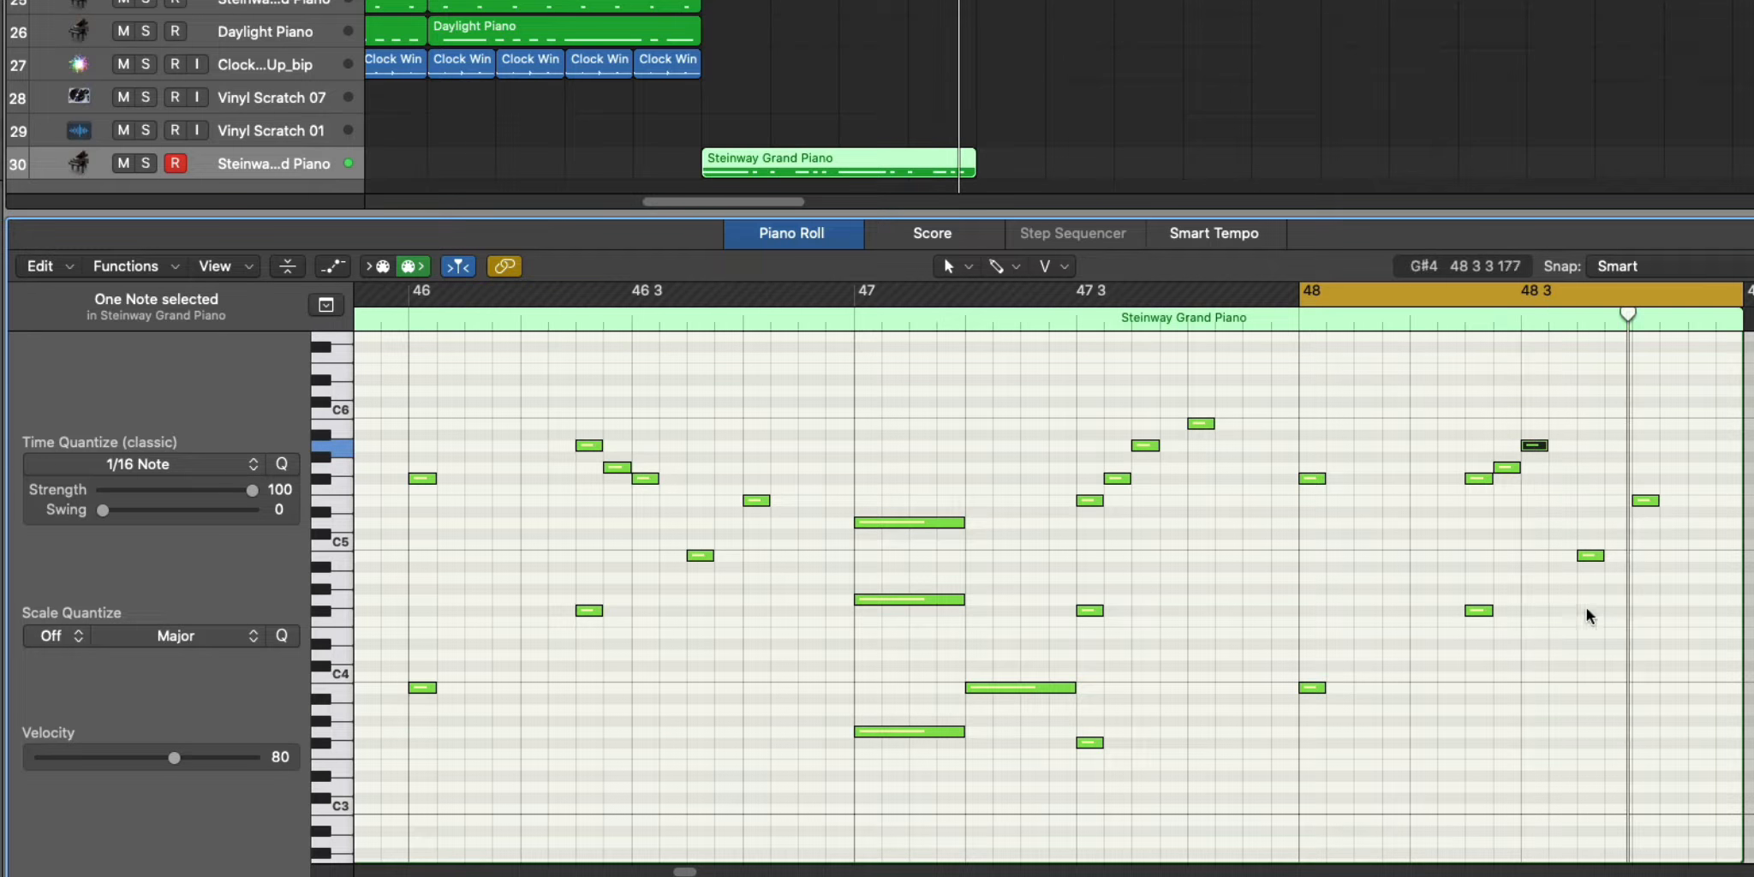
{"action": "left_click", "coordinate": [1584, 690]}
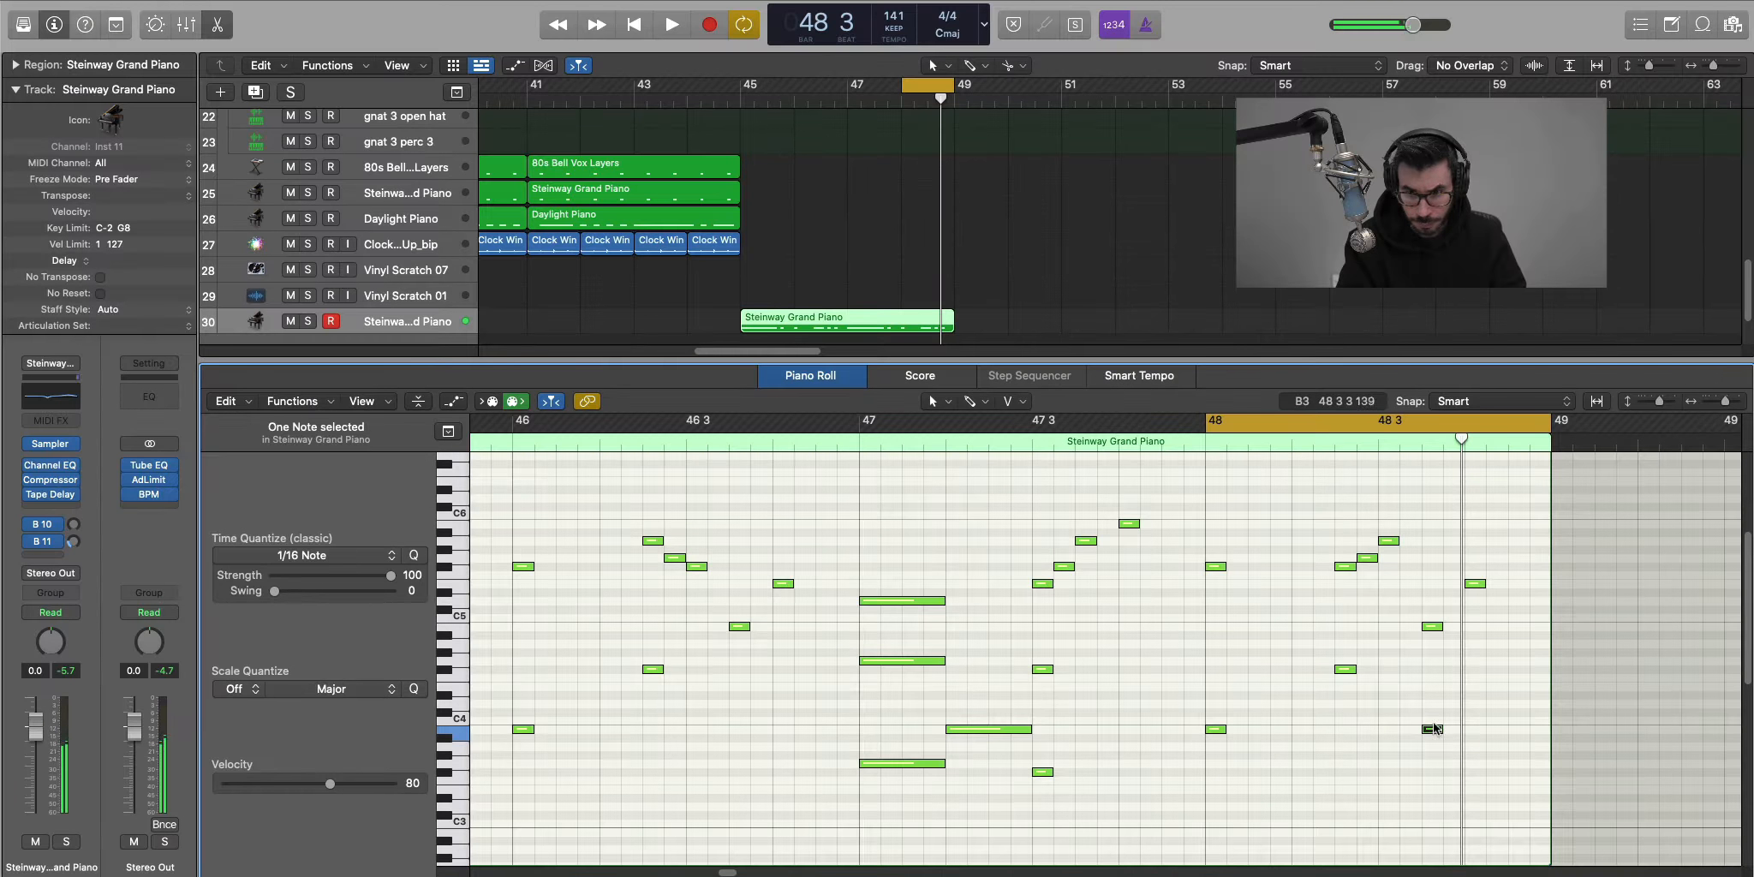
{"action": "key", "text": "space"}
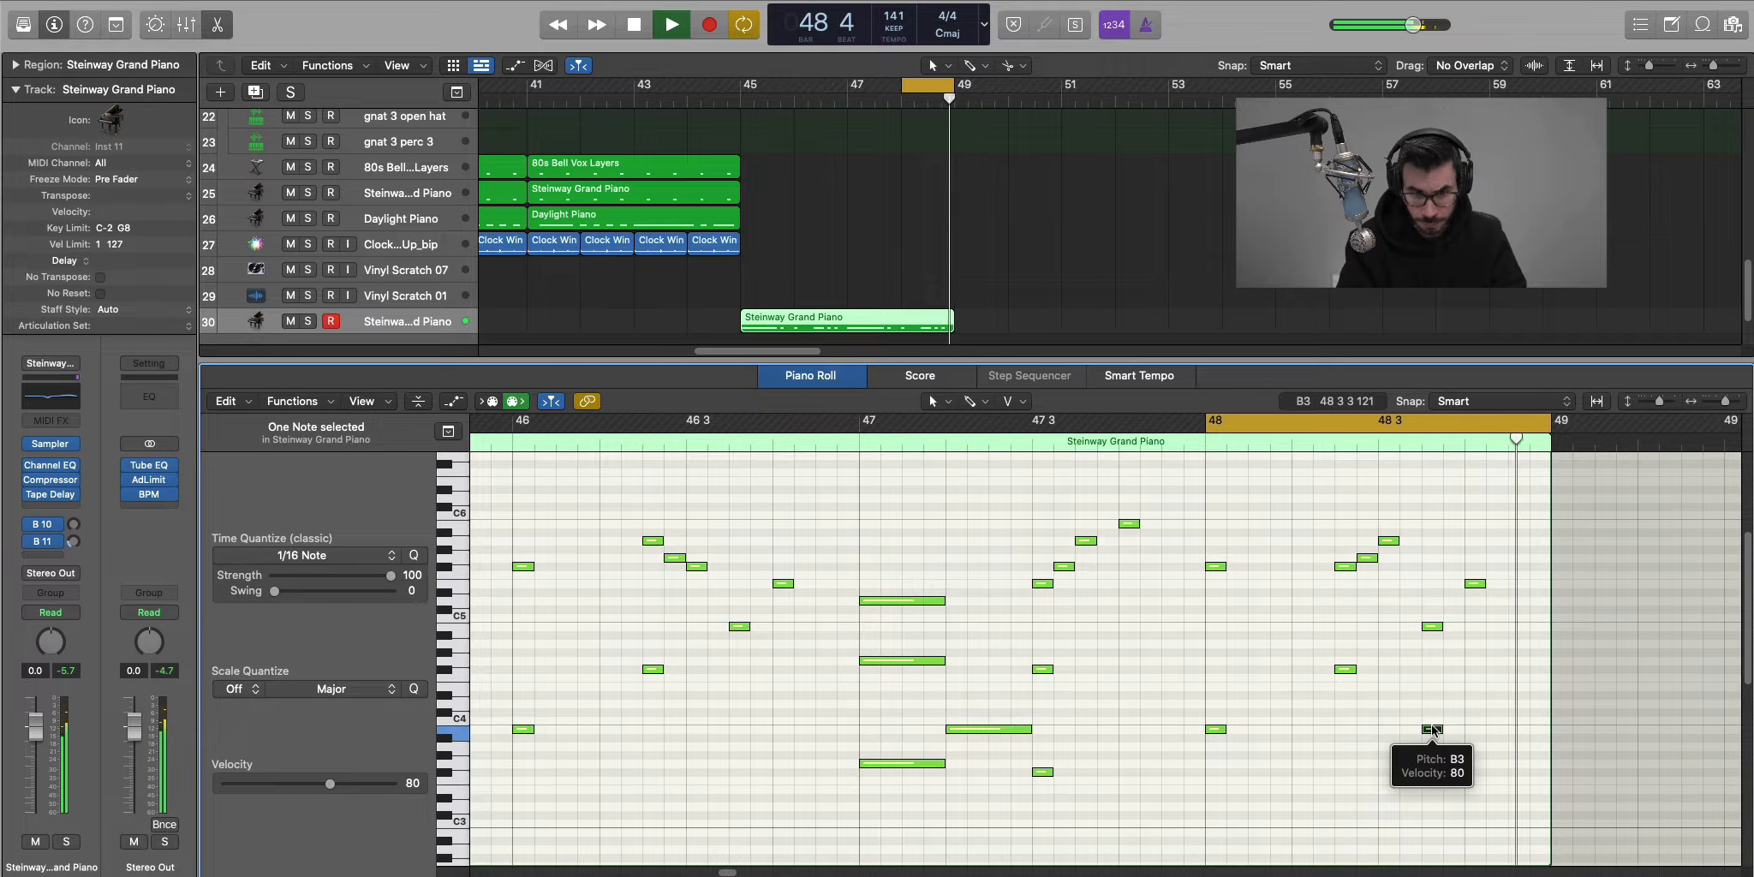
{"action": "key", "text": "space"}
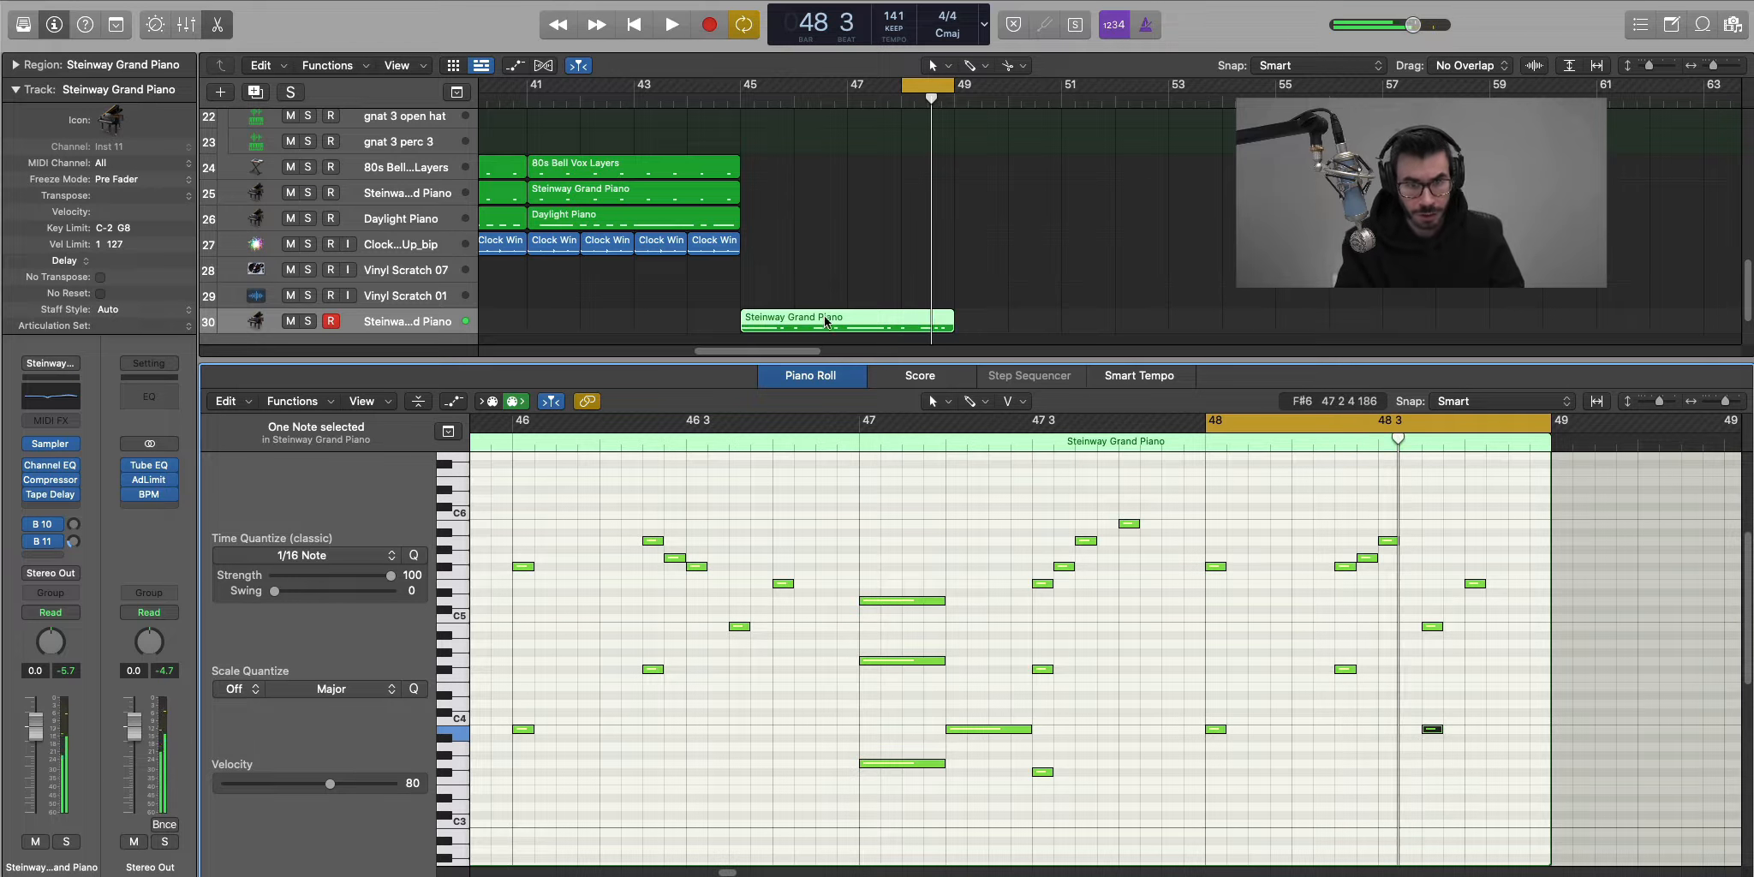
Set the cycle range to the full Steinway Grand Piano region, bars 45 to 49.
{"action": "key", "text": "super+u"}
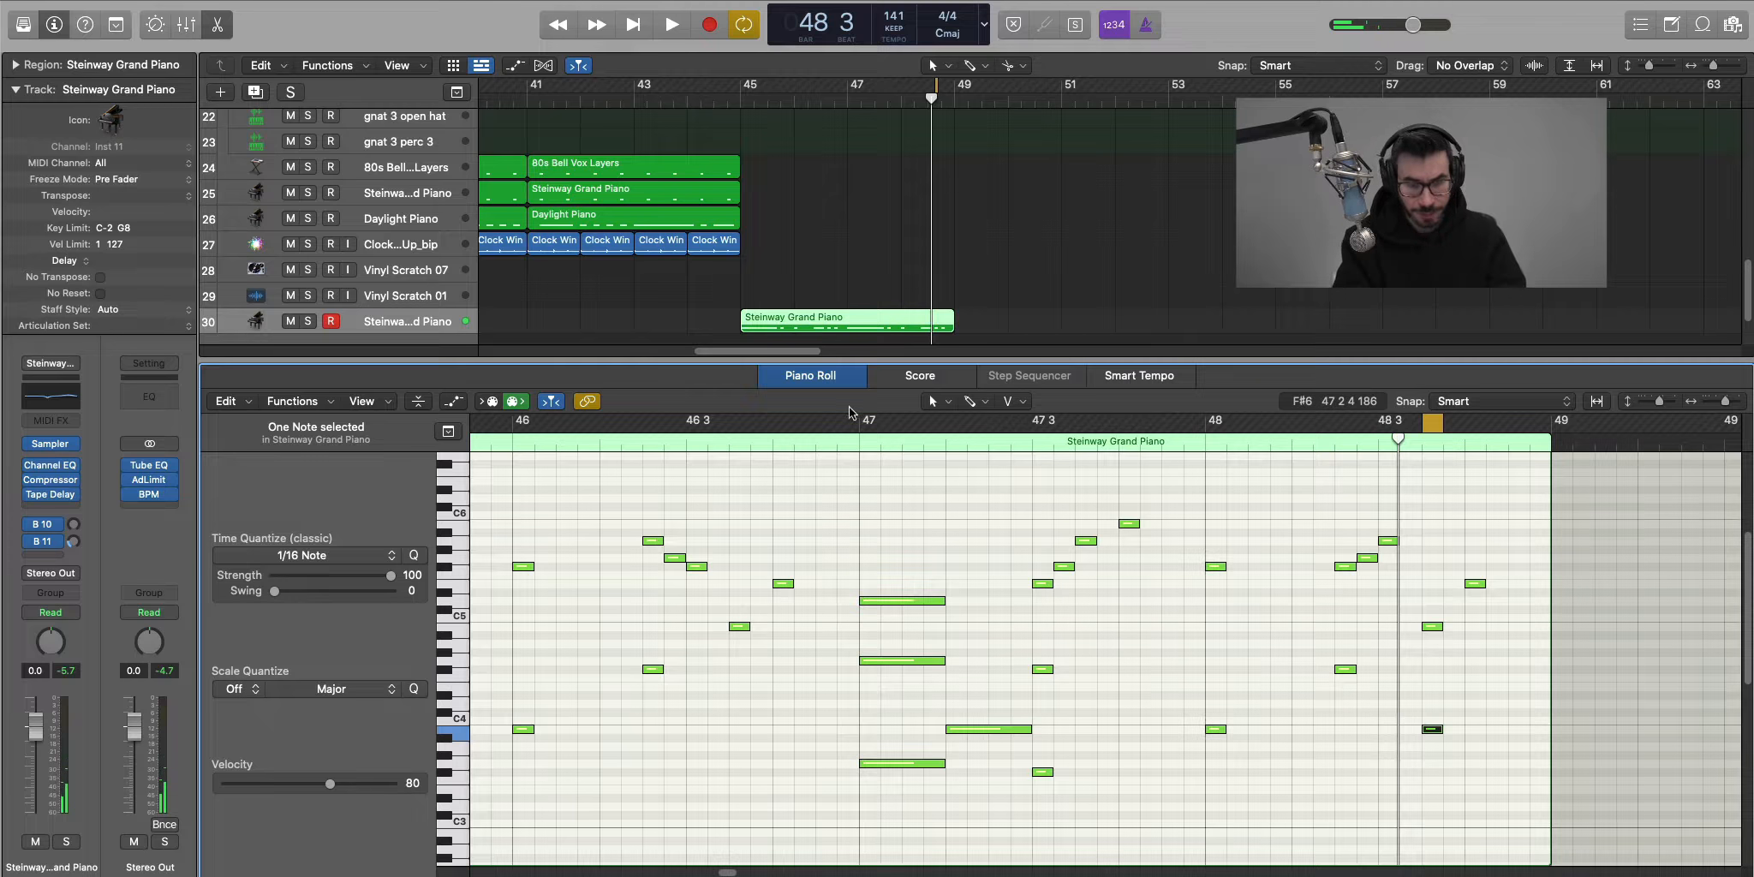
{"action": "left_click", "coordinate": [947, 290]}
{"action": "left_click", "coordinate": [892, 319]}
{"action": "key", "text": "super+u"}
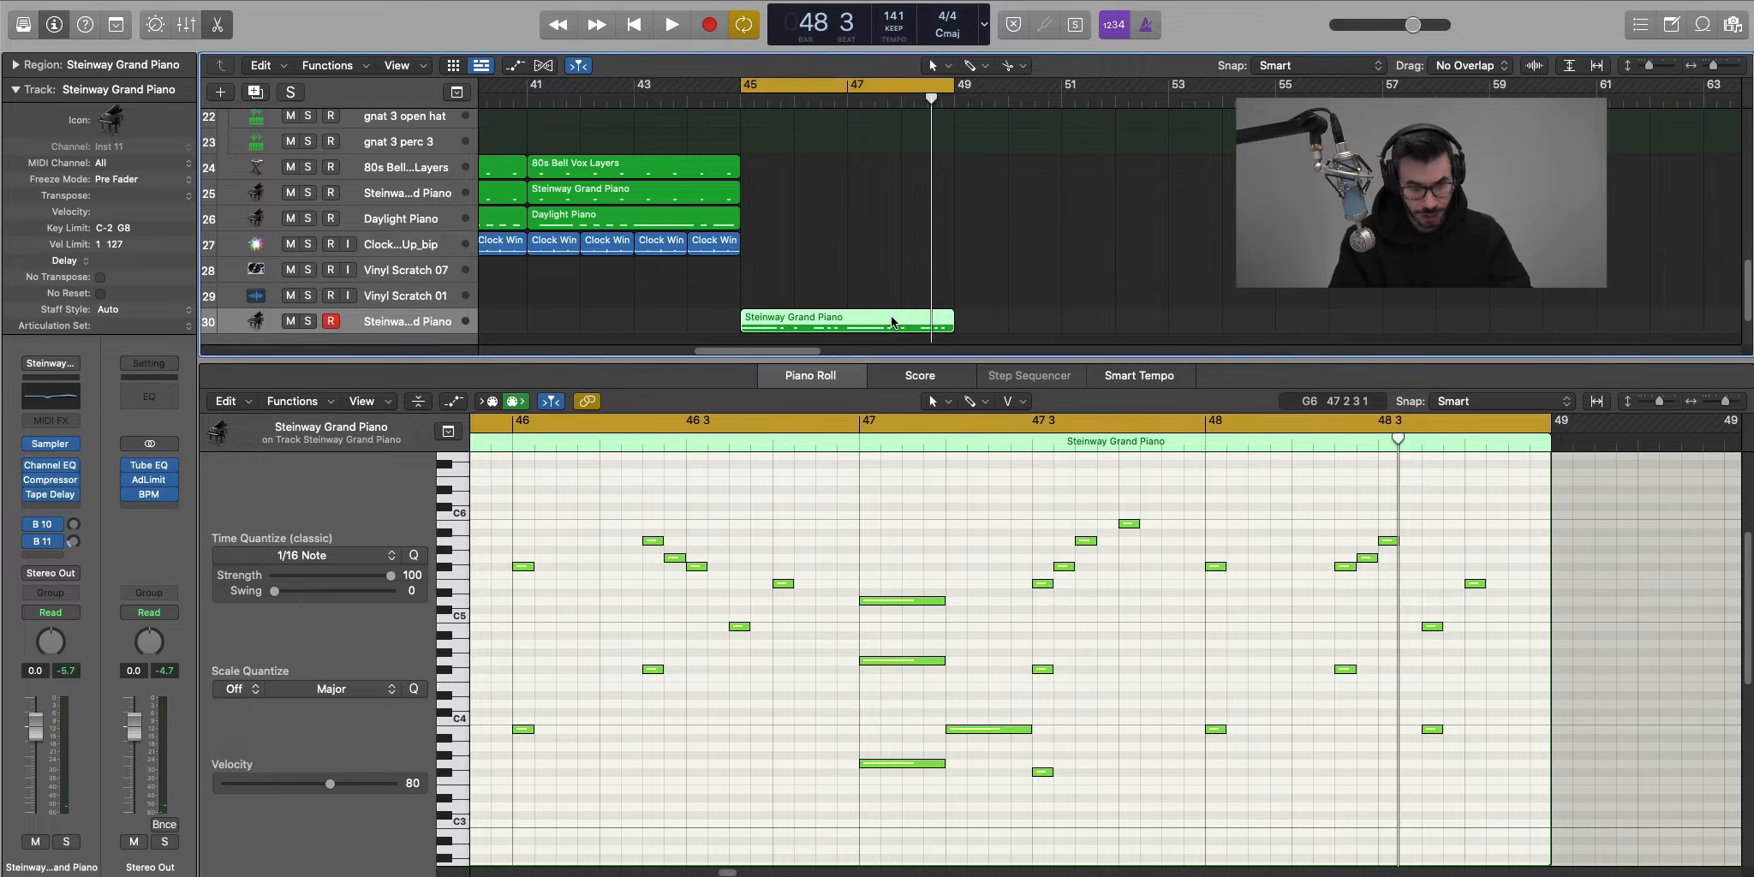
Force all notes in the piano region to legato, shortening the overlapping chord notes, and play the result.
{"action": "left_click", "coordinate": [916, 503]}
{"action": "key", "text": "super+a"}
{"action": "key", "text": "shift+backslash"}
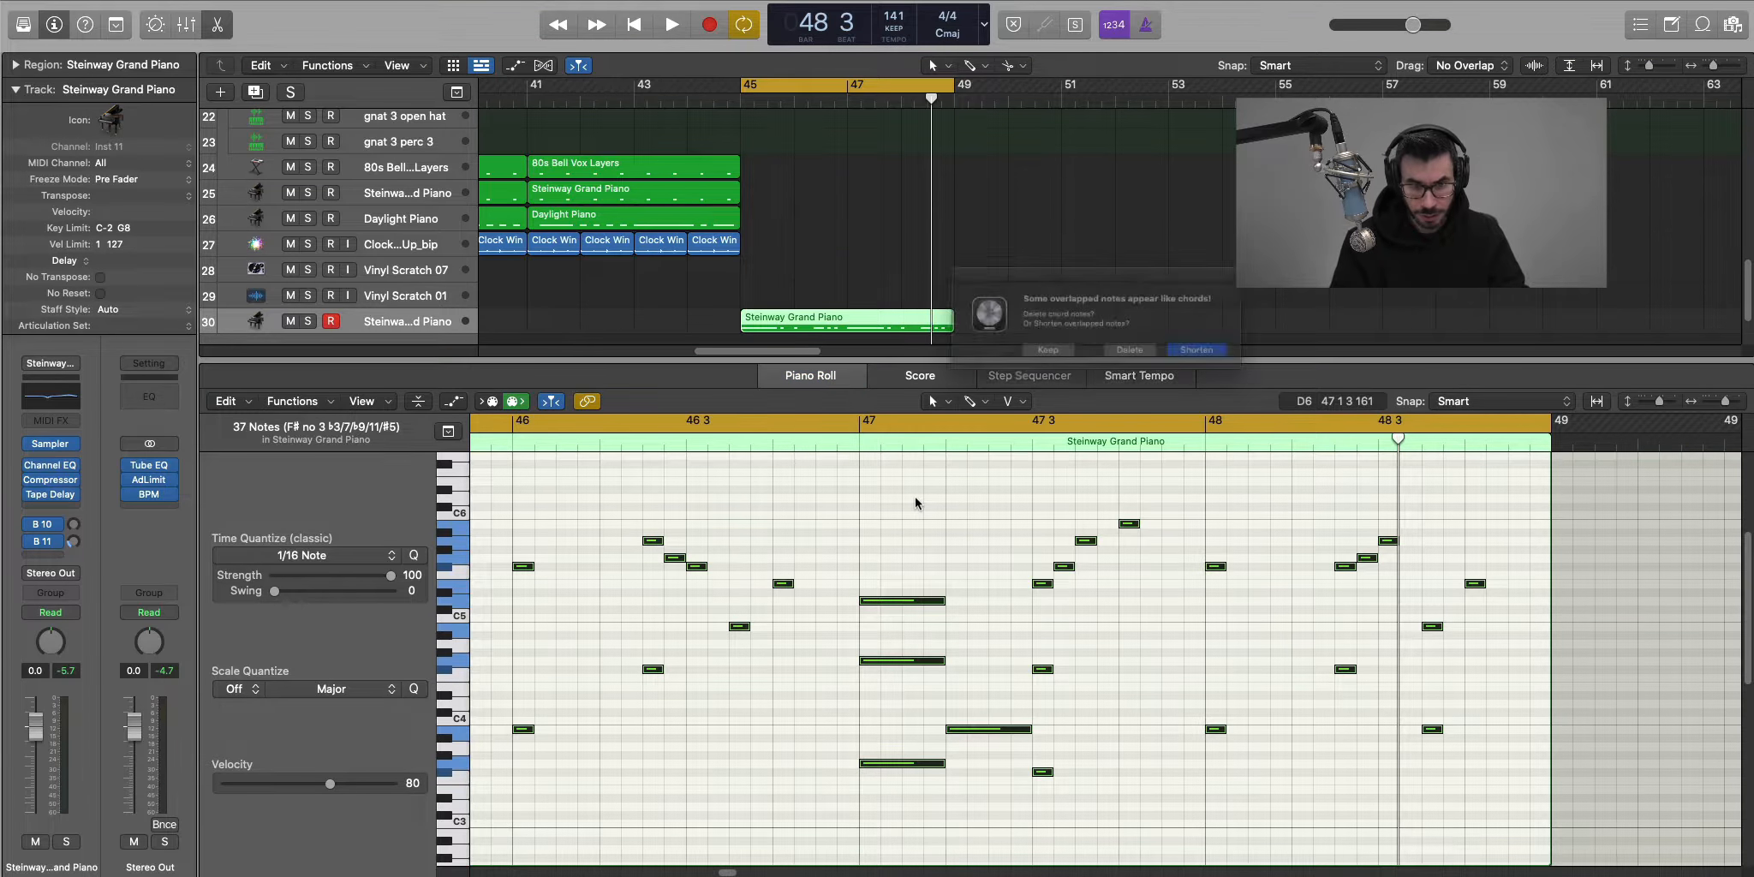
{"action": "key", "text": "Return"}
{"action": "key", "text": "super+Left"}
{"action": "key", "text": "super+Left"}
{"action": "key", "text": "space"}
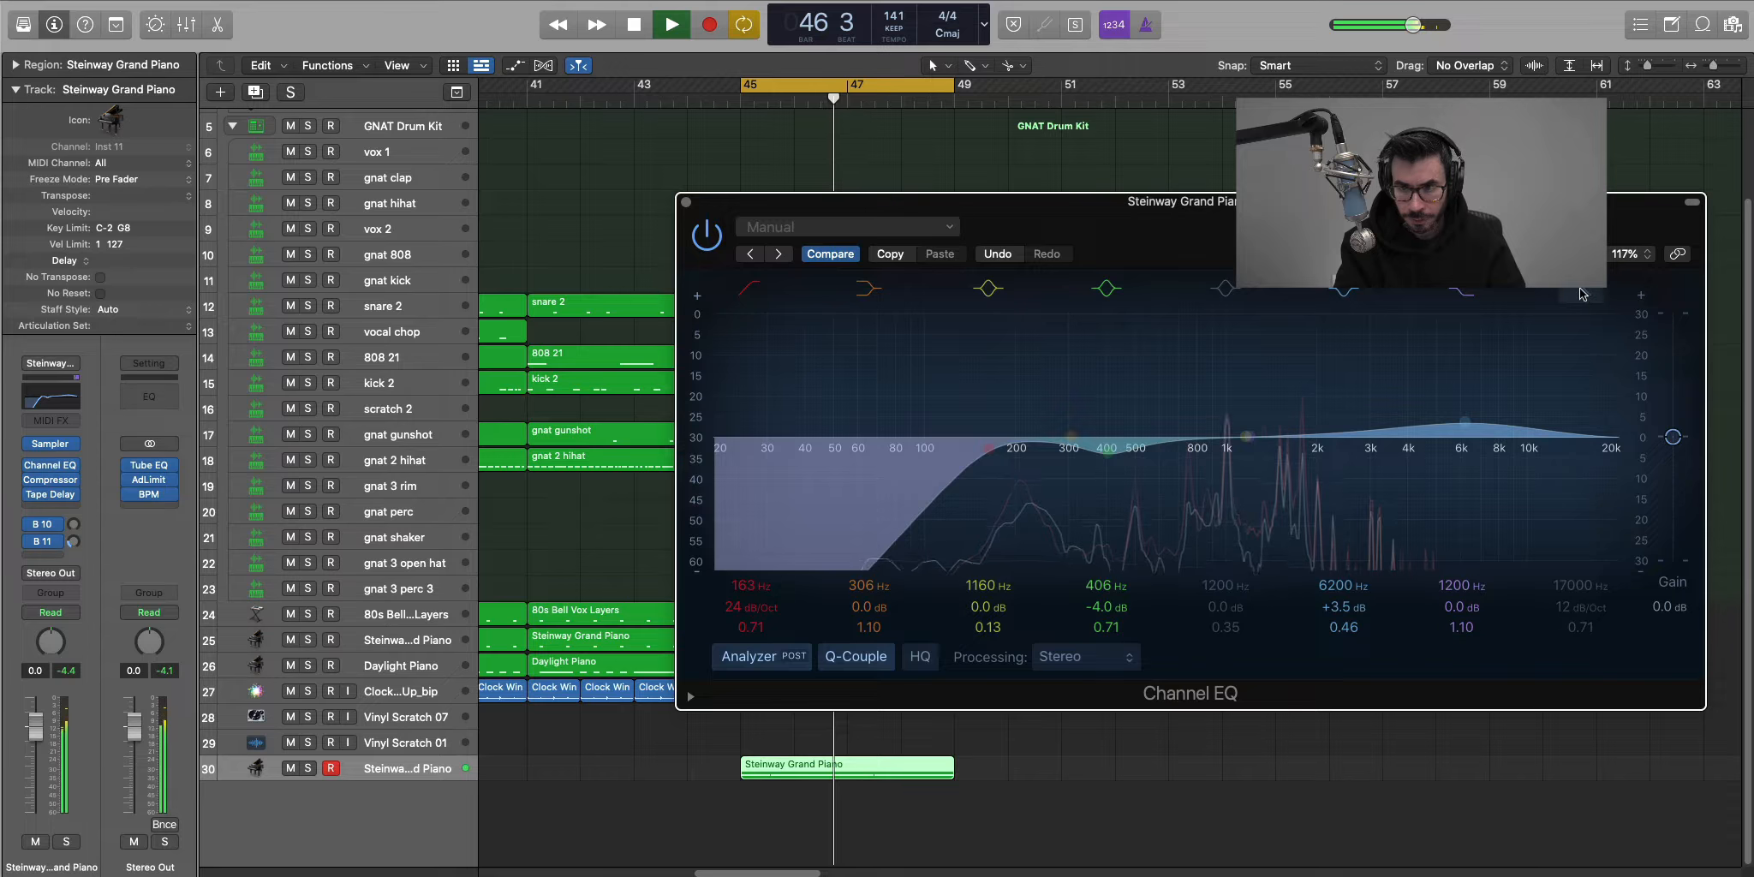
Enable the high-cut band in the piano's Channel EQ, lower it to 11400 Hz and adjust its roll-off.
{"action": "left_click", "coordinate": [1582, 291]}
{"action": "key", "text": "space"}
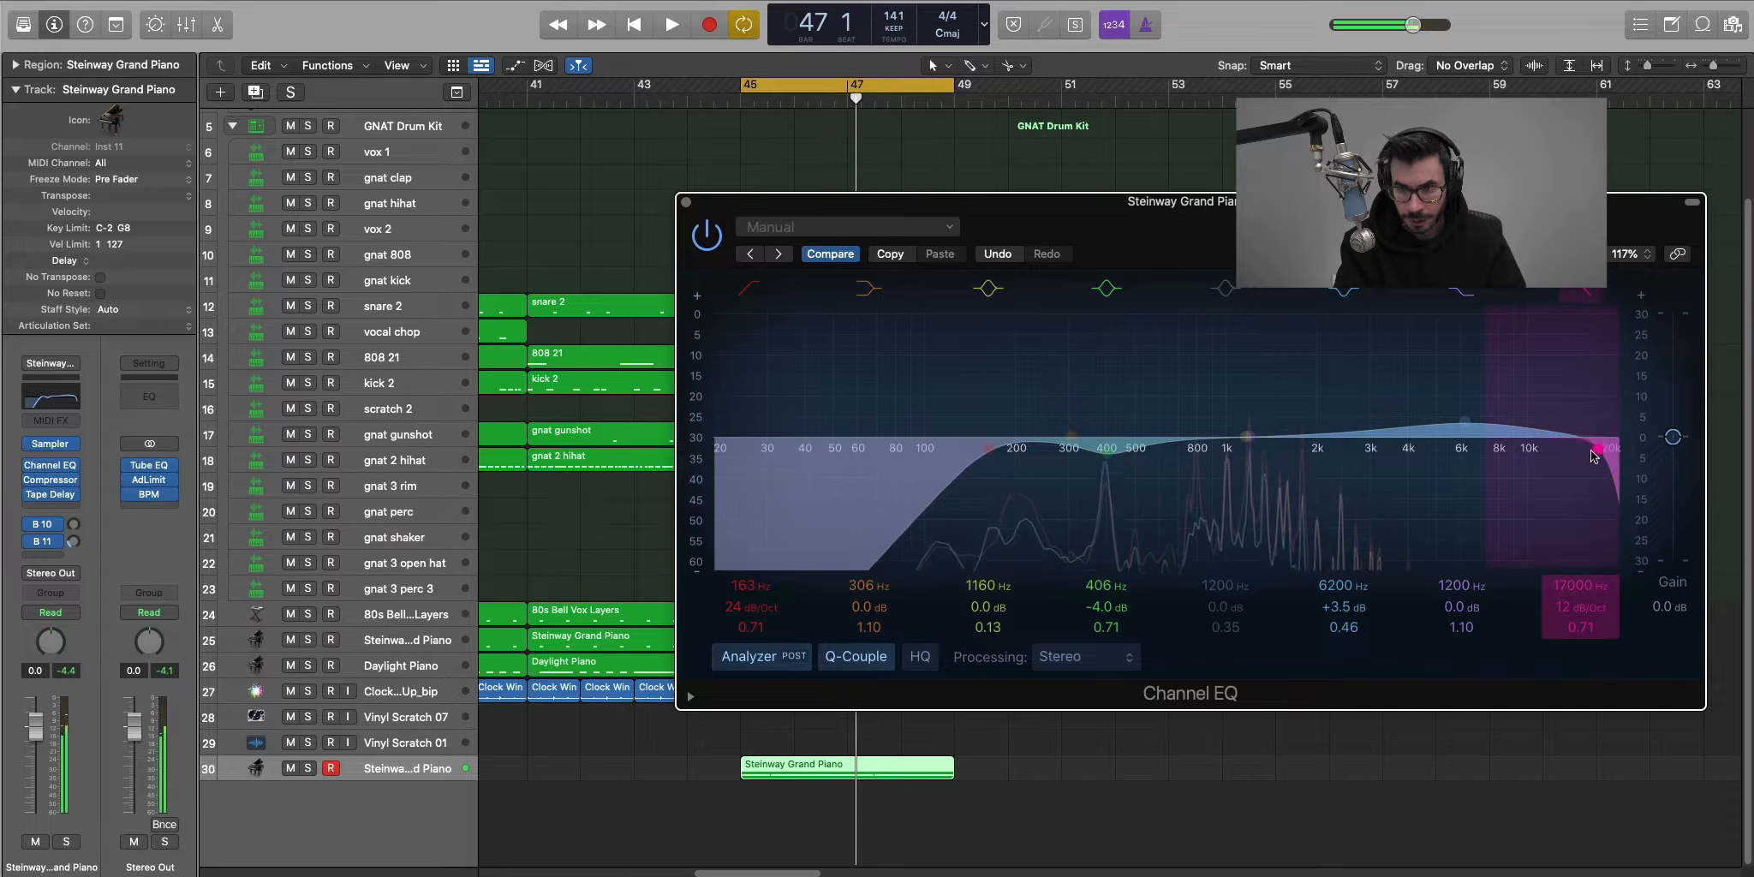
{"action": "left_click_drag", "start_coordinate": [1598, 454], "coordinate": [1541, 473]}
{"action": "key", "text": "space"}
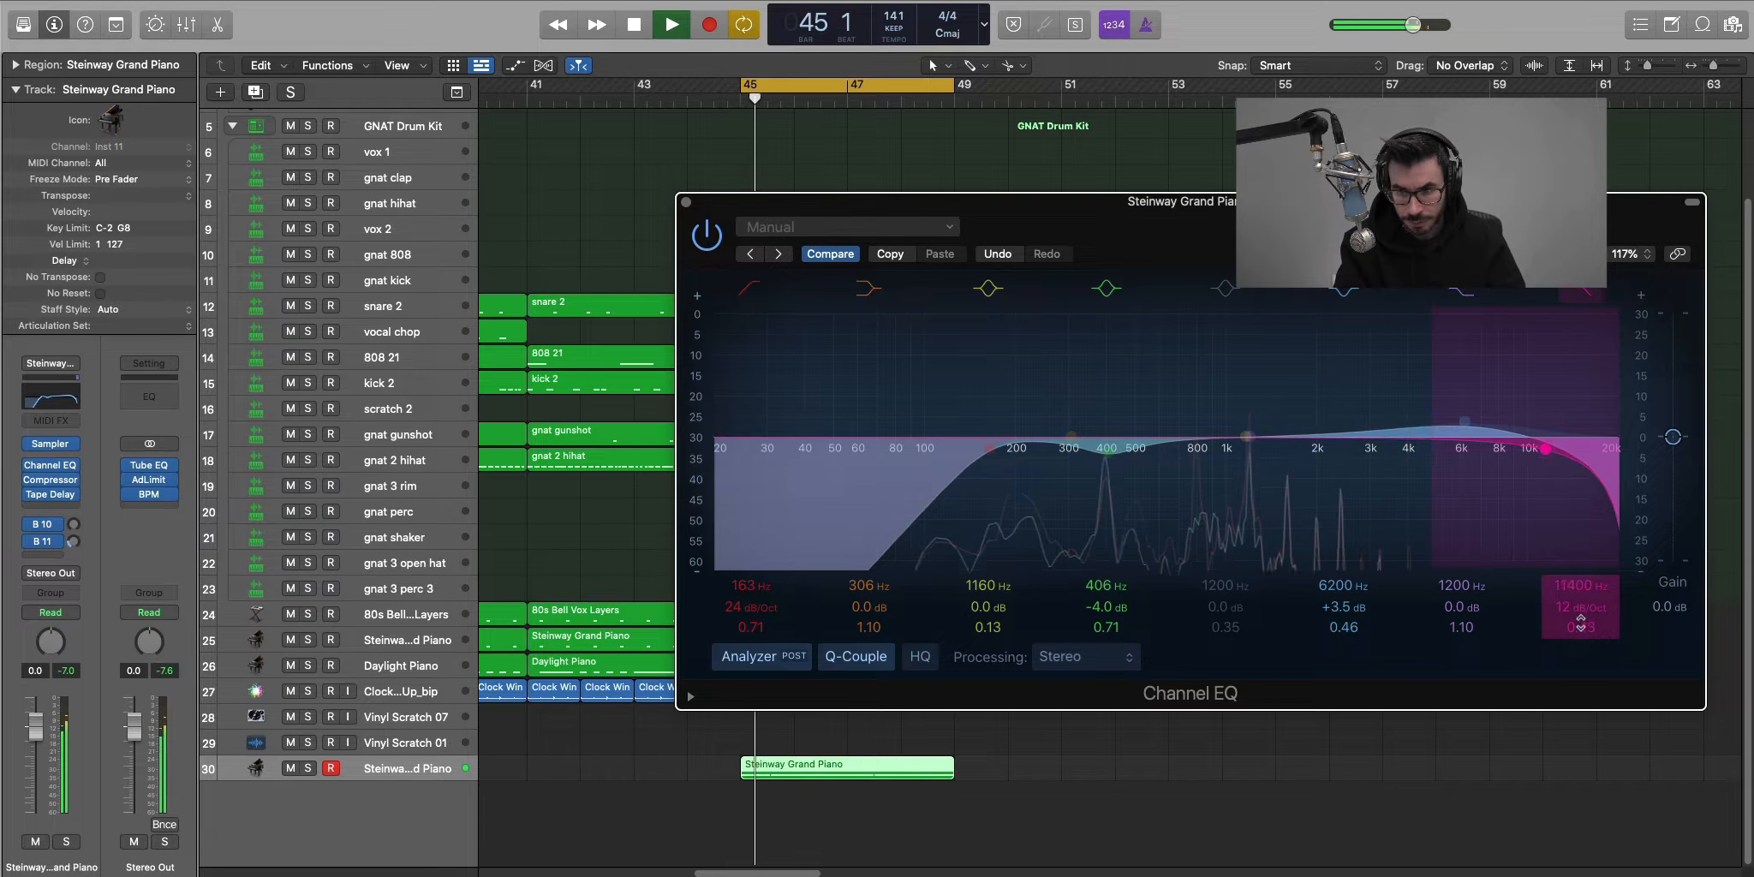
{"action": "left_click_drag", "start_coordinate": [1577, 612], "coordinate": [1577, 594]}
{"action": "left_click", "coordinate": [686, 202]}
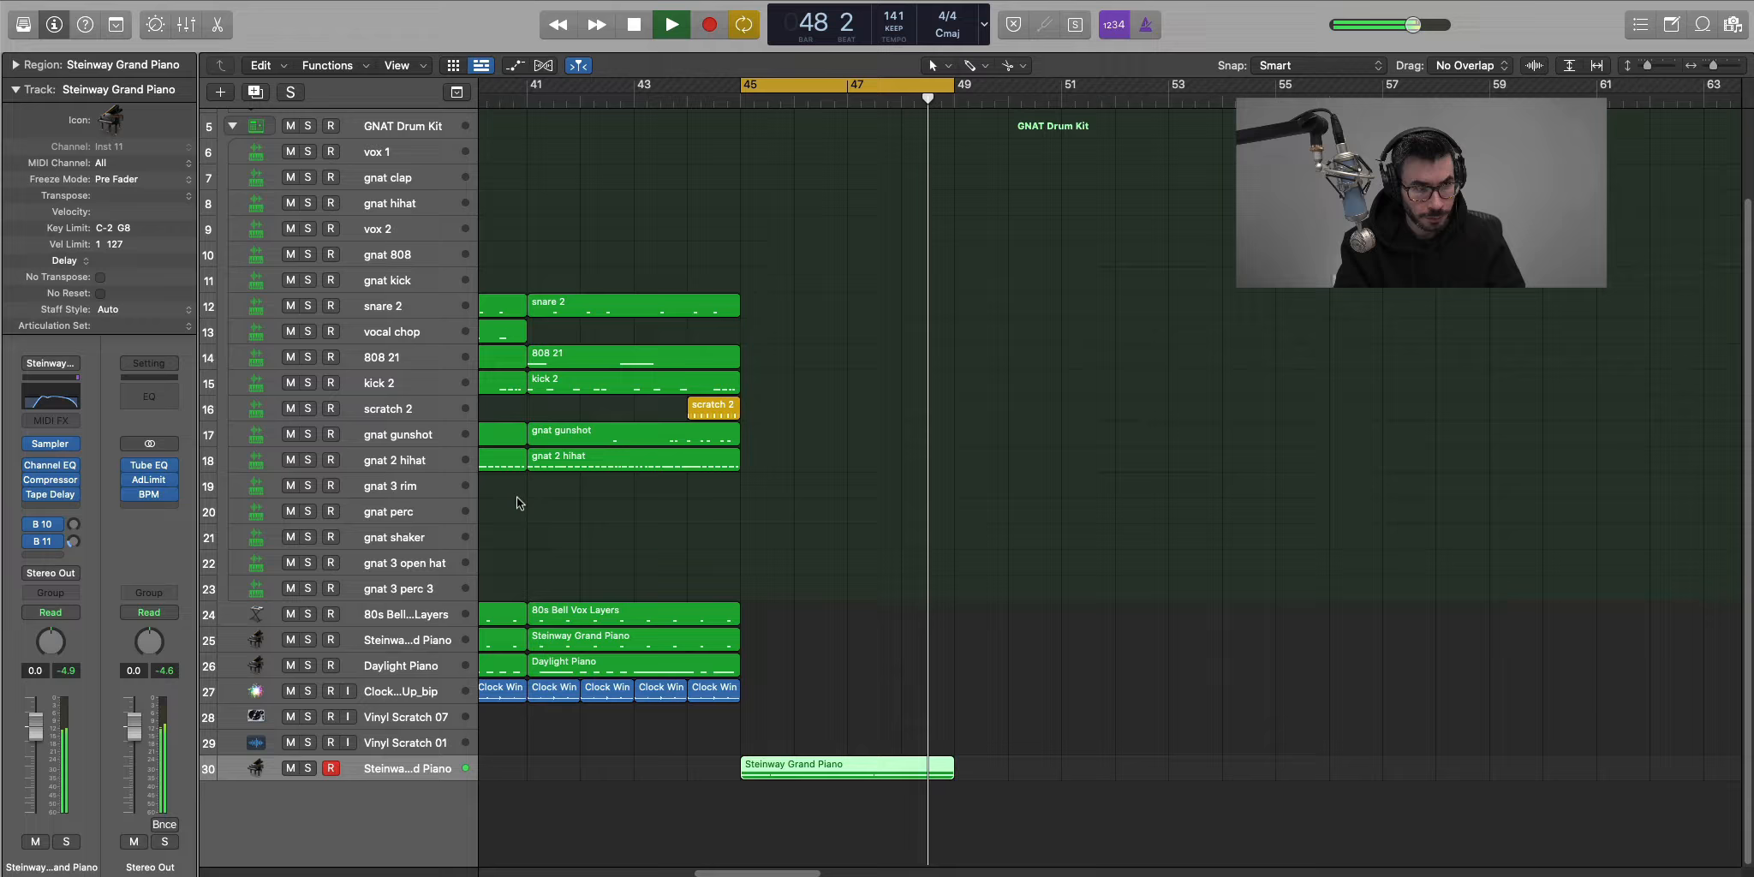
Set the piano's Tape Delay wet output to 16%.
{"action": "left_click", "coordinate": [49, 494]}
{"action": "left_click_drag", "start_coordinate": [1283, 673], "coordinate": [1285, 657]}
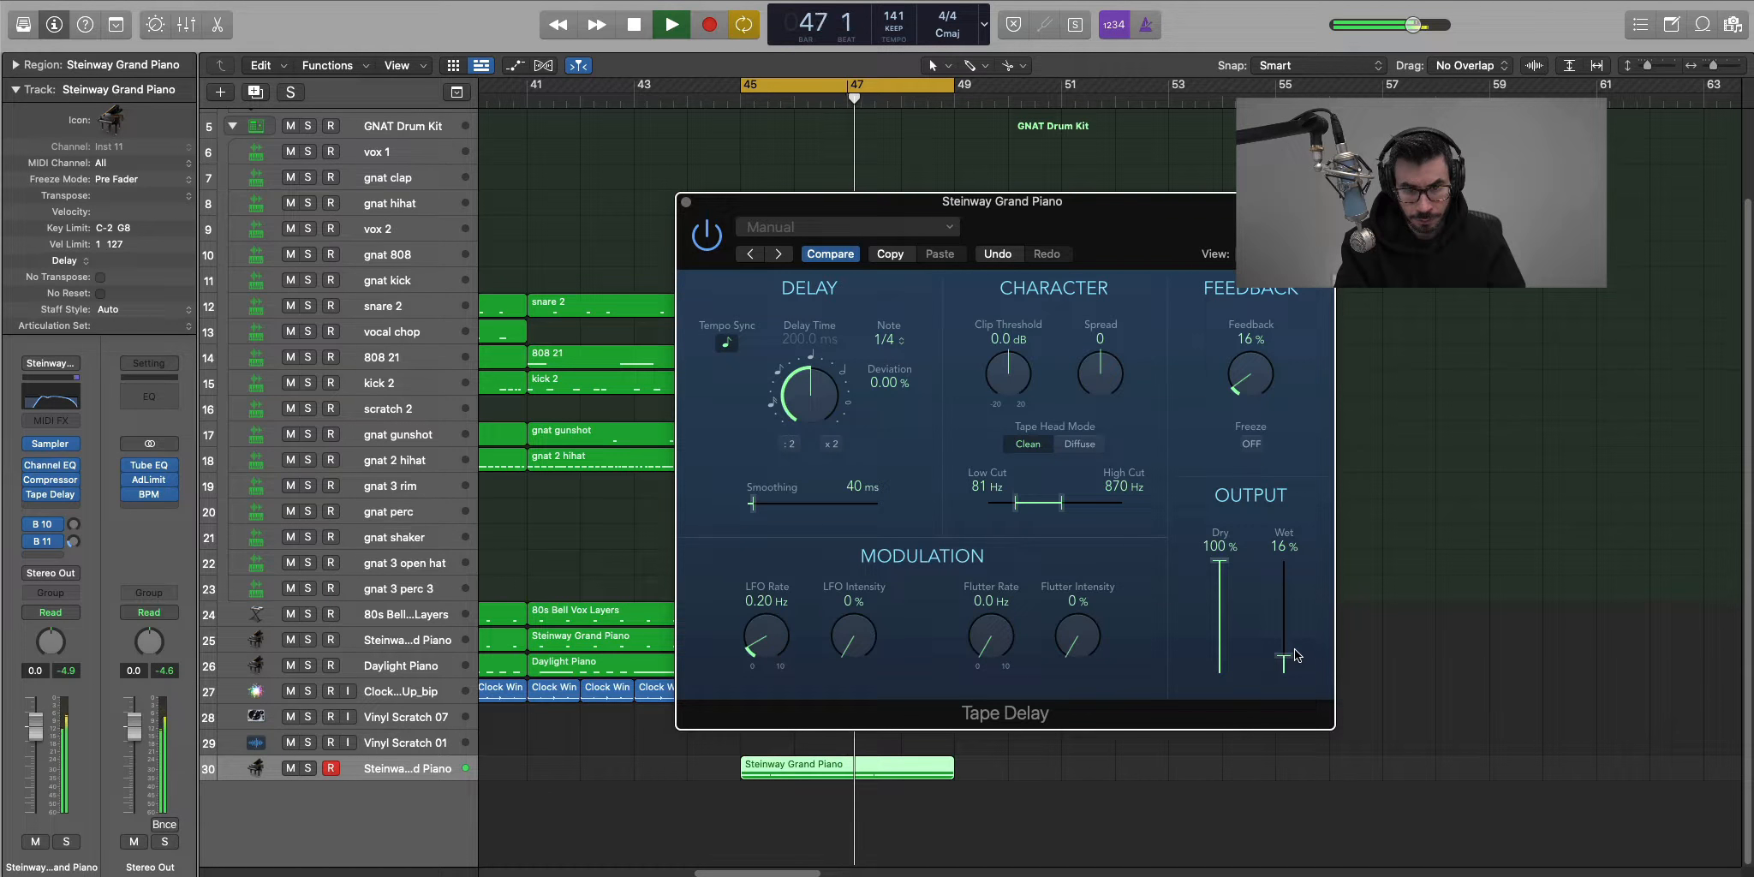
{"action": "key", "text": "space"}
{"action": "left_click", "coordinate": [686, 203]}
Insert a Chorus after the Tape Delay with the Pad Enchancer preset and a 30% mix, and save the project.
{"action": "left_click", "coordinate": [49, 506]}
{"action": "key", "text": "space"}
{"action": "left_click", "coordinate": [778, 255]}
{"action": "left_click", "coordinate": [779, 255]}
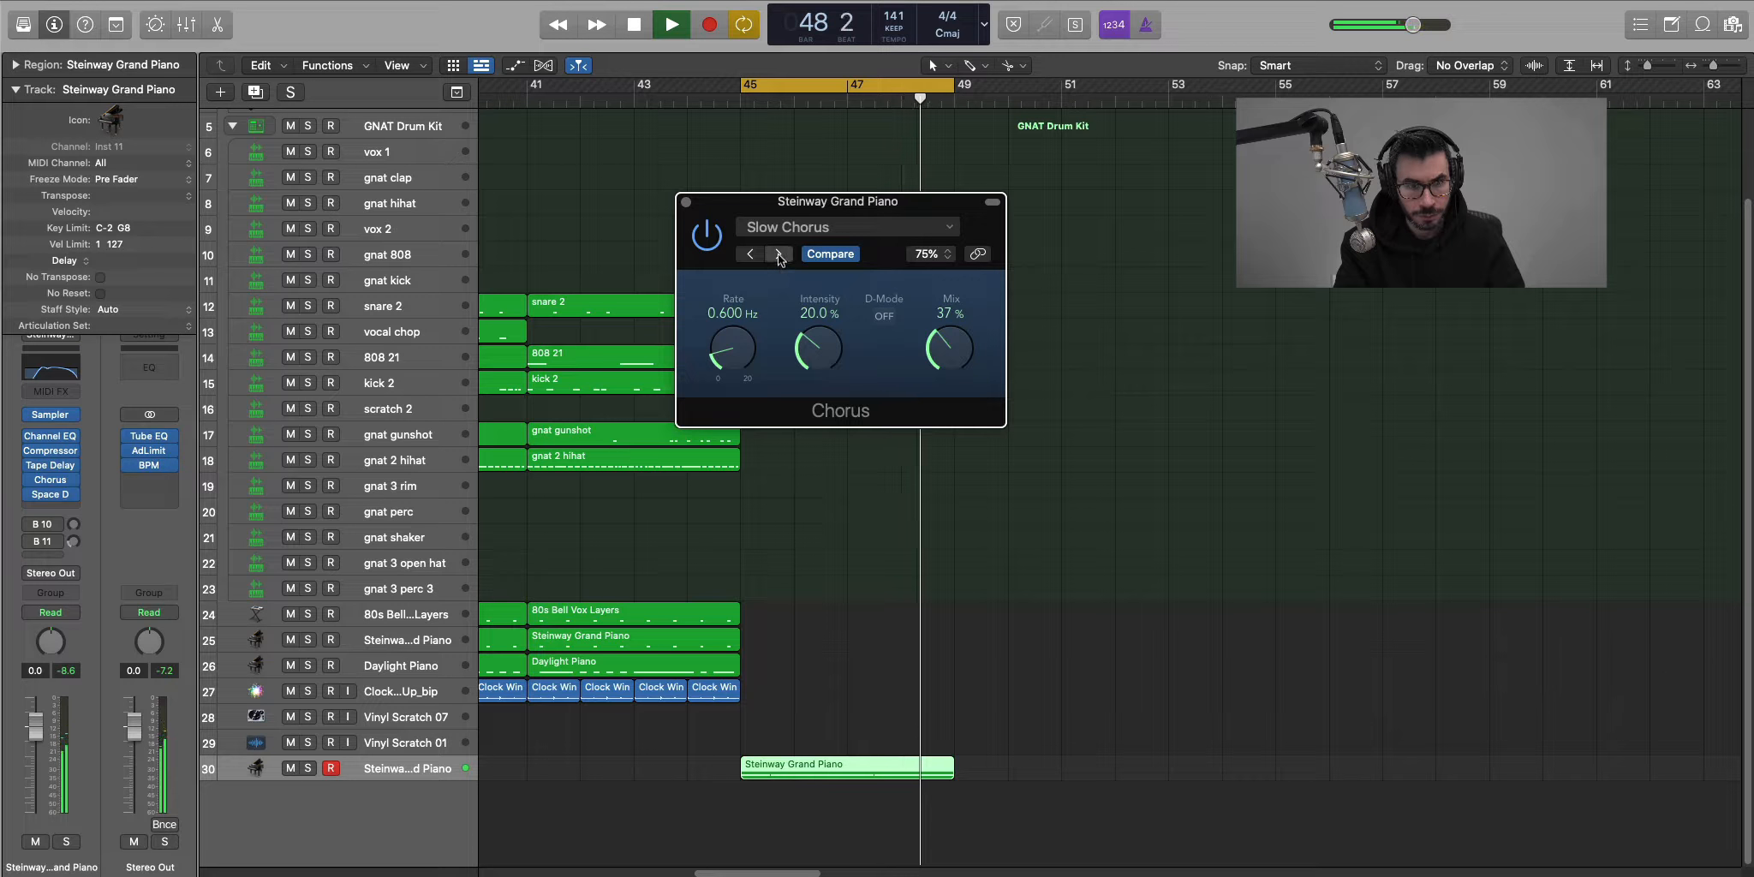
{"action": "left_click", "coordinate": [779, 257]}
{"action": "left_click", "coordinate": [751, 255]}
{"action": "left_click", "coordinate": [751, 256]}
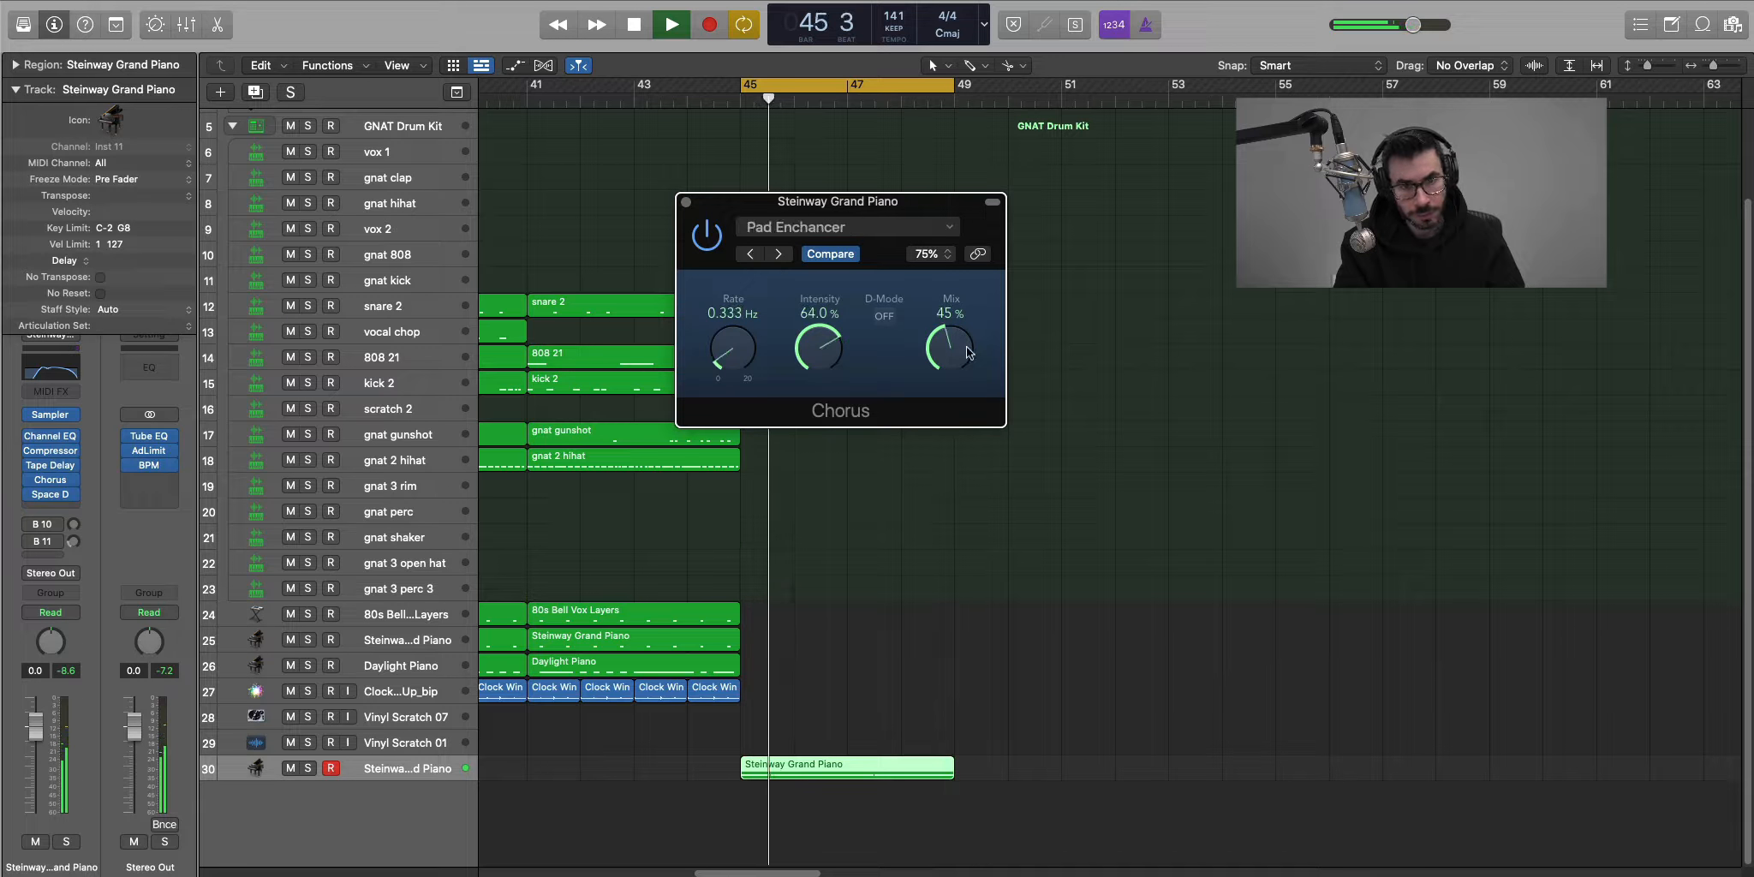
{"action": "left_click_drag", "start_coordinate": [969, 352], "coordinate": [939, 369]}
{"action": "key", "text": "super+s"}
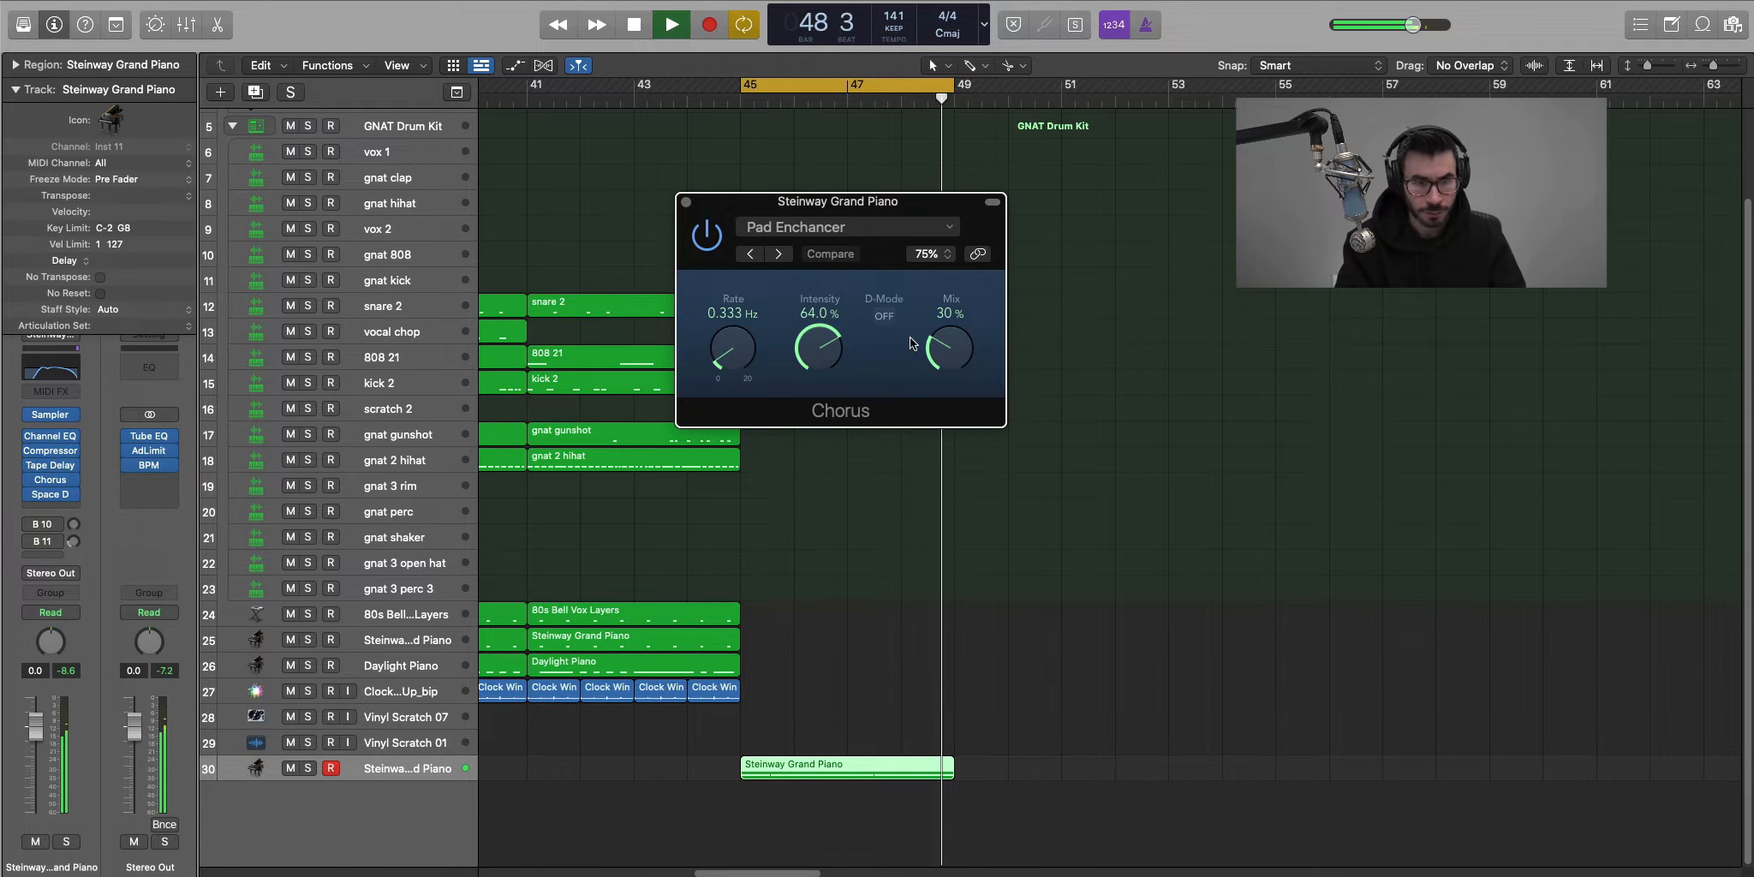
Close the Chorus, create a four-bar region at bar 45 on the gnat 808 track and open it for note editing.
{"action": "left_click", "coordinate": [688, 203]}
{"action": "key", "text": "space"}
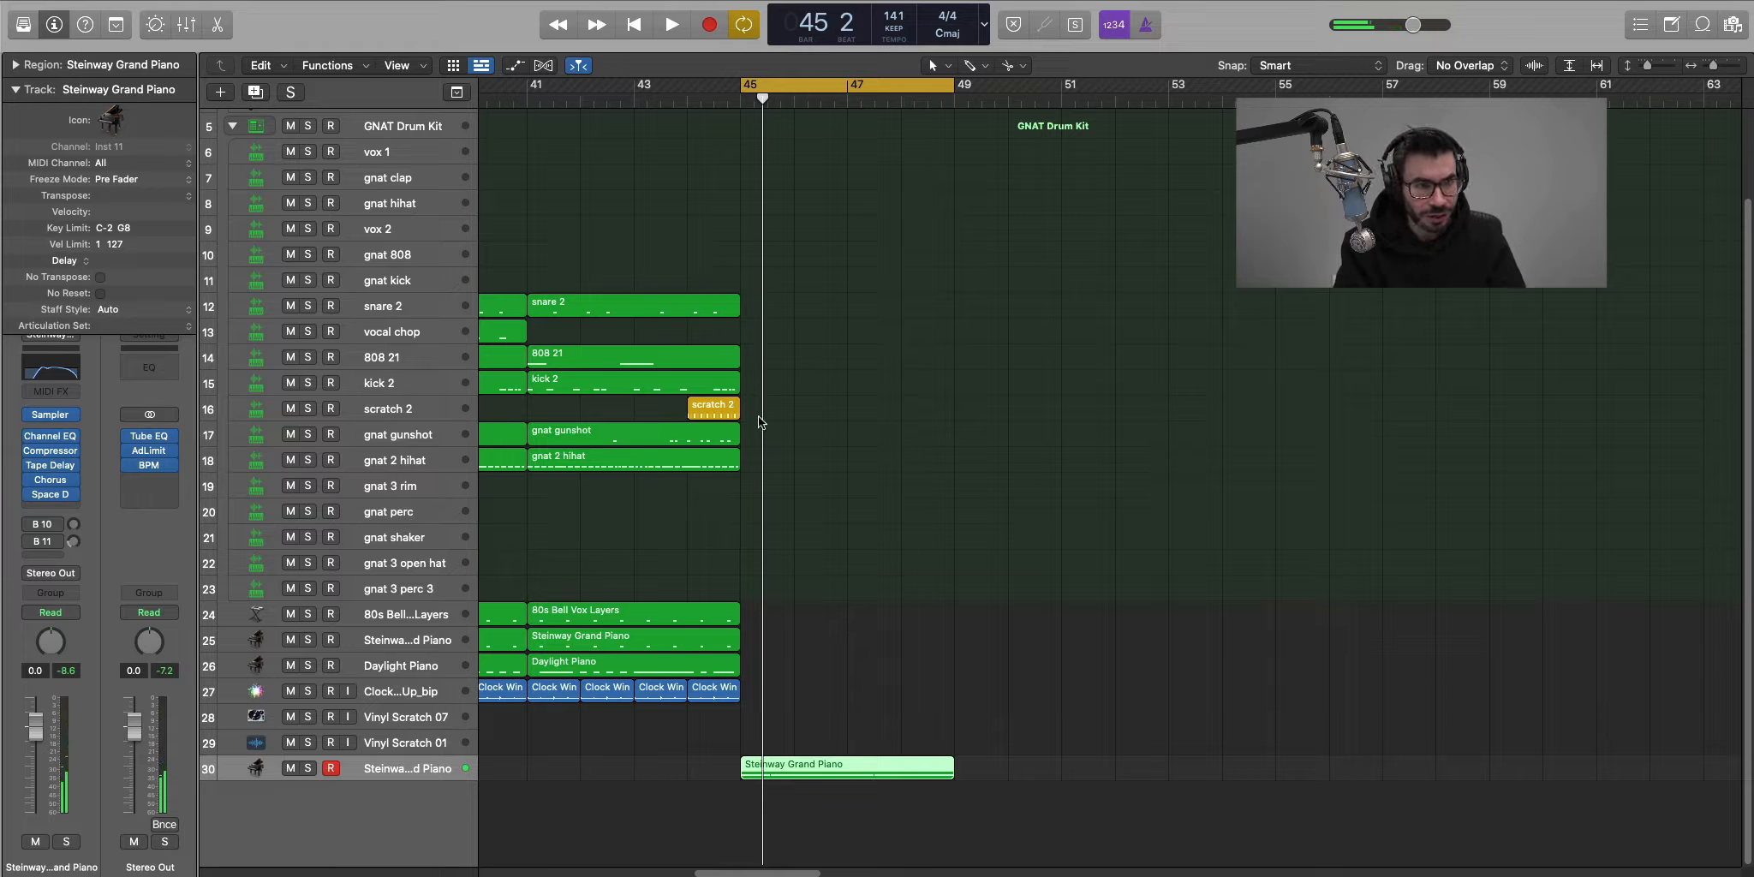
{"action": "scroll", "coordinate": [758, 420], "scroll_direction": "up", "scroll_amount": 1}
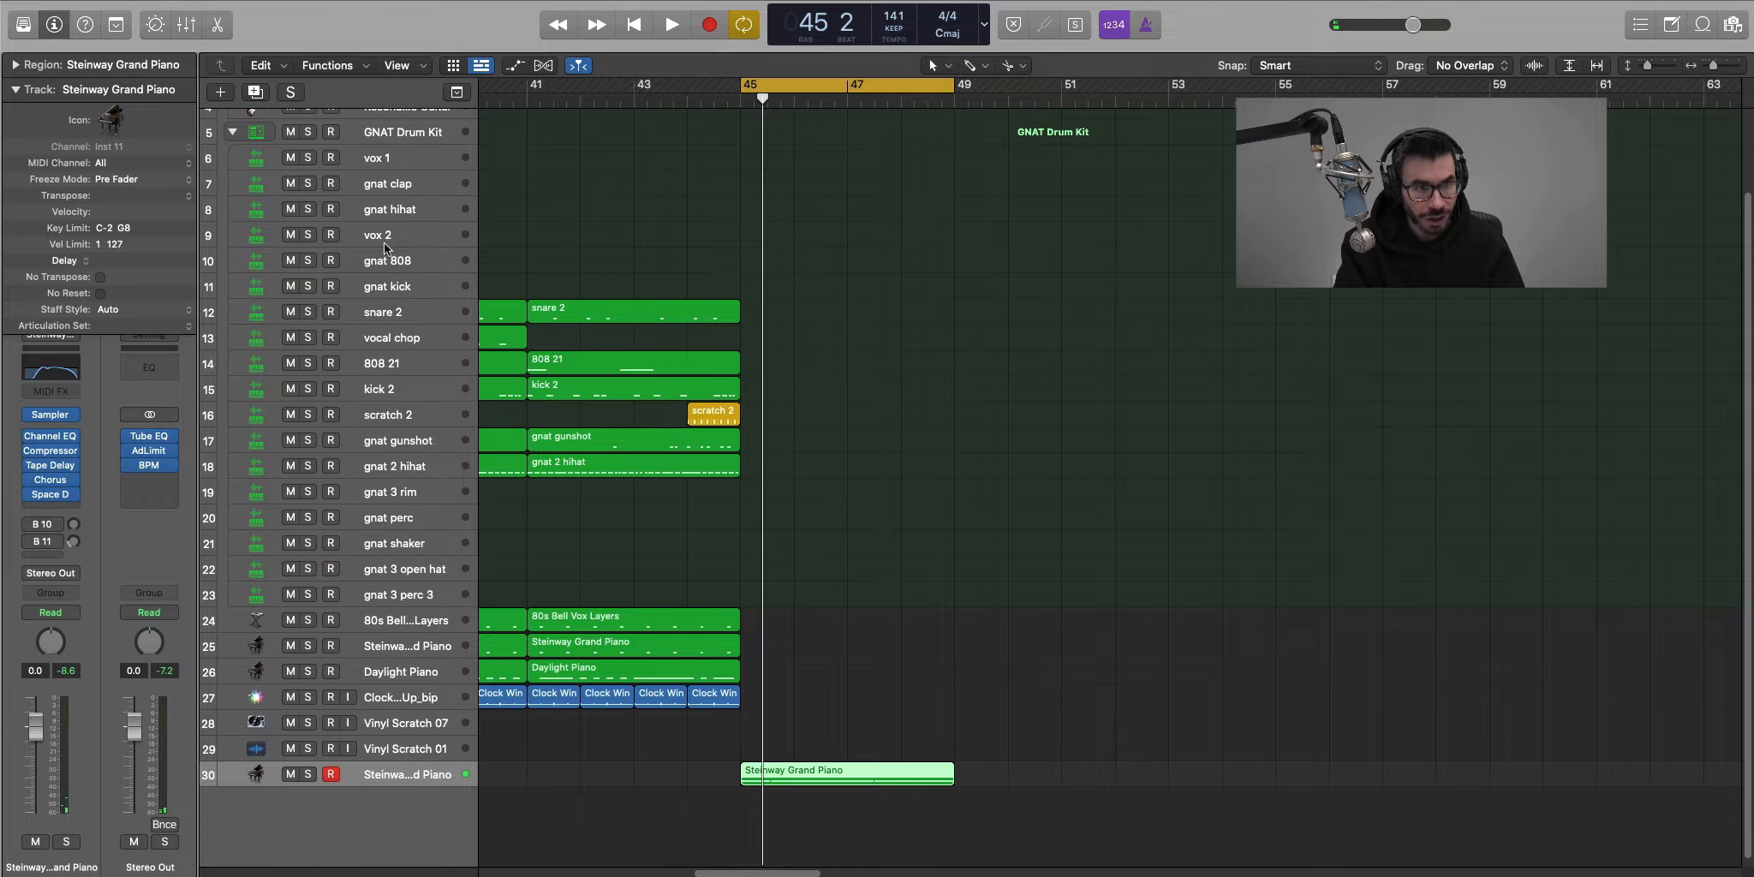
{"action": "double_click", "coordinate": [747, 261]}
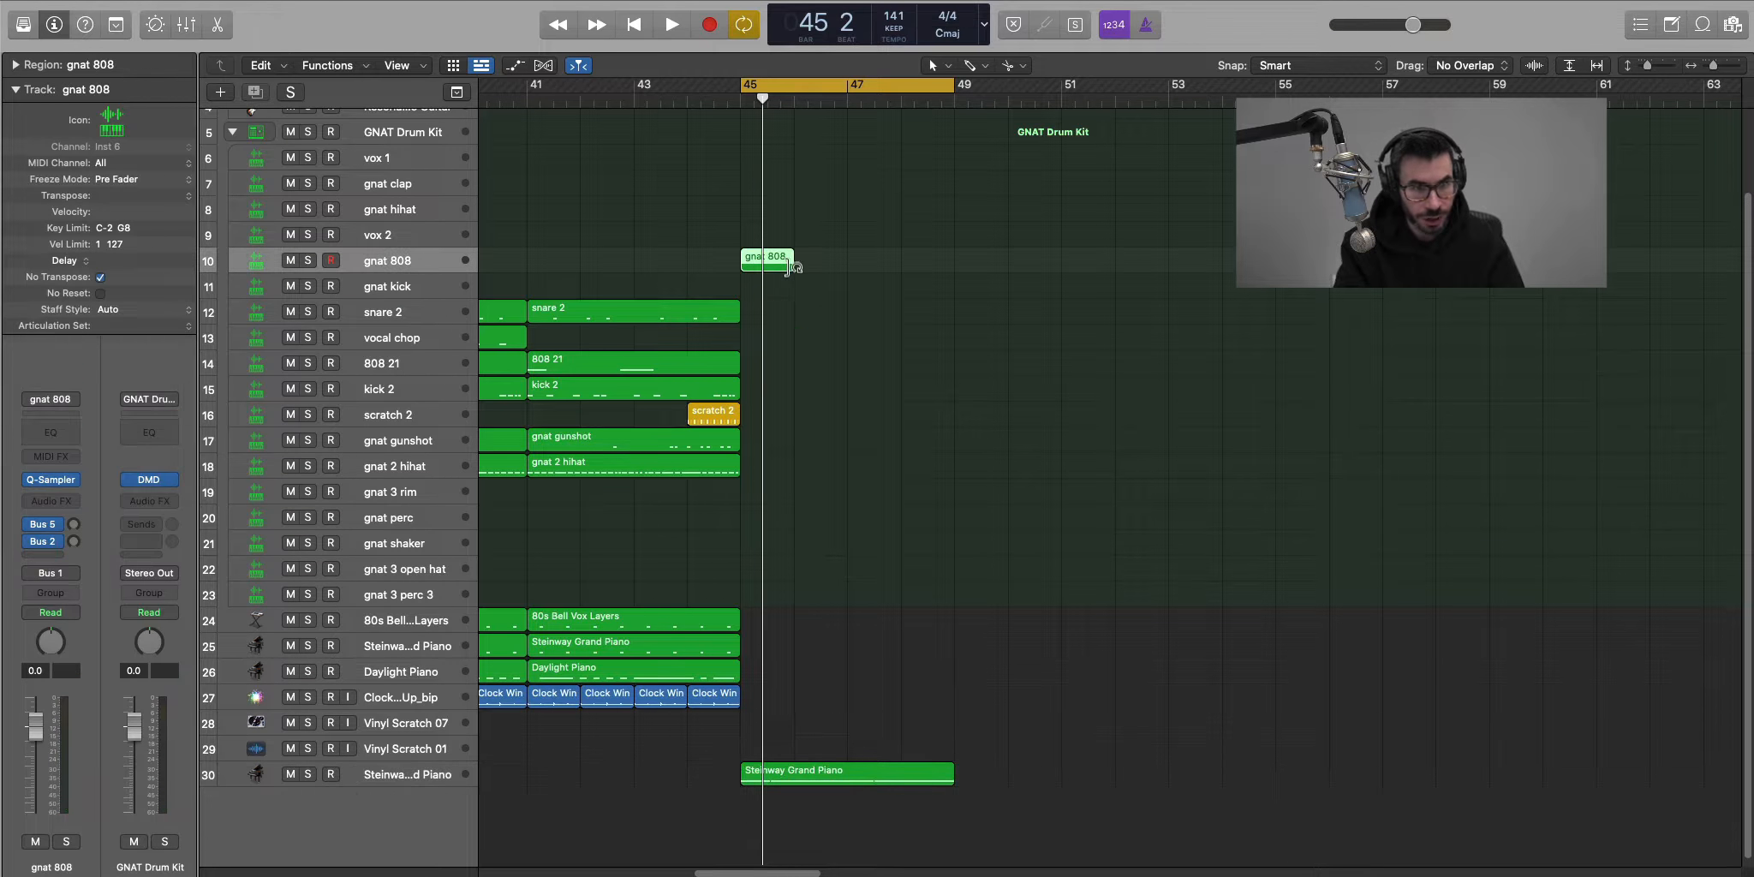
{"action": "left_click_drag", "start_coordinate": [793, 267], "coordinate": [953, 278]}
{"action": "key", "text": "p"}
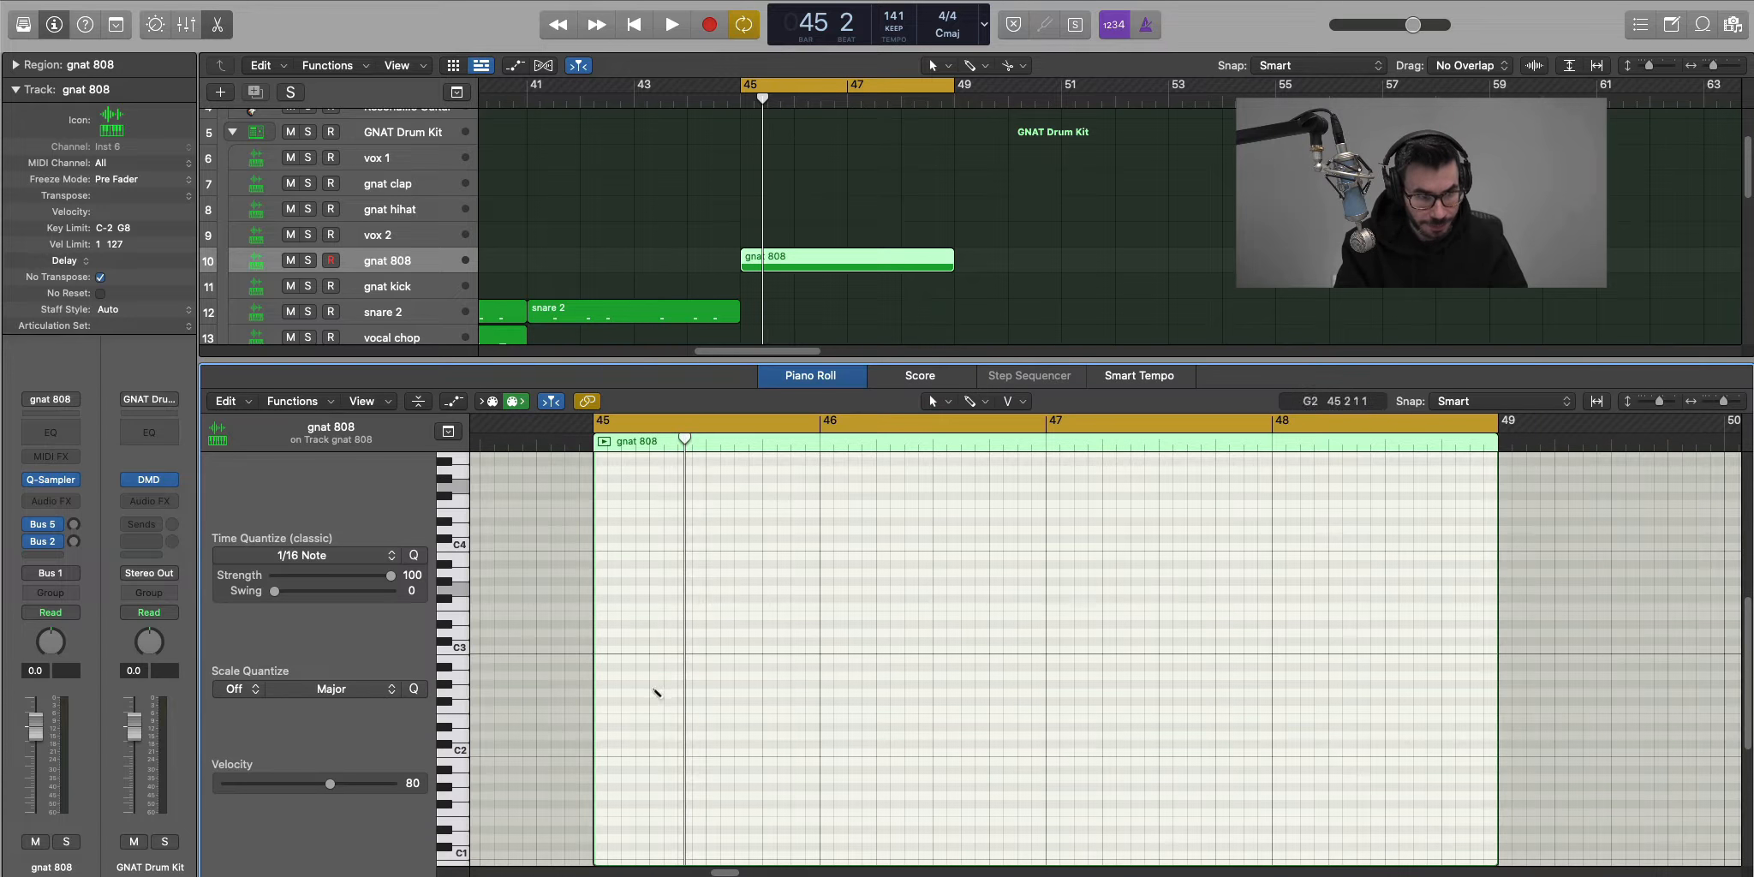
Enter the 808 bass notes G2, B2, B1, B1 and D2 across bars 45 and 46.
{"action": "left_click", "coordinate": [602, 692]}
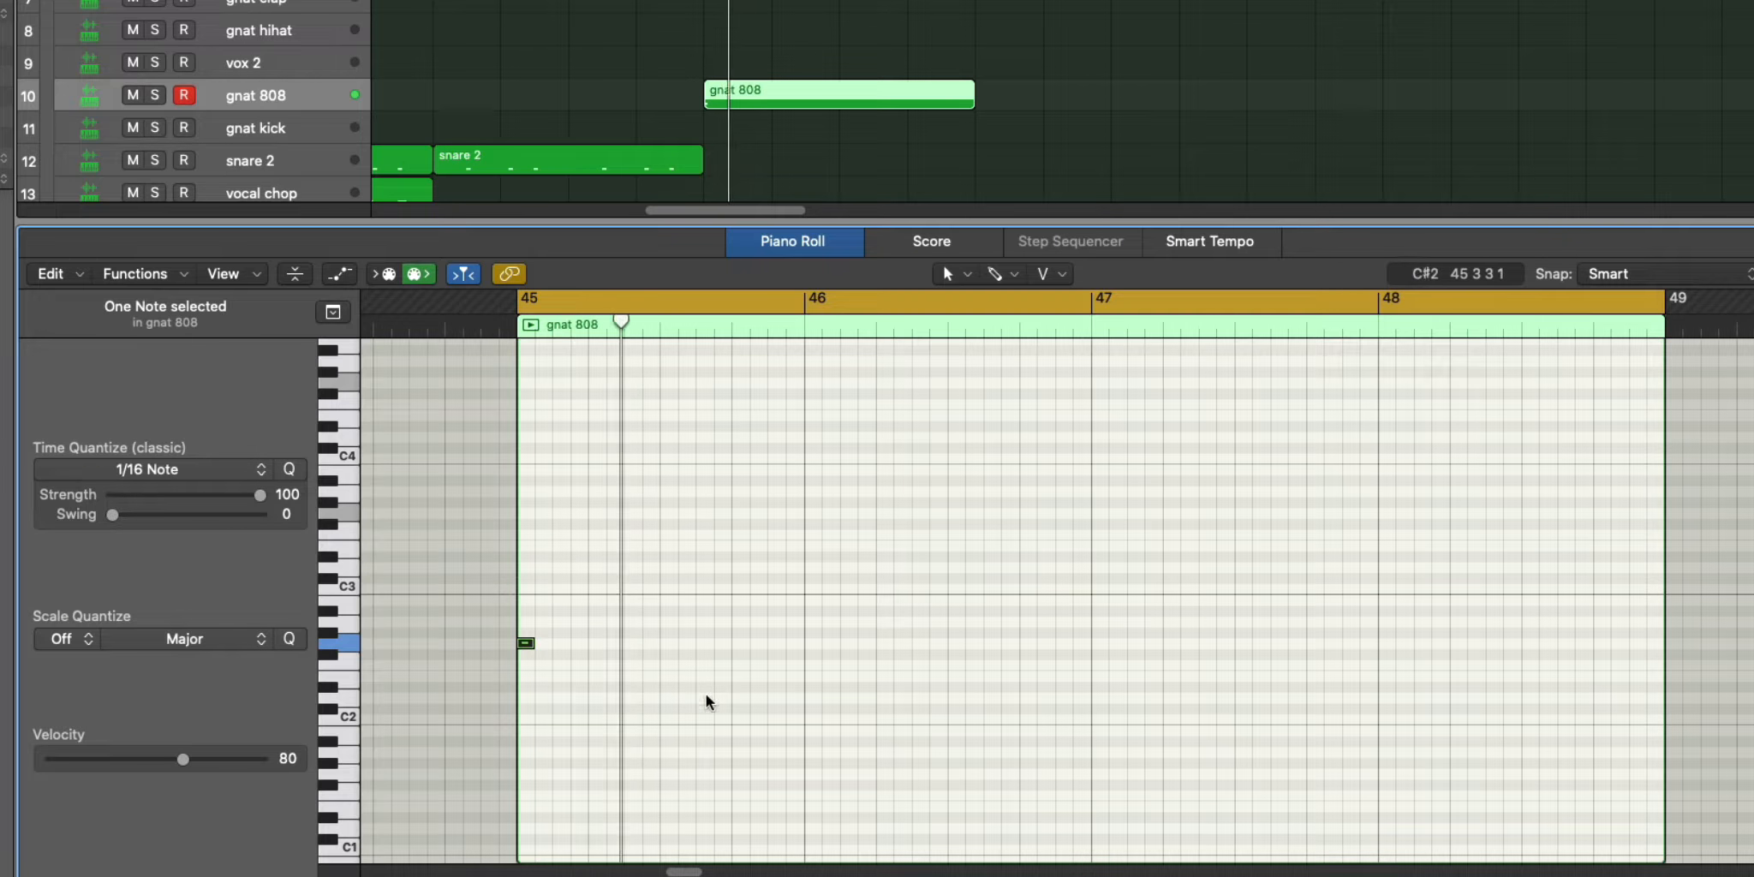
{"action": "left_click", "coordinate": [705, 568]}
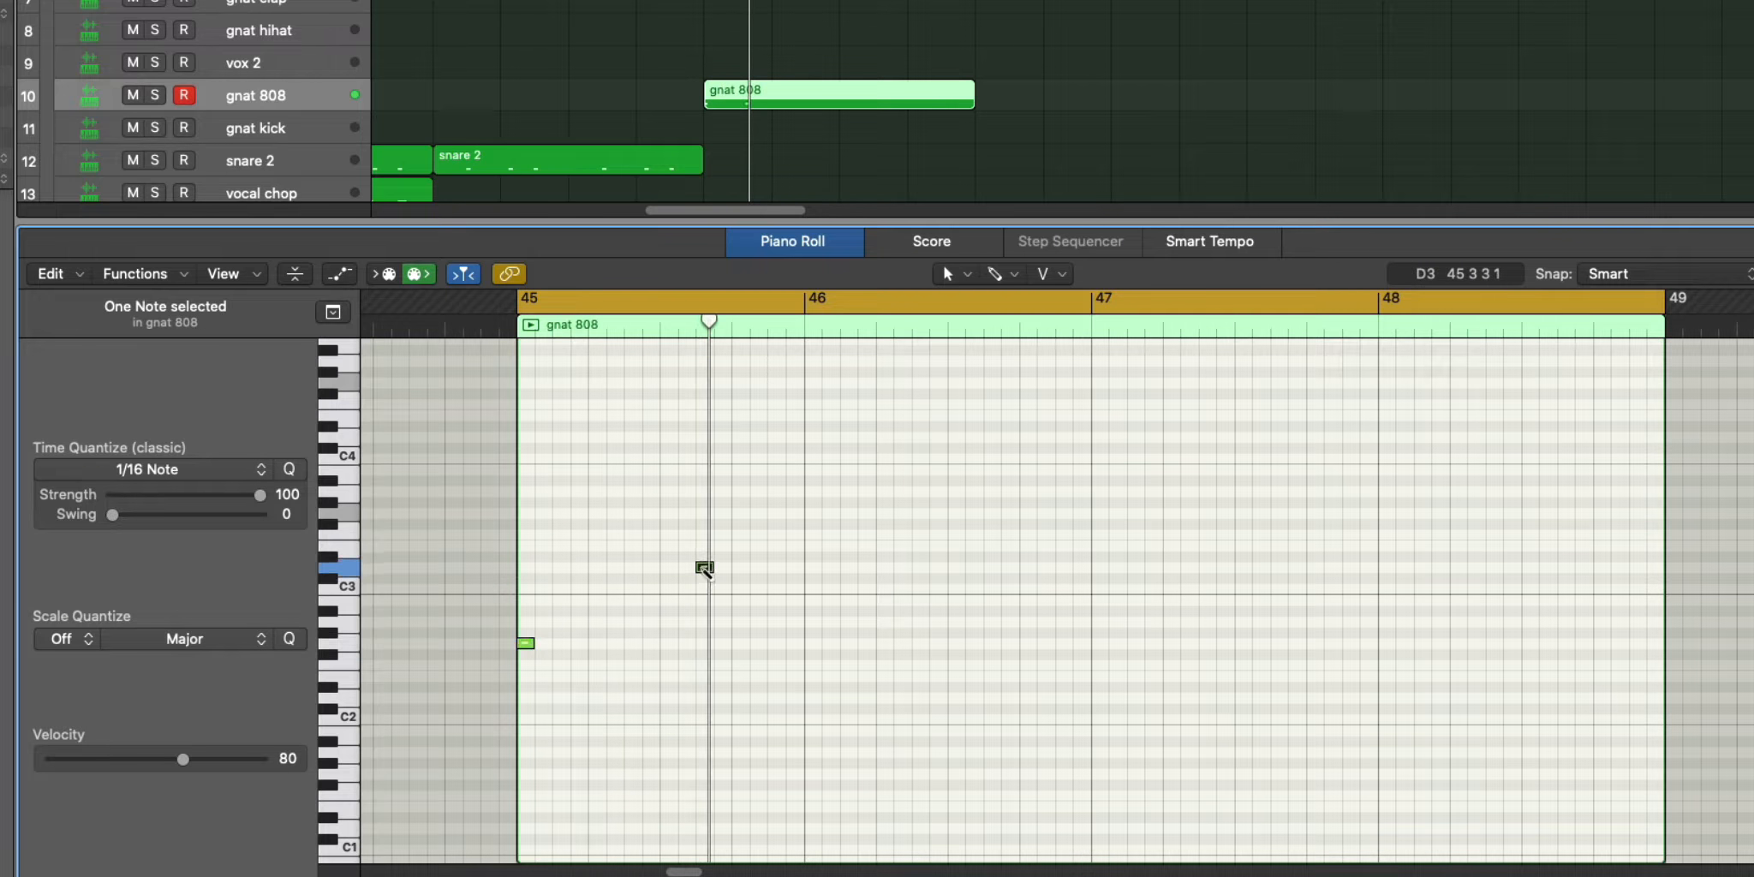
{"action": "left_click_drag", "start_coordinate": [707, 572], "coordinate": [705, 602]}
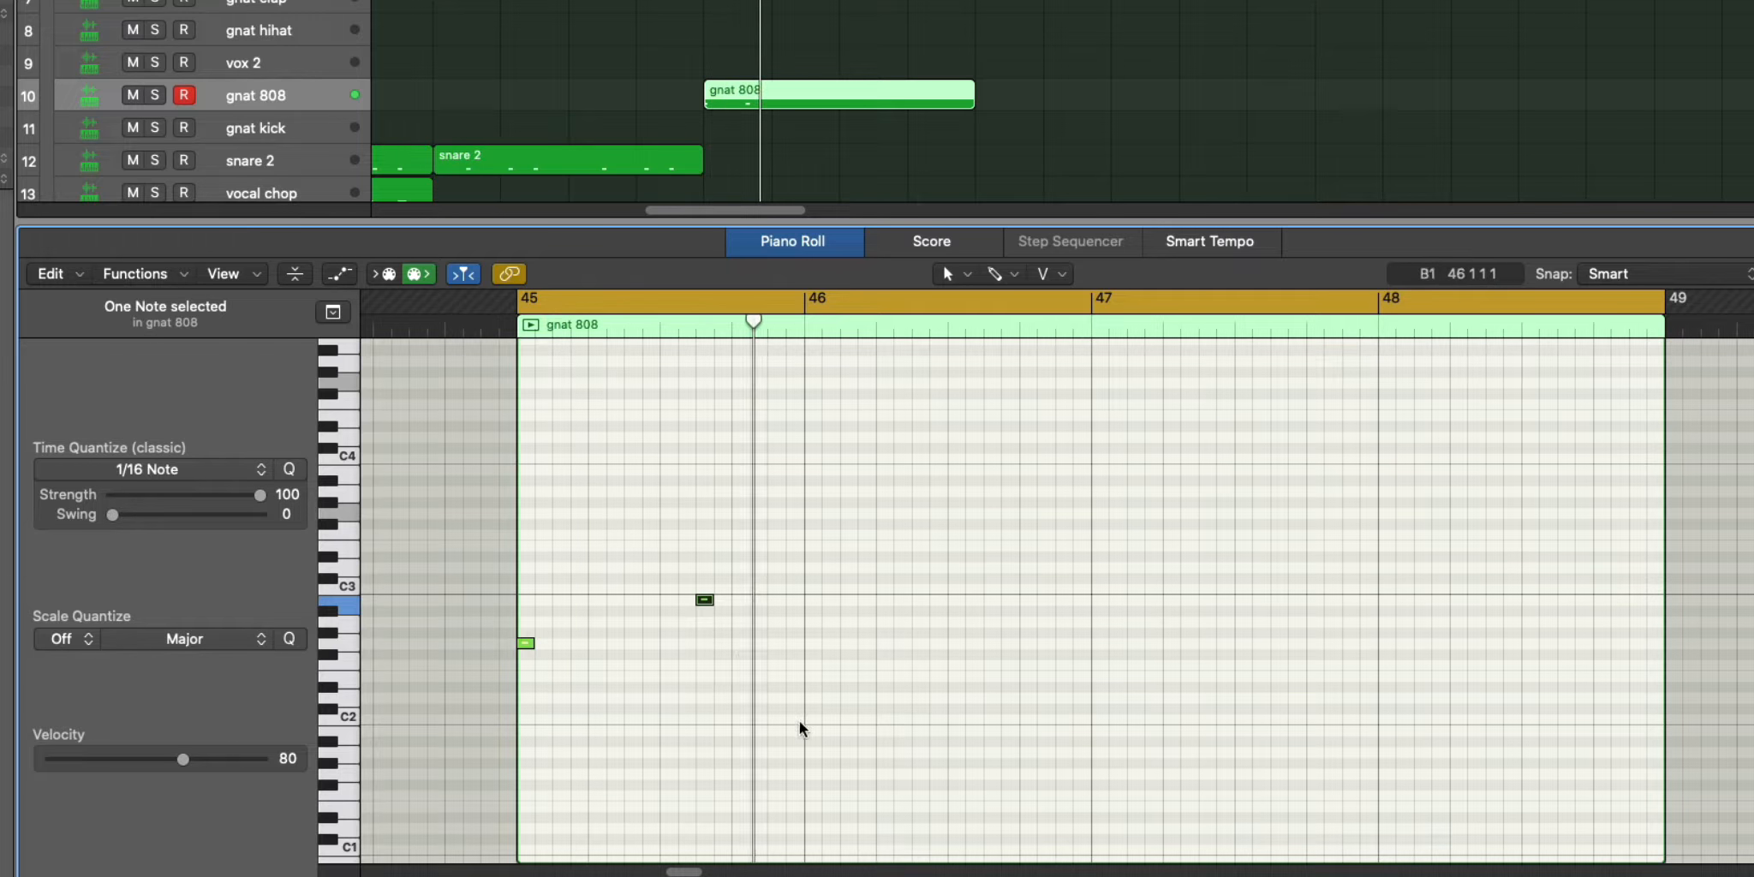
{"action": "left_click_drag", "start_coordinate": [738, 679], "coordinate": [742, 735]}
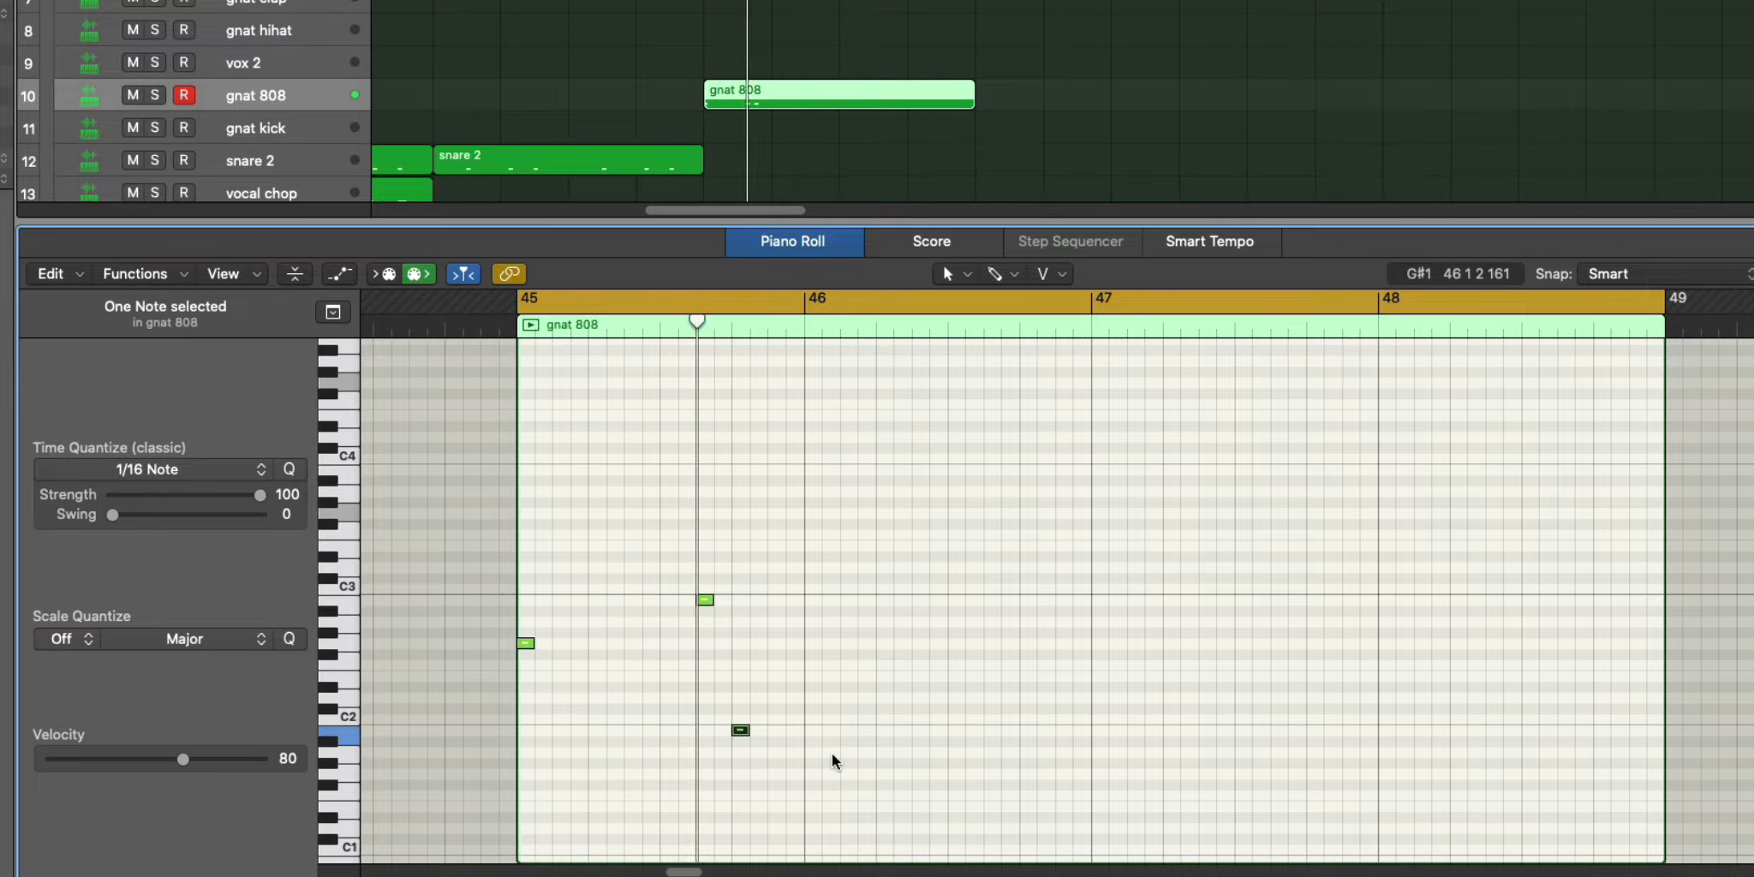
{"action": "left_click", "coordinate": [880, 729]}
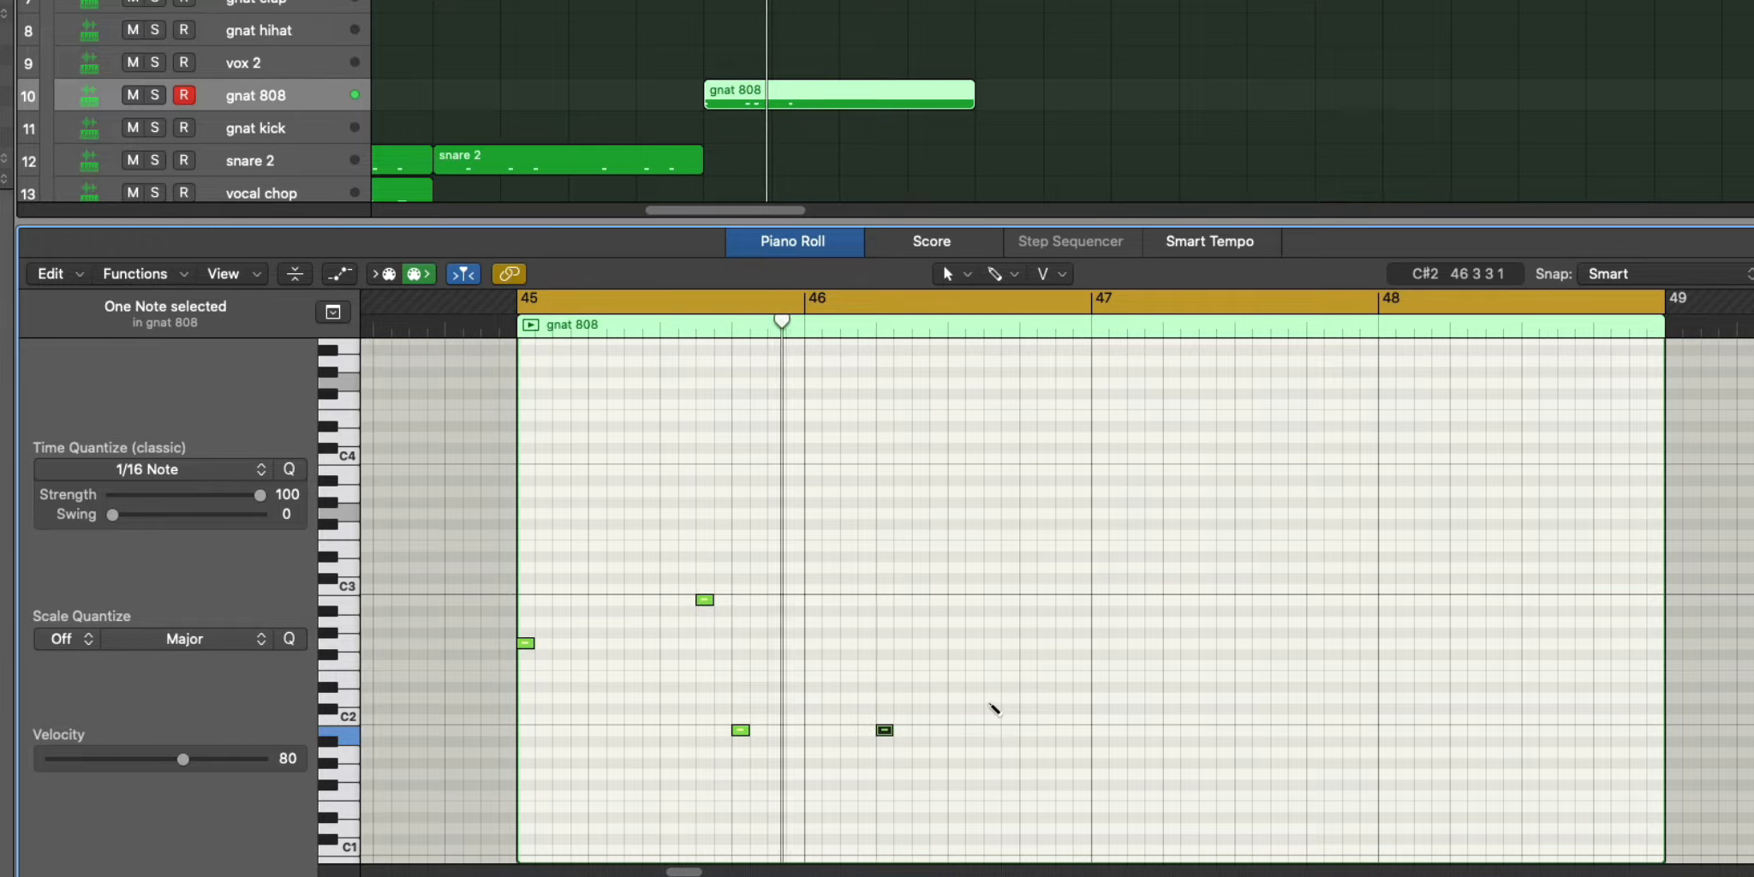
{"action": "left_click", "coordinate": [991, 699]}
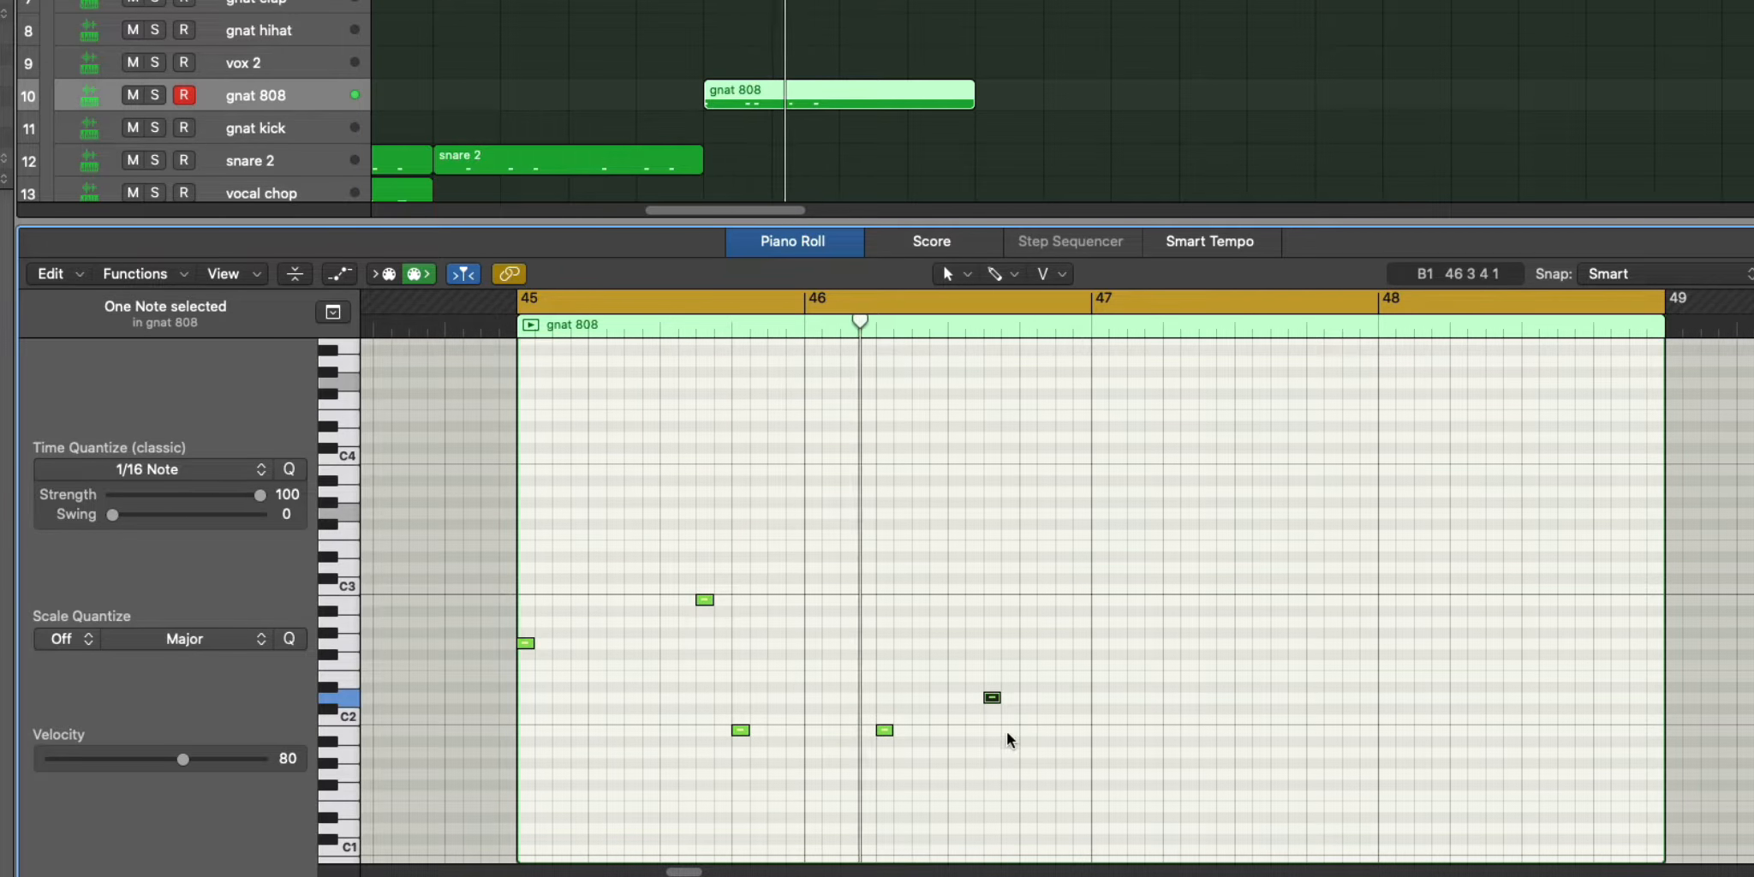
Repeat the five 808 notes into bars 47 and 48 and set the cycle range to those two bars.
{"action": "left_click_drag", "start_coordinate": [1136, 781], "coordinate": [520, 557]}
{"action": "key", "text": "super+r"}
{"action": "key", "text": "space"}
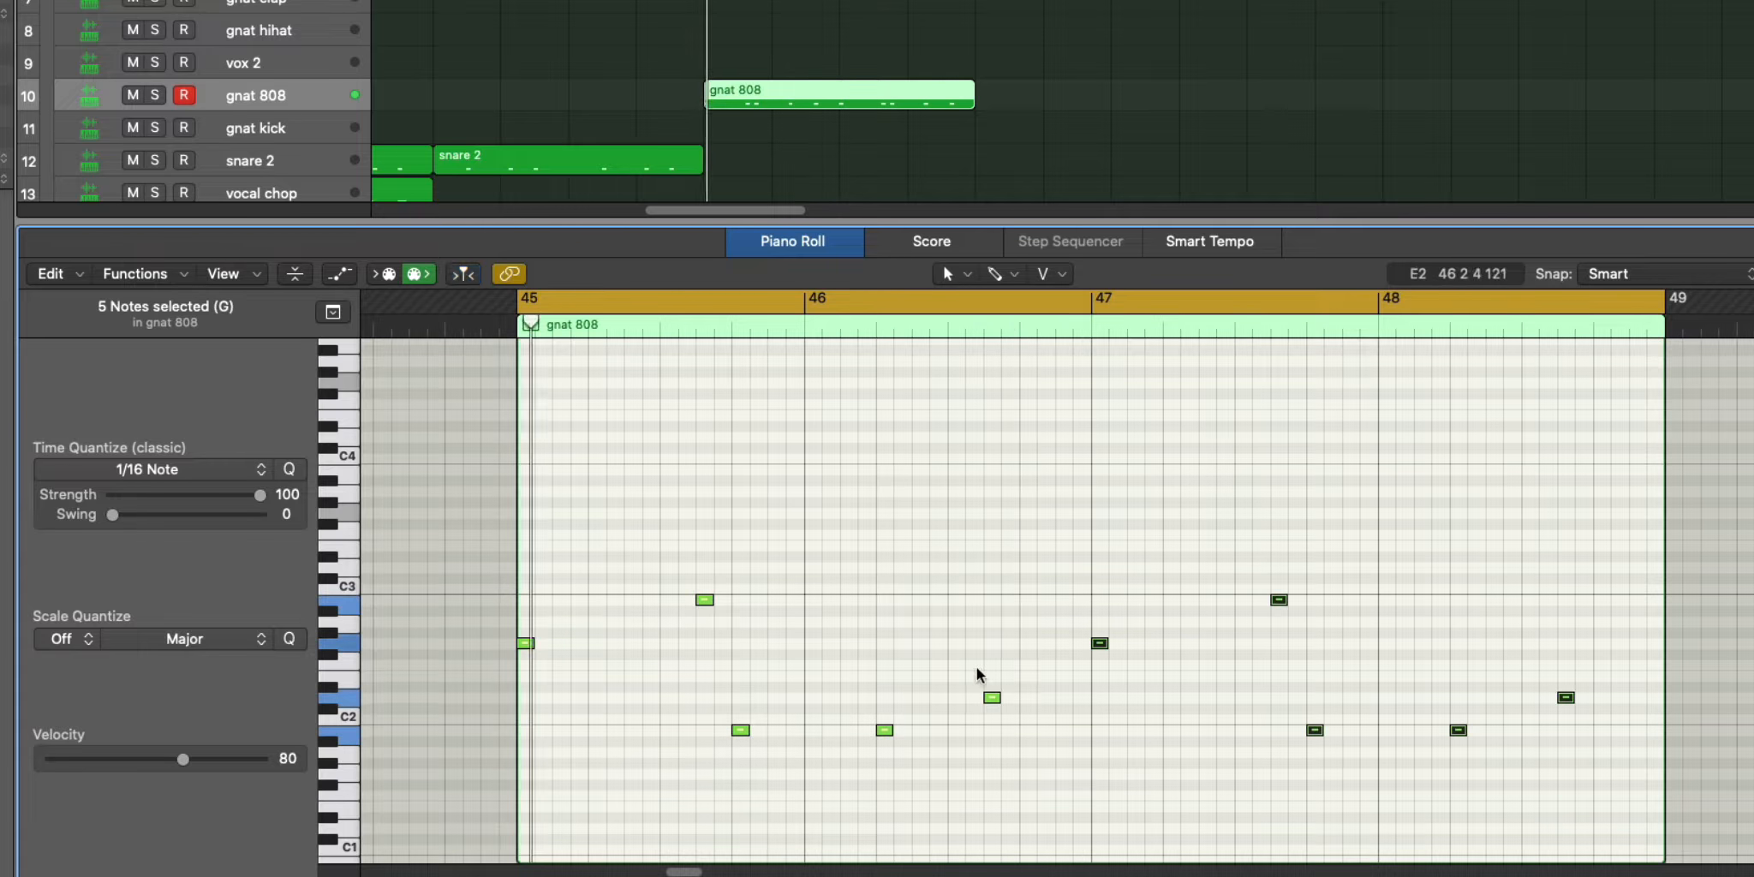
{"action": "left_click", "coordinate": [1097, 300]}
{"action": "left_click_drag", "start_coordinate": [1097, 302], "coordinate": [1665, 301]}
{"action": "scroll", "coordinate": [1279, 641], "scroll_direction": "right", "scroll_amount": 3}
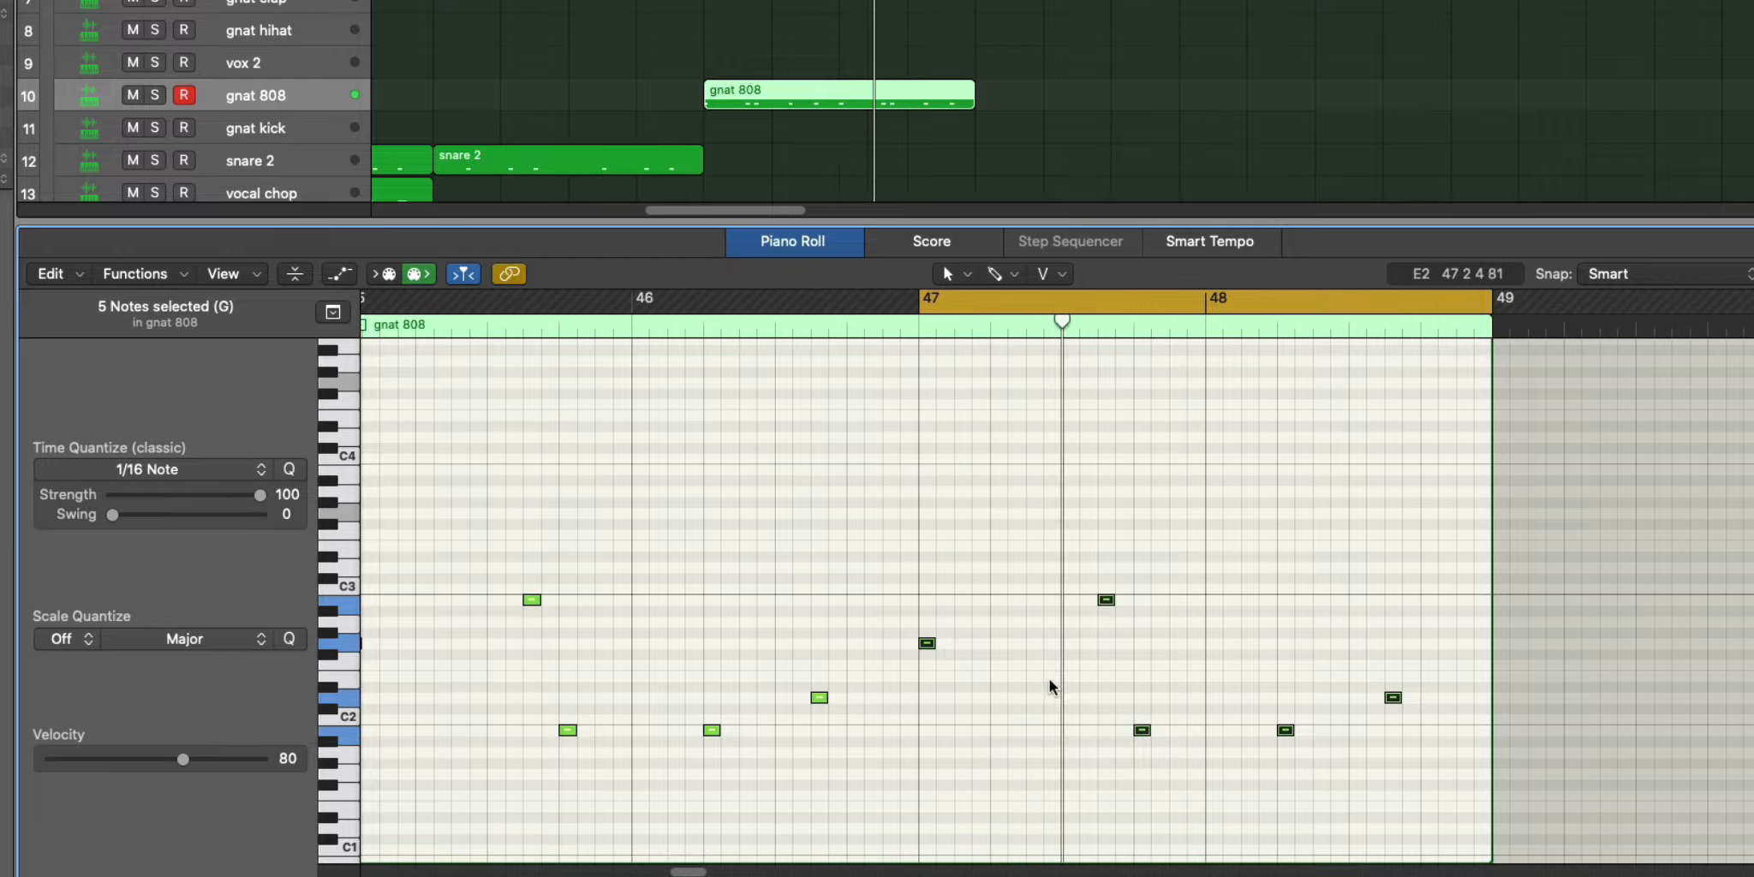
Vary the repeated 808 pattern by adding an F#2 in bar 47, moving B2 earlier and shifting B1 to the start of bar 48.
{"action": "left_click", "coordinate": [1141, 655], "text": "super"}
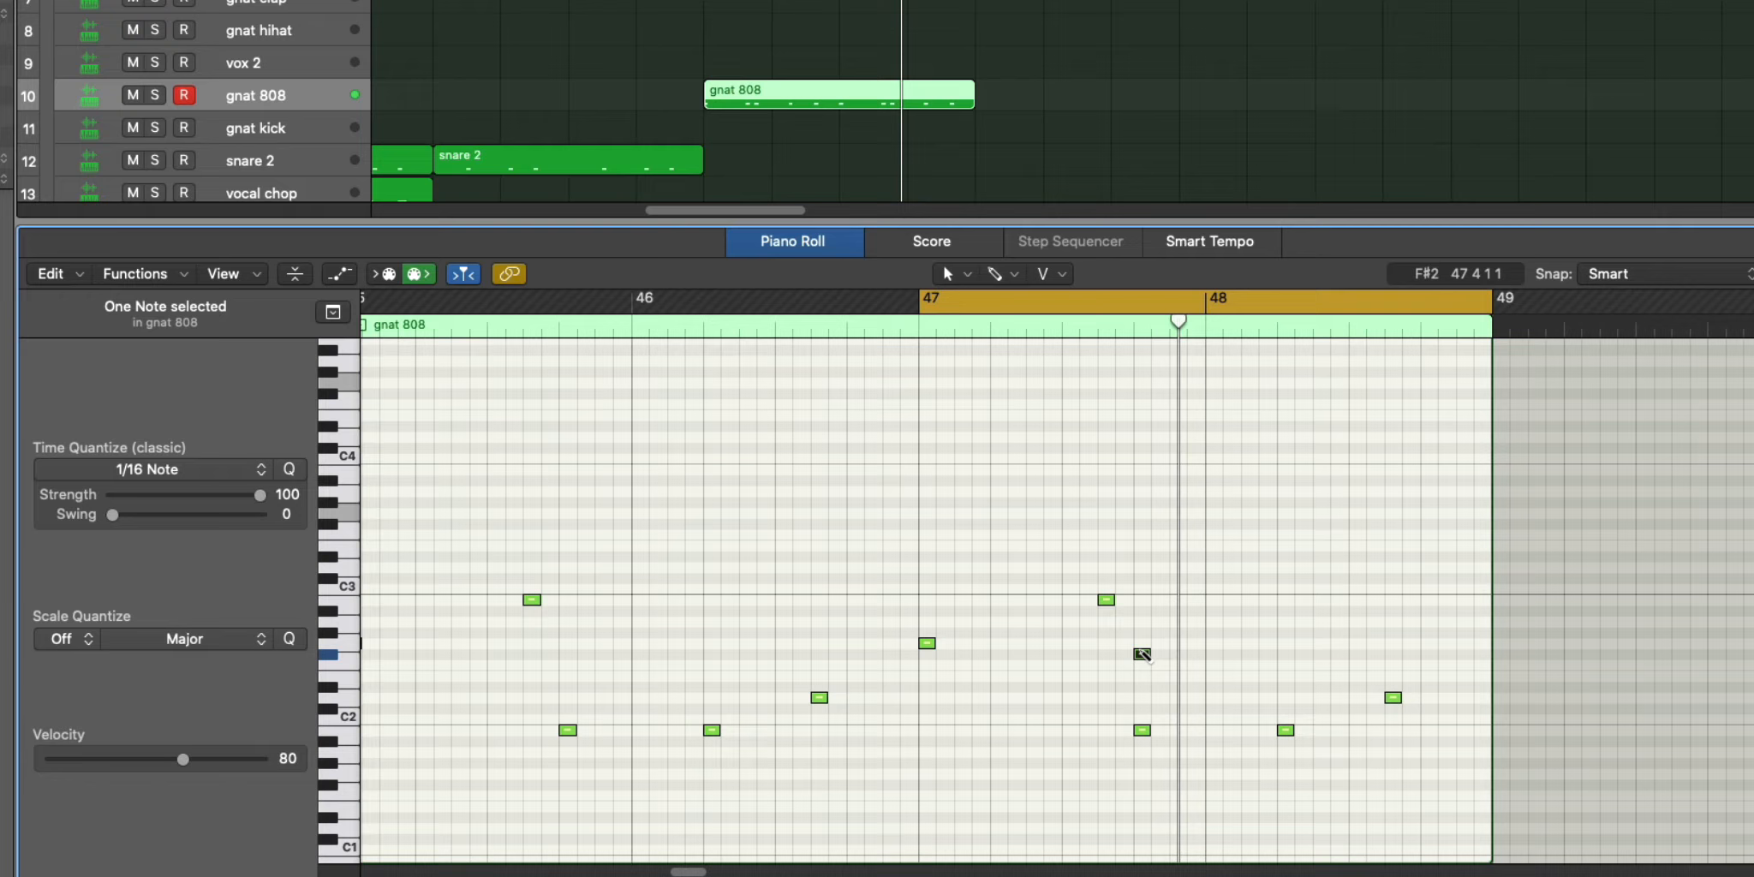
{"action": "left_click", "coordinate": [1143, 731]}
{"action": "left_click_drag", "start_coordinate": [1143, 731], "coordinate": [1214, 734]}
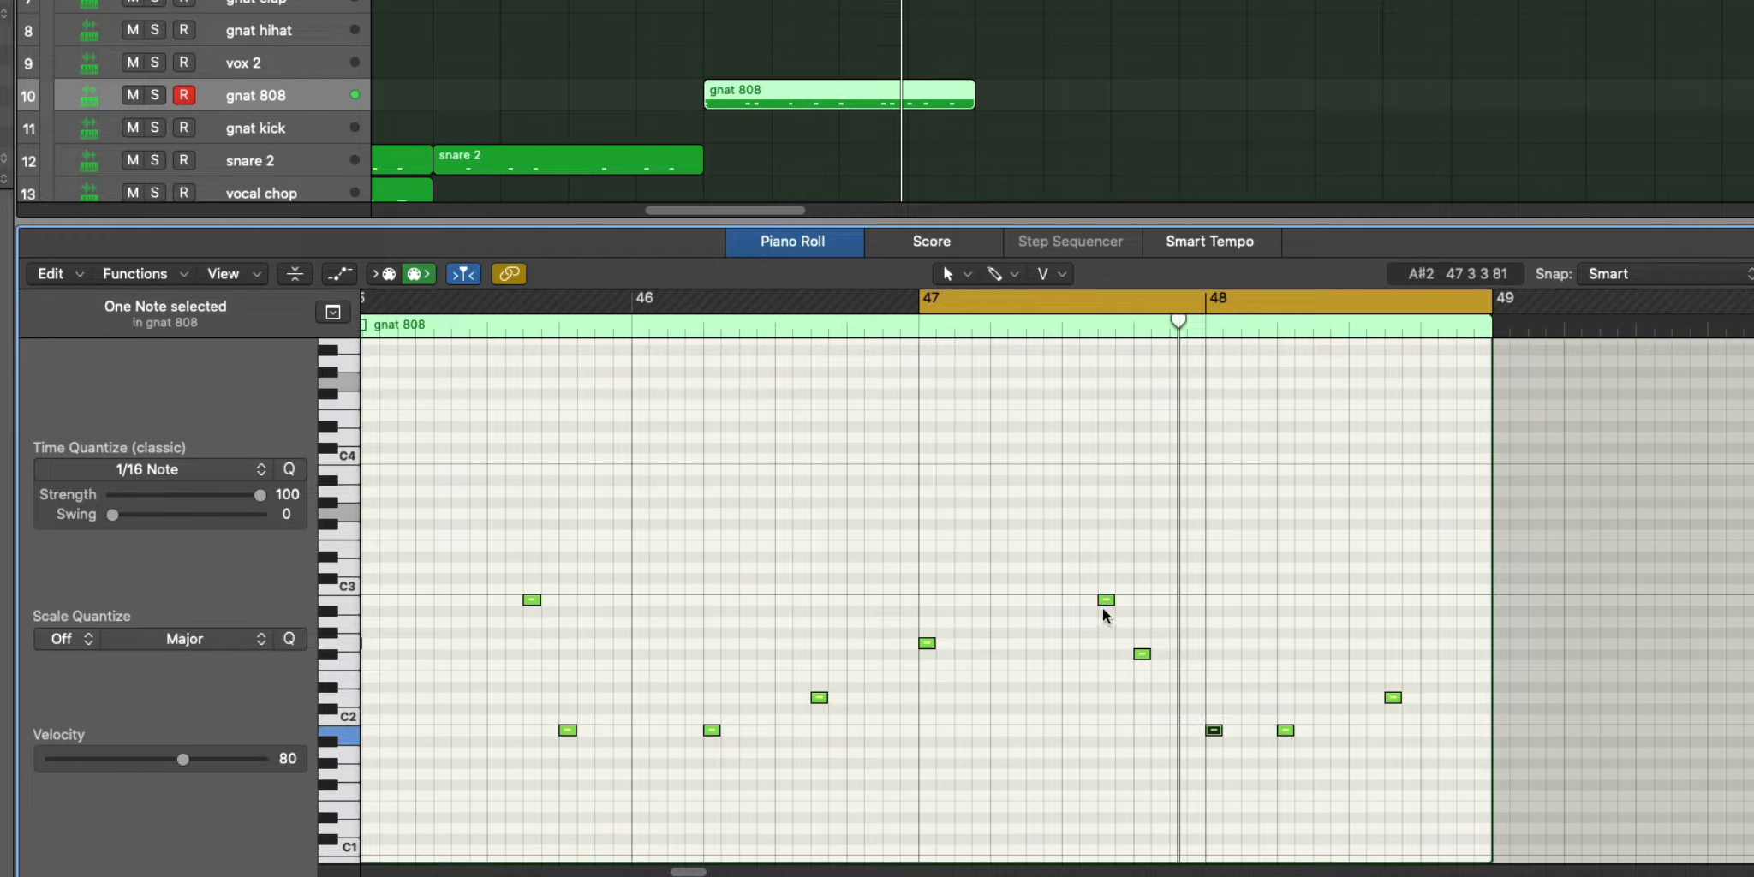
{"action": "left_click_drag", "start_coordinate": [1105, 603], "coordinate": [1035, 602]}
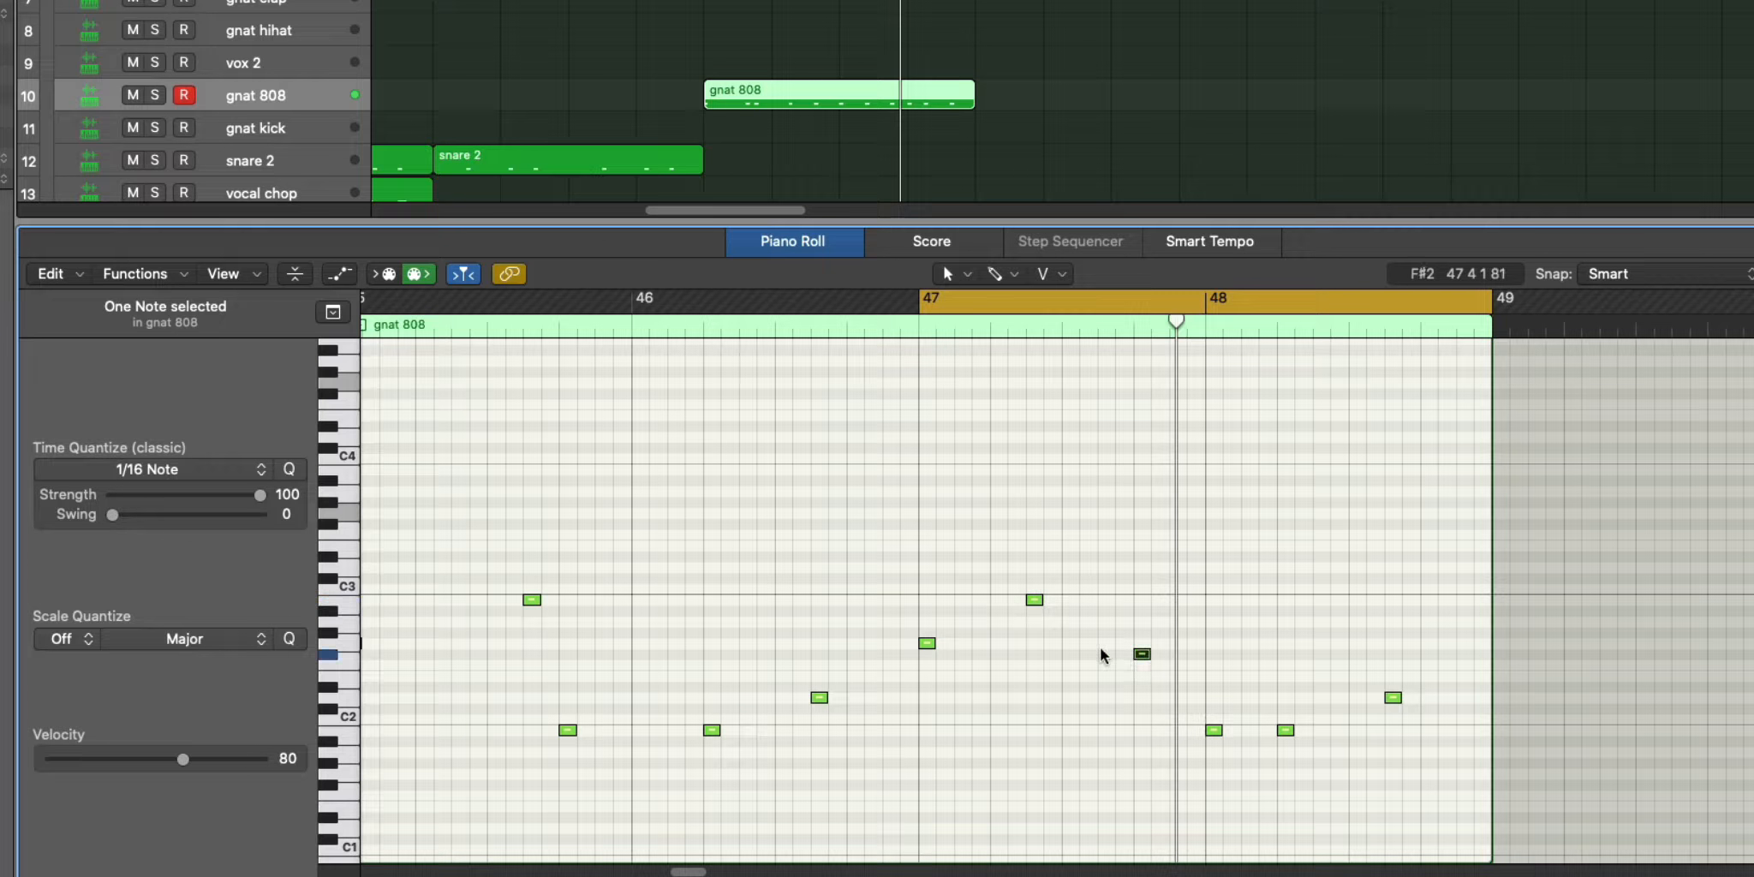
{"action": "left_click_drag", "start_coordinate": [1142, 655], "coordinate": [1107, 655]}
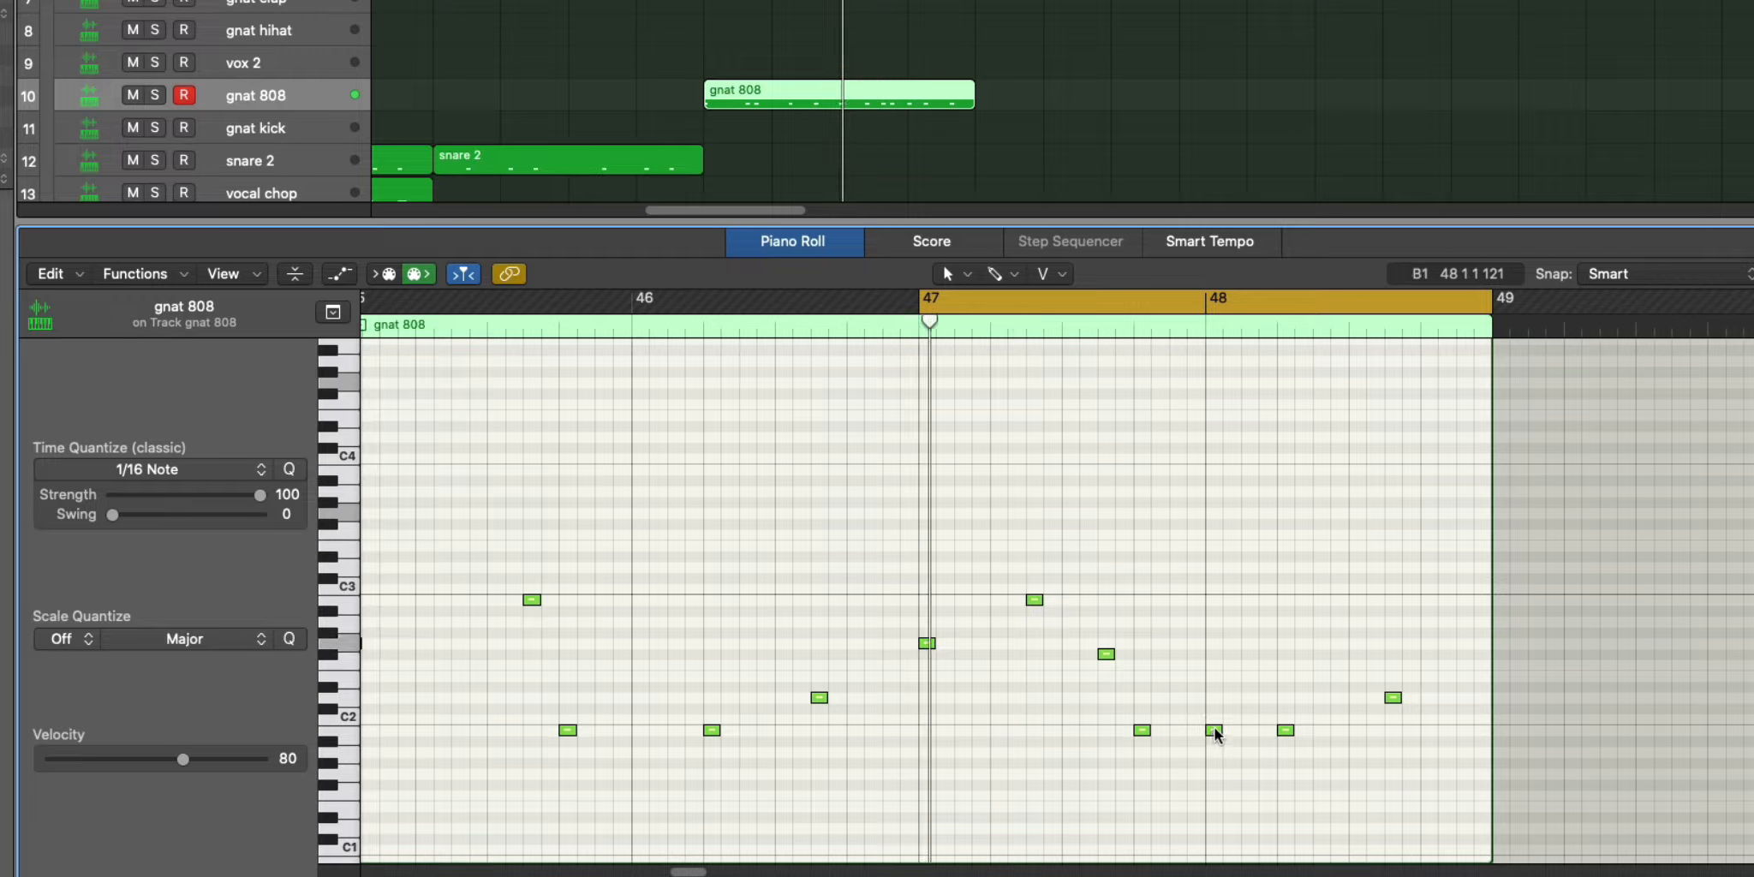
Rework the 808 ending in bar 48 with closely spaced B1 notes leading into two D2 notes, and play it.
{"action": "left_click_drag", "start_coordinate": [1216, 733], "coordinate": [1324, 732]}
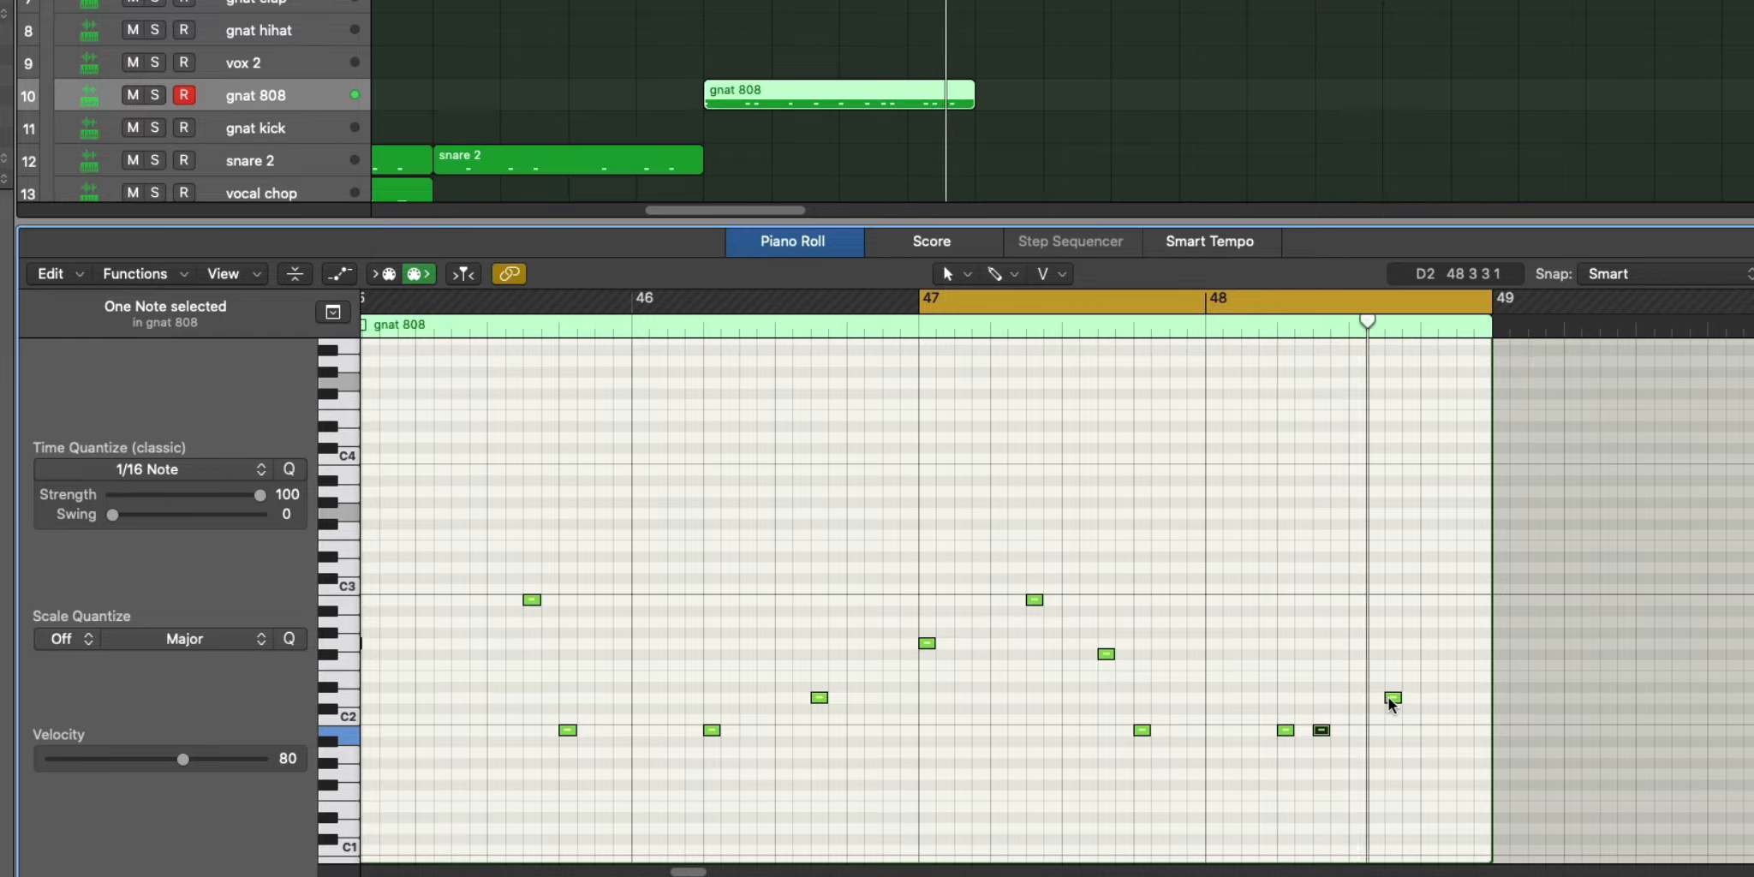
{"action": "left_click_drag", "start_coordinate": [1390, 699], "coordinate": [1393, 730]}
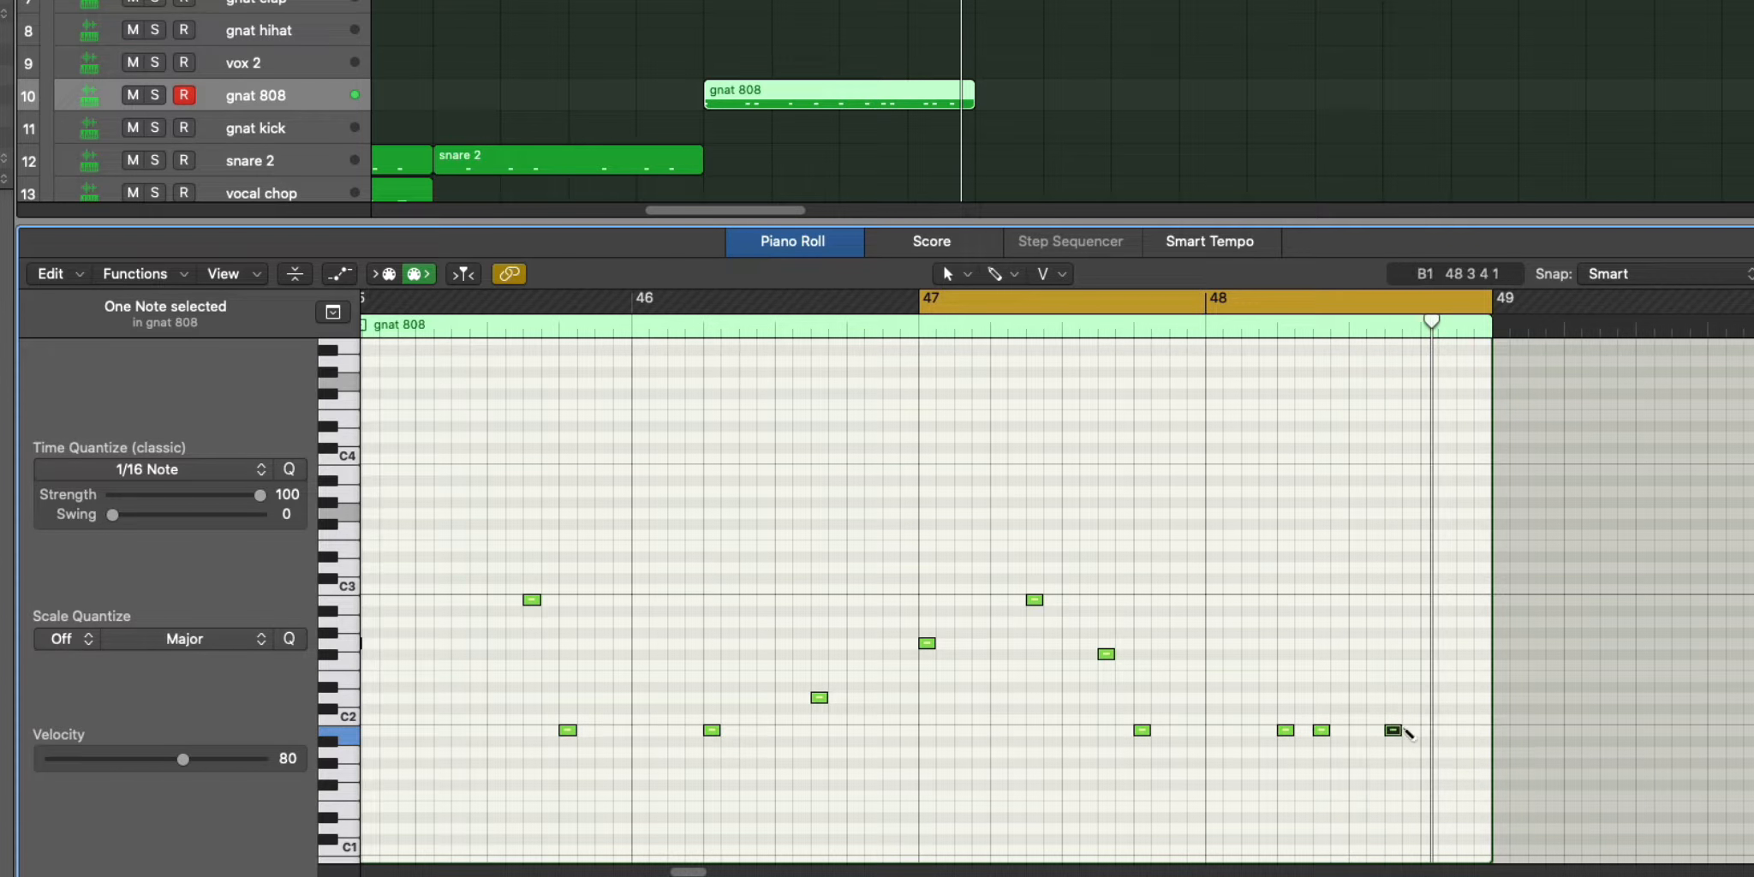
{"action": "left_click", "coordinate": [1408, 731], "text": "super"}
{"action": "key", "text": "space"}
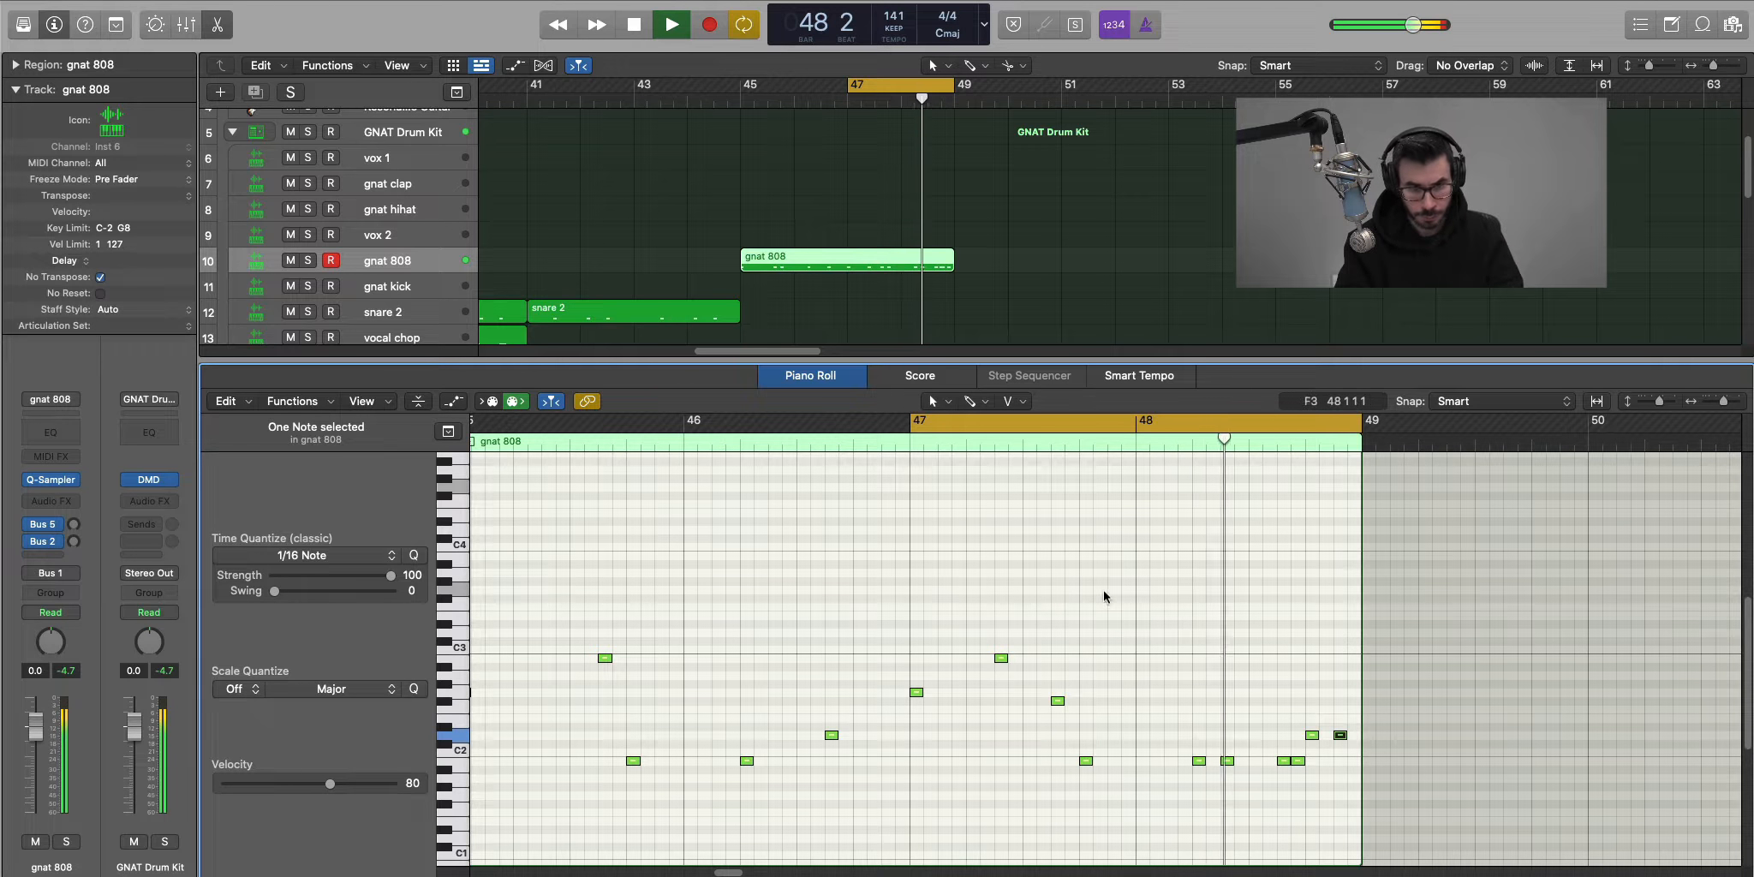
{"action": "key", "text": "space"}
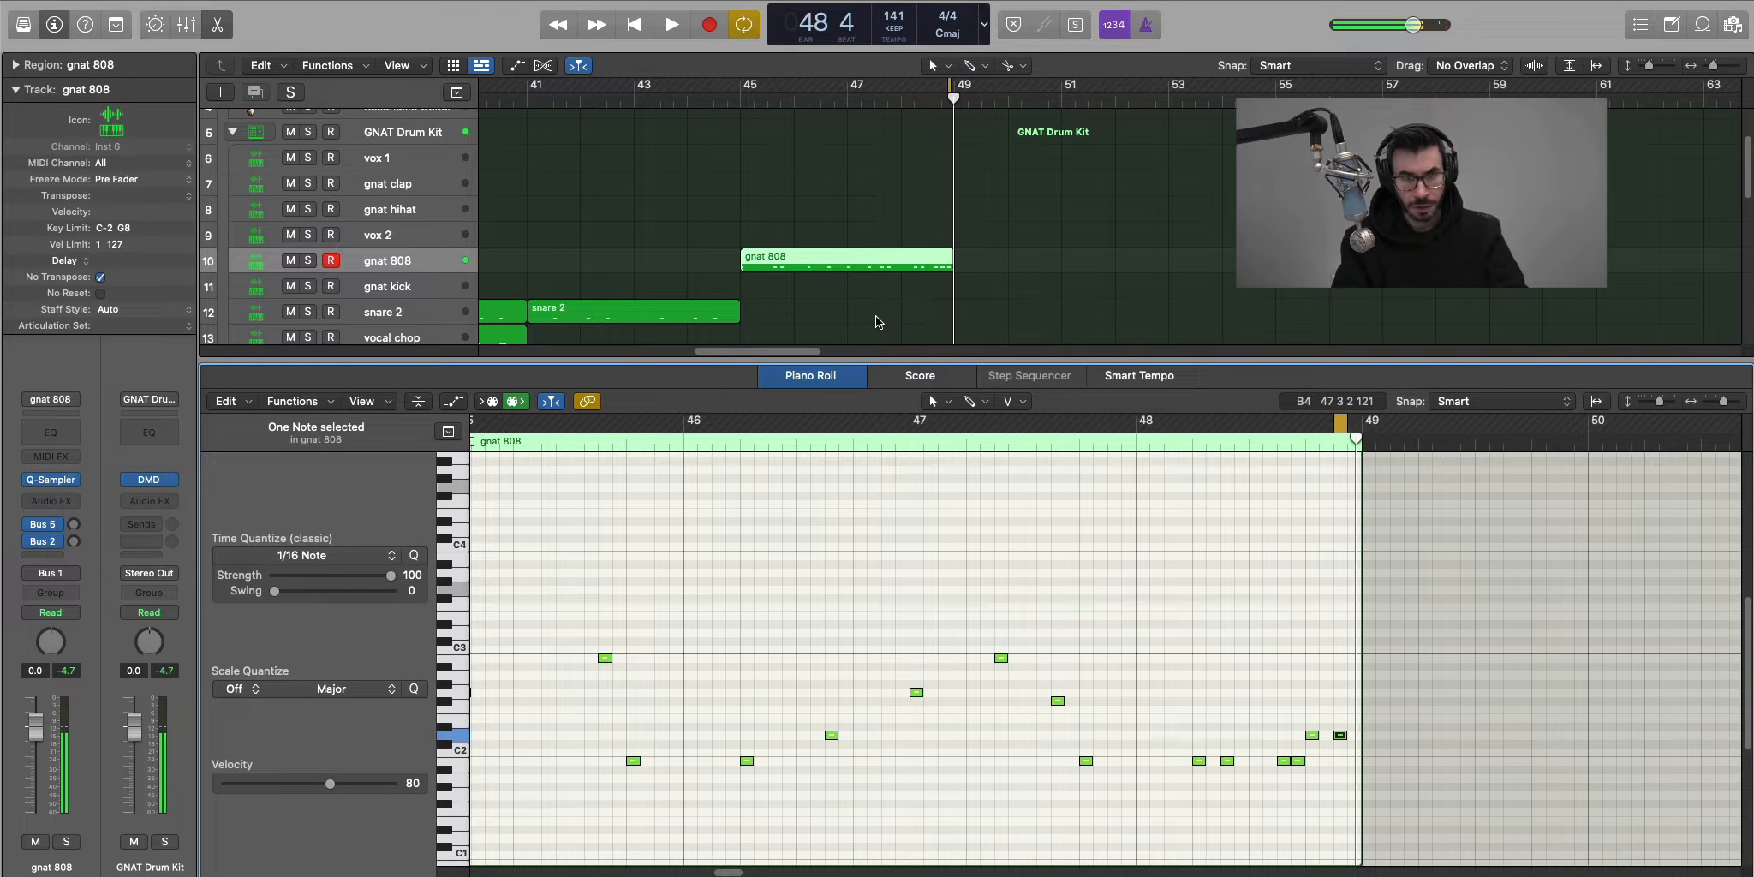
Set the cycle range to the whole gnat 808 region and force all its notes to legato.
{"action": "left_click", "coordinate": [875, 315]}
{"action": "left_click", "coordinate": [872, 267]}
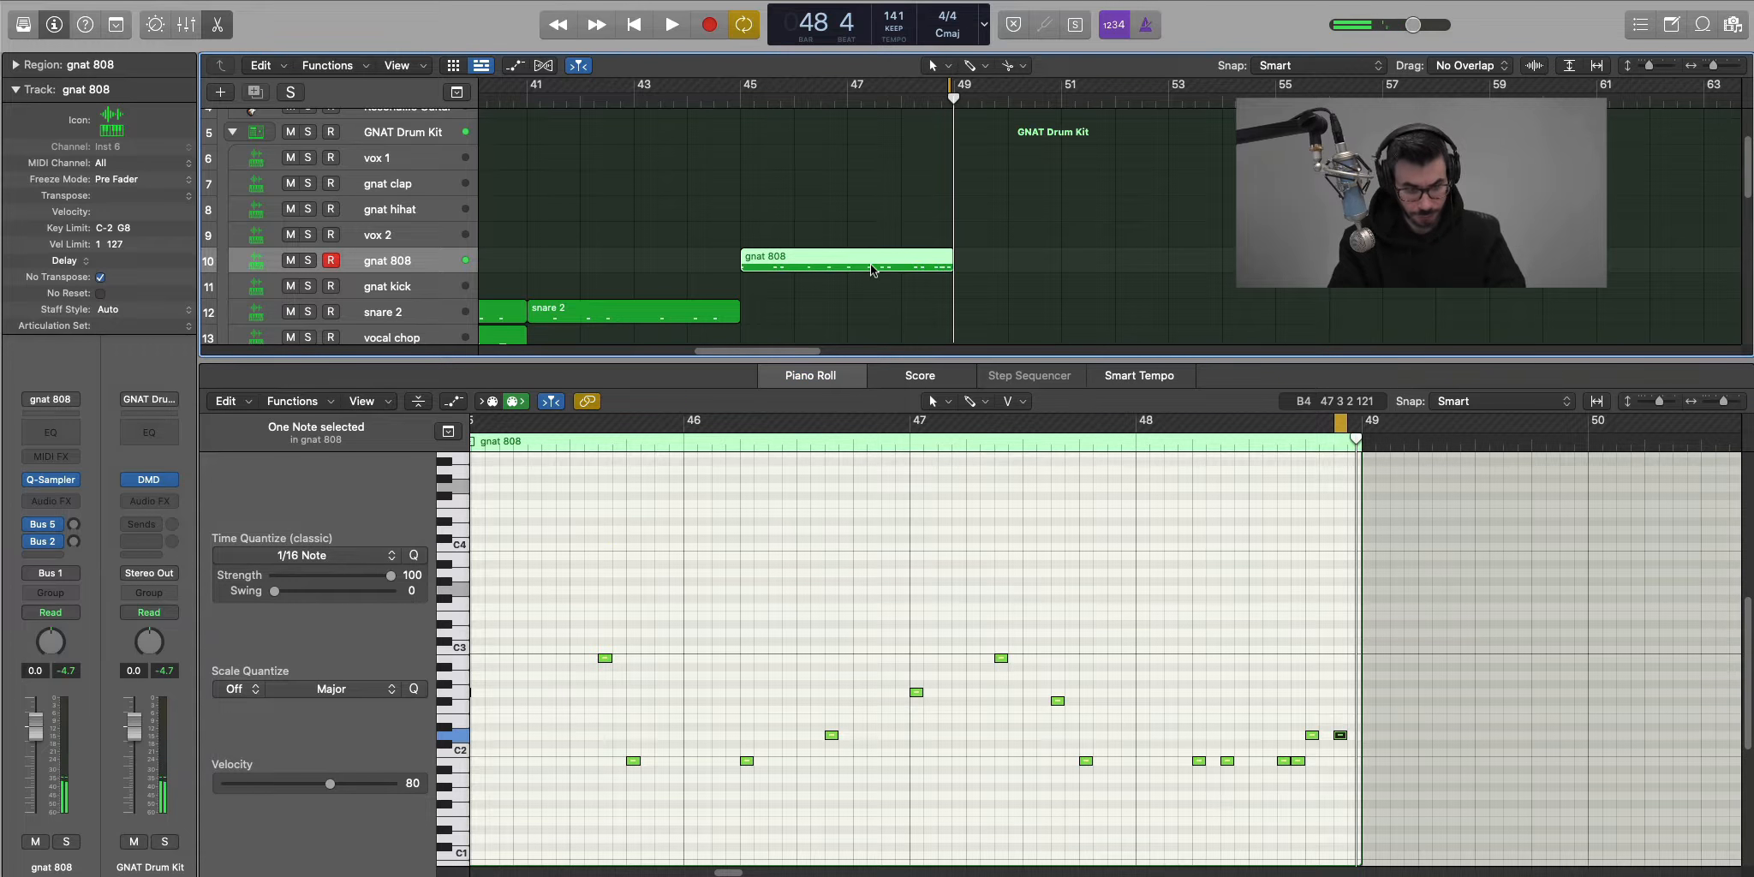
{"action": "key", "text": "super+u"}
{"action": "left_click", "coordinate": [897, 572]}
{"action": "key", "text": "super+a"}
{"action": "key", "text": "shift+backslash"}
{"action": "key", "text": "space"}
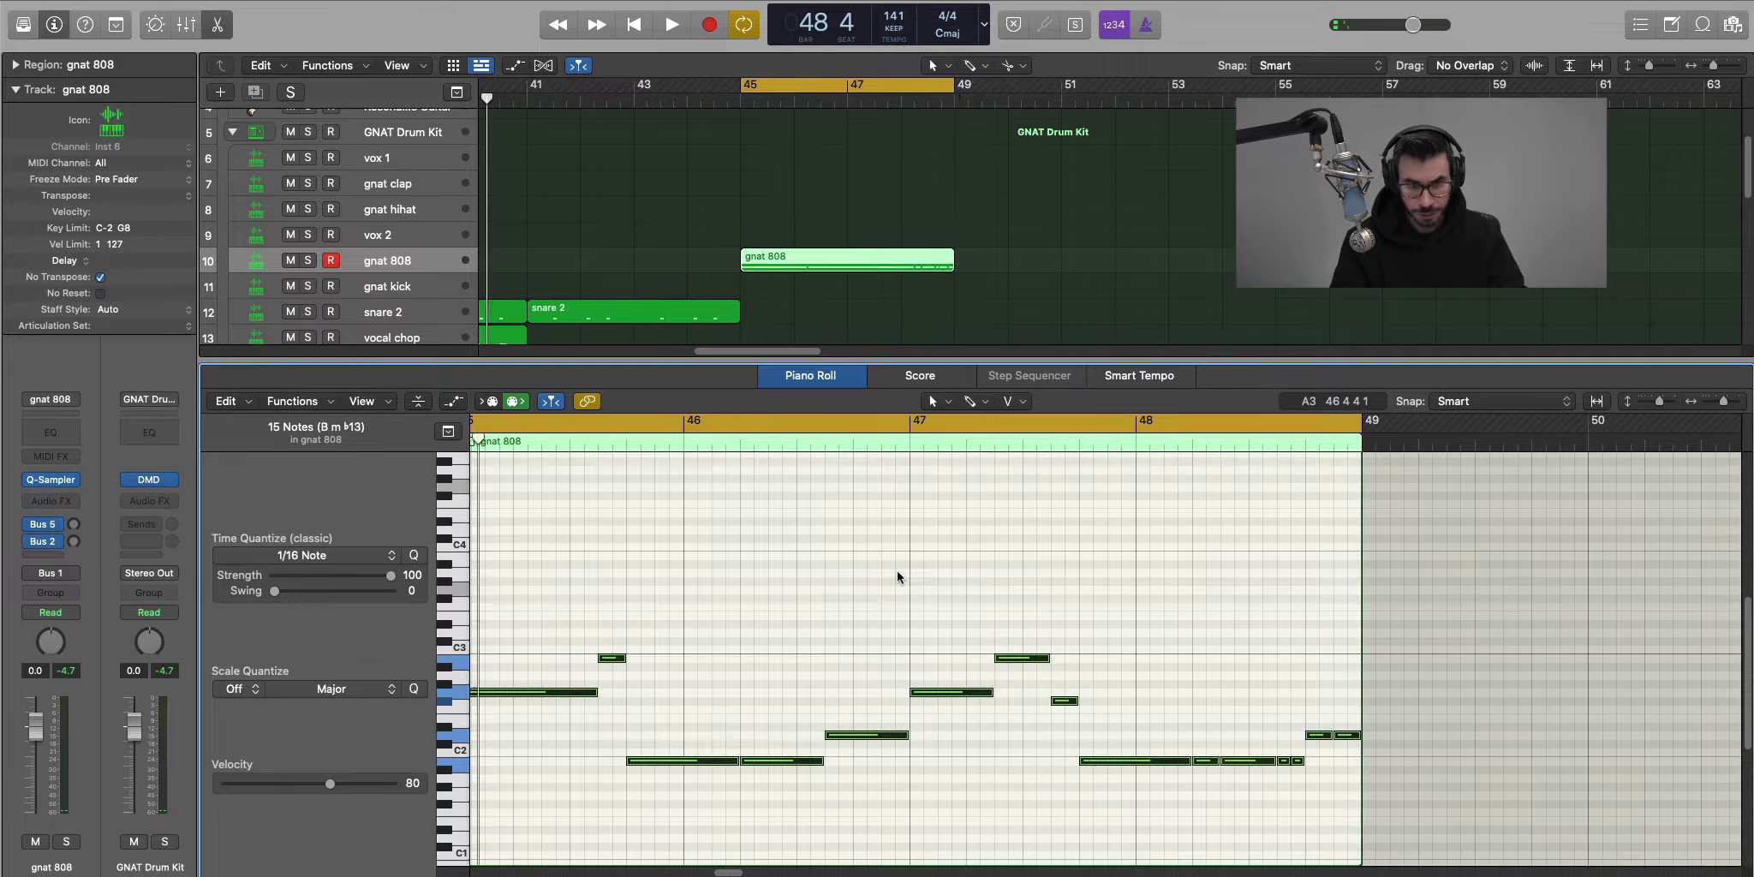
Transpose all notes in the gnat 808 region down two octaves and play the bass with the piano.
{"action": "key", "text": "Return"}
{"action": "key", "text": "x"}
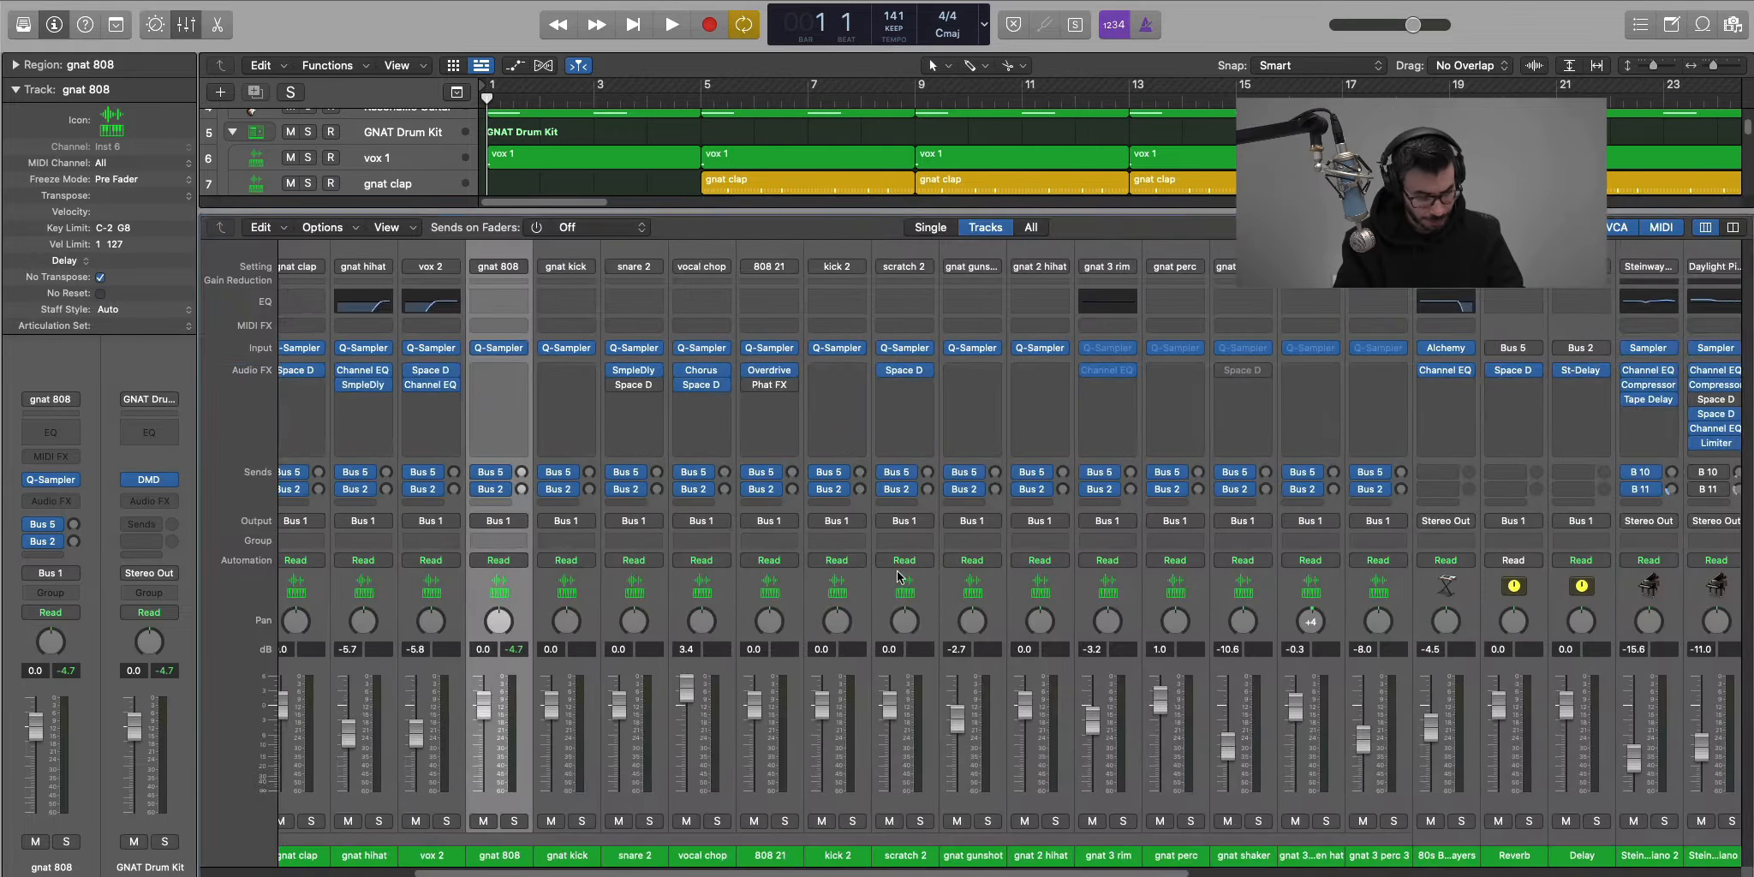
{"action": "key", "text": "x"}
{"action": "scroll", "coordinate": [898, 572], "scroll_direction": "down", "scroll_amount": 5}
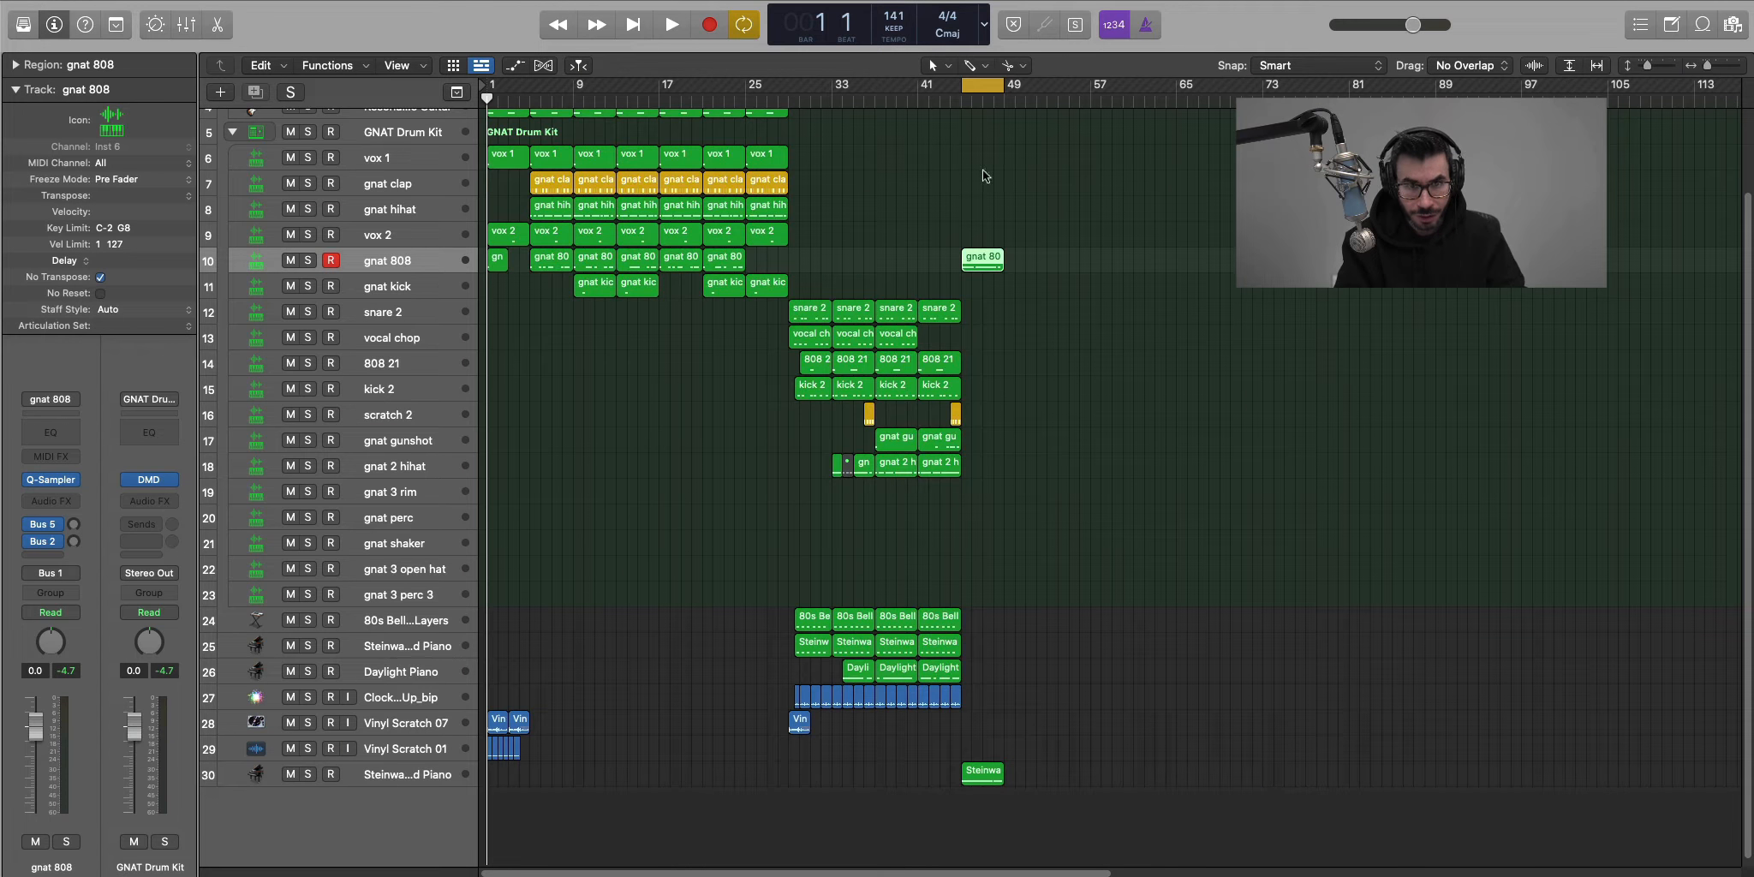
{"action": "key", "text": "space"}
{"action": "key", "text": "p"}
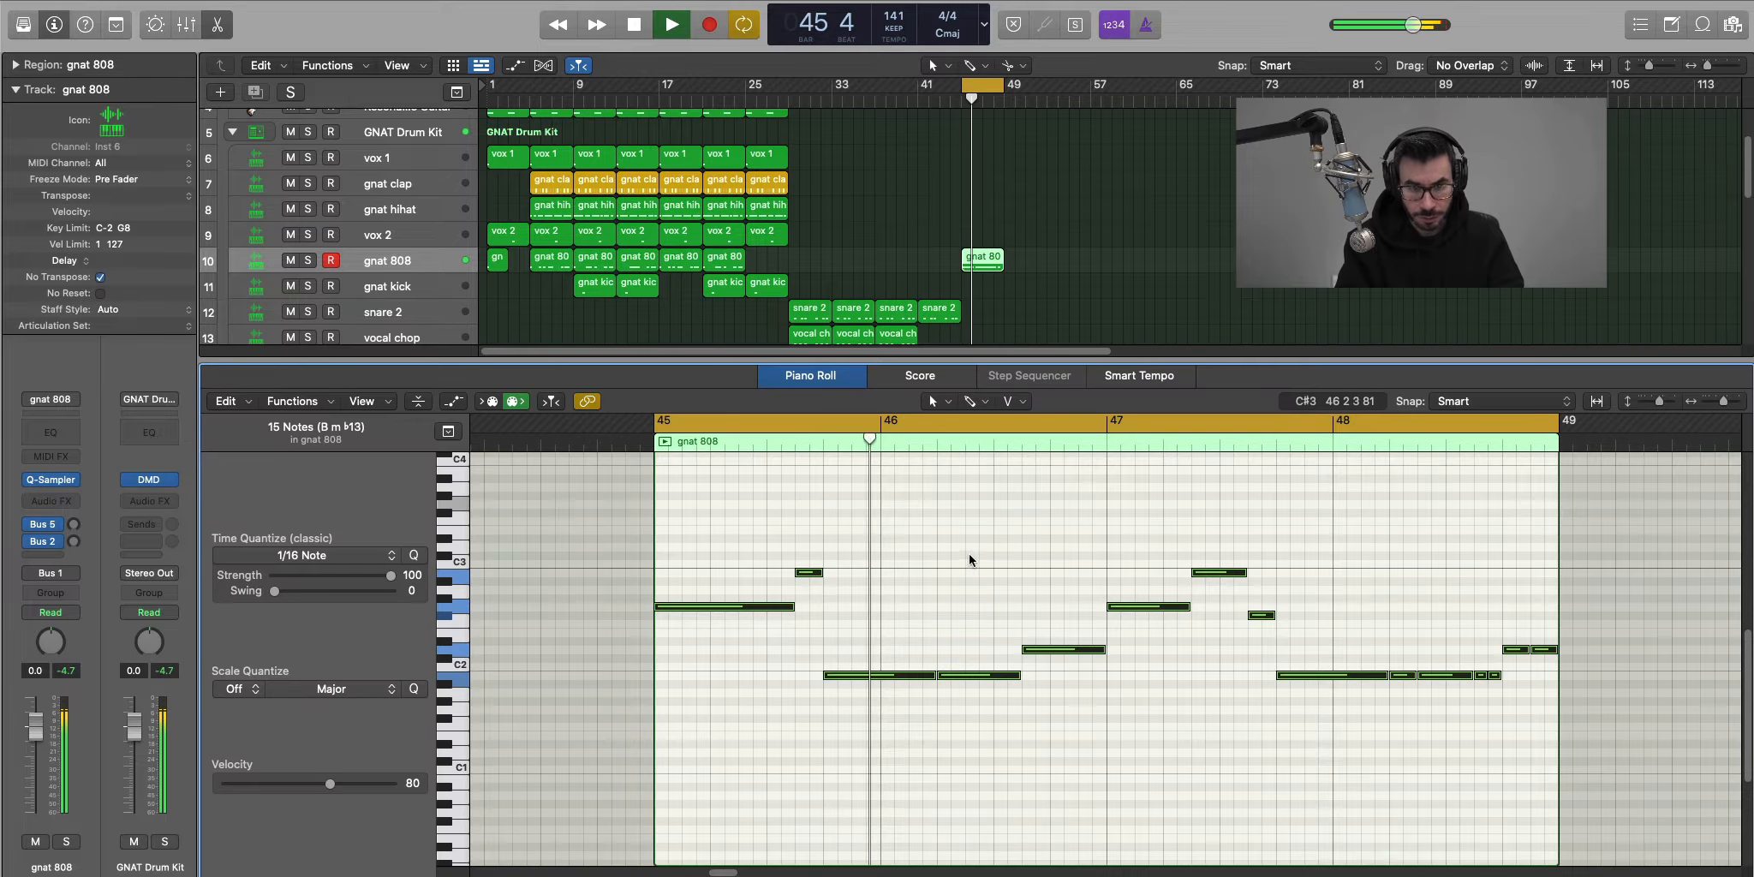
{"action": "key", "text": "space"}
{"action": "scroll", "coordinate": [970, 553], "scroll_direction": "up", "scroll_amount": 5}
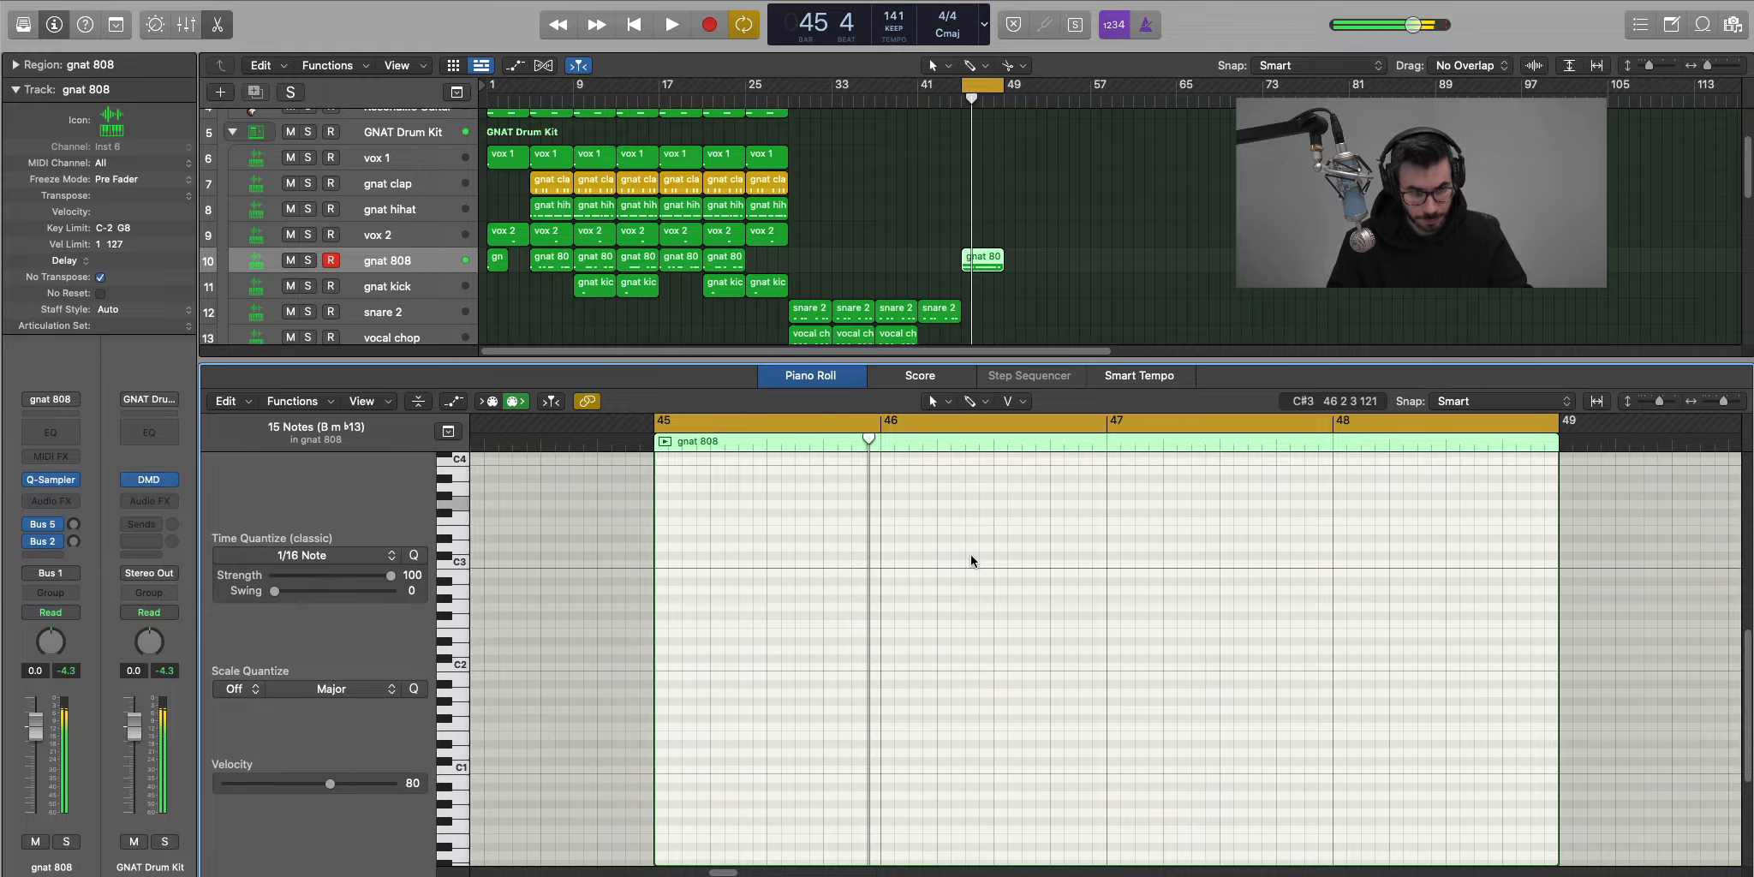
{"action": "key", "text": "space"}
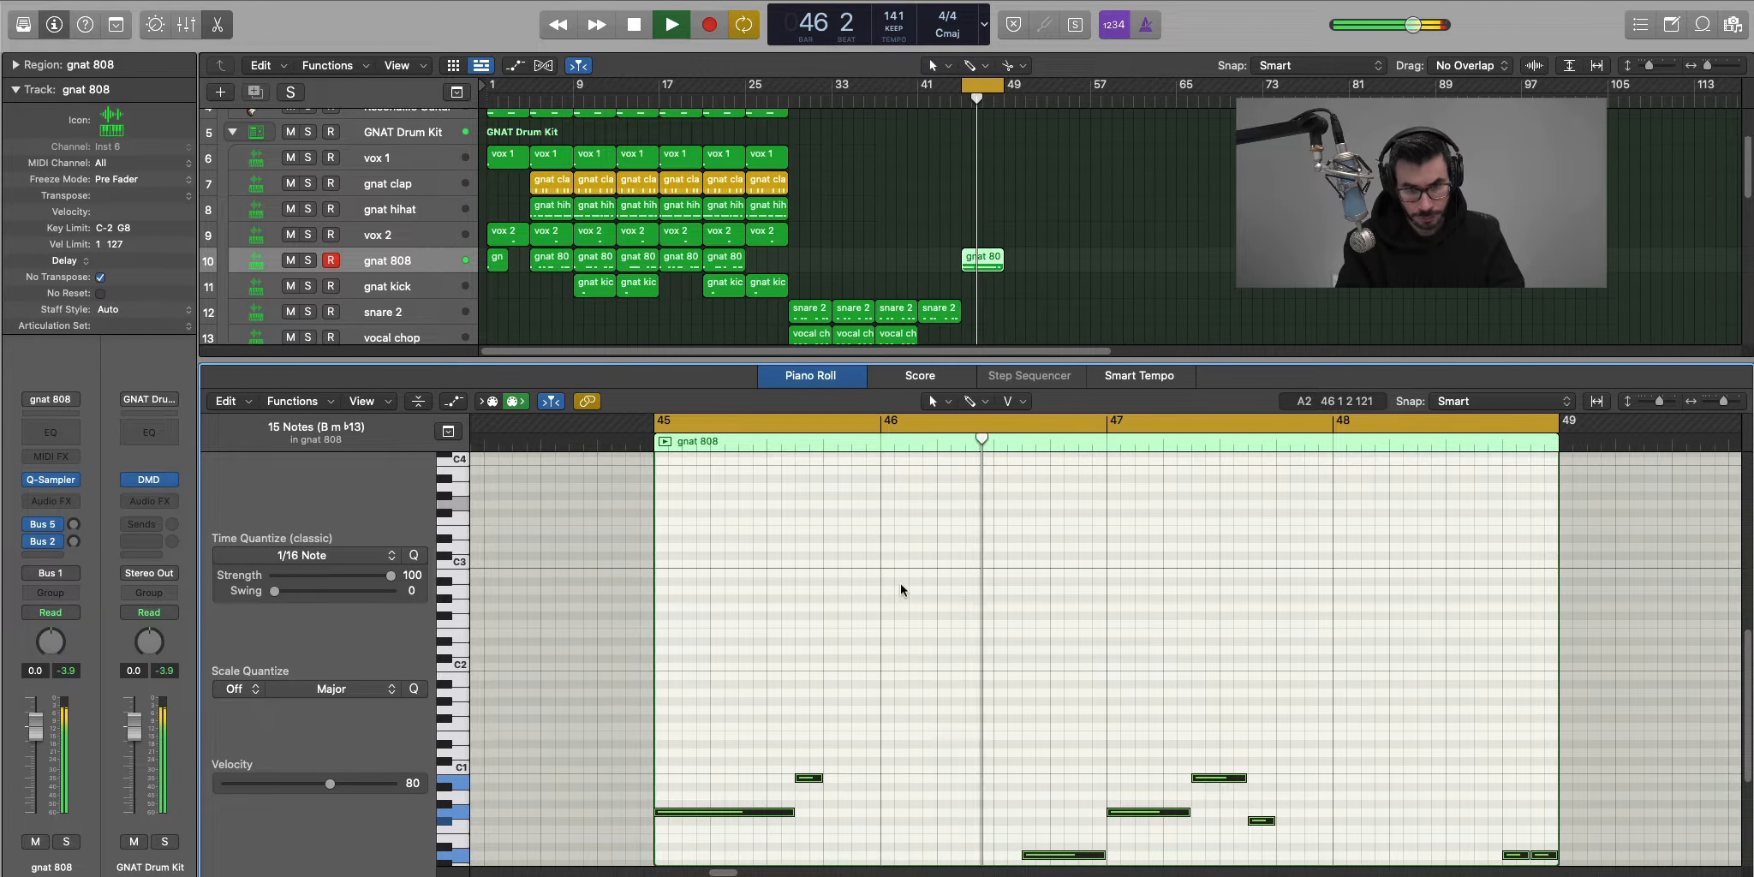
{"action": "scroll", "coordinate": [935, 567], "scroll_direction": "down", "scroll_amount": 3}
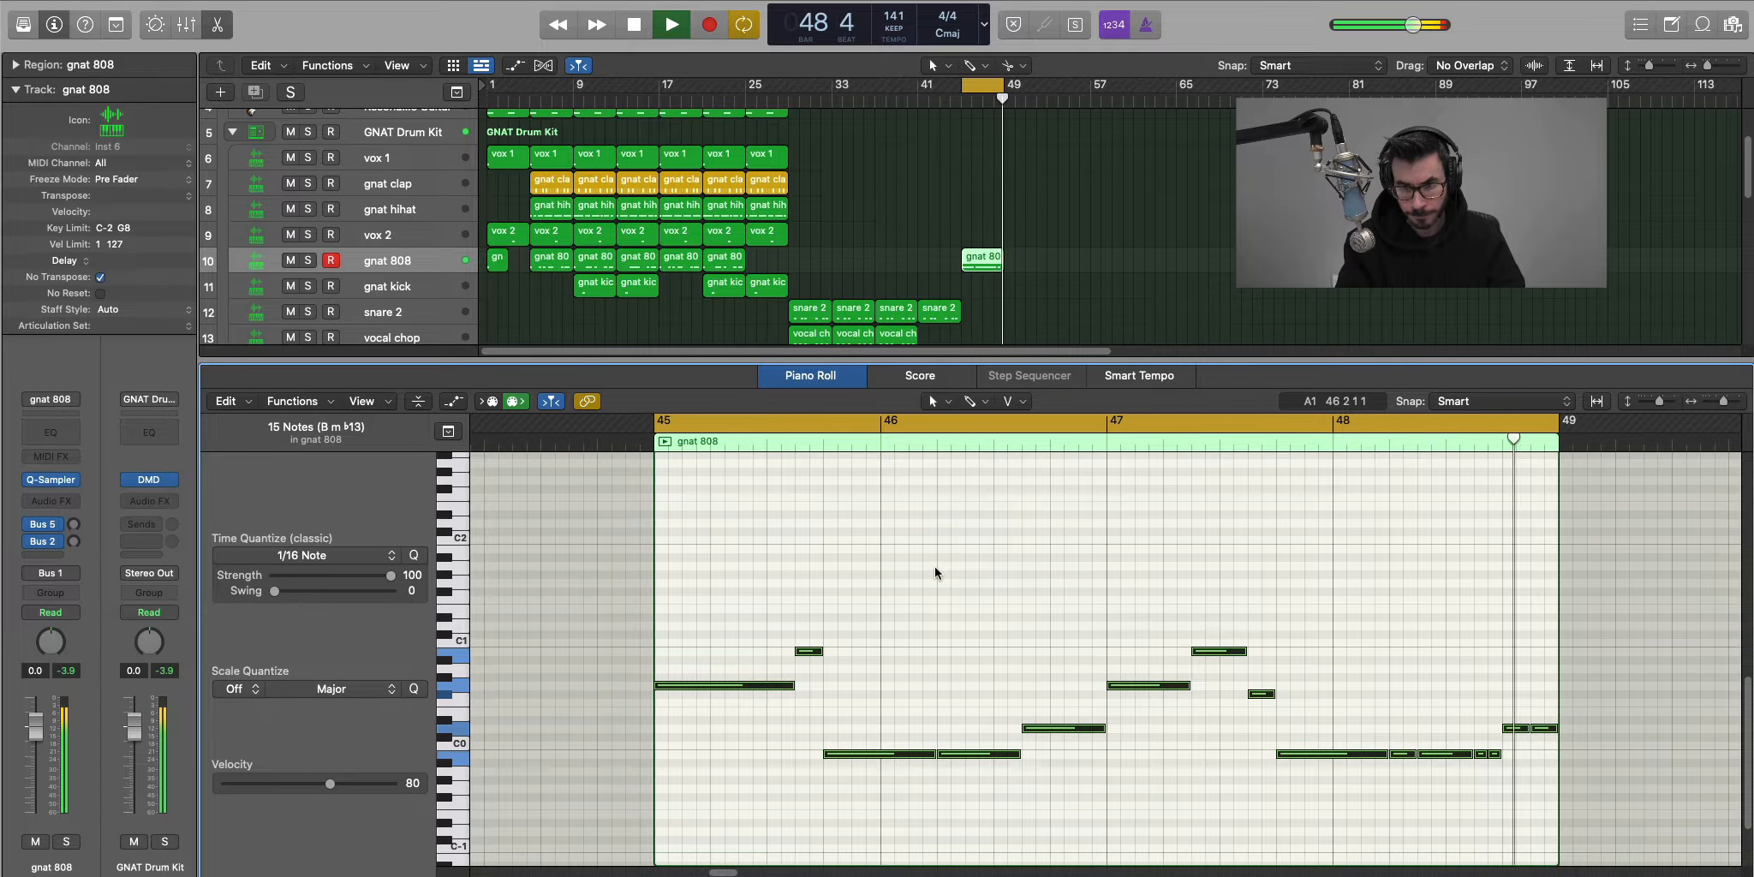
{"action": "key", "text": "x"}
{"action": "key", "text": "x"}
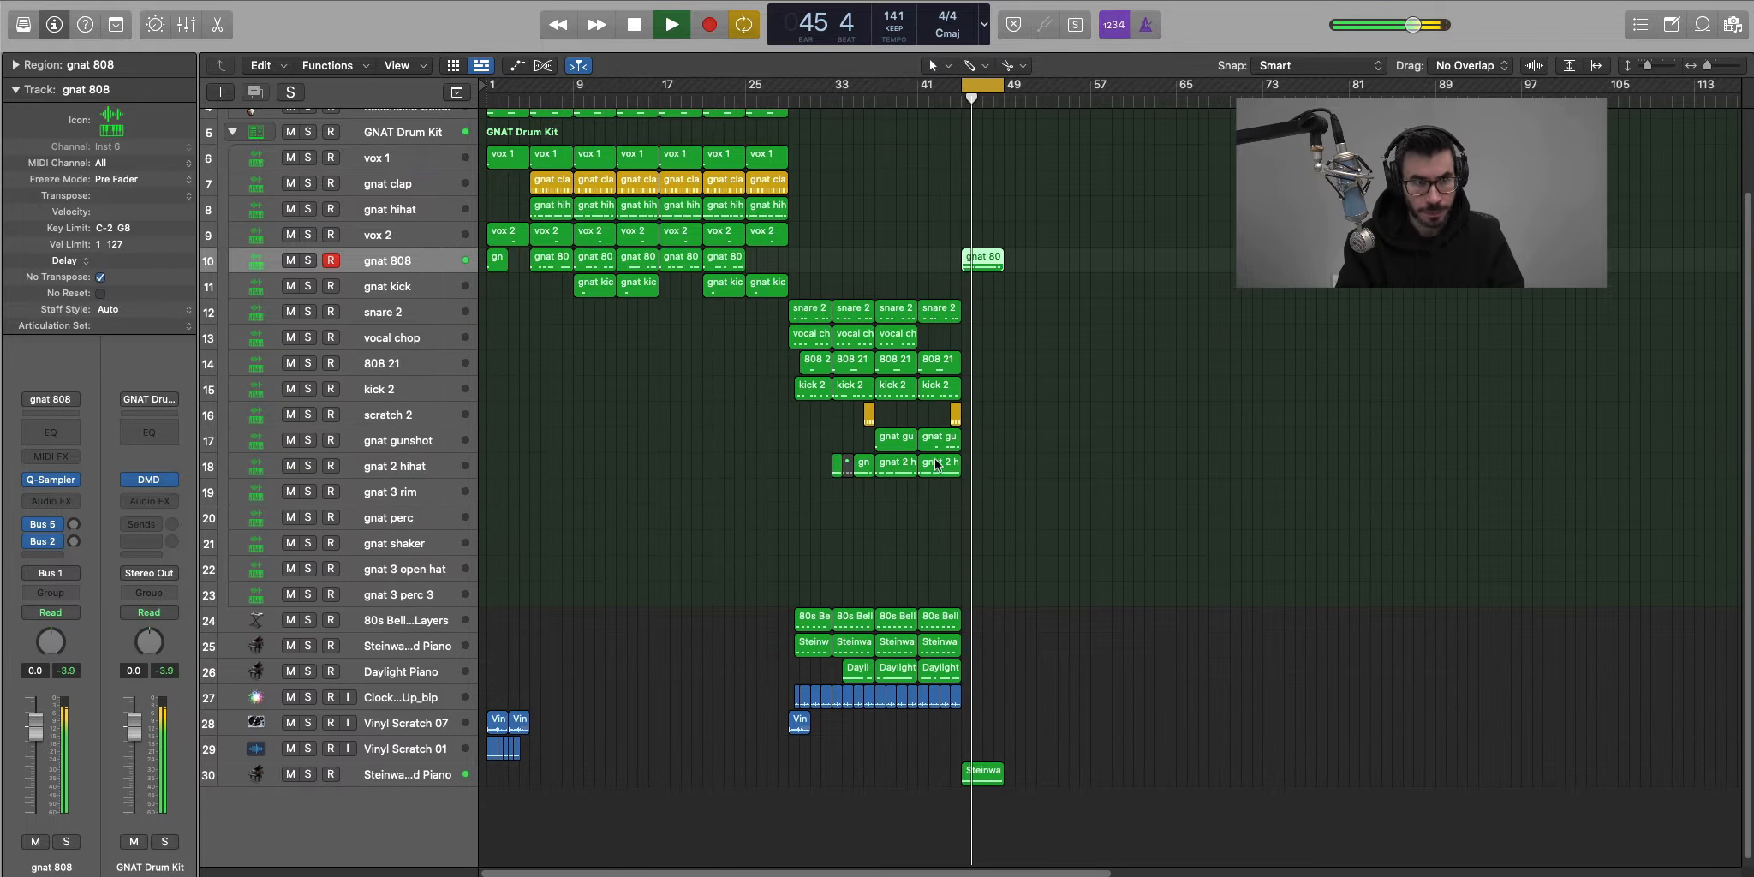
Copy the sixteen gnat hihat notes half a beat later, set the copies' velocity to 30 and play the result.
{"action": "scroll", "coordinate": [937, 460], "scroll_direction": "up", "scroll_amount": 1}
{"action": "left_click", "coordinate": [390, 209]}
{"action": "key", "text": "space"}
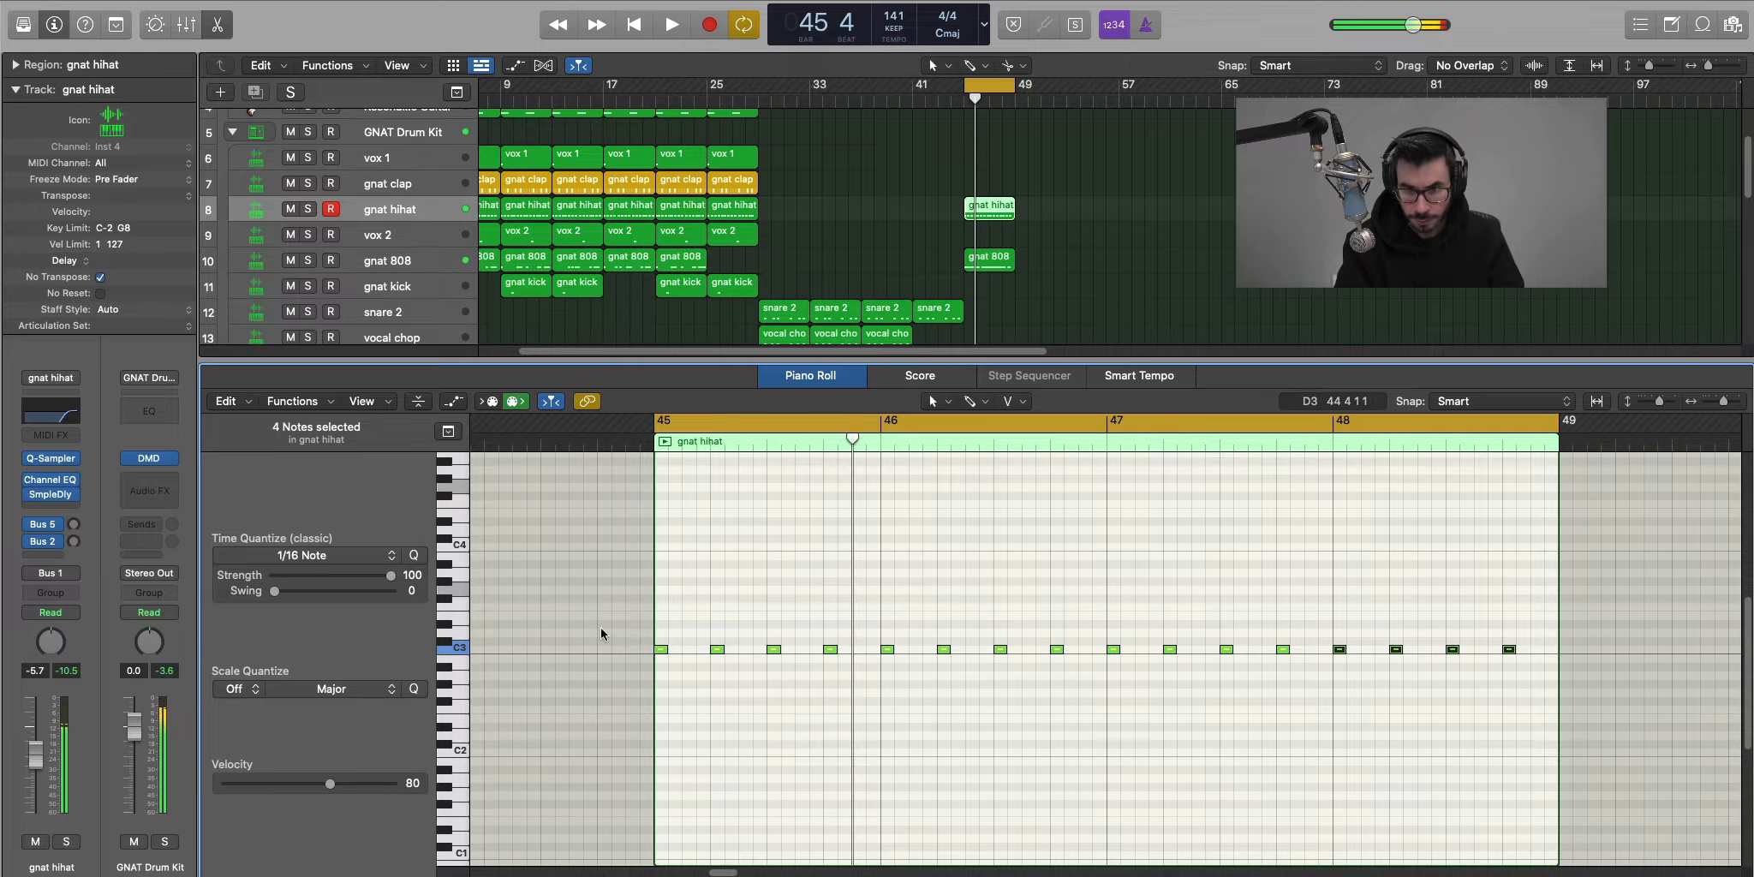
{"action": "left_click_drag", "start_coordinate": [600, 634], "coordinate": [1533, 726]}
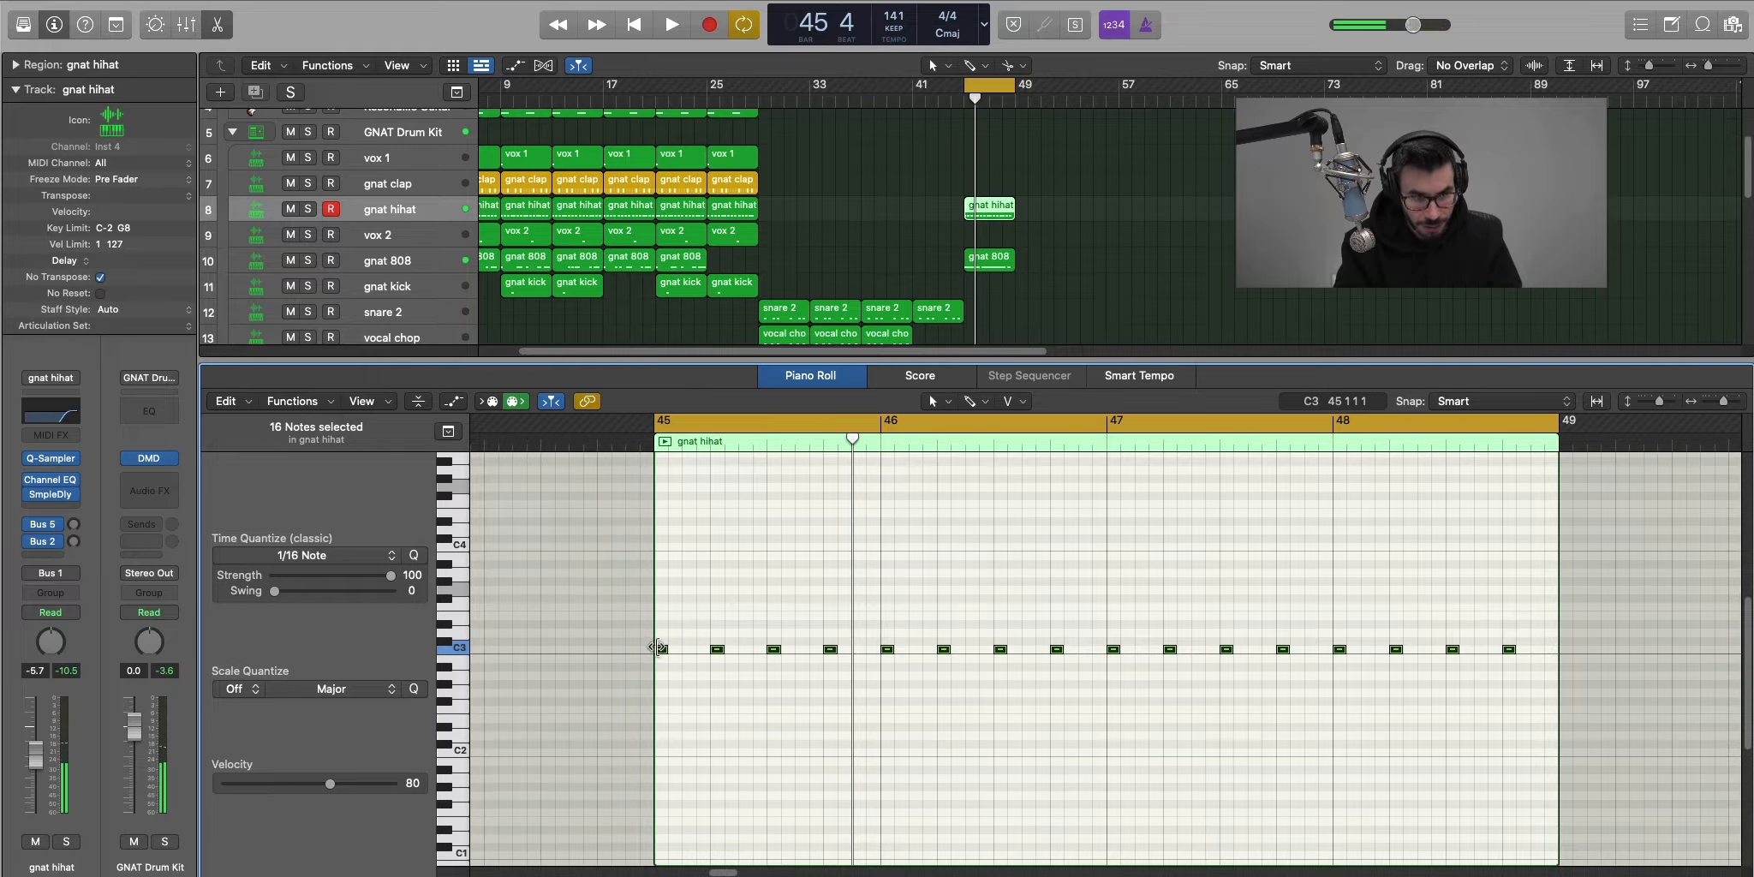
{"action": "left_click_drag", "start_coordinate": [660, 649], "coordinate": [689, 648]}
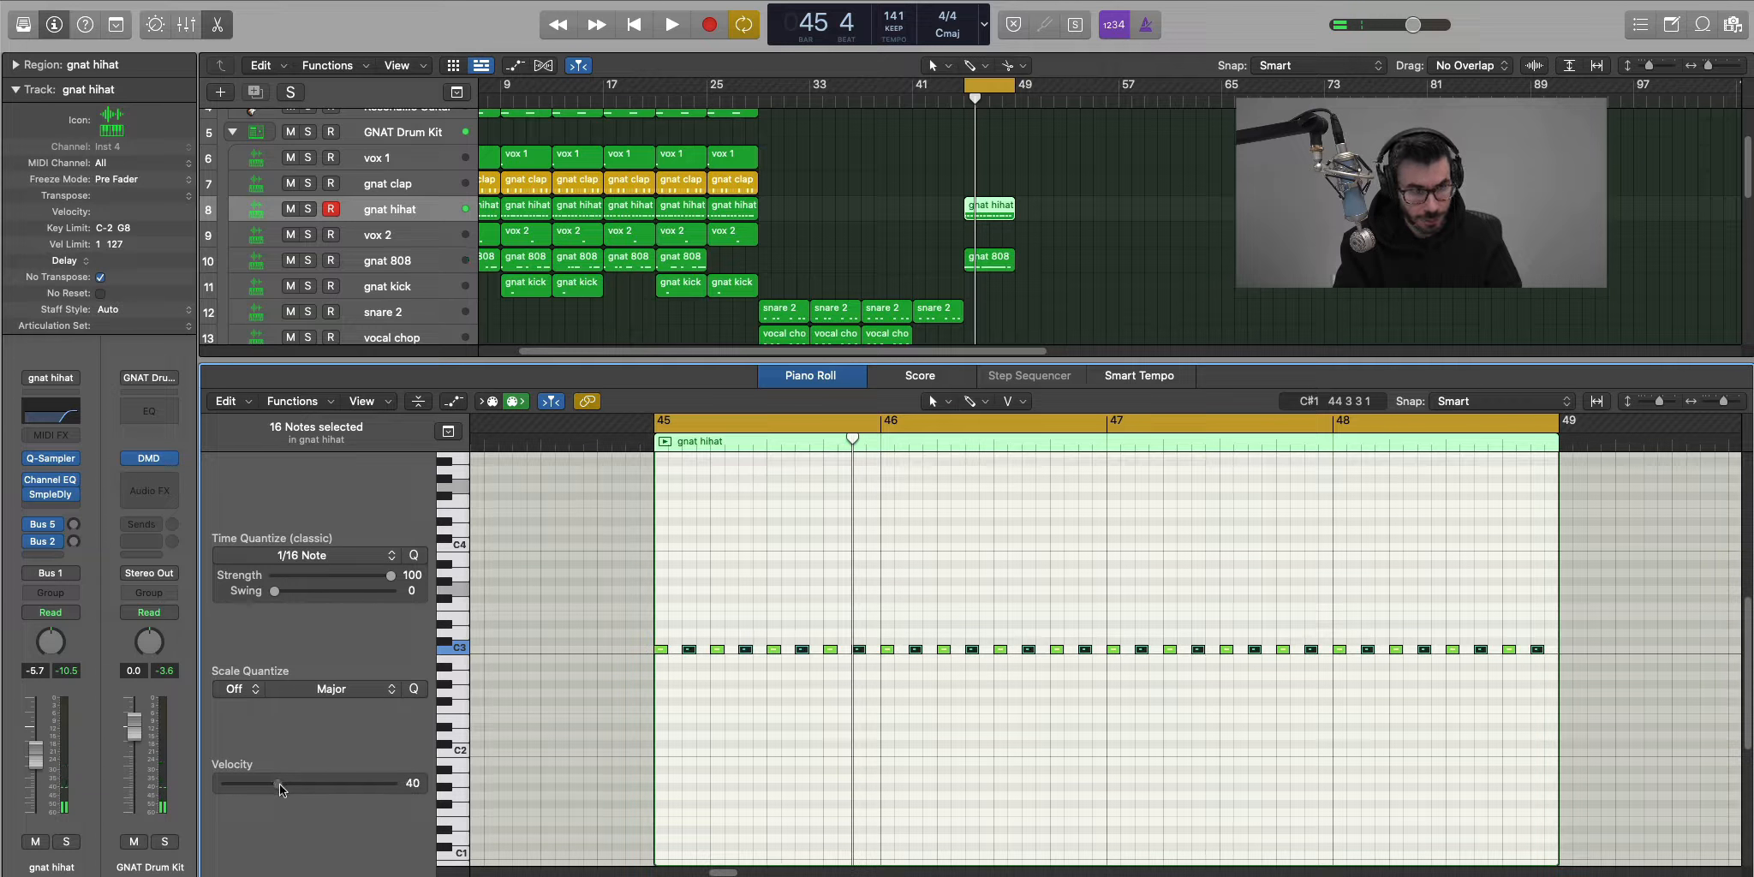
{"action": "left_click_drag", "start_coordinate": [280, 788], "coordinate": [262, 784]}
{"action": "key", "text": "space"}
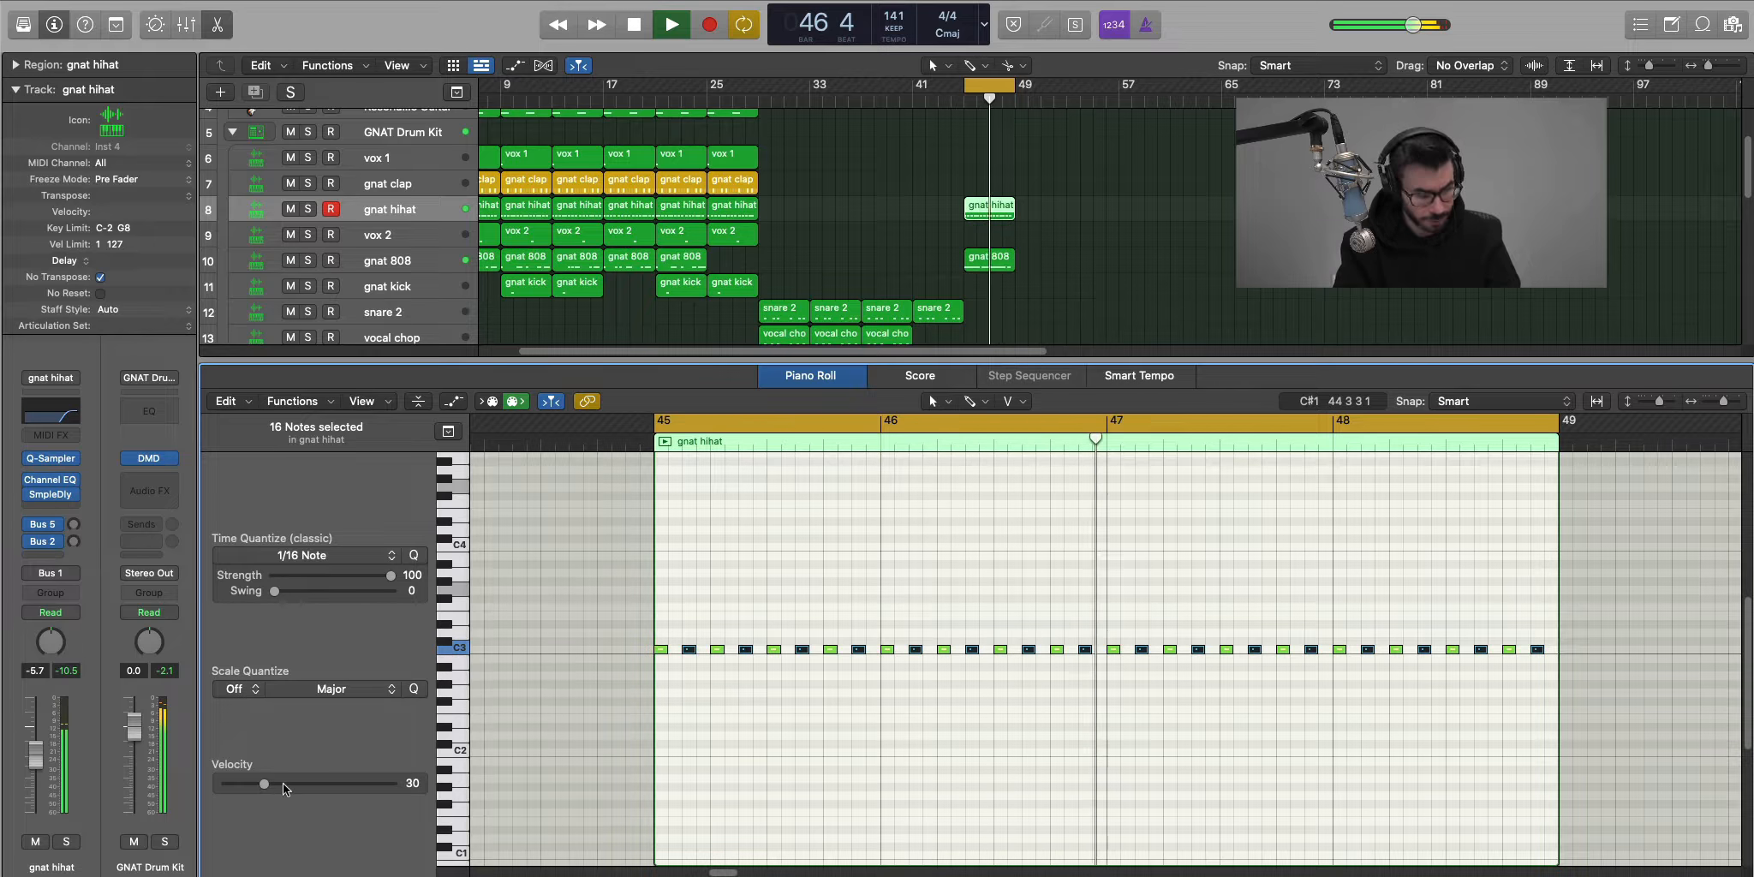
{"action": "key", "text": "e"}
{"action": "key", "text": "x"}
{"action": "key", "text": "x"}
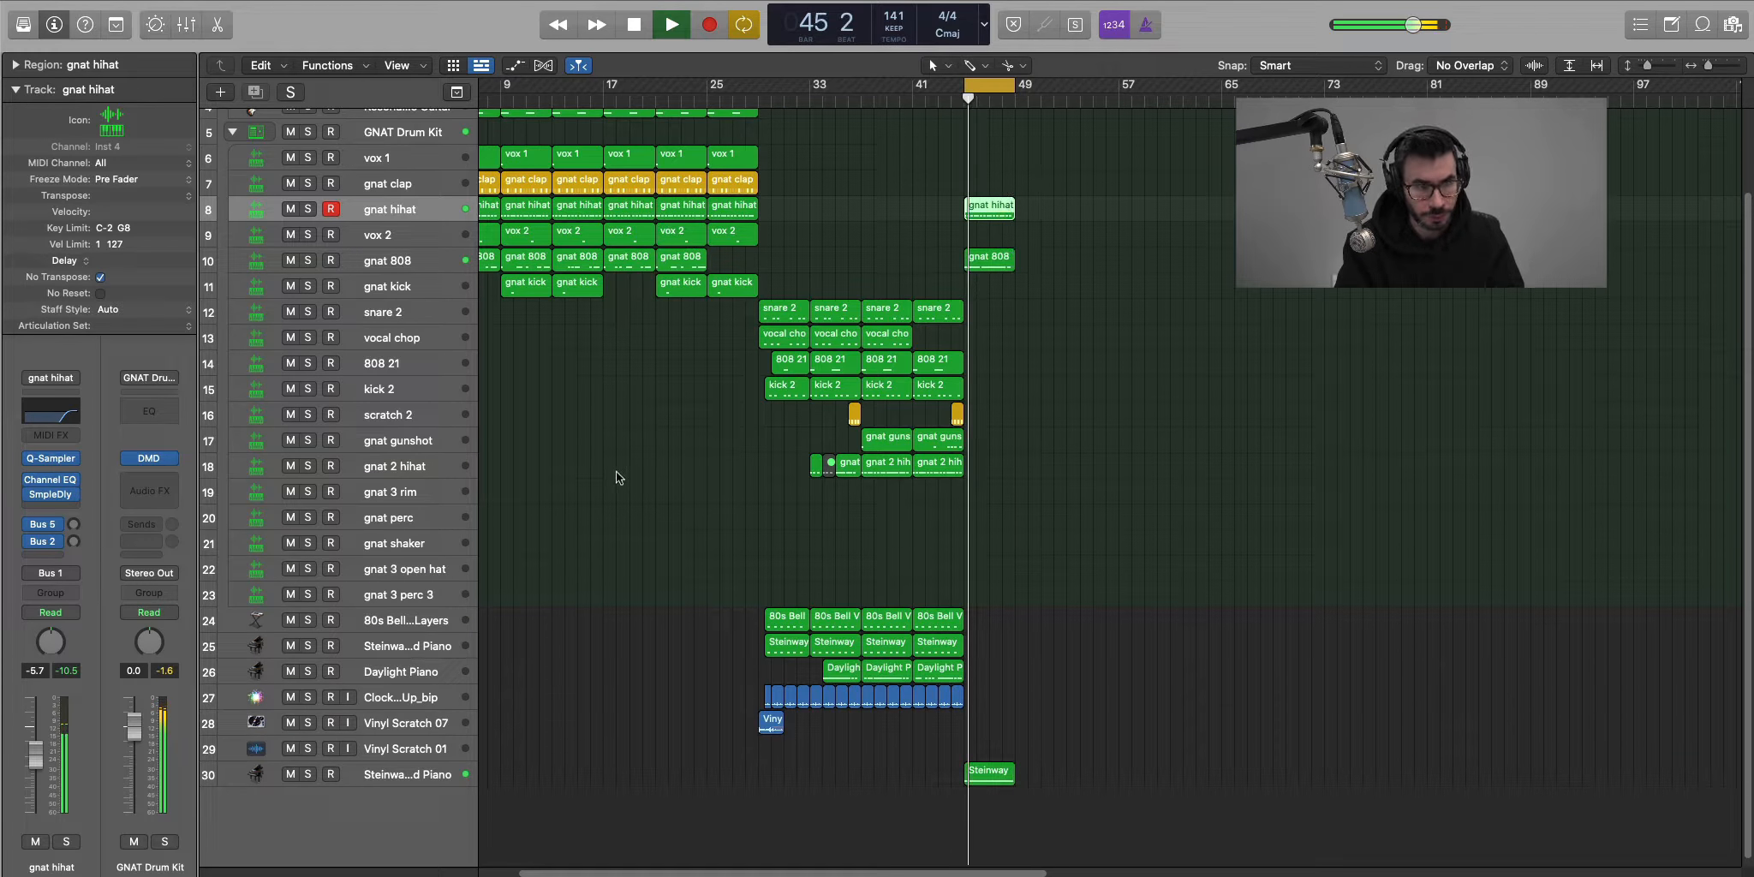
Create a four-bar gnat 3 rim region at bar 45 and place three C3 hits in each of bars 45 and 46.
{"action": "left_click", "coordinate": [390, 492]}
{"action": "left_click", "coordinate": [972, 492], "text": "super"}
{"action": "key", "text": "e"}
{"action": "left_click", "coordinate": [697, 601], "text": "super"}
{"action": "left_click", "coordinate": [747, 602], "text": "super"}
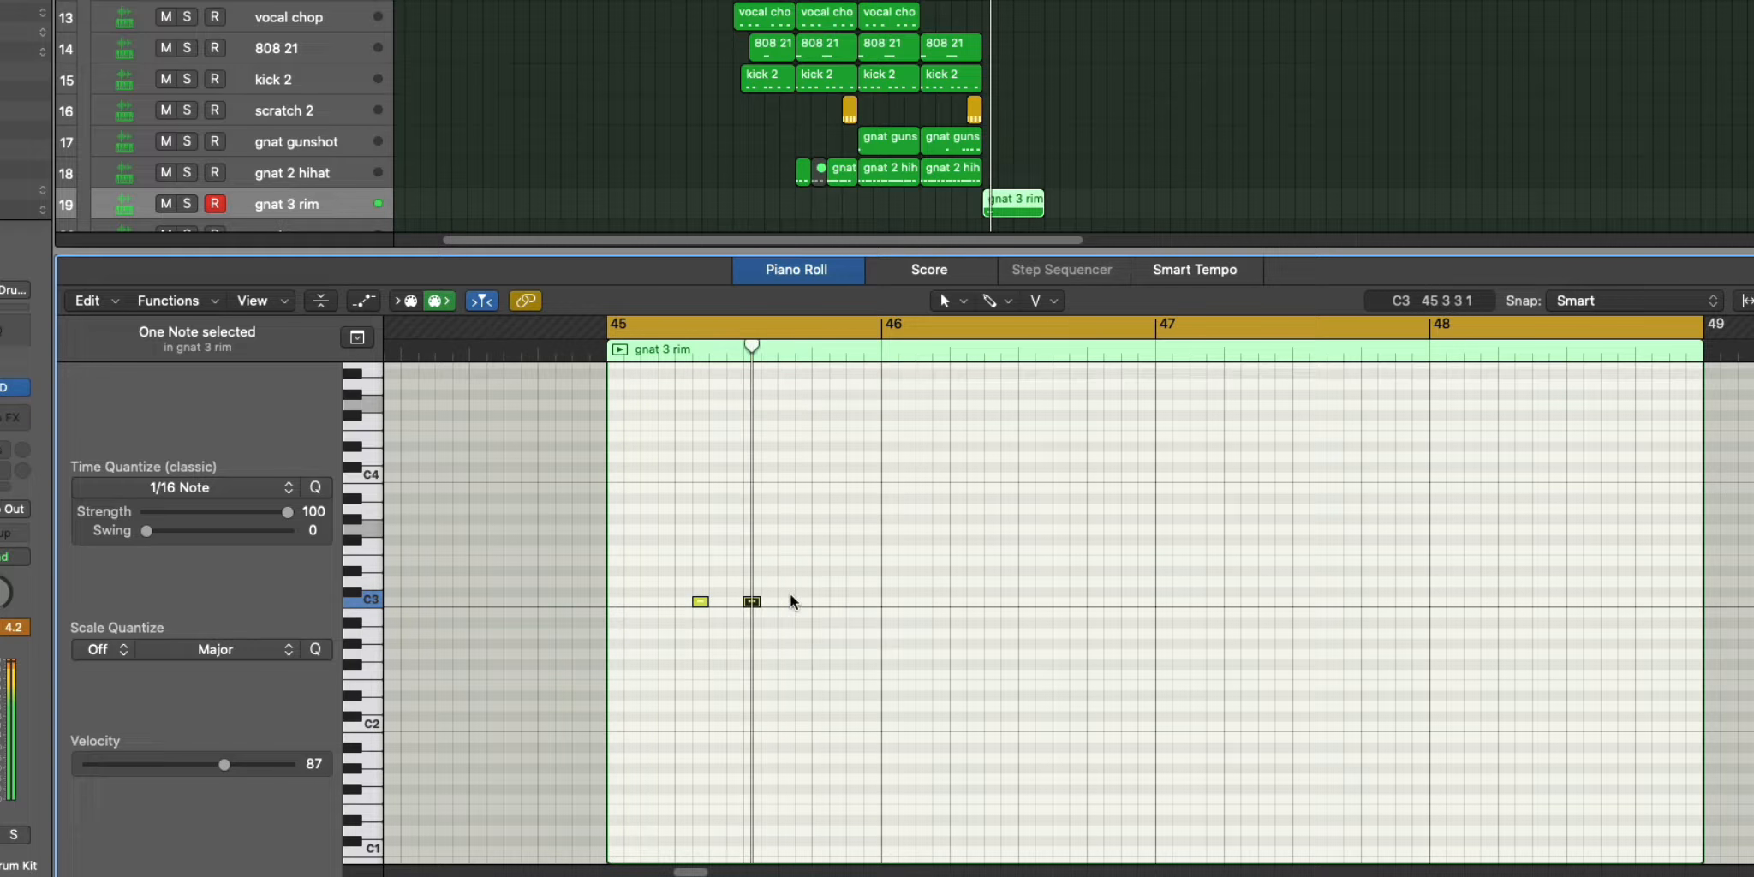
{"action": "left_click", "coordinate": [854, 601], "text": "super"}
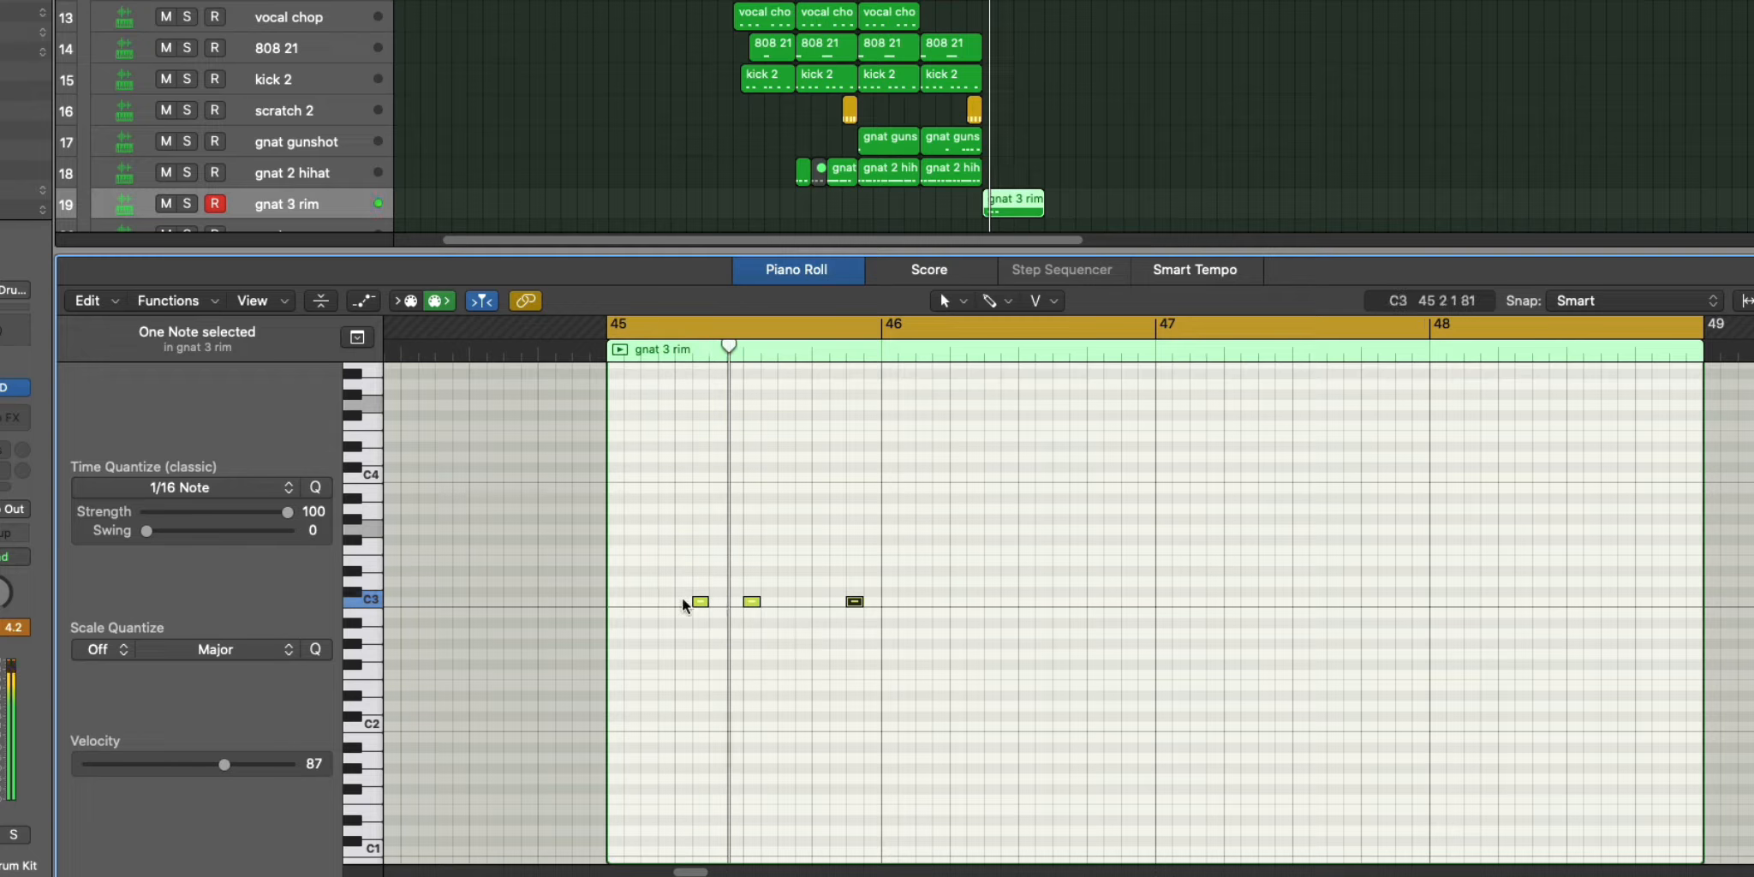
{"action": "left_click_drag", "start_coordinate": [701, 601], "coordinate": [649, 601]}
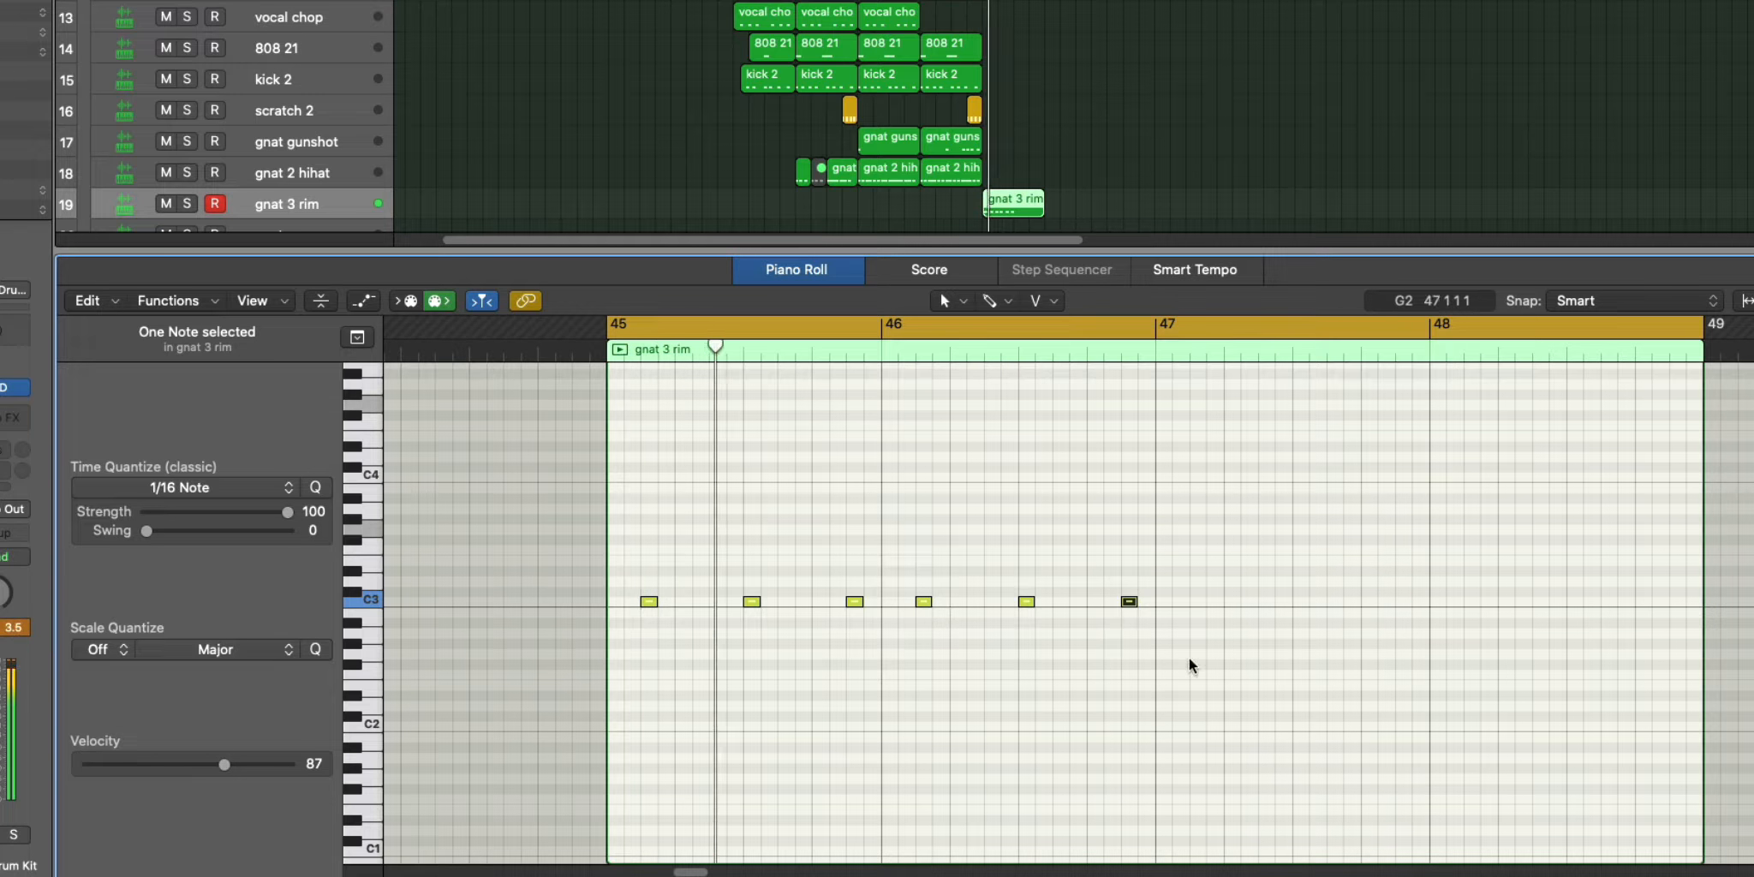
Repeat the six gnat 3 rim notes into bars 47 and 48 and check the rim level in the mixer.
{"action": "left_click_drag", "start_coordinate": [1273, 651], "coordinate": [426, 517]}
{"action": "key", "text": "super+r"}
{"action": "key", "text": "x"}
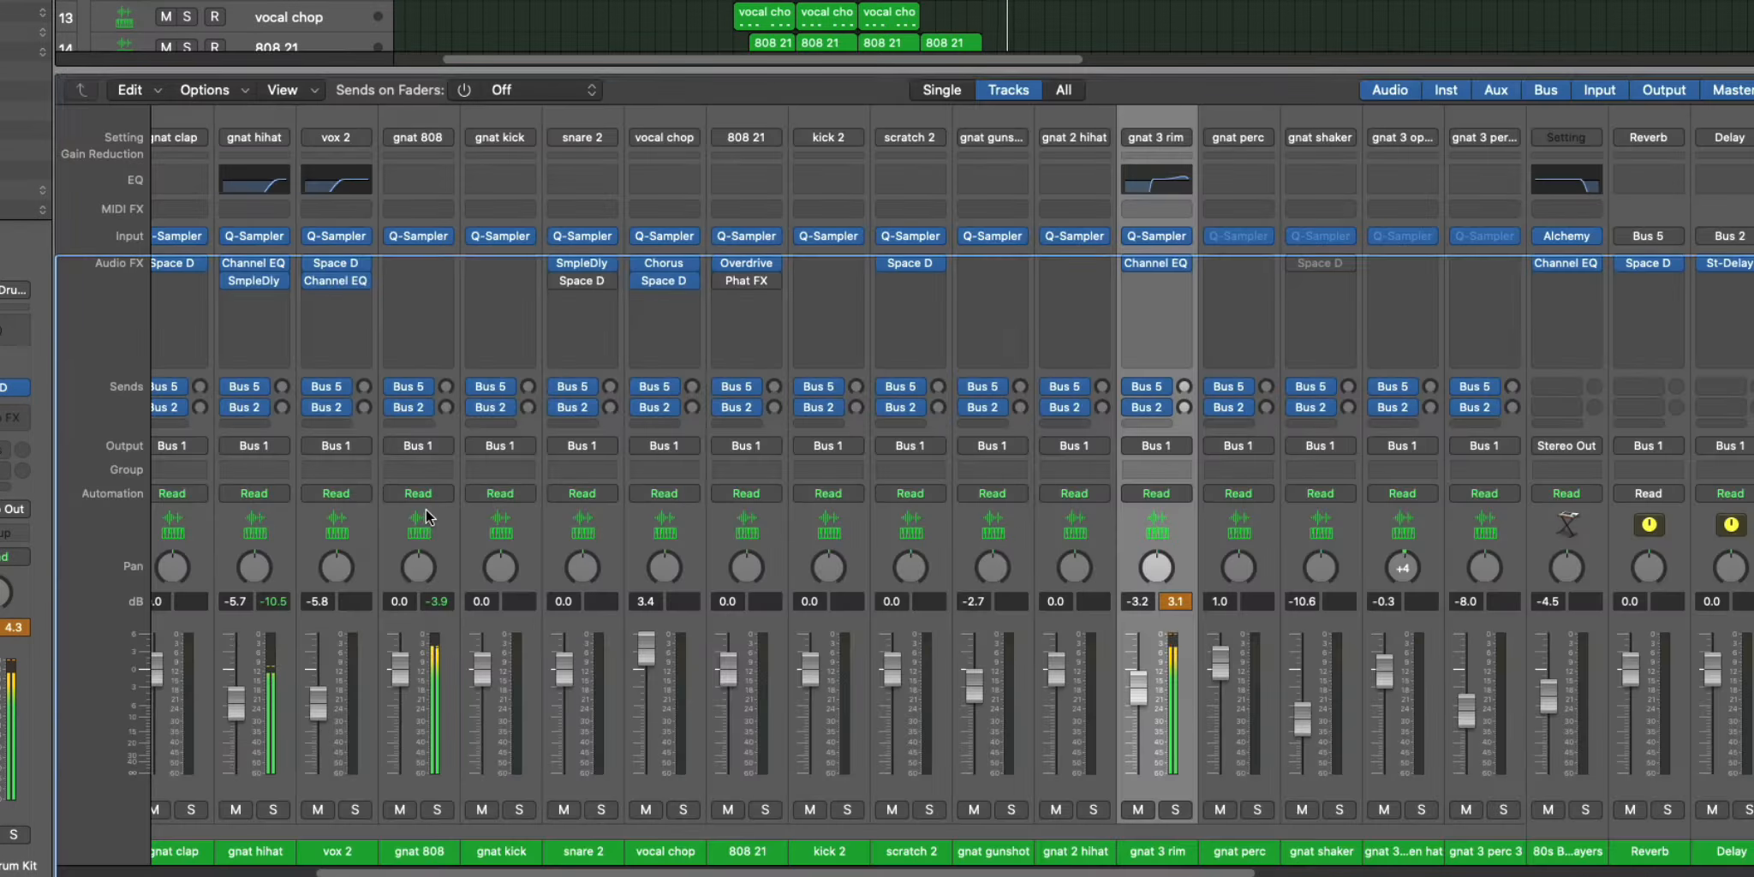
{"action": "key", "text": "x"}
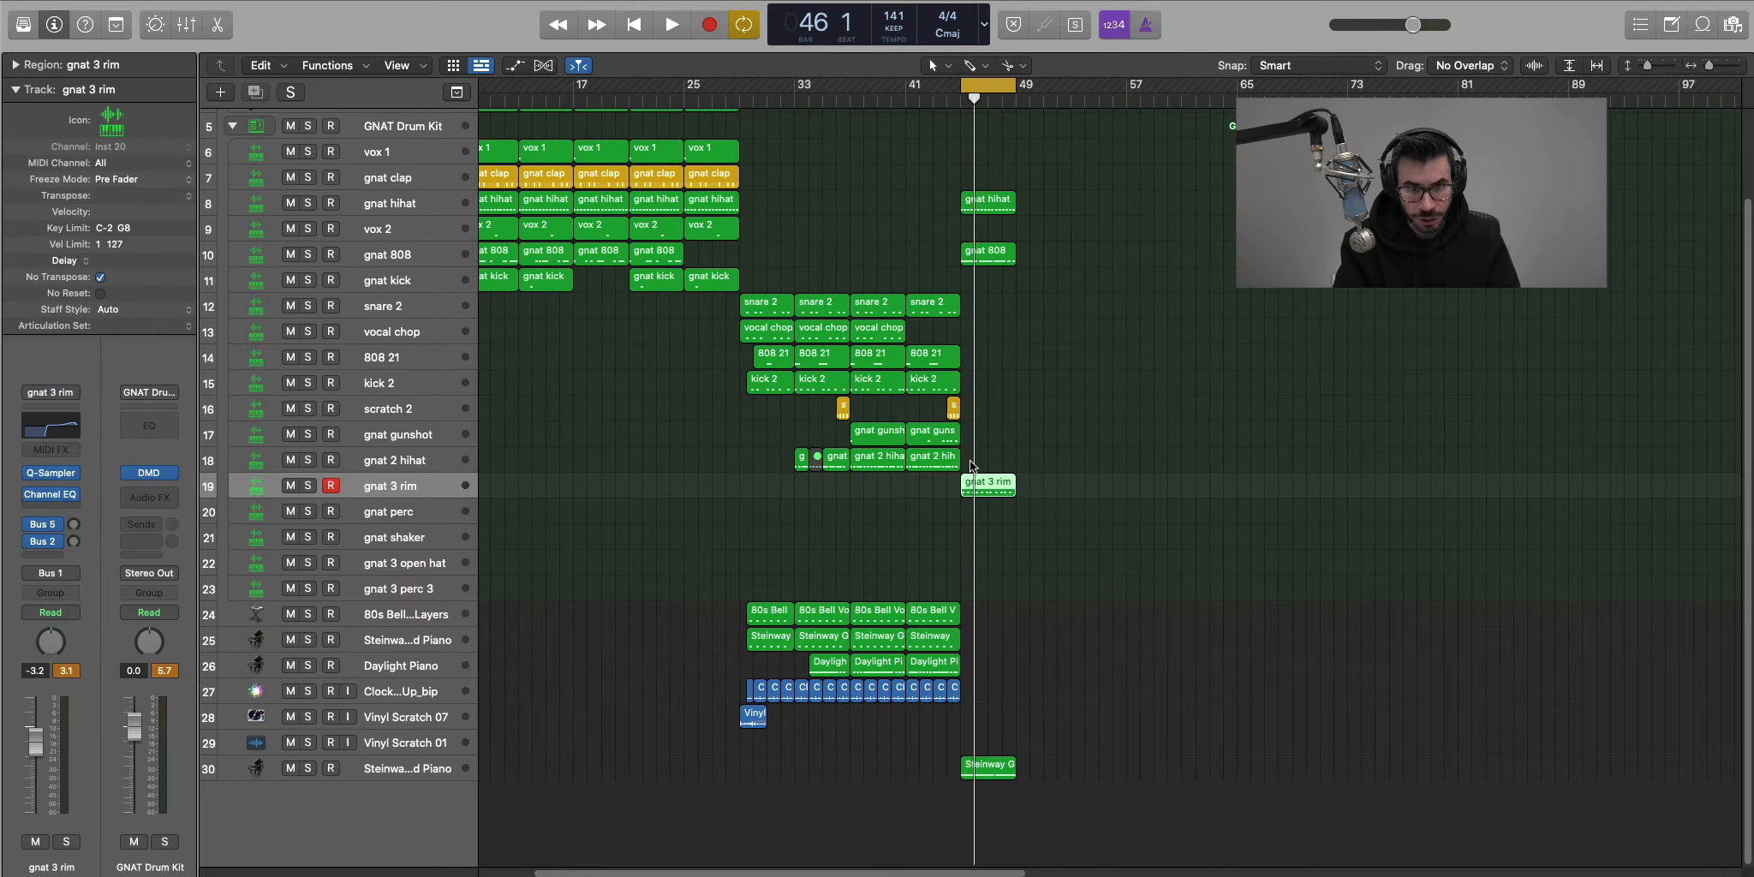
{"action": "right_click", "coordinate": [992, 379]}
{"action": "left_click", "coordinate": [1006, 486]}
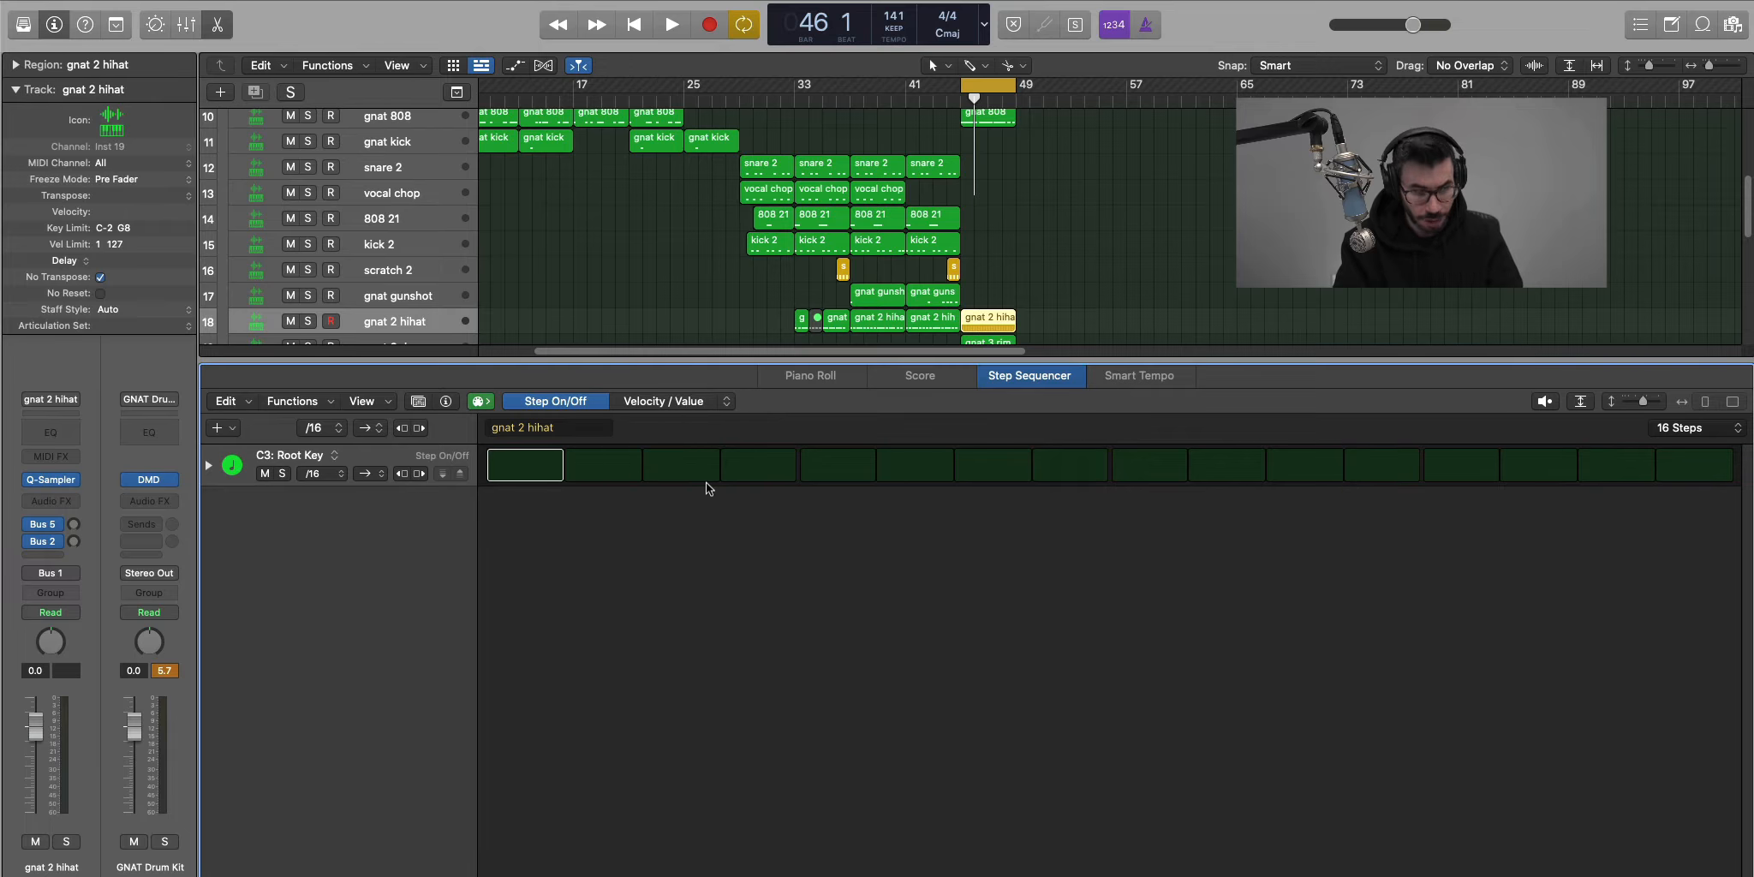
{"action": "key", "text": "e"}
{"action": "key", "text": "super+z"}
Create a MIDI region on the gnat 2 hihat track at bar 45, extend it to four bars and open its notes.
{"action": "right_click", "coordinate": [970, 452]}
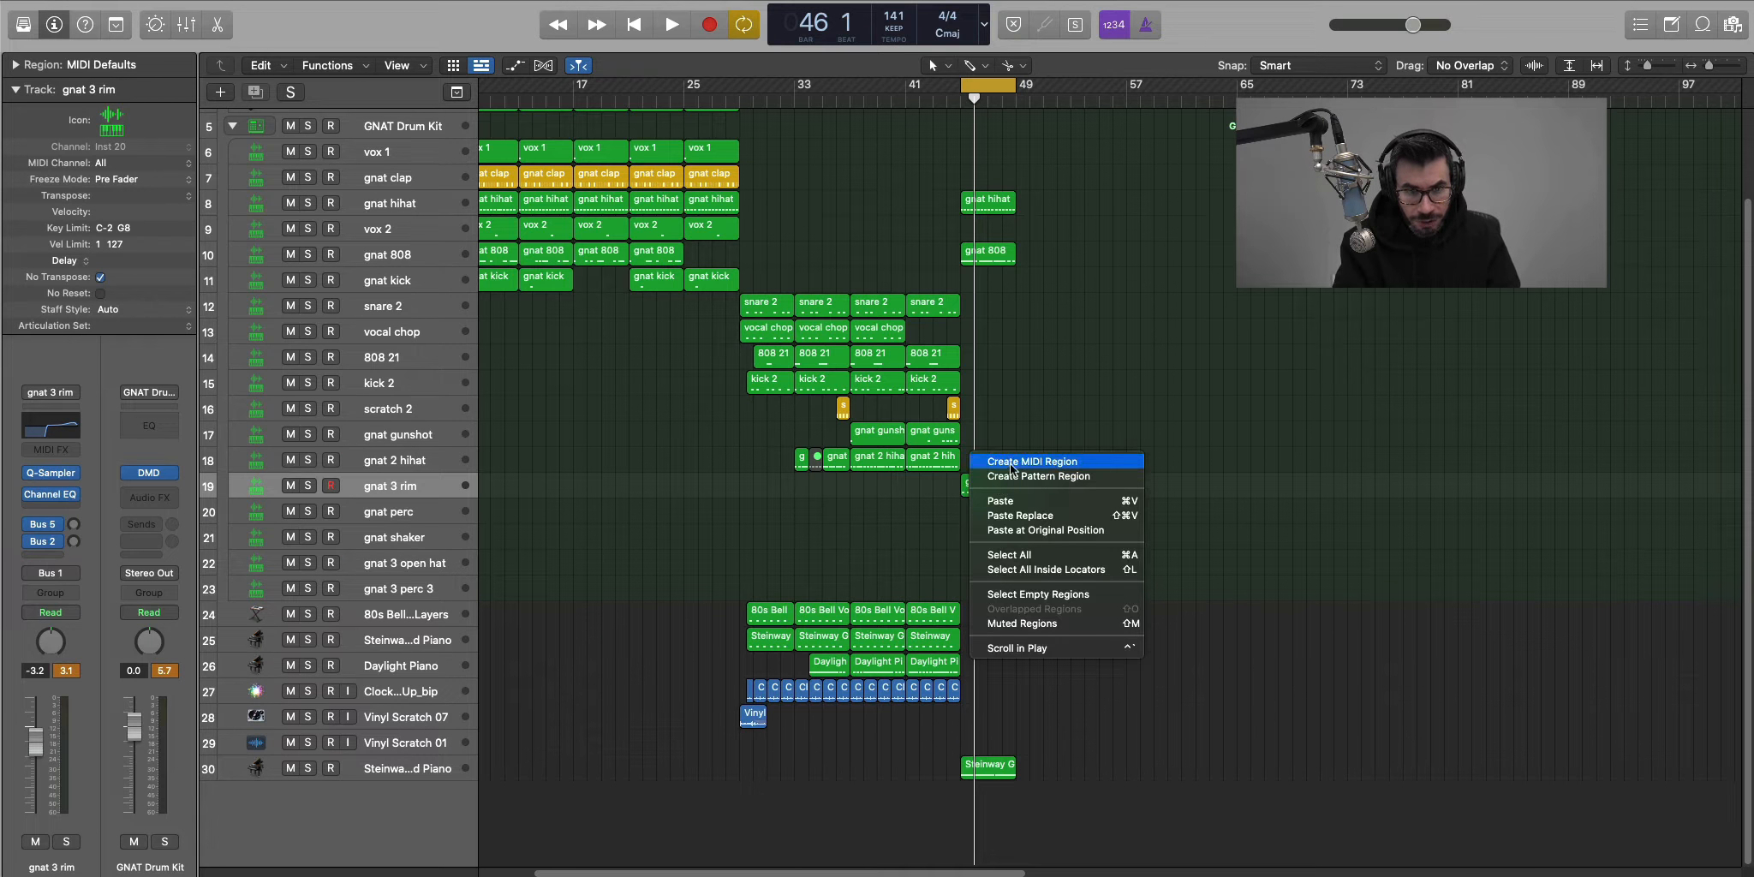
{"action": "left_click", "coordinate": [1011, 463]}
{"action": "mouse_move", "coordinate": [969, 465]}
{"action": "left_mouse_down"}
{"action": "mouse_move", "coordinate": [1041, 467]}
{"action": "mouse_move", "coordinate": [1000, 465]}
{"action": "left_mouse_up"}
{"action": "double_click", "coordinate": [998, 464]}
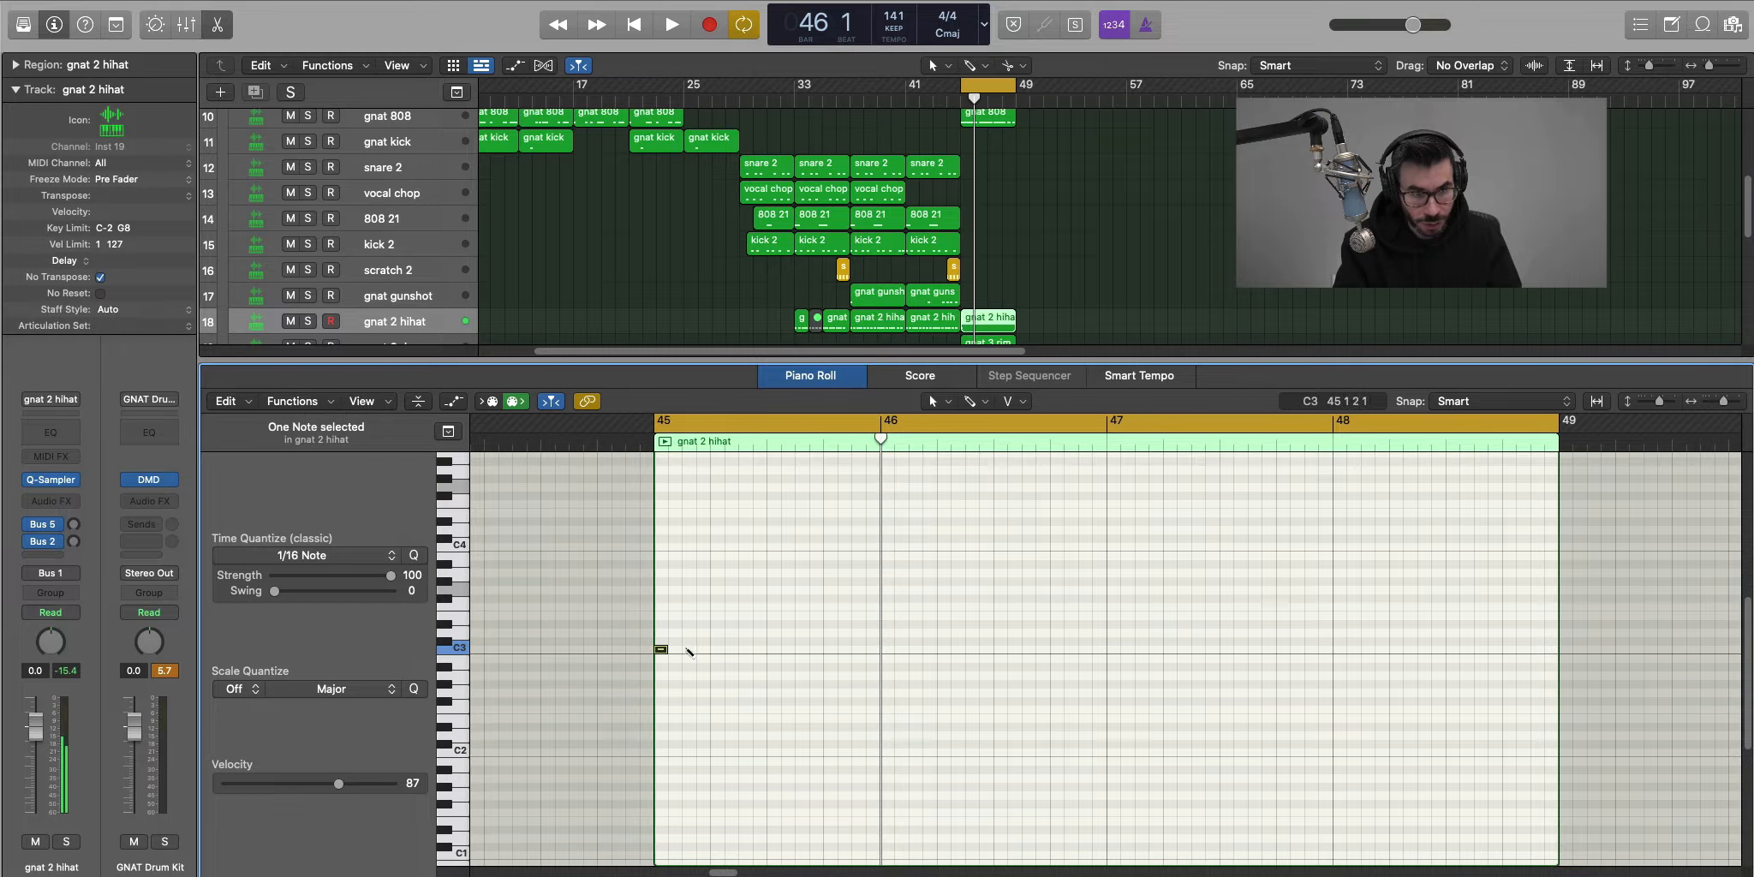
Place gnat 2 hihat C3 notes on beats 1 and 3, repeat them through bar 48 and play the result.
{"action": "left_click", "coordinate": [773, 649]}
{"action": "left_click_drag", "start_coordinate": [865, 681], "coordinate": [619, 615]}
{"action": "key", "text": "super+r"}
{"action": "key", "text": "super+r"}
{"action": "key", "text": "super+r"}
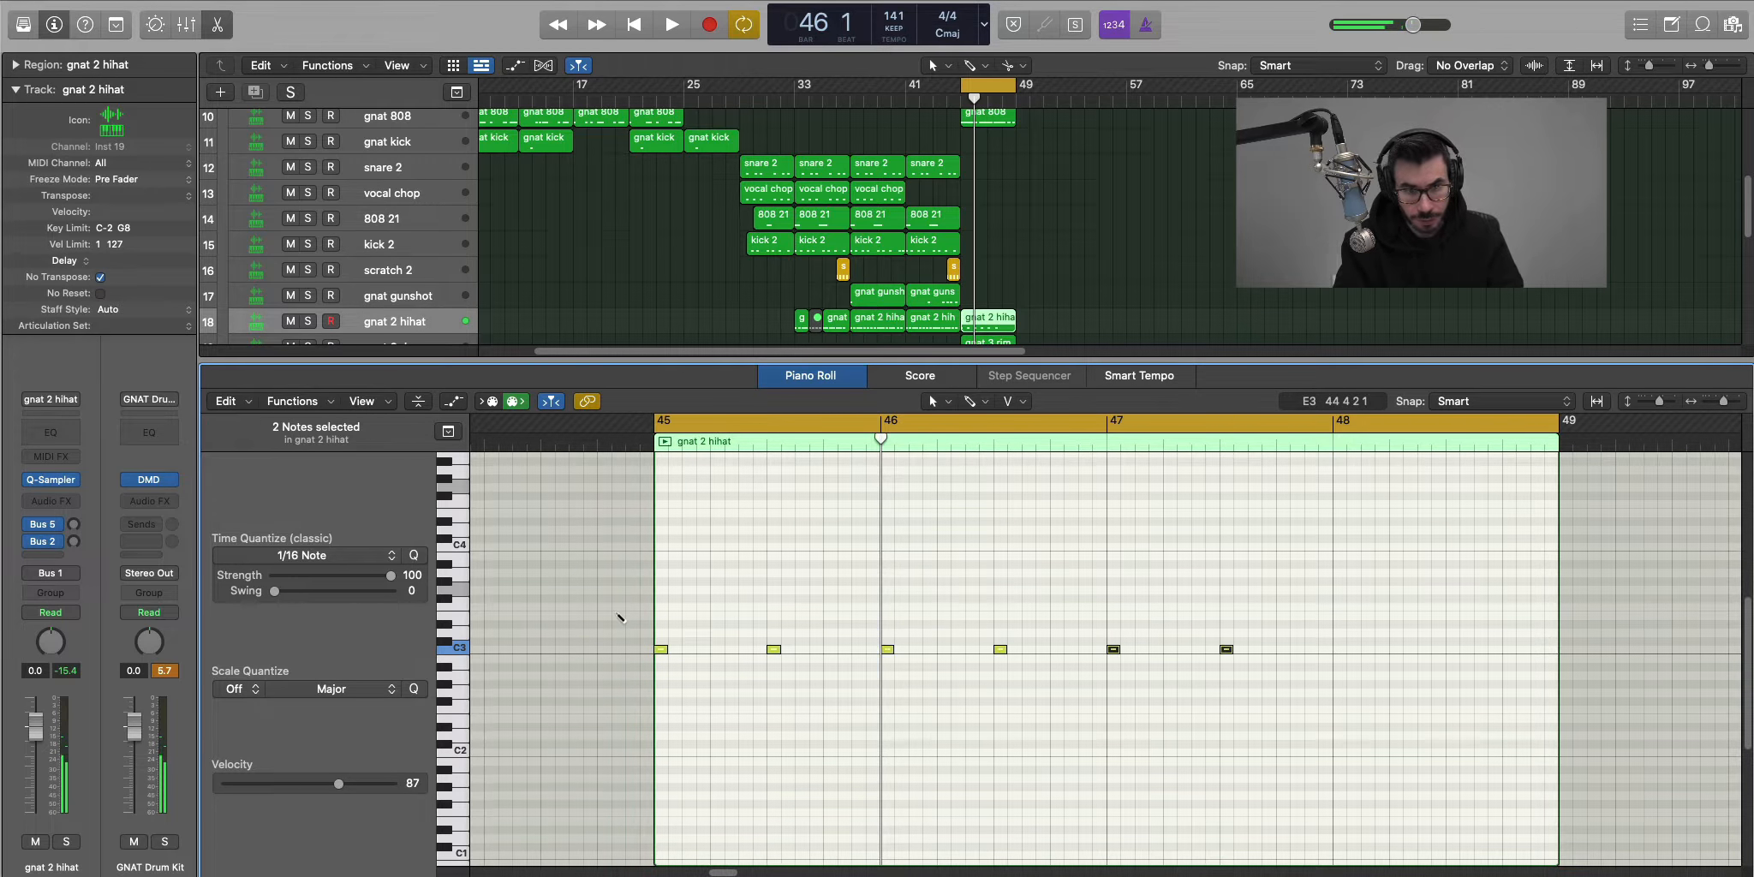
{"action": "key", "text": "space"}
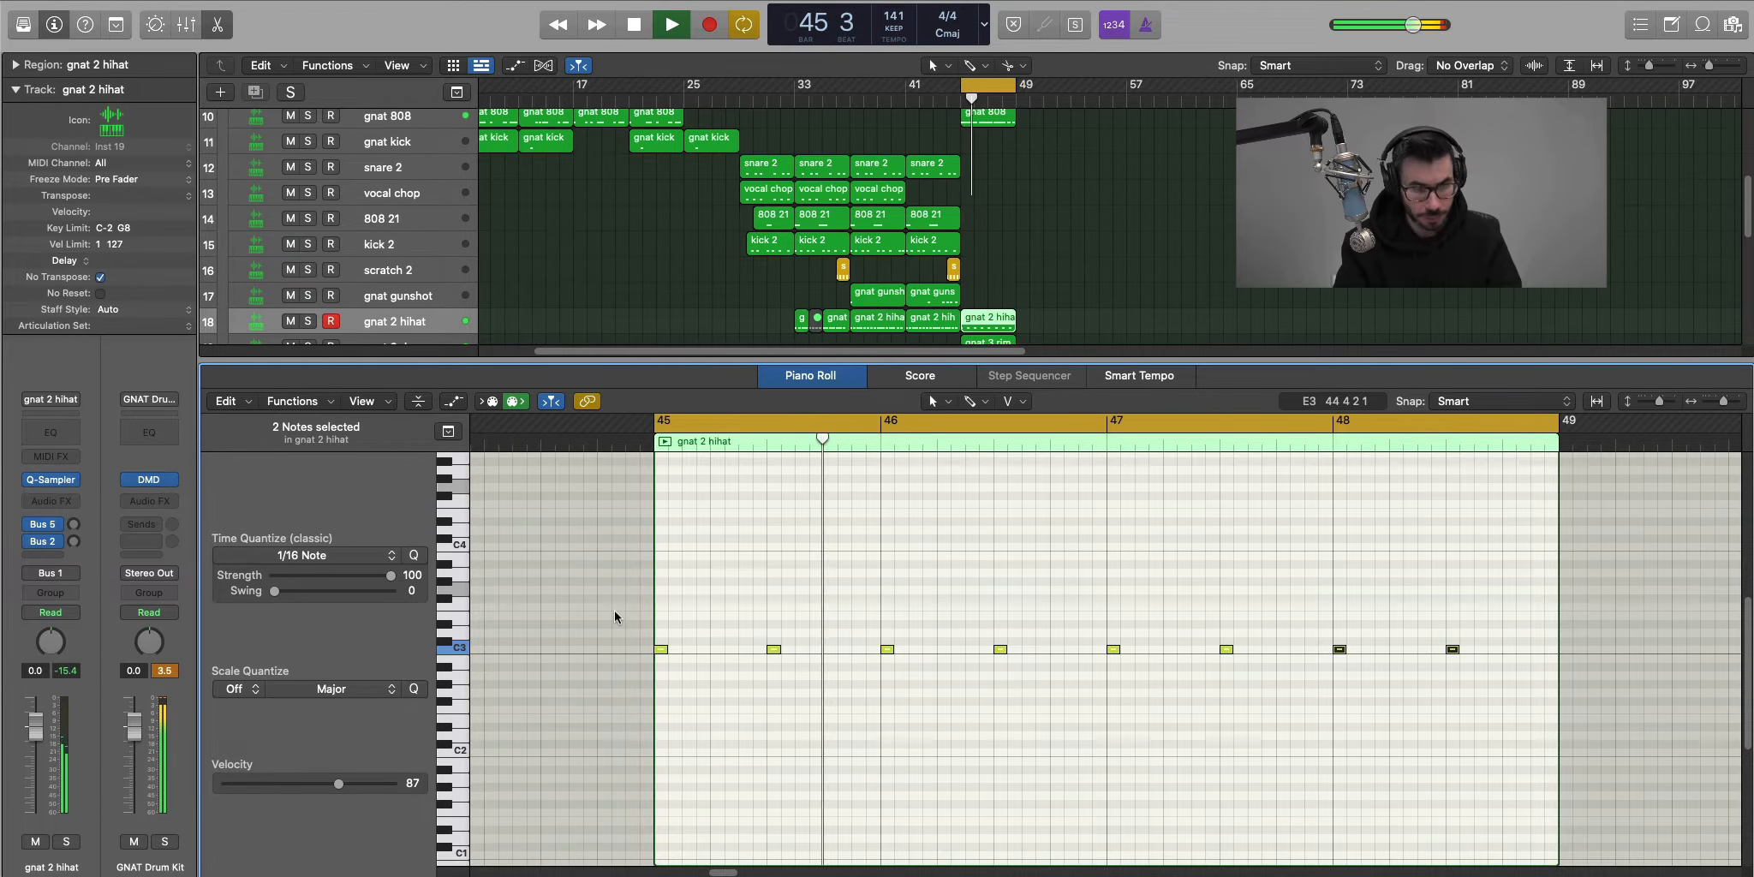
{"action": "key", "text": "p"}
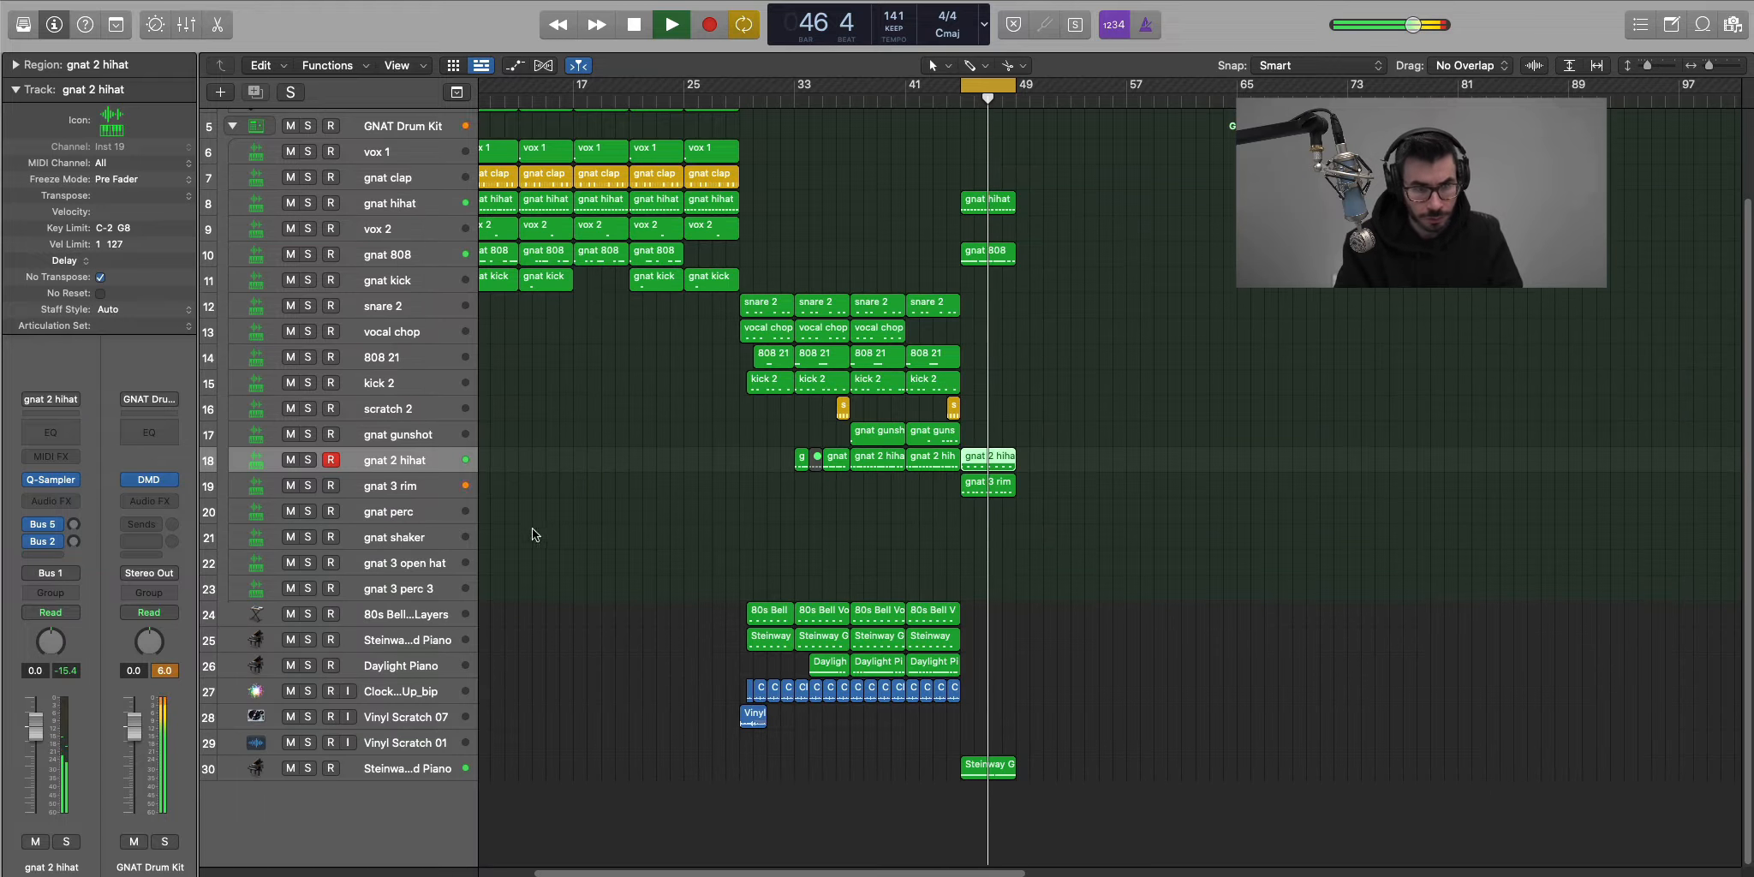
Create a MIDI region on the gnat perc track at bar 45 and extend it to four bars.
{"action": "left_click", "coordinate": [410, 512]}
{"action": "key", "text": "space"}
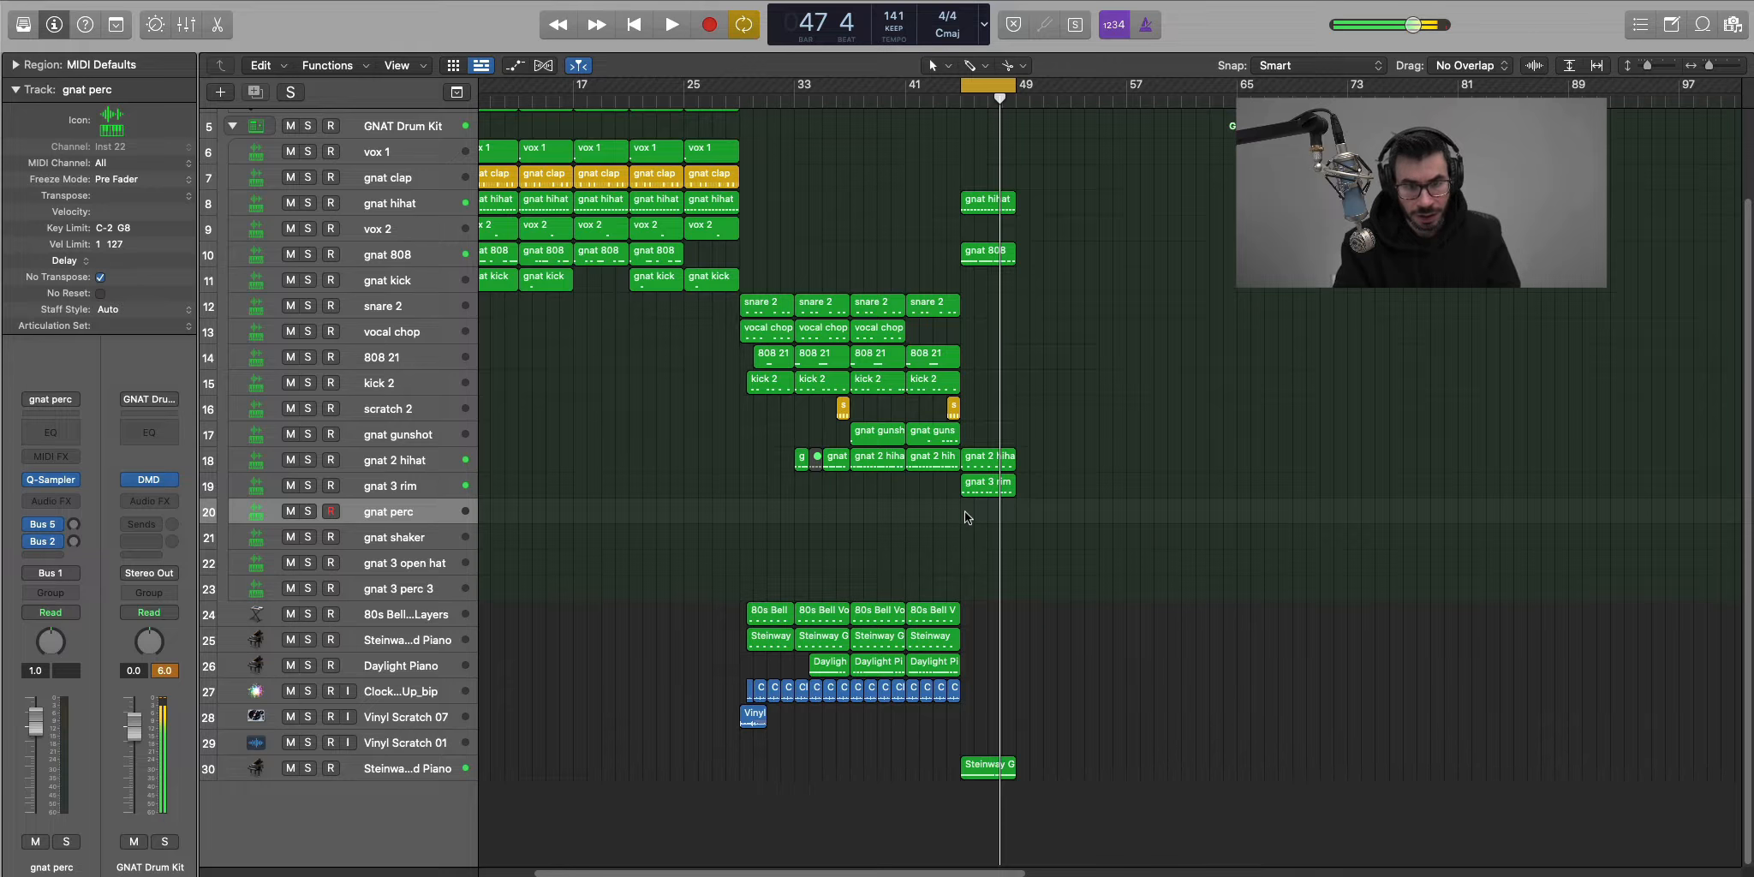
{"action": "right_click", "coordinate": [965, 510]}
{"action": "left_click", "coordinate": [1011, 521]}
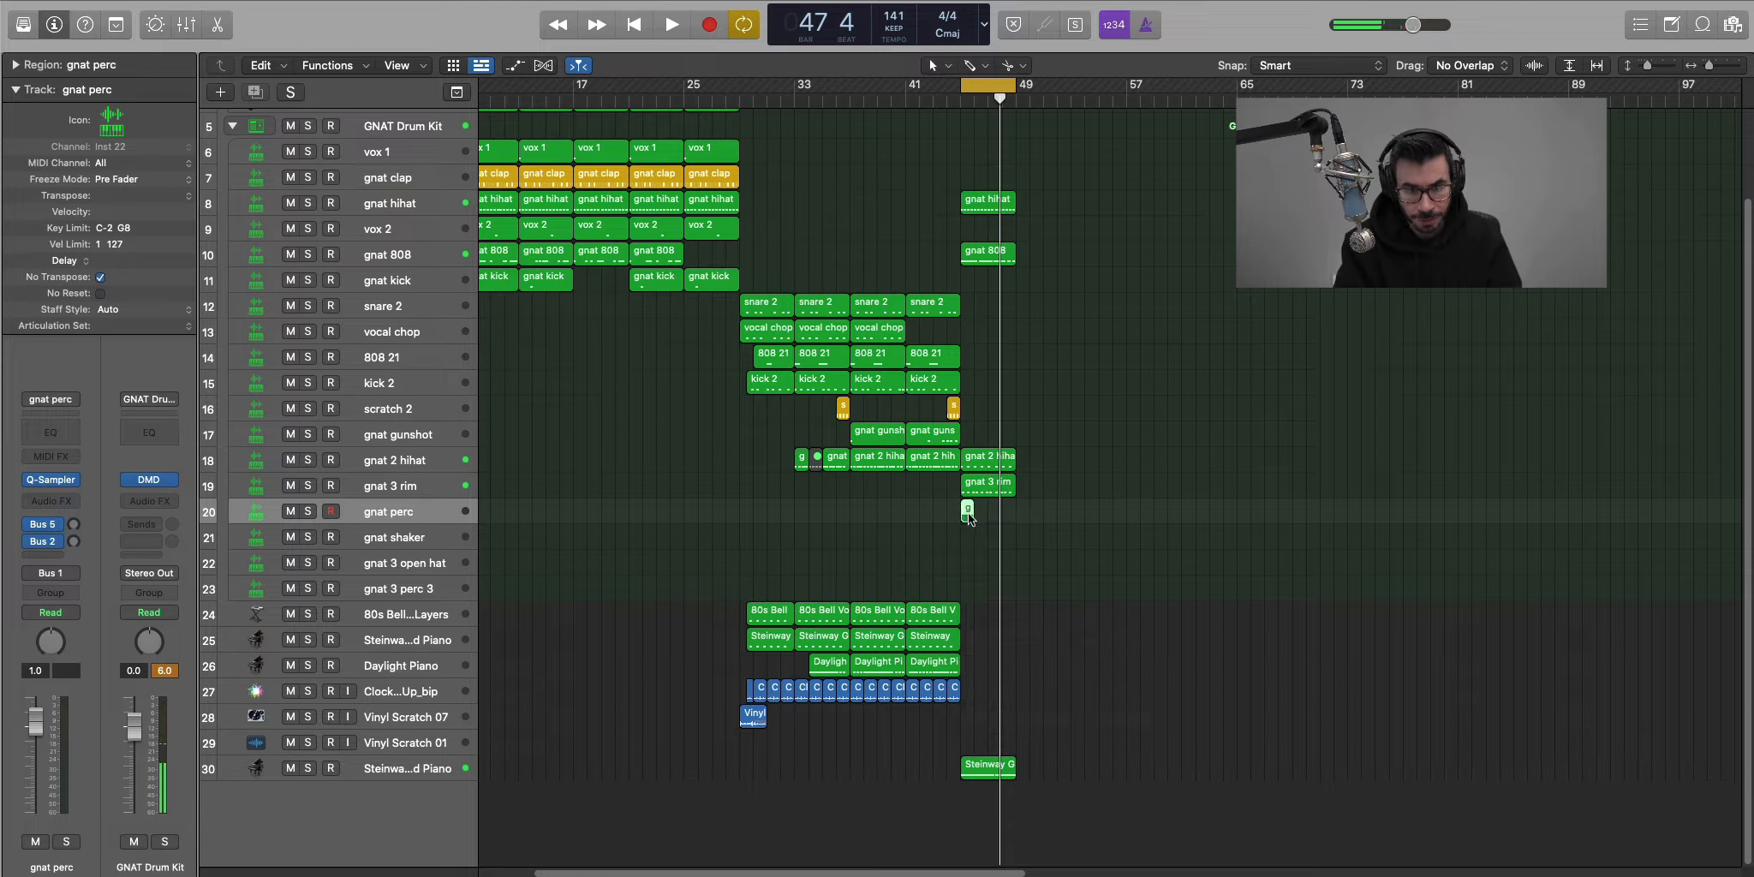
{"action": "left_click_drag", "start_coordinate": [977, 518], "coordinate": [1014, 517]}
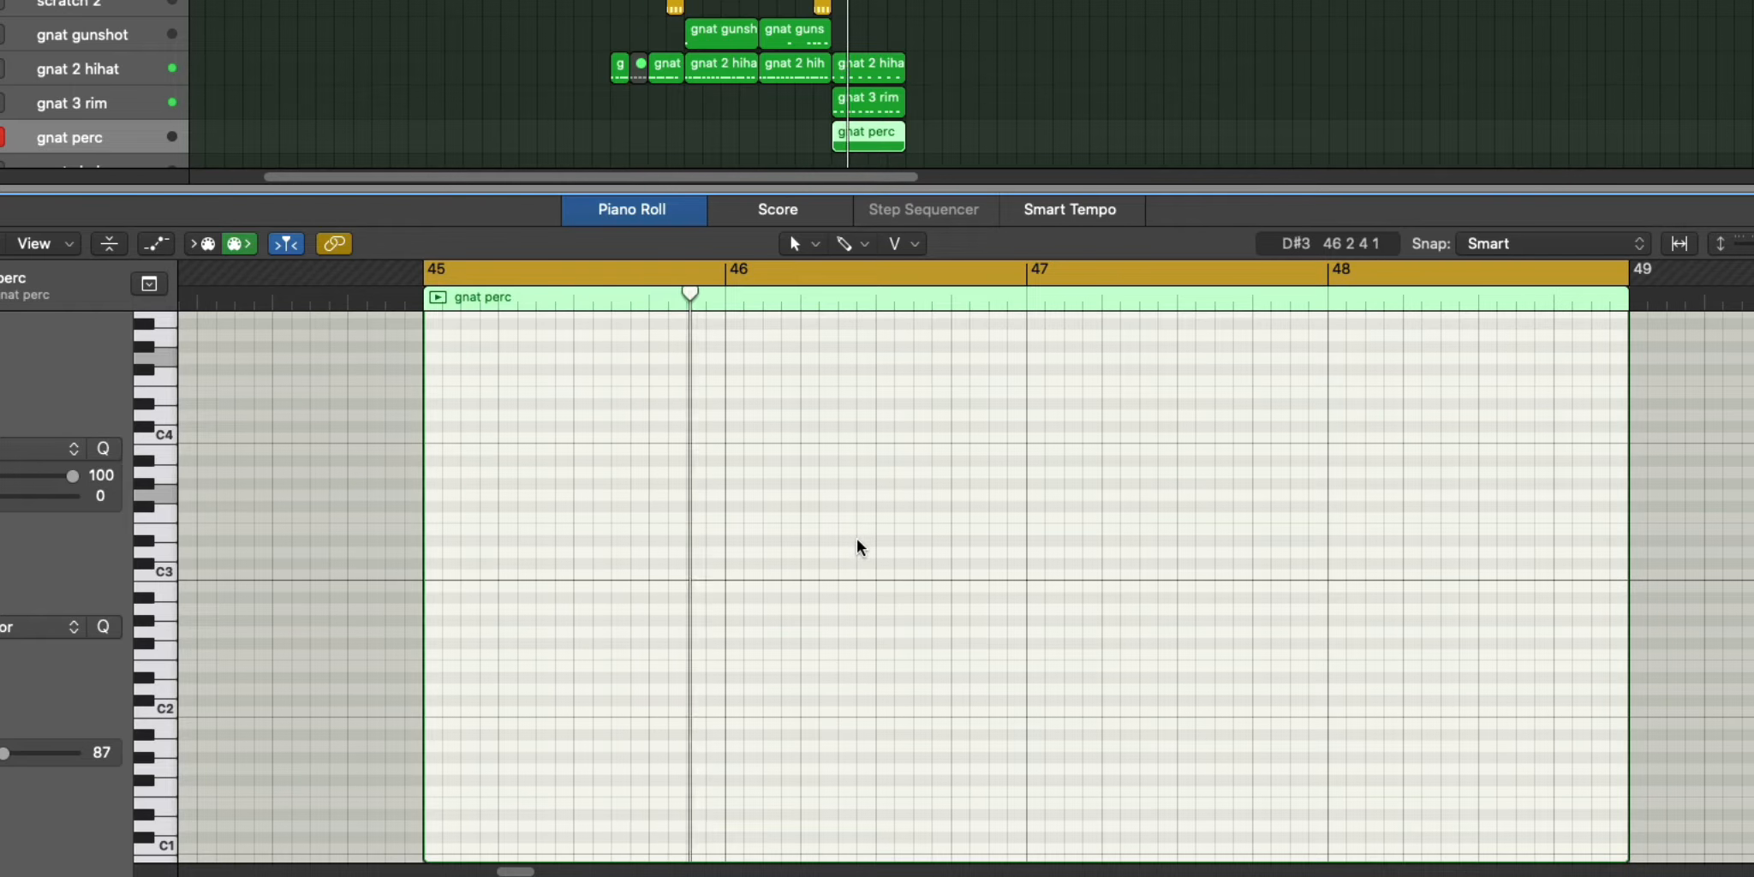
Place two adjacent G#3 notes in the second half of bar 46, shift both up in pitch and check the mixer.
{"action": "scroll", "coordinate": [875, 547], "scroll_direction": "up", "scroll_amount": 1}
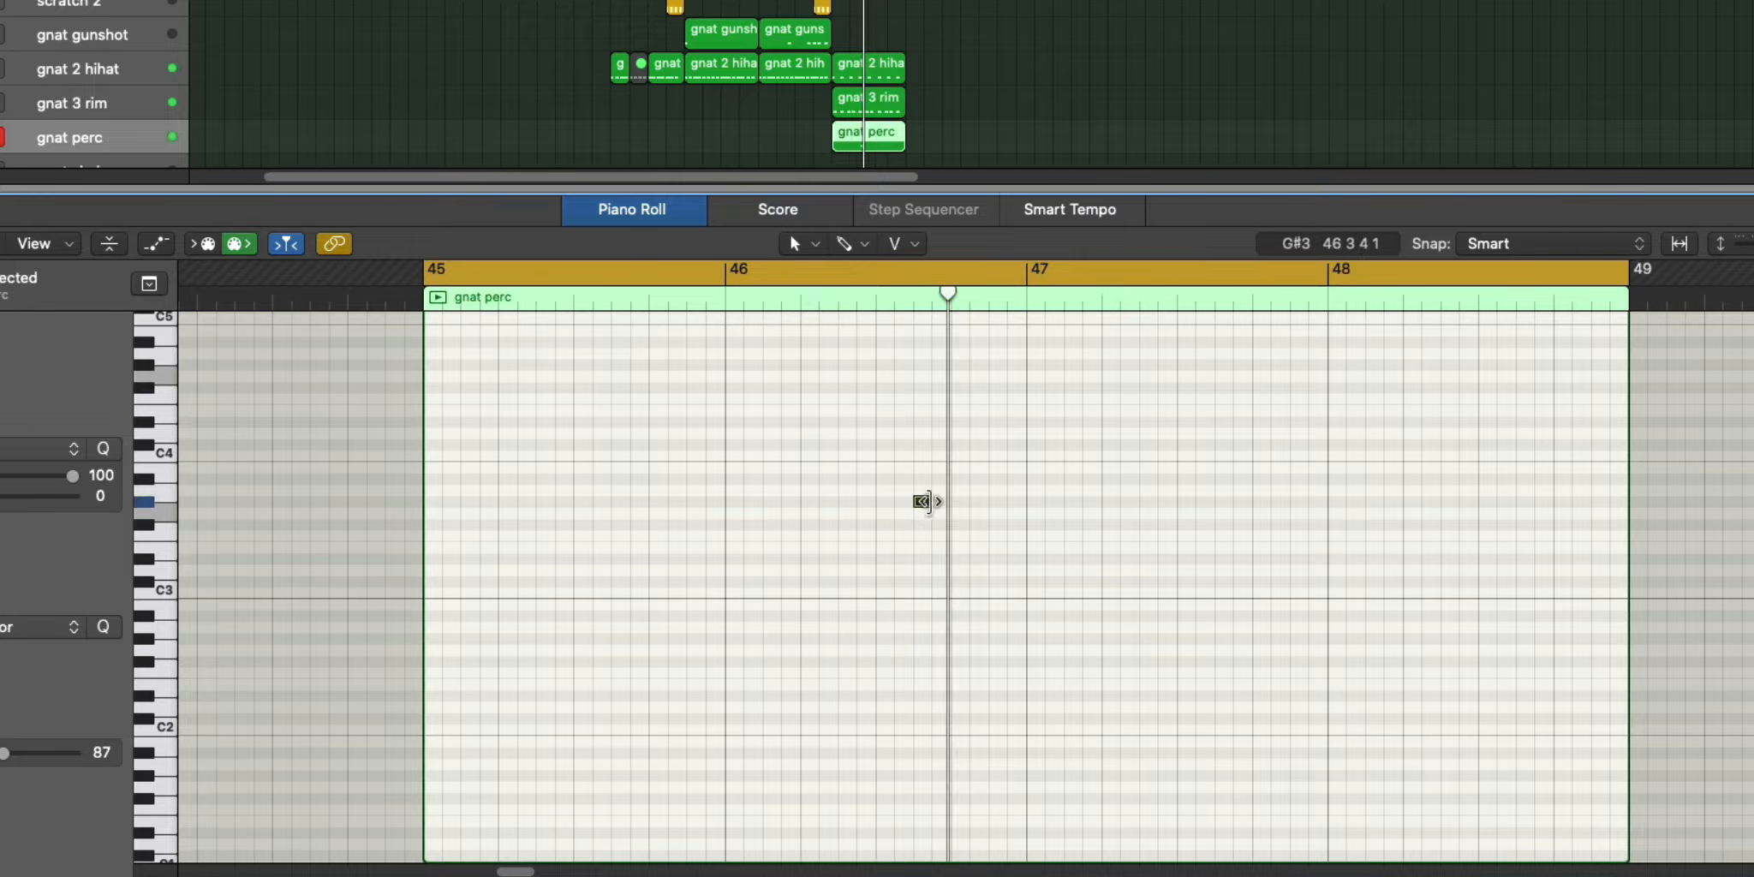
{"action": "left_click_drag", "start_coordinate": [959, 504], "coordinate": [940, 502]}
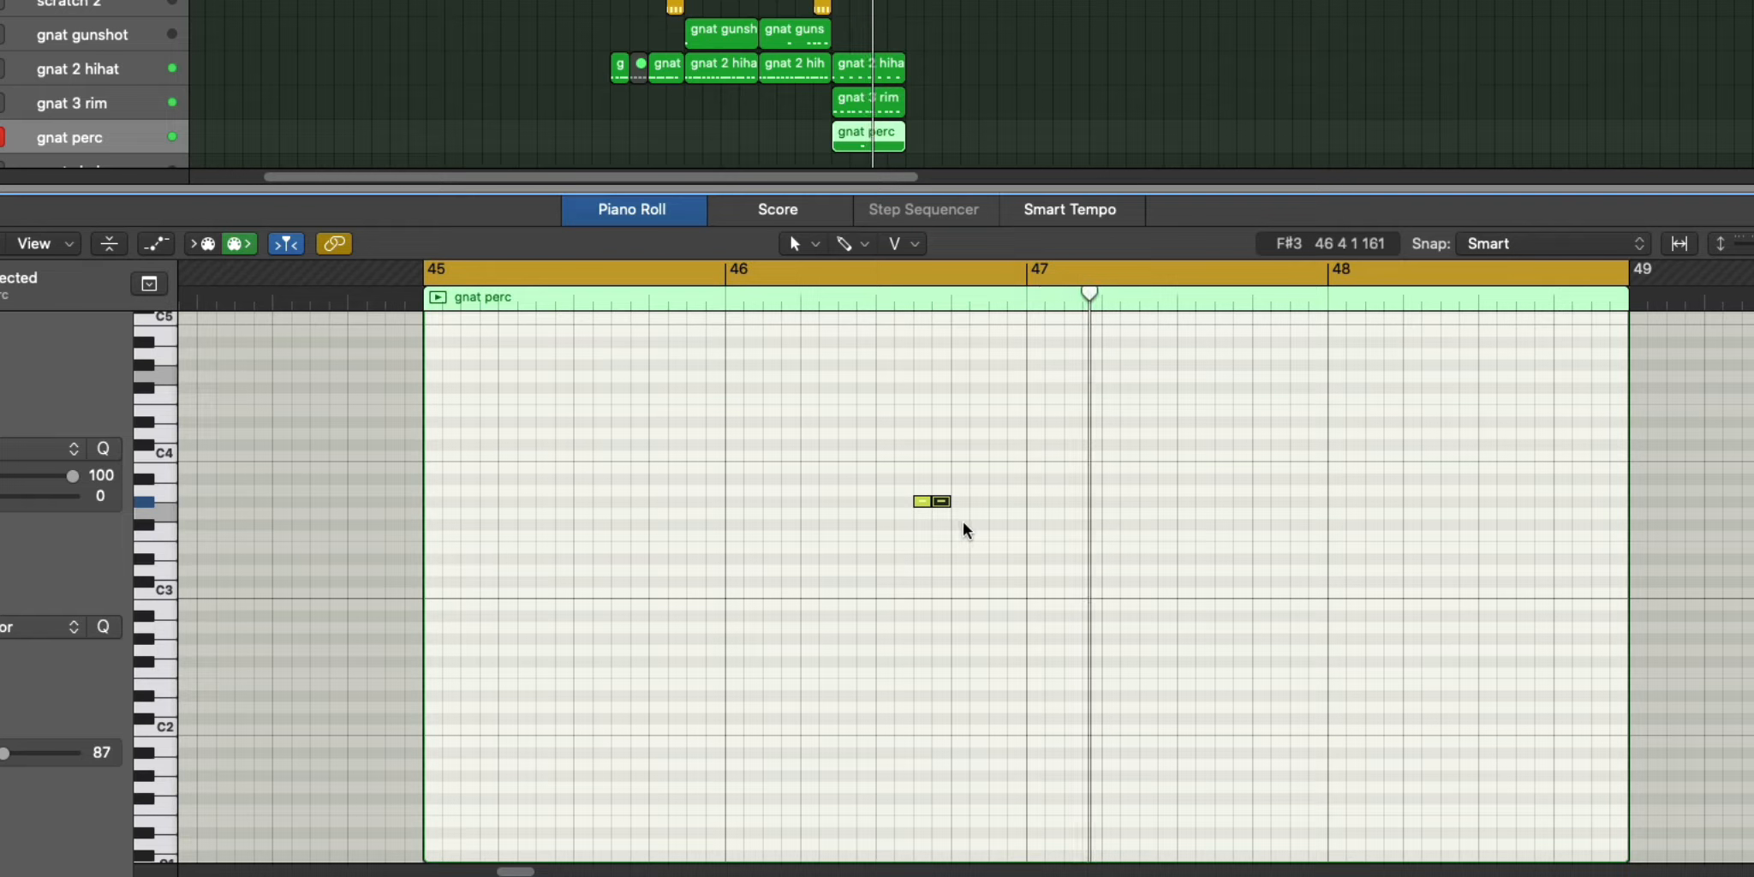
{"action": "left_click_drag", "start_coordinate": [963, 523], "coordinate": [901, 494]}
{"action": "key", "text": "alt+shift+Up"}
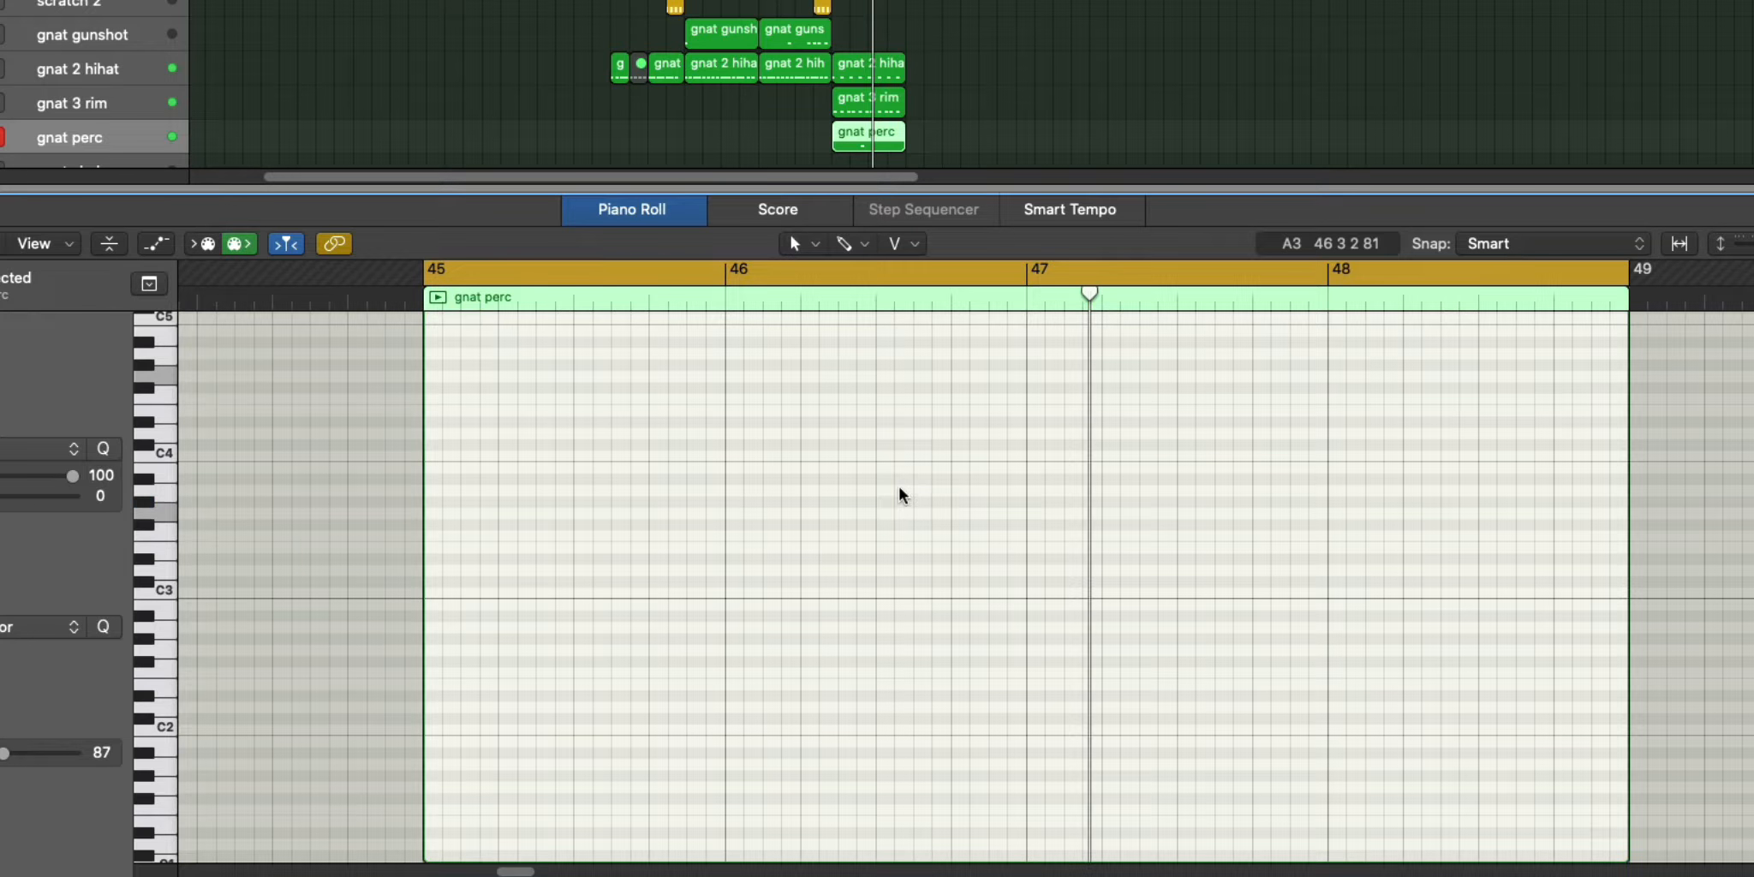
{"action": "key", "text": "x"}
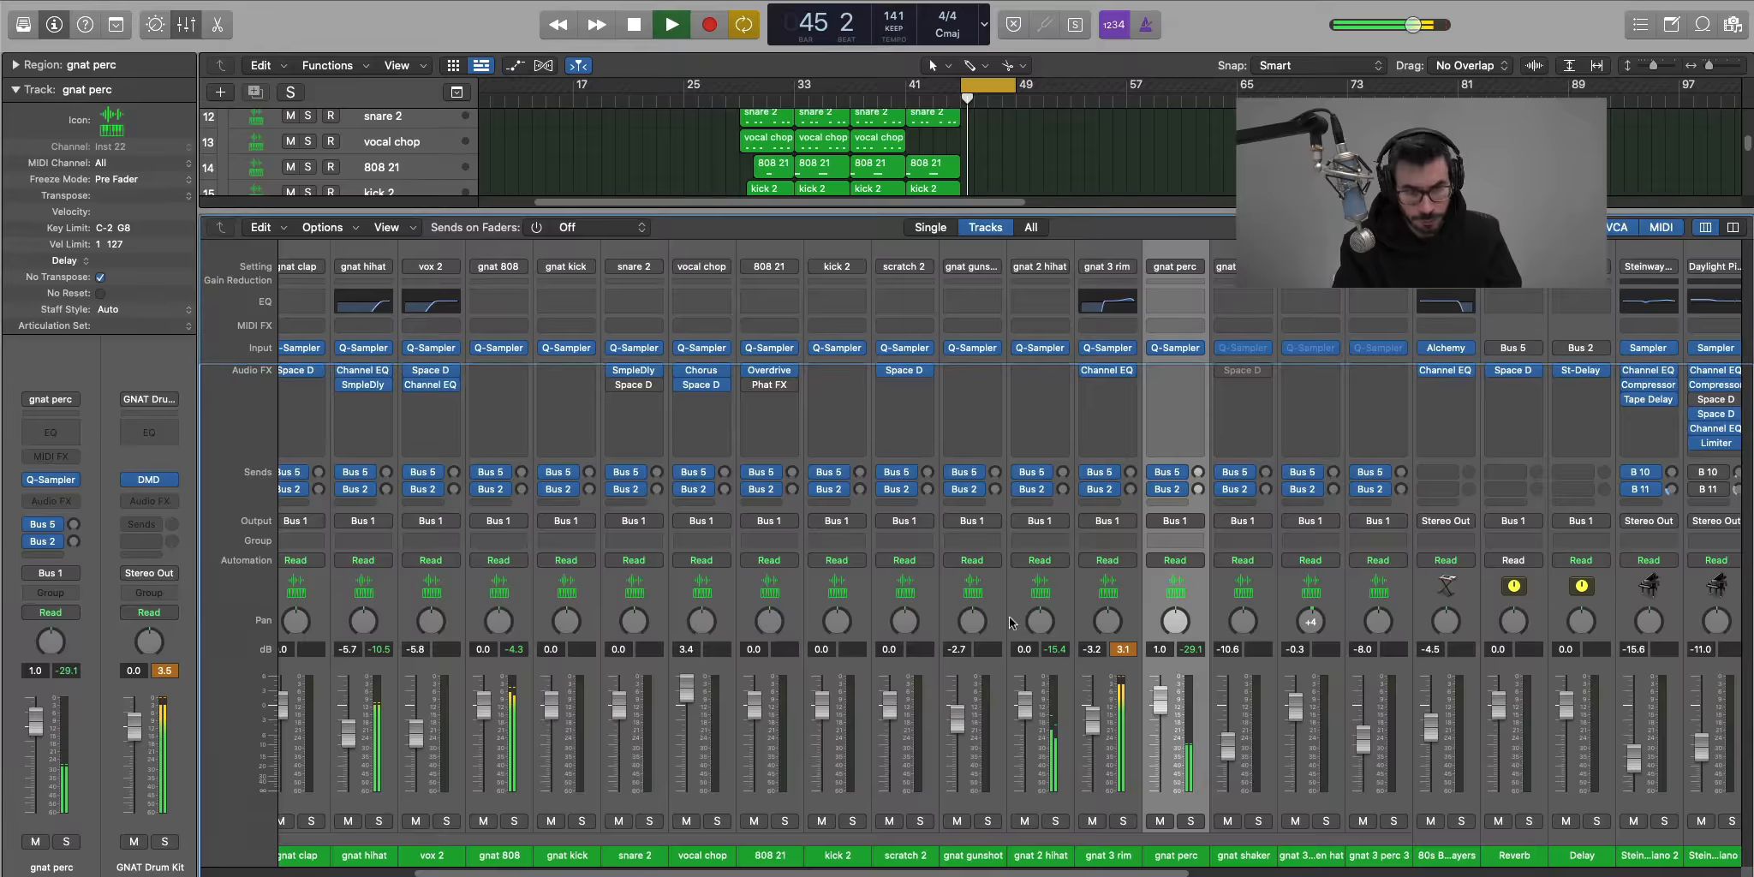
{"action": "key", "text": "x"}
Create a MIDI region on the gnat shaker track at bar 45, extend it to four bars and open its notes.
{"action": "left_click", "coordinate": [1008, 673], "text": "ctrl+alt"}
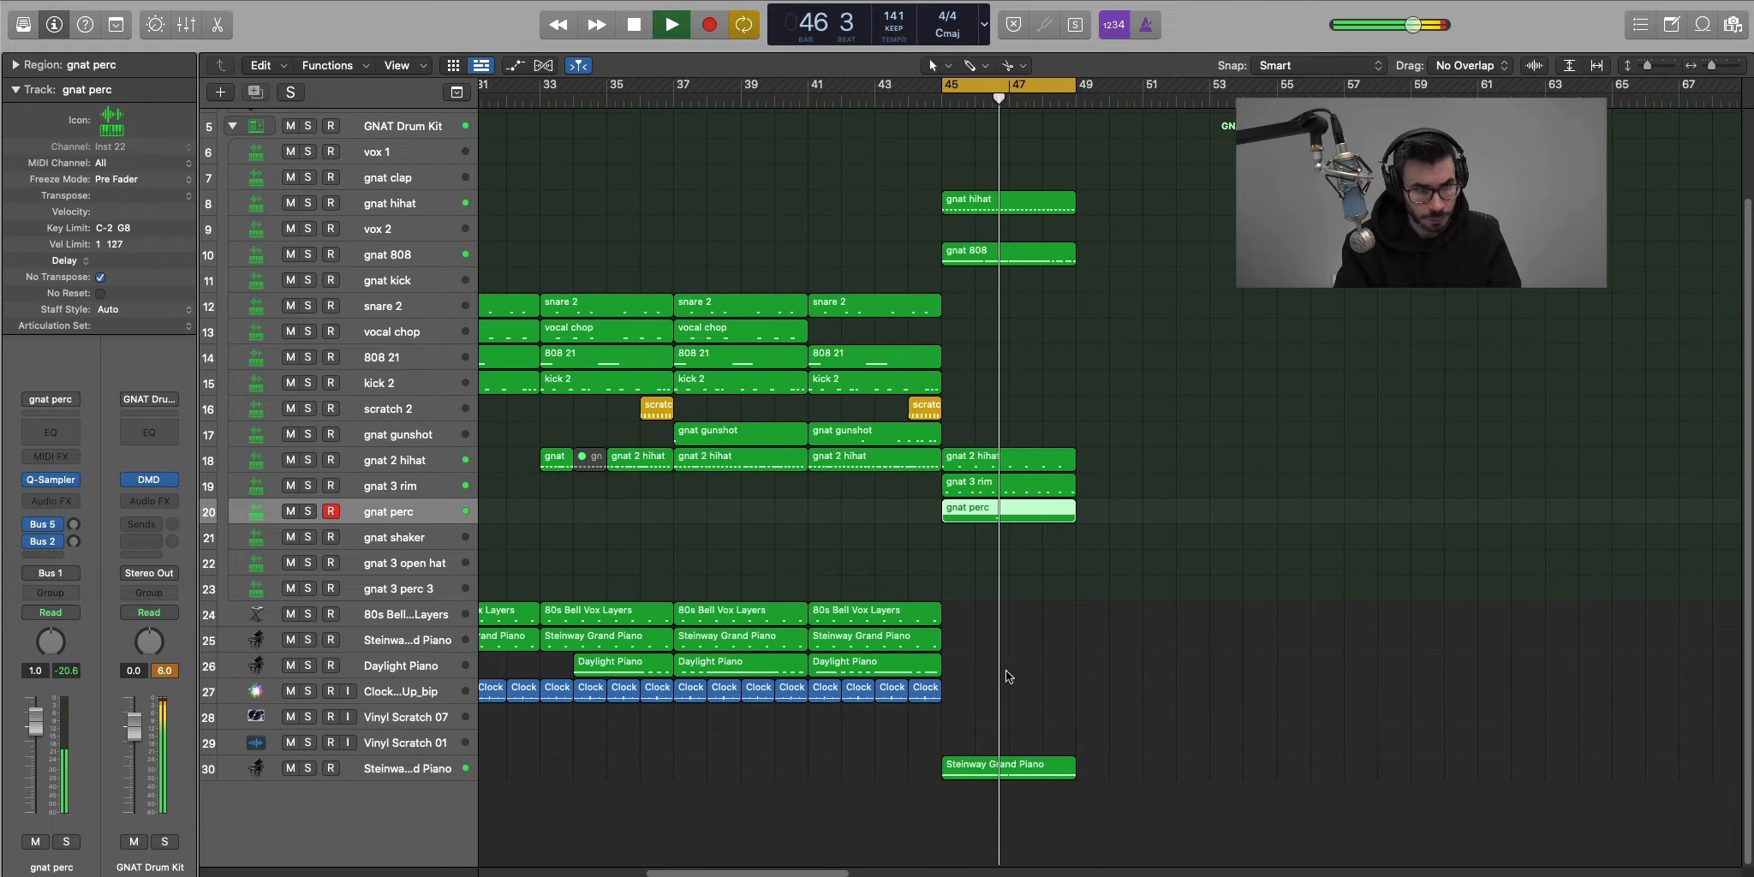
{"action": "right_click", "coordinate": [955, 538]}
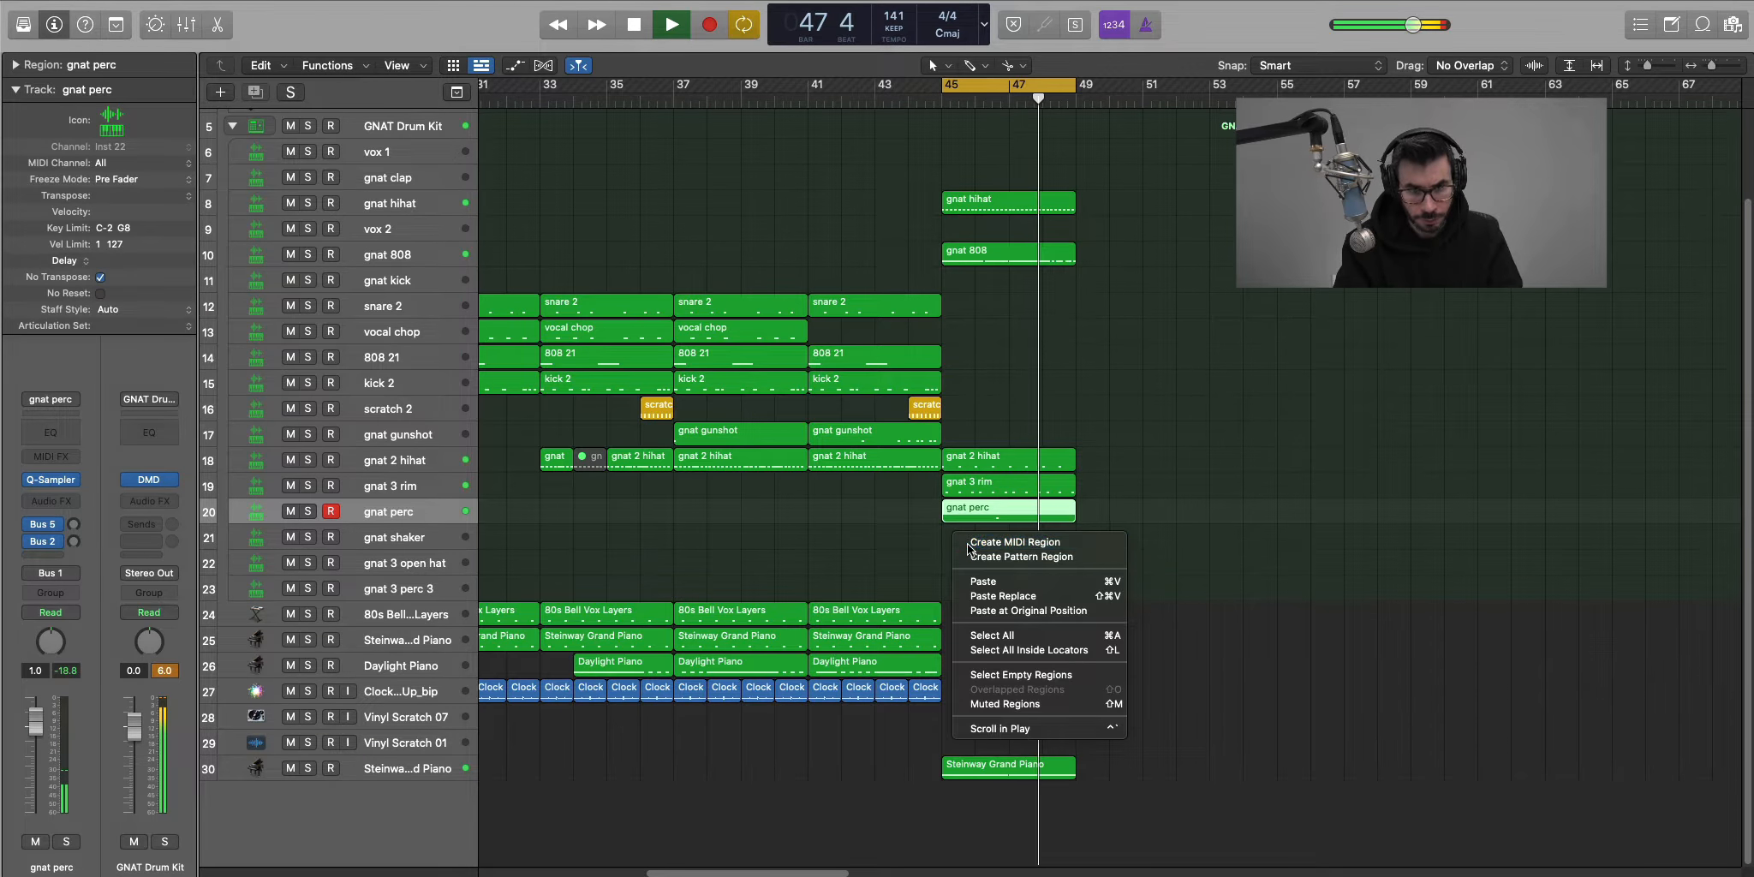
{"action": "left_click", "coordinate": [972, 542]}
{"action": "left_click_drag", "start_coordinate": [973, 545], "coordinate": [1076, 544]}
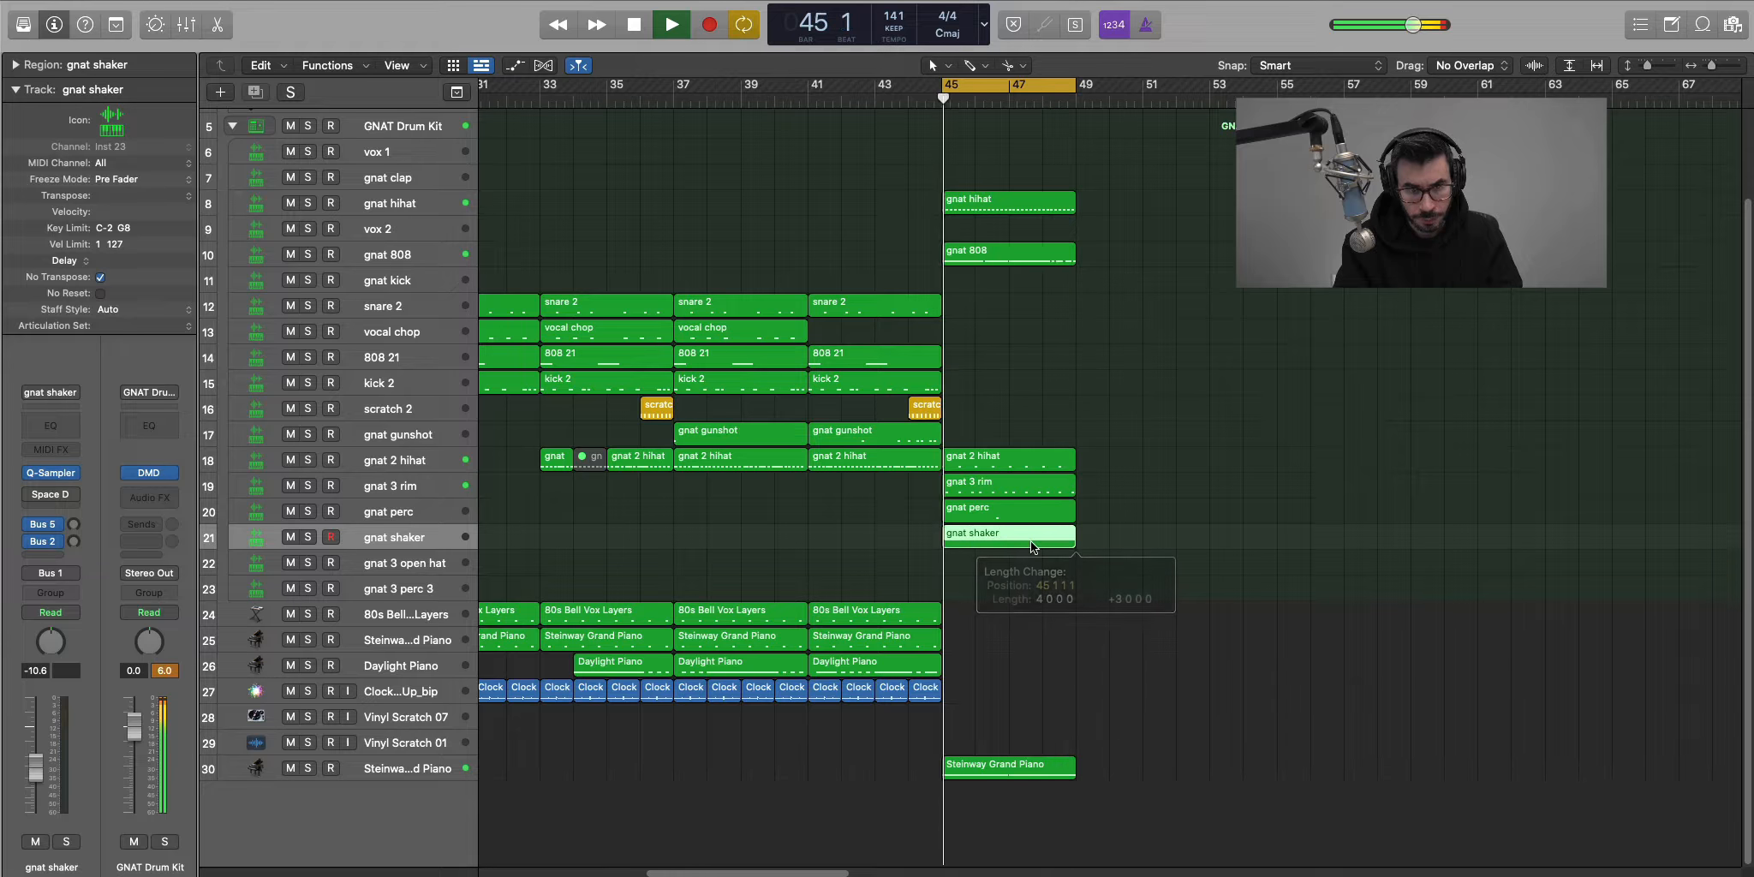
{"action": "double_click", "coordinate": [1030, 545]}
Place gnat shaker C2 notes on beat 2 of bars 45 to 48, plus two C3 notes around beat 4 of bar 48.
{"action": "key", "text": "space"}
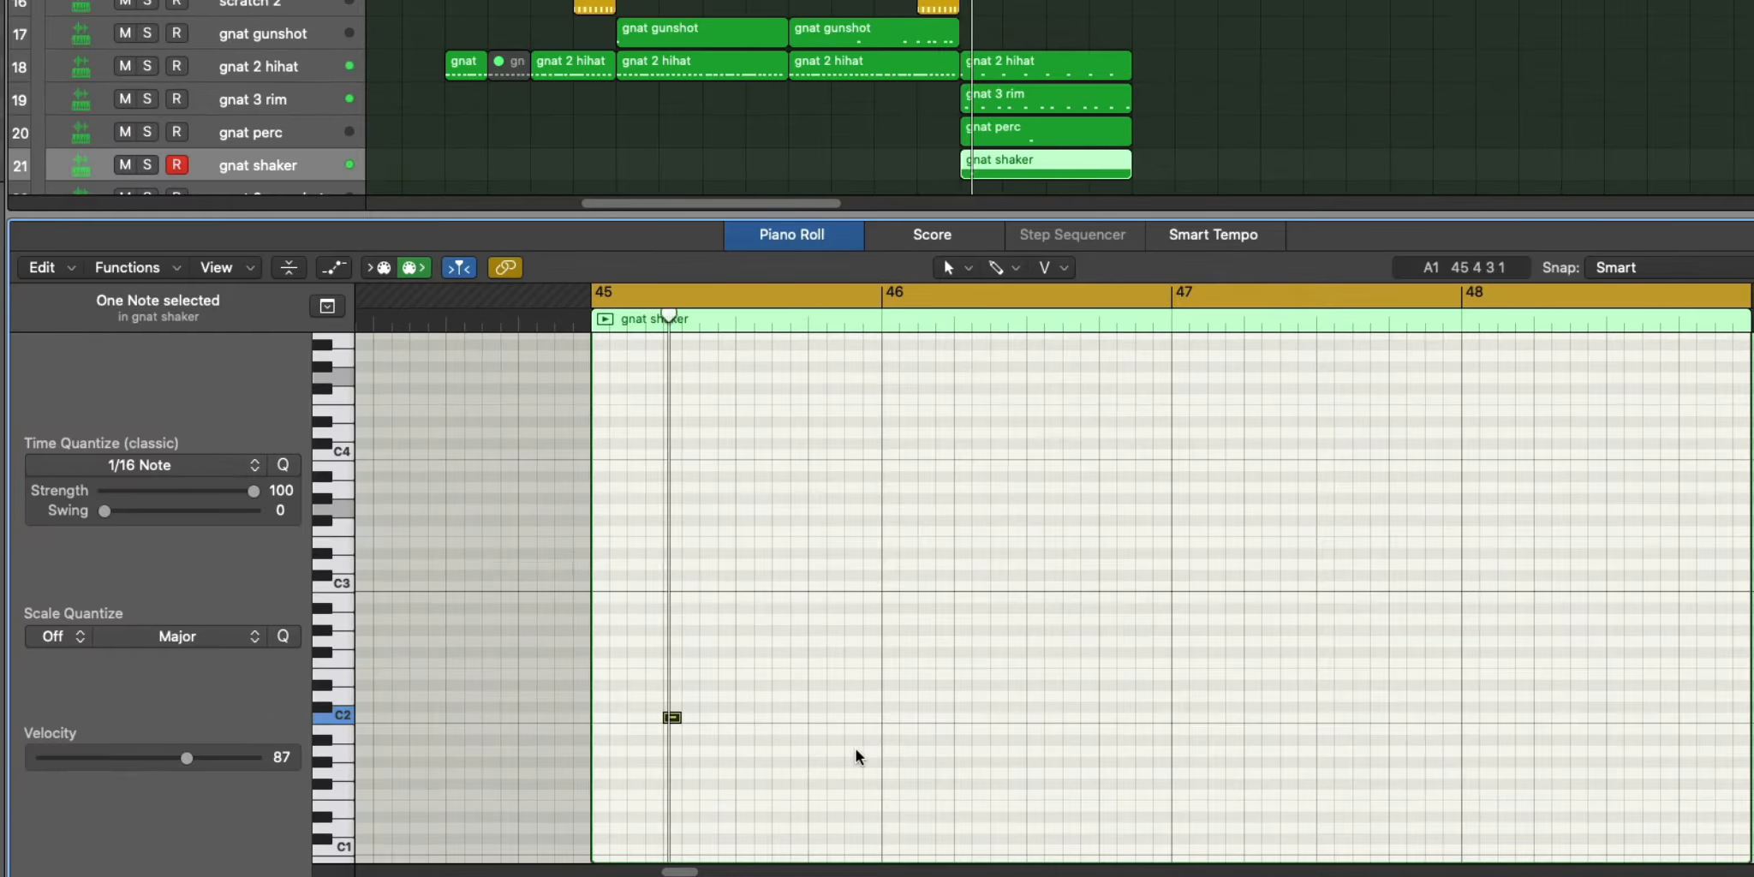
{"action": "left_click", "coordinate": [963, 717]}
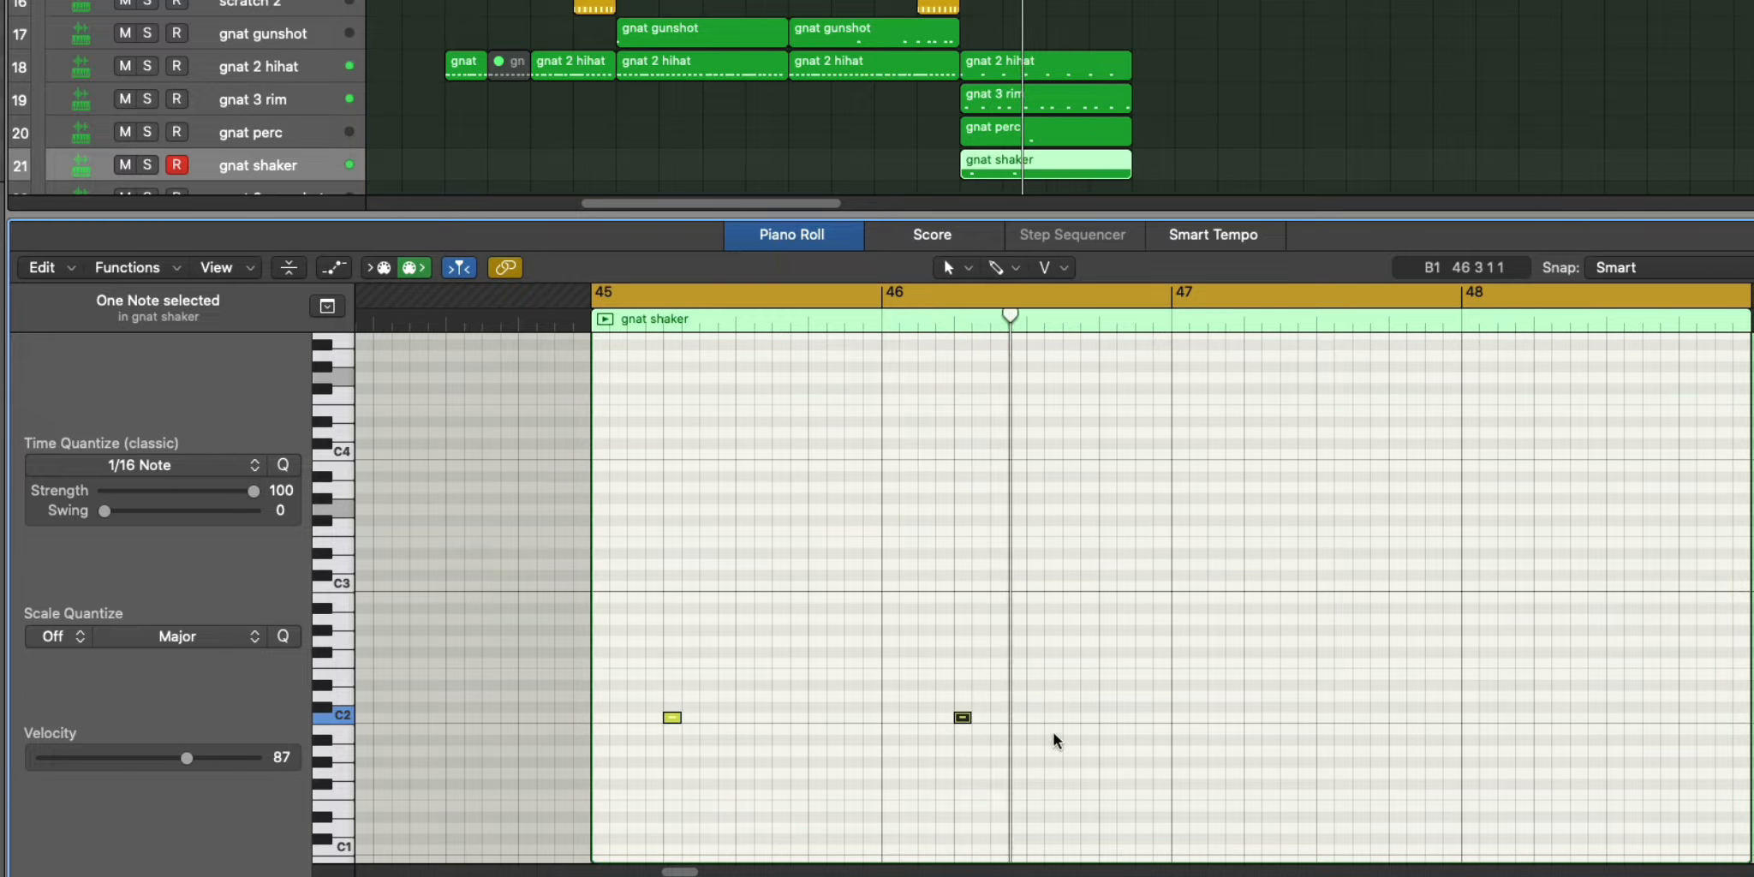
{"action": "left_click", "coordinate": [1252, 717]}
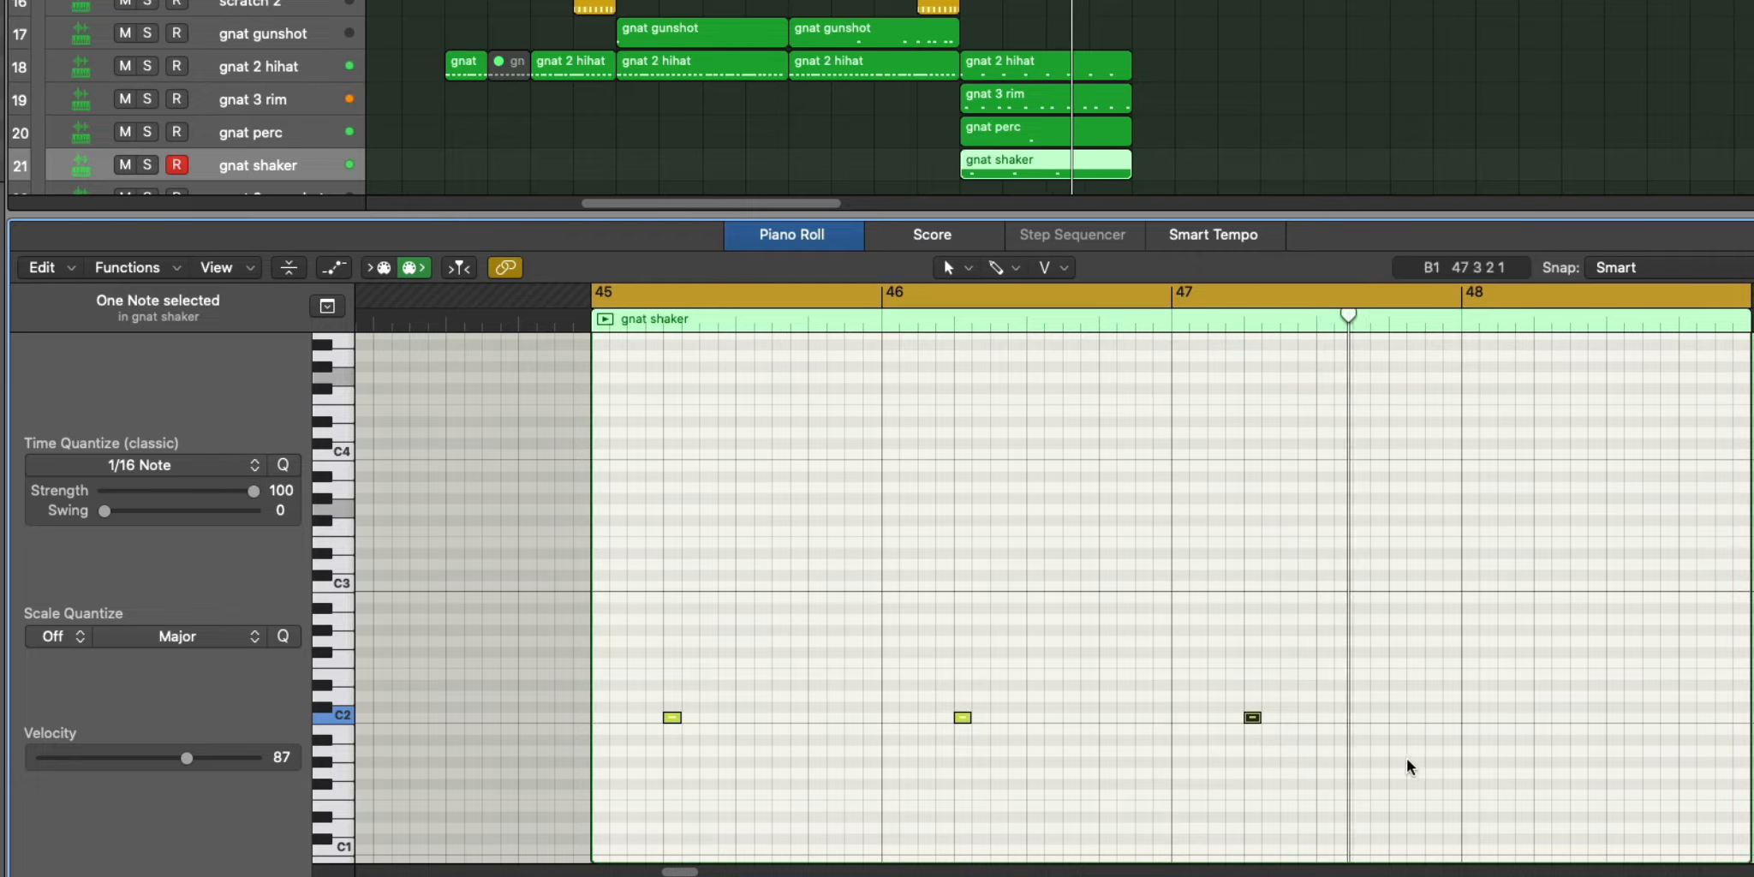
{"action": "left_click", "coordinate": [1555, 719]}
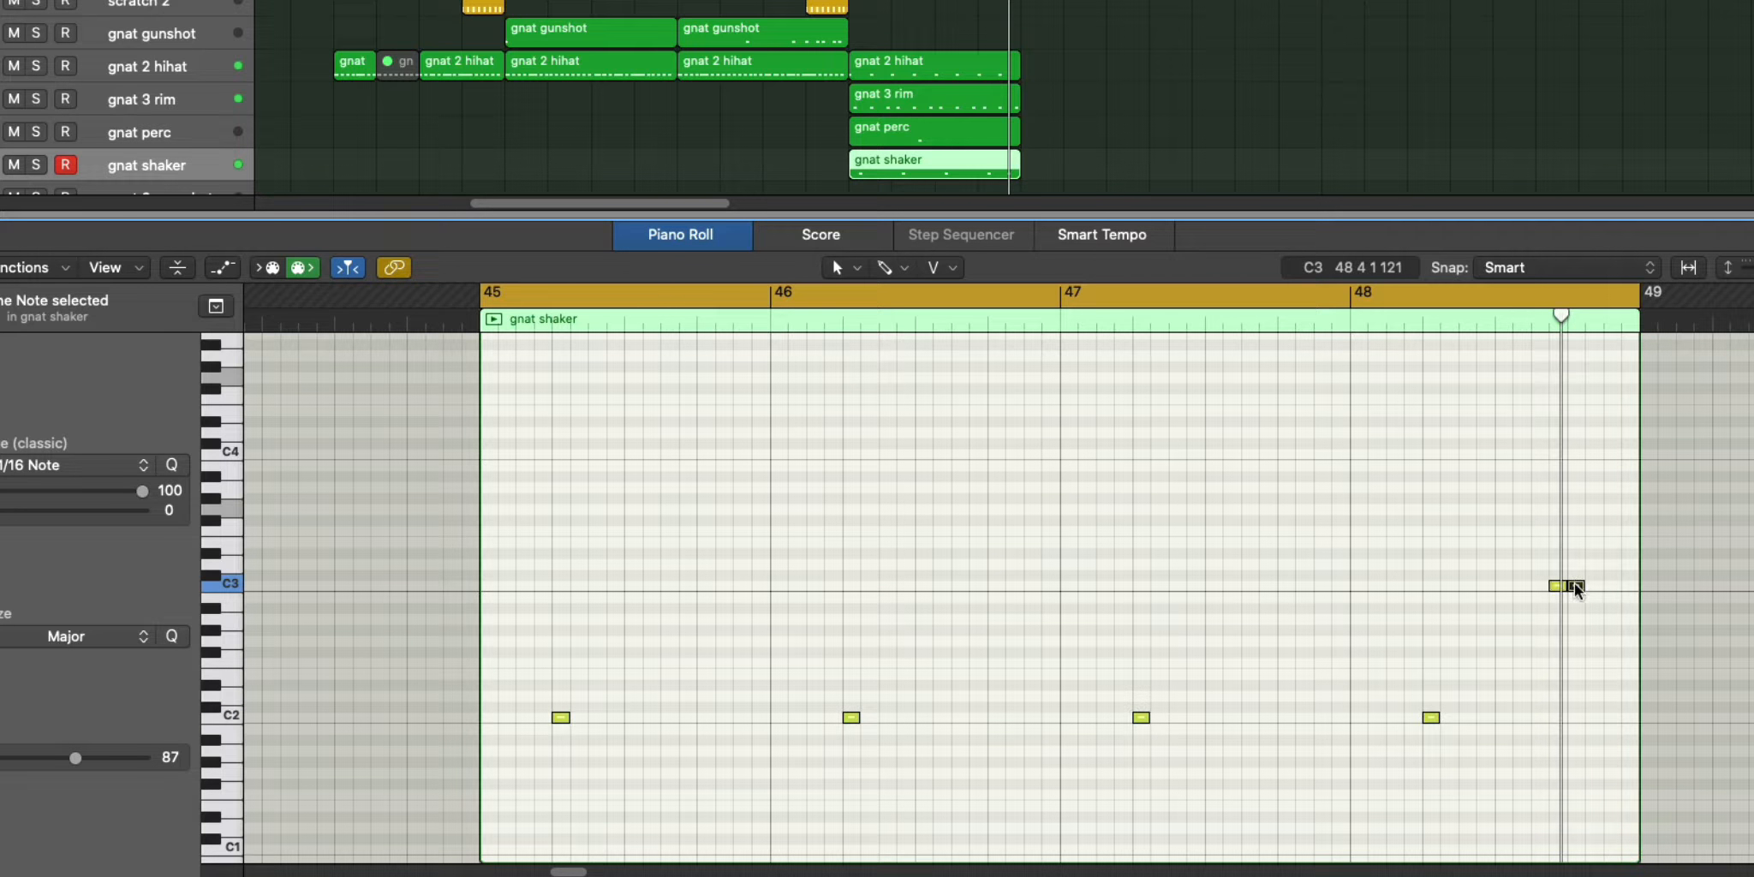
{"action": "left_click_drag", "start_coordinate": [1556, 584], "coordinate": [1539, 587]}
{"action": "key", "text": "space"}
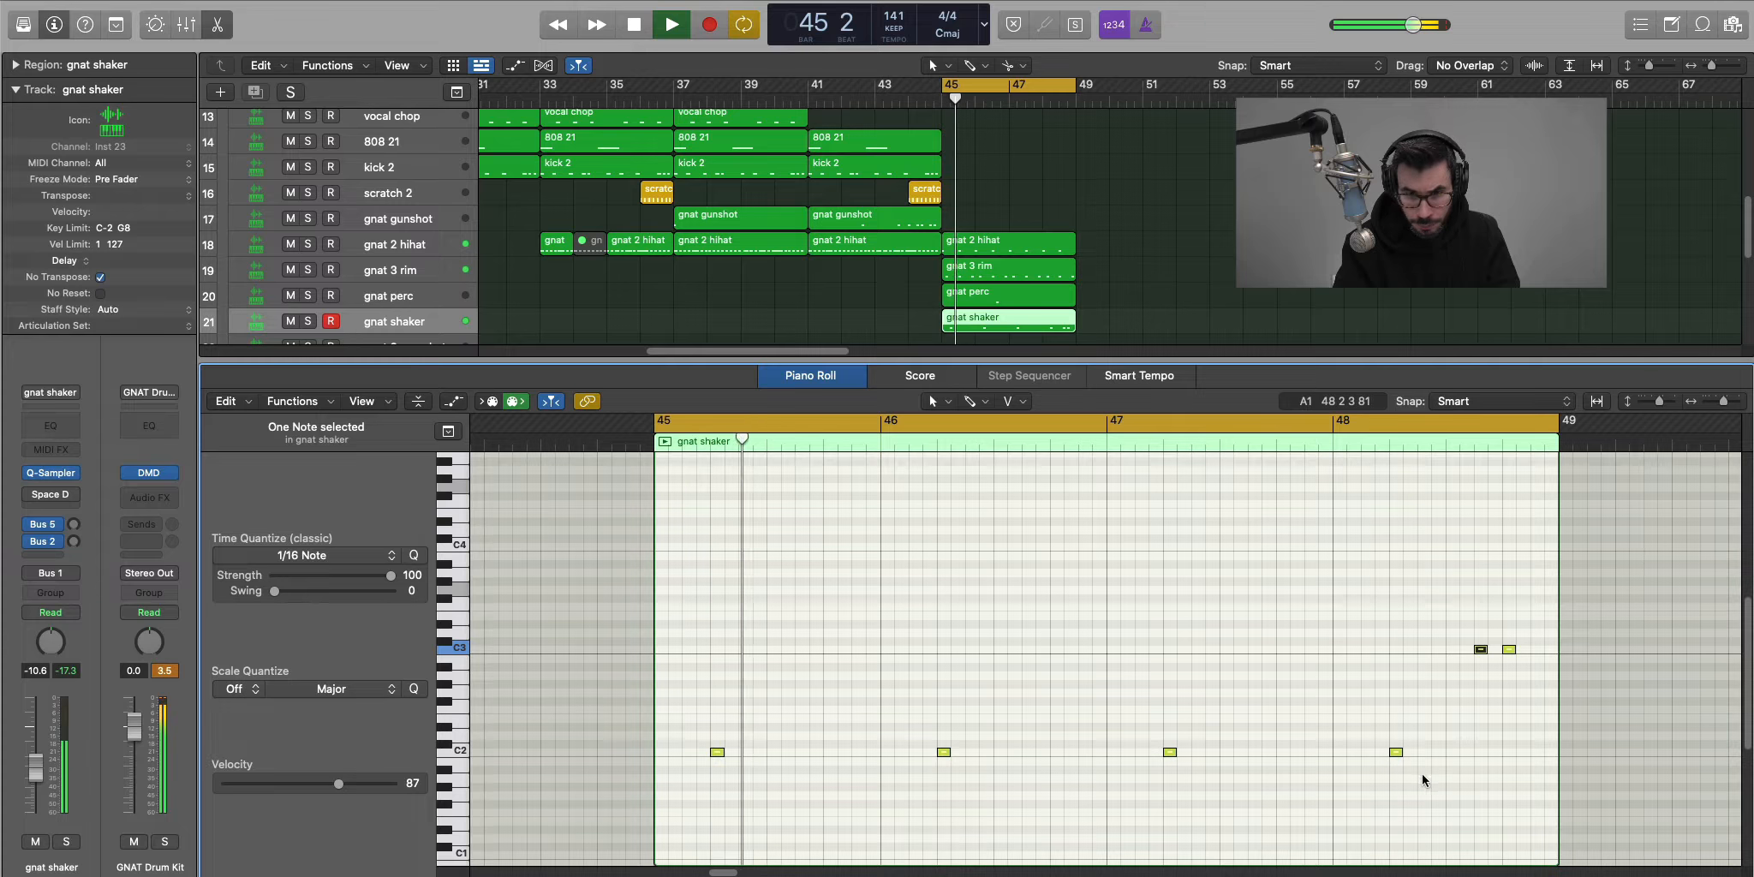
Set the velocity of the four C2 shaker notes to 39 and close the note editor.
{"action": "left_click_drag", "start_coordinate": [1423, 779], "coordinate": [685, 686]}
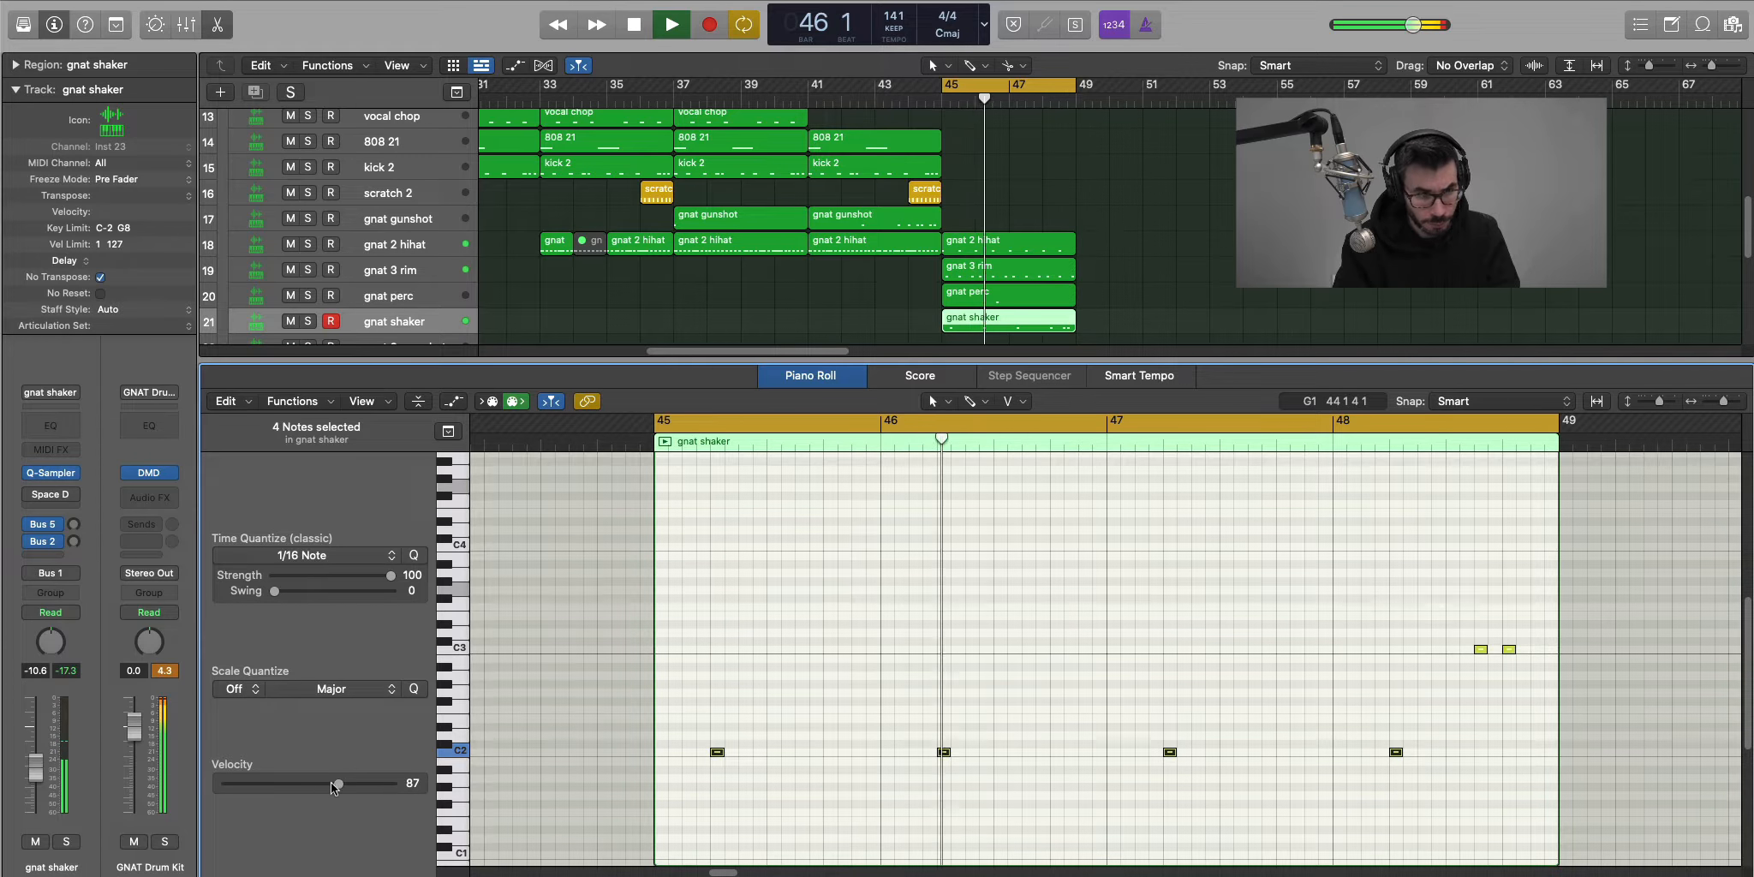
{"action": "left_click_drag", "start_coordinate": [339, 784], "coordinate": [274, 788]}
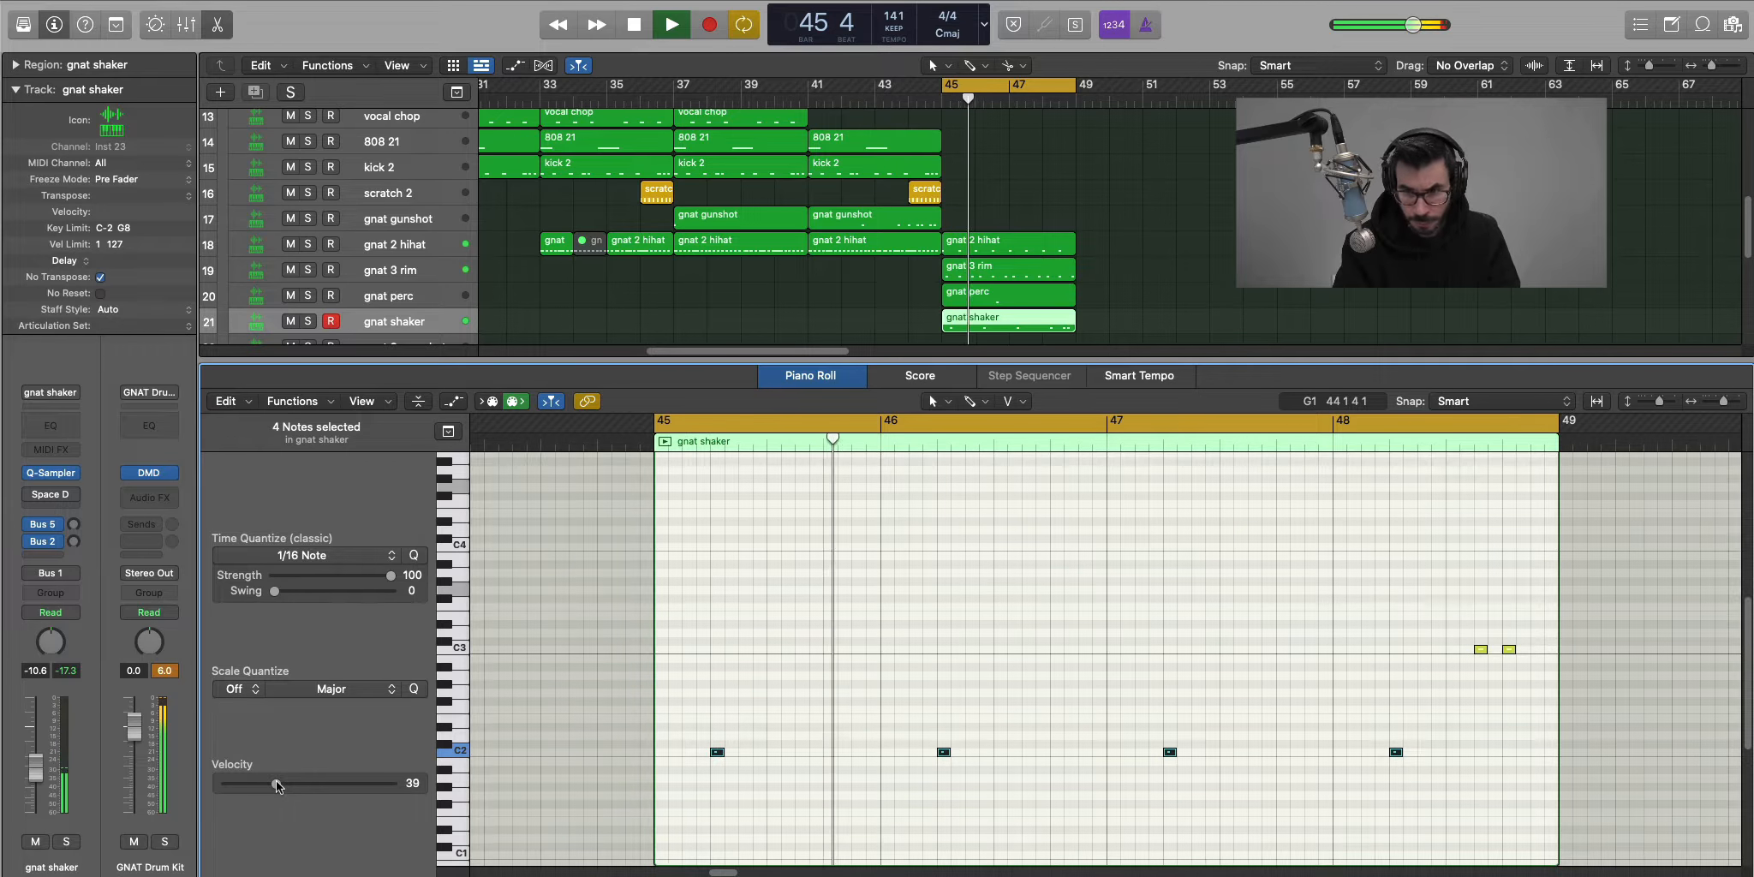
{"action": "key", "text": "p"}
{"action": "key", "text": "space"}
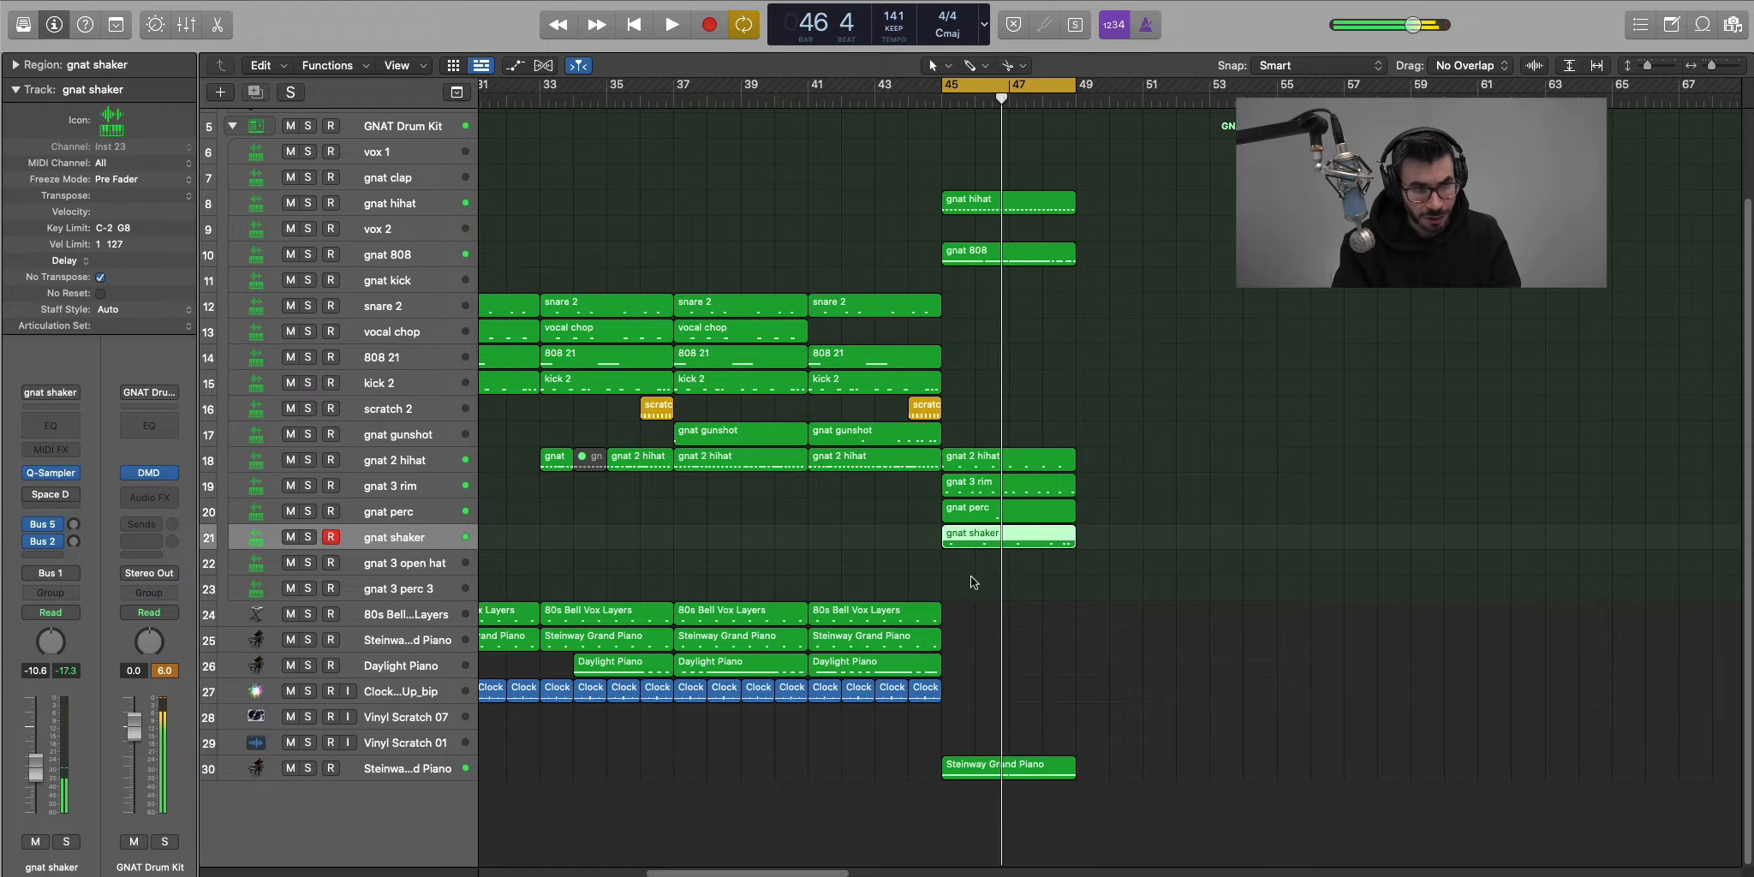
Create a four-bar gnat 3 open hat region at bar 45 with a C3 note on beat 4 of bar 45.
{"action": "right_click", "coordinate": [961, 566]}
{"action": "left_click", "coordinate": [993, 575]}
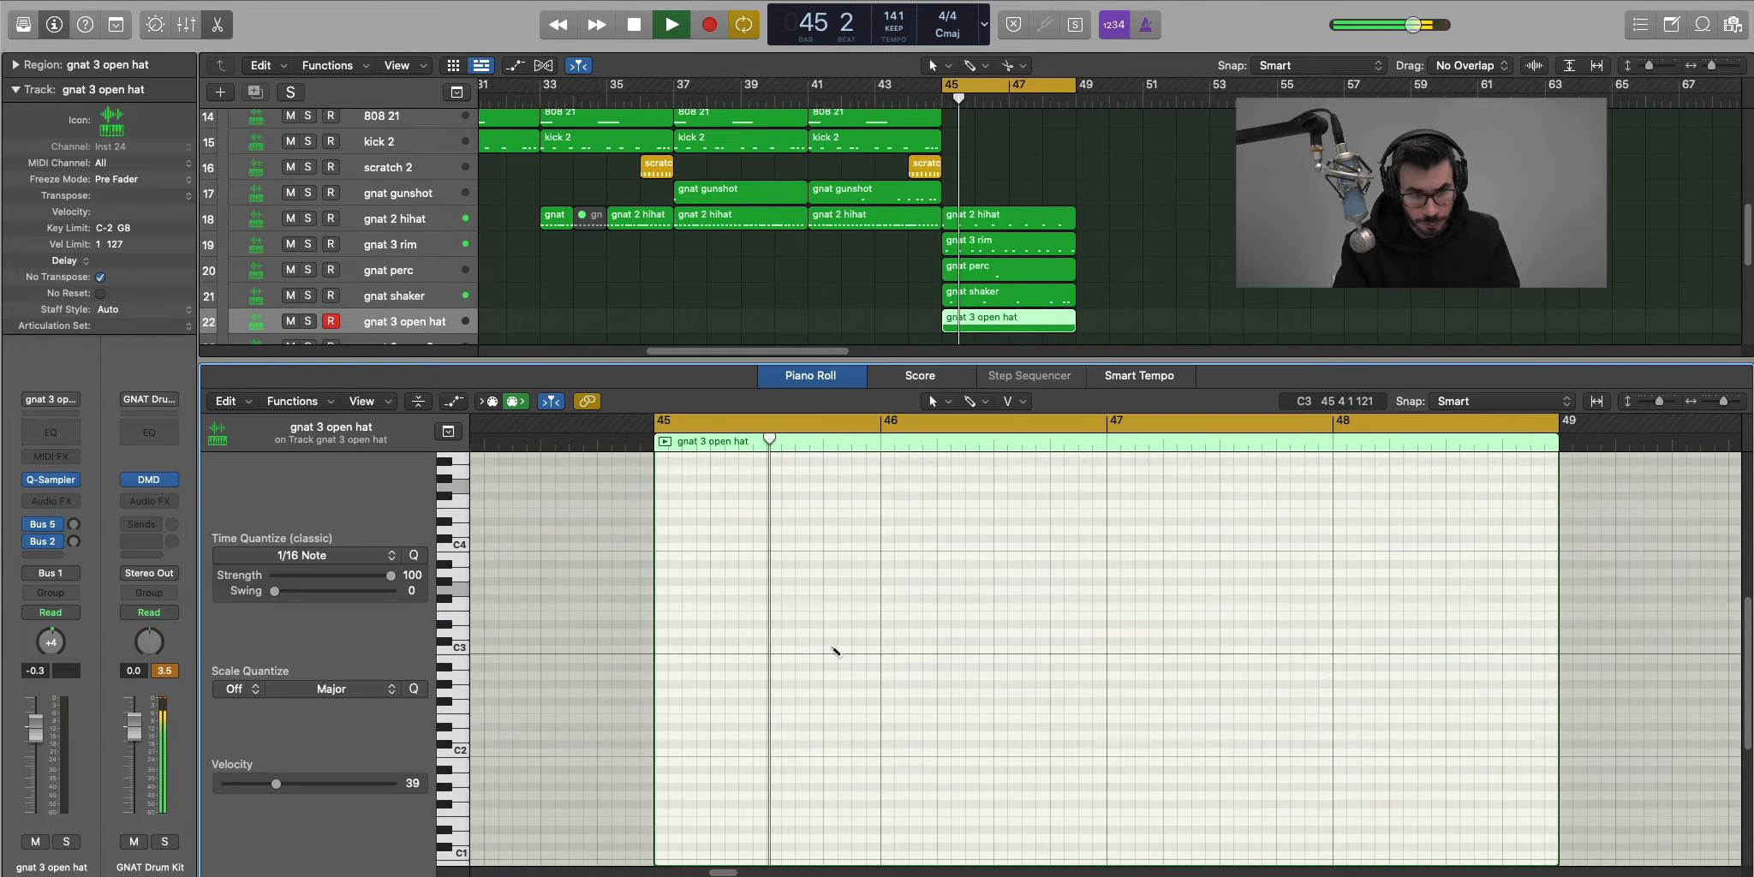
{"action": "left_click", "coordinate": [832, 648], "text": "super"}
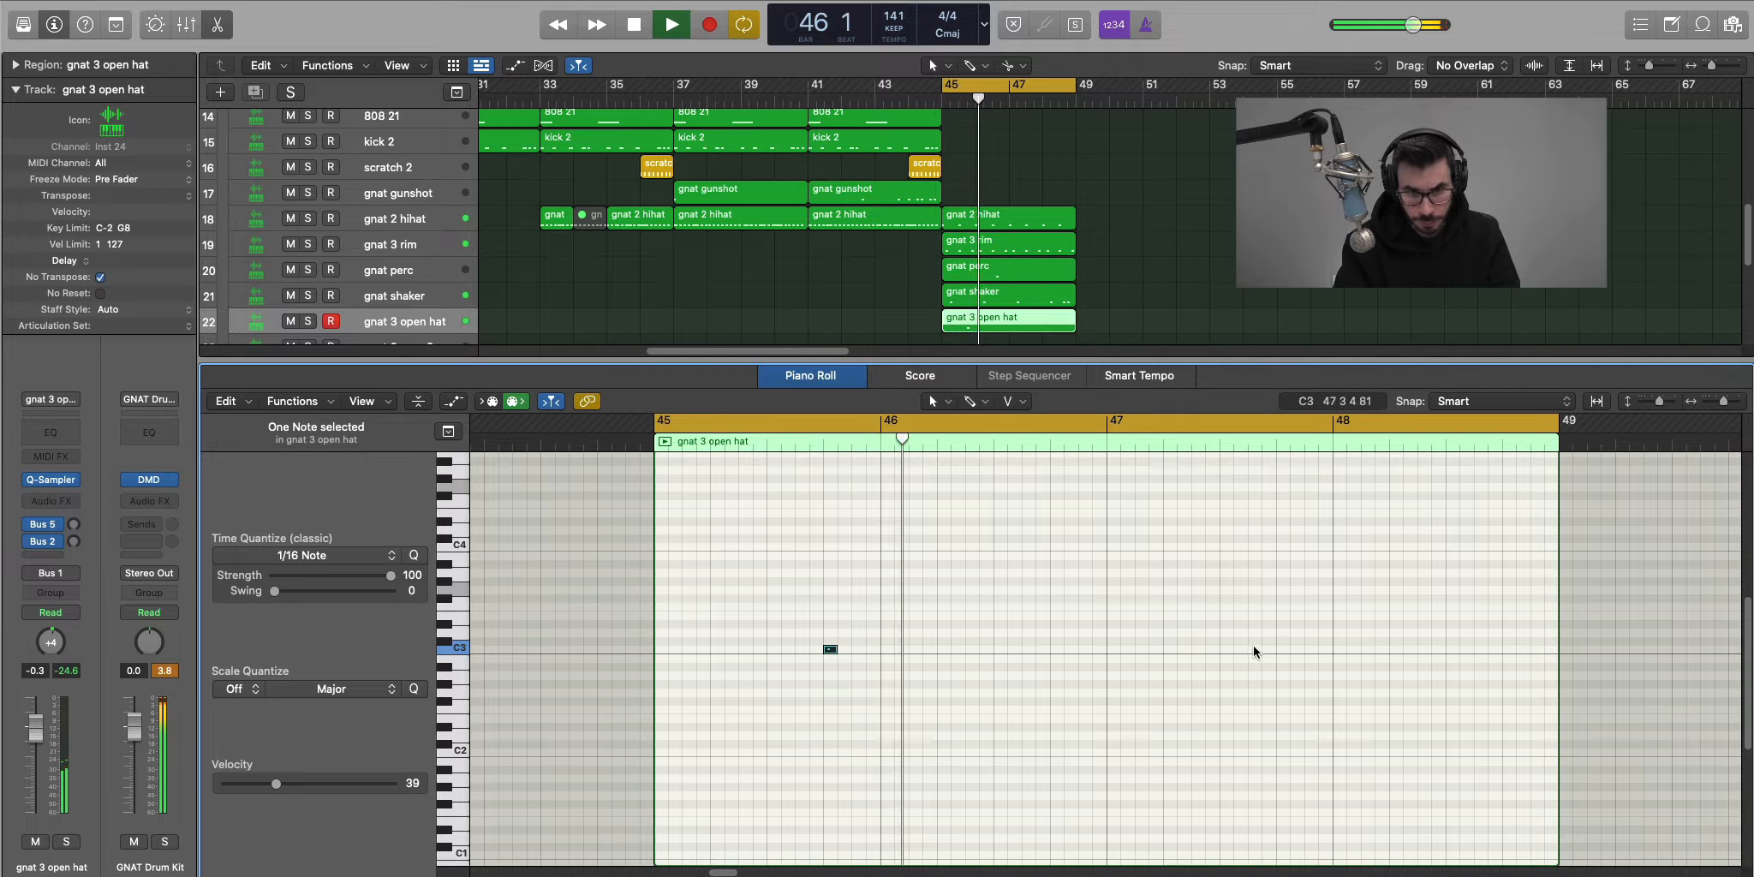
Set the open hat note's velocity to 72 and add another C3 note on beat 4 of bar 47 during playback.
{"action": "key", "text": "space"}
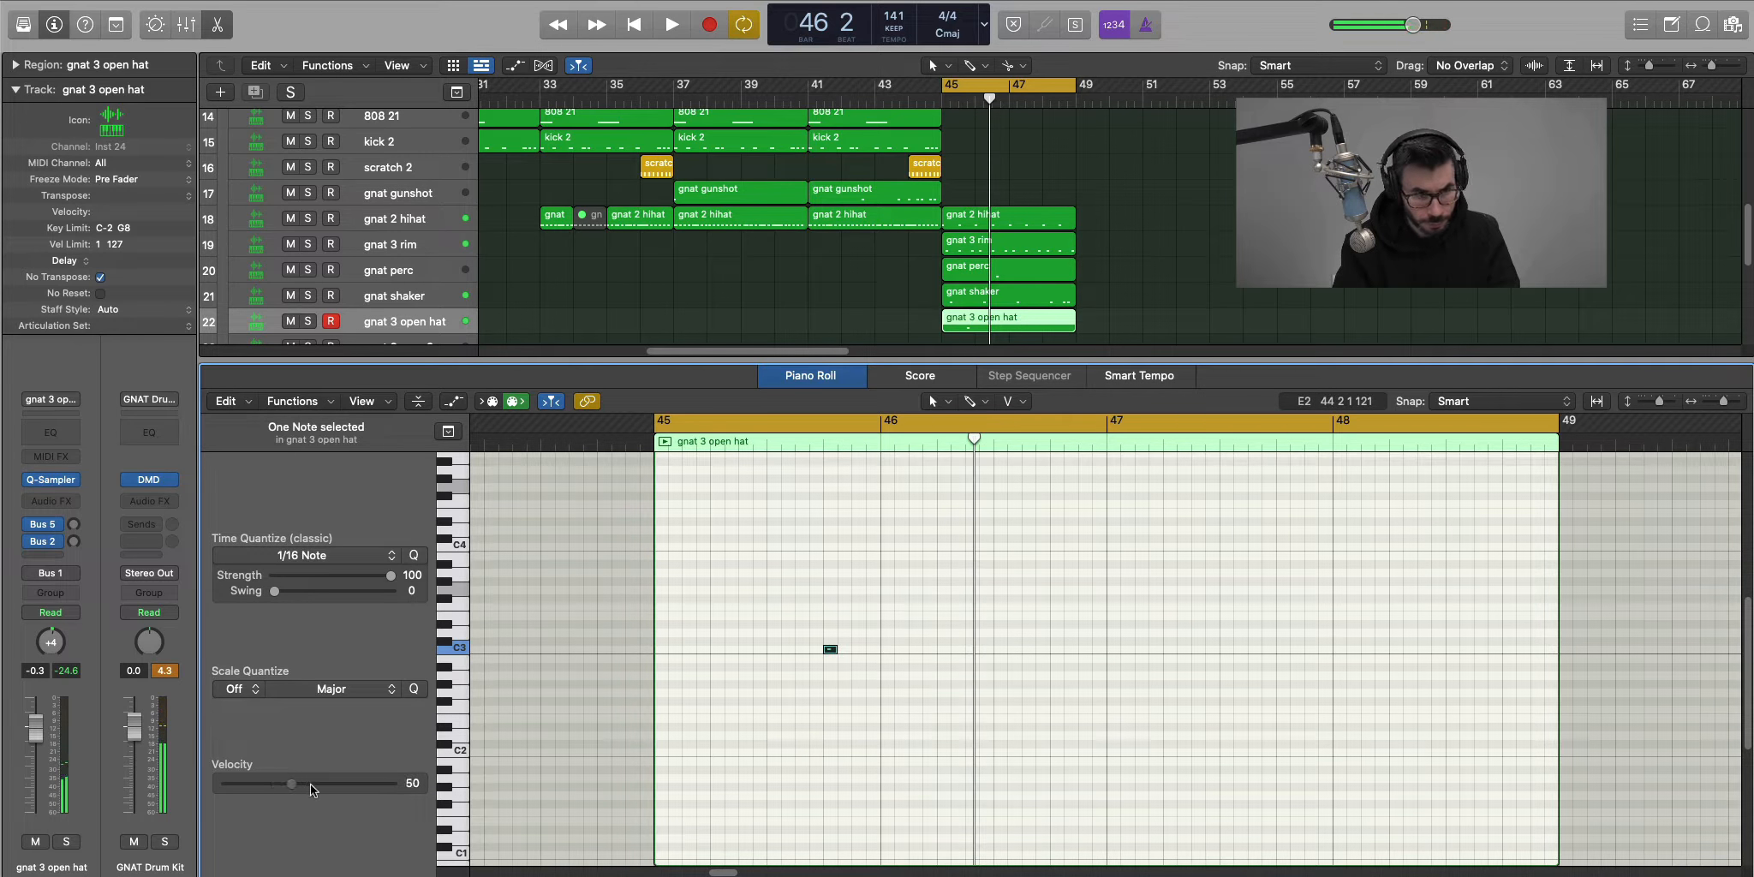
{"action": "left_click_drag", "start_coordinate": [311, 784], "coordinate": [321, 785]}
{"action": "key", "text": "space"}
{"action": "left_click", "coordinate": [869, 722]}
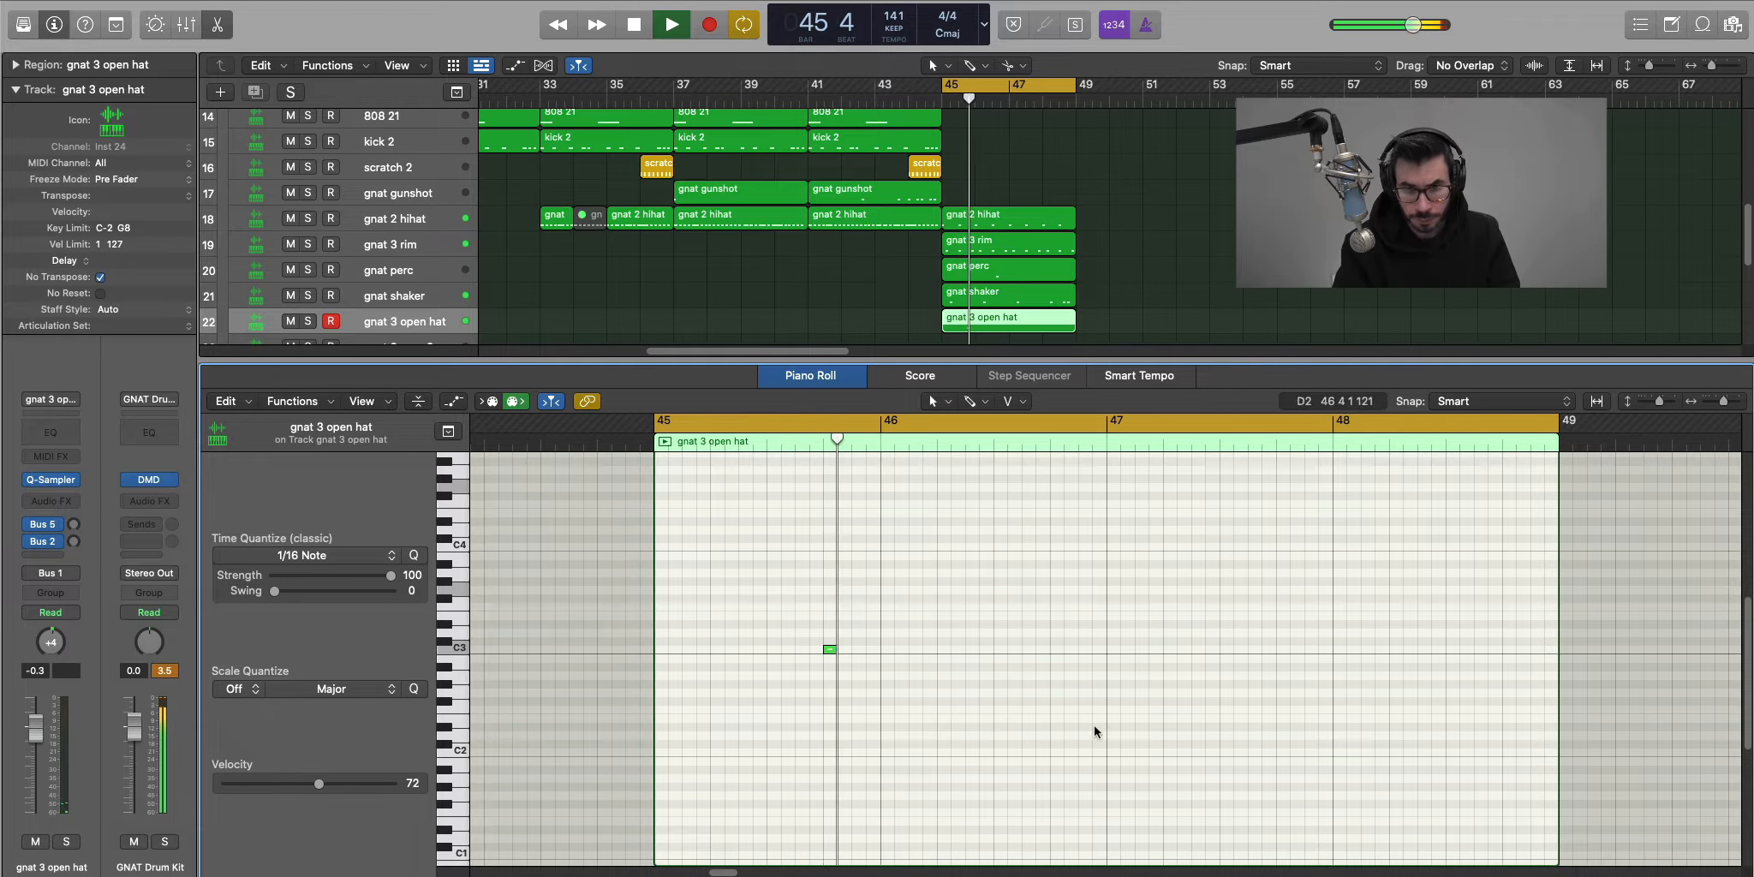
{"action": "left_click", "coordinate": [1284, 651]}
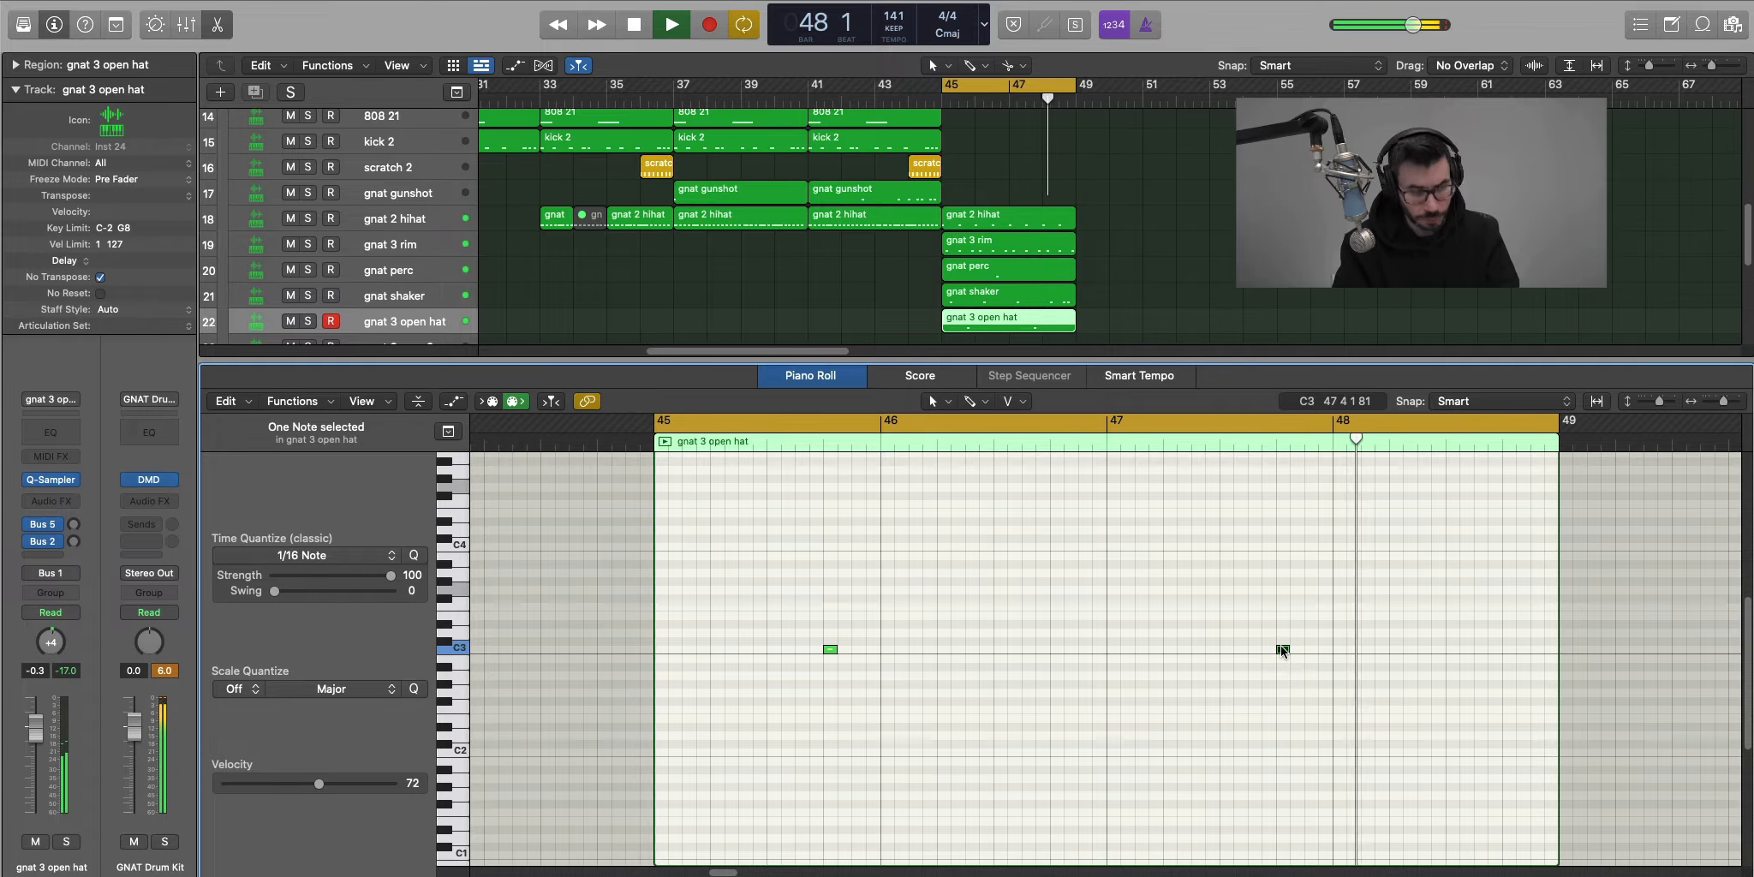
{"action": "key", "text": "e"}
Create a four-bar gnat 3 perc 3 region at bar 45 and open it for note editing during playback.
{"action": "right_click", "coordinate": [963, 593]}
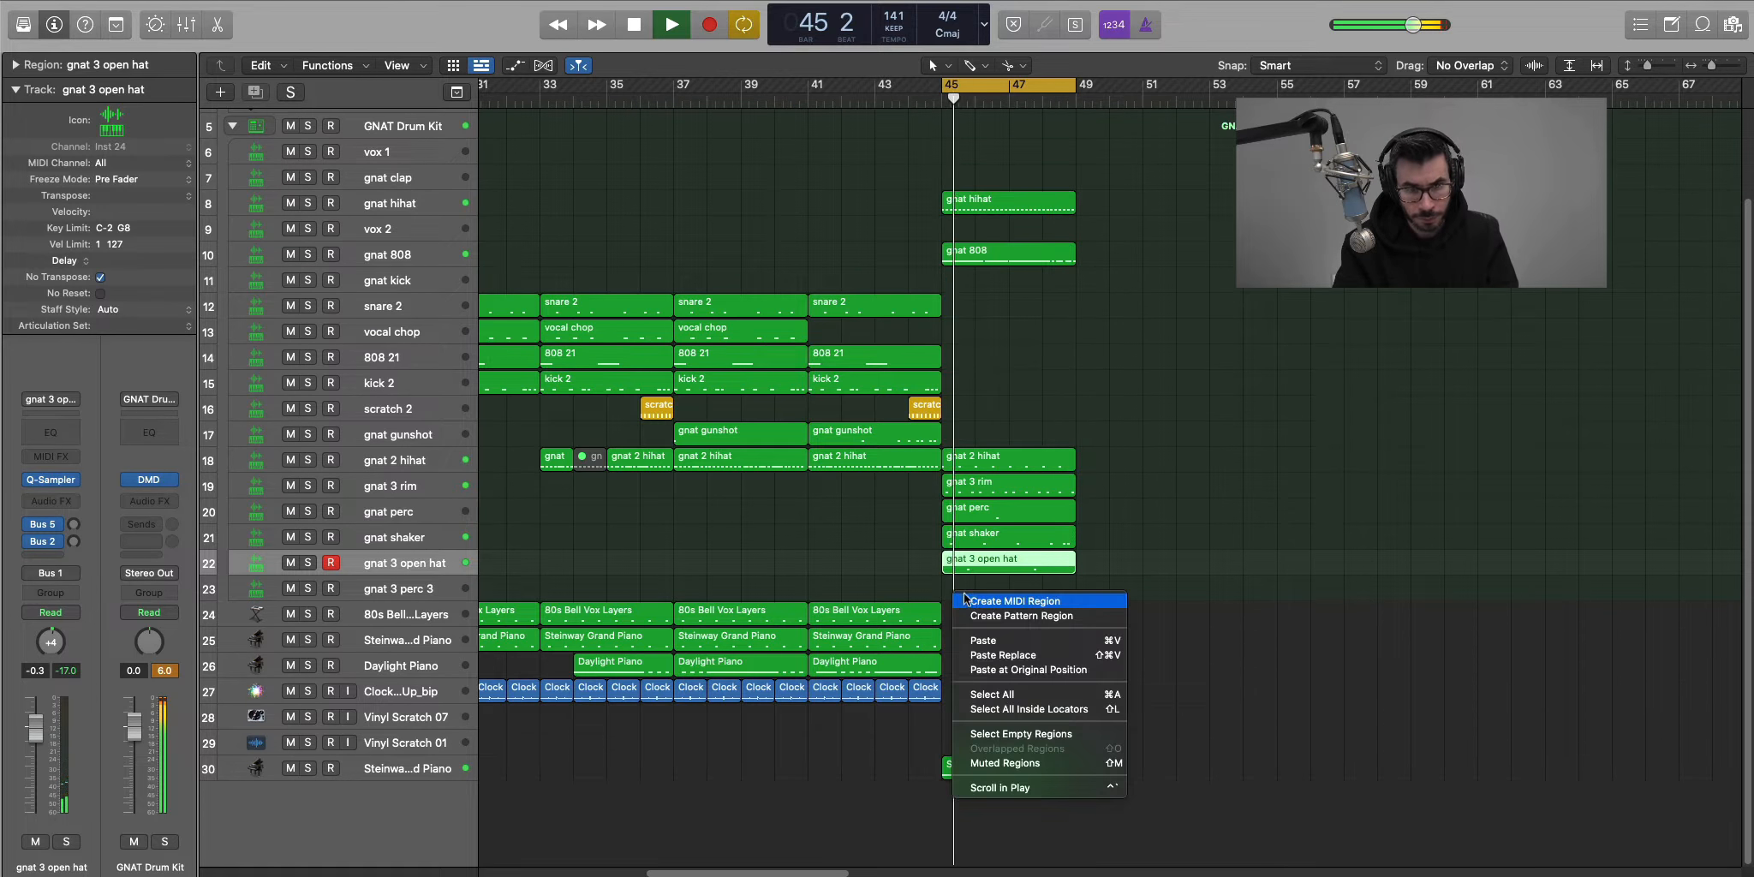
{"action": "left_click", "coordinate": [974, 600]}
{"action": "key", "text": "space"}
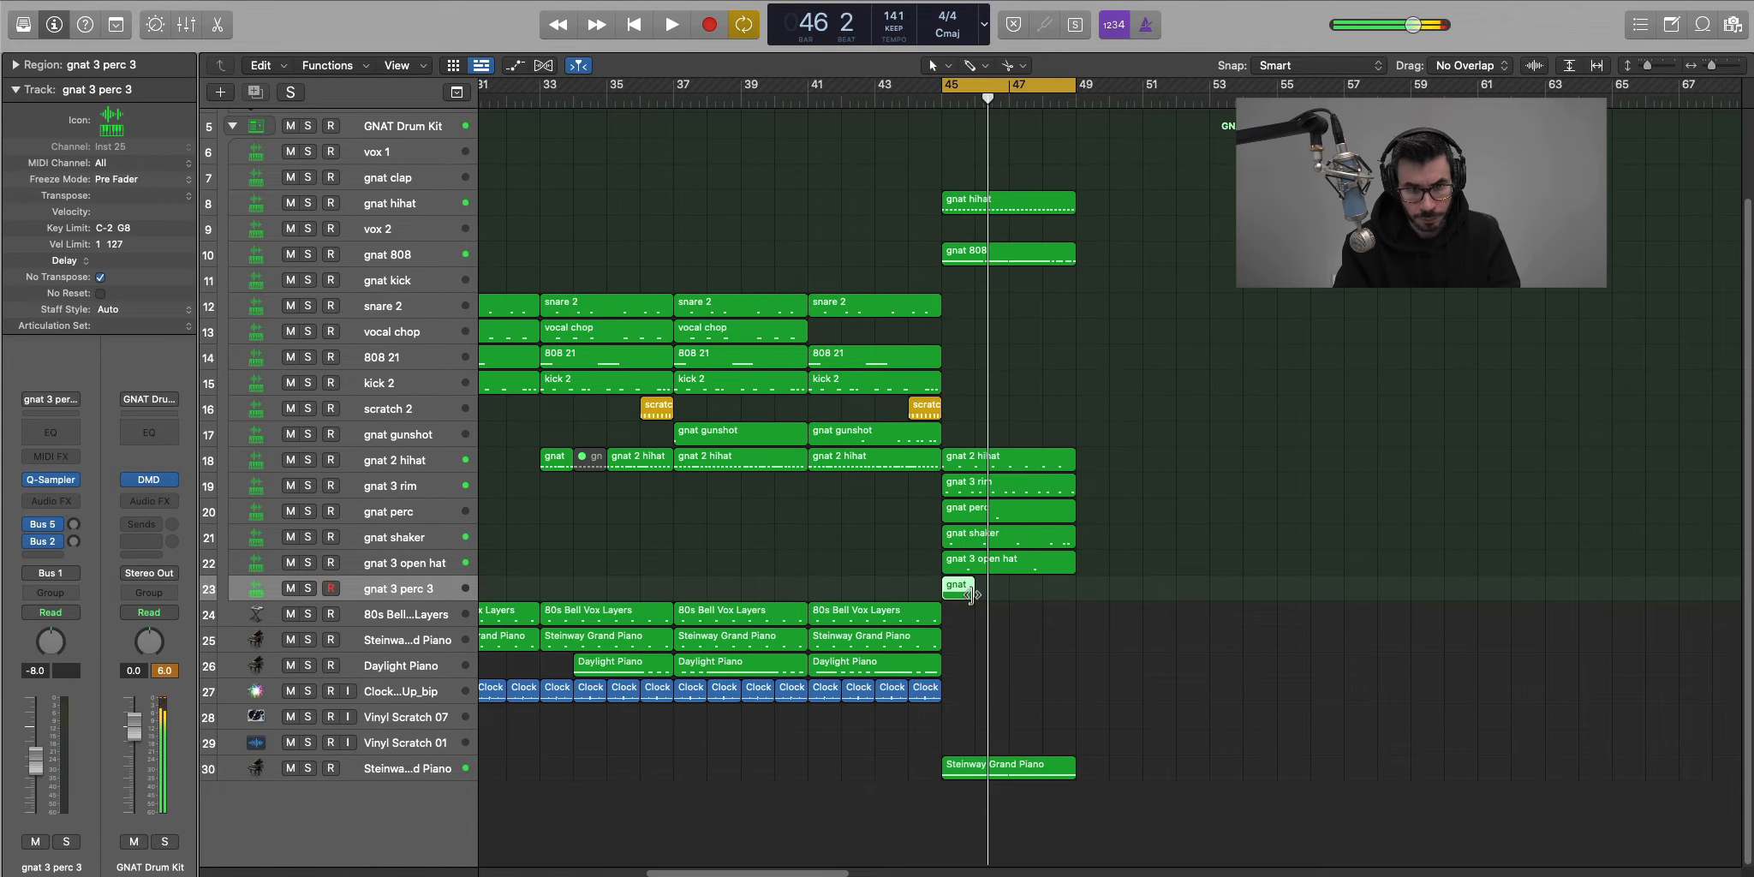
{"action": "left_click_drag", "start_coordinate": [976, 588], "coordinate": [1077, 599]}
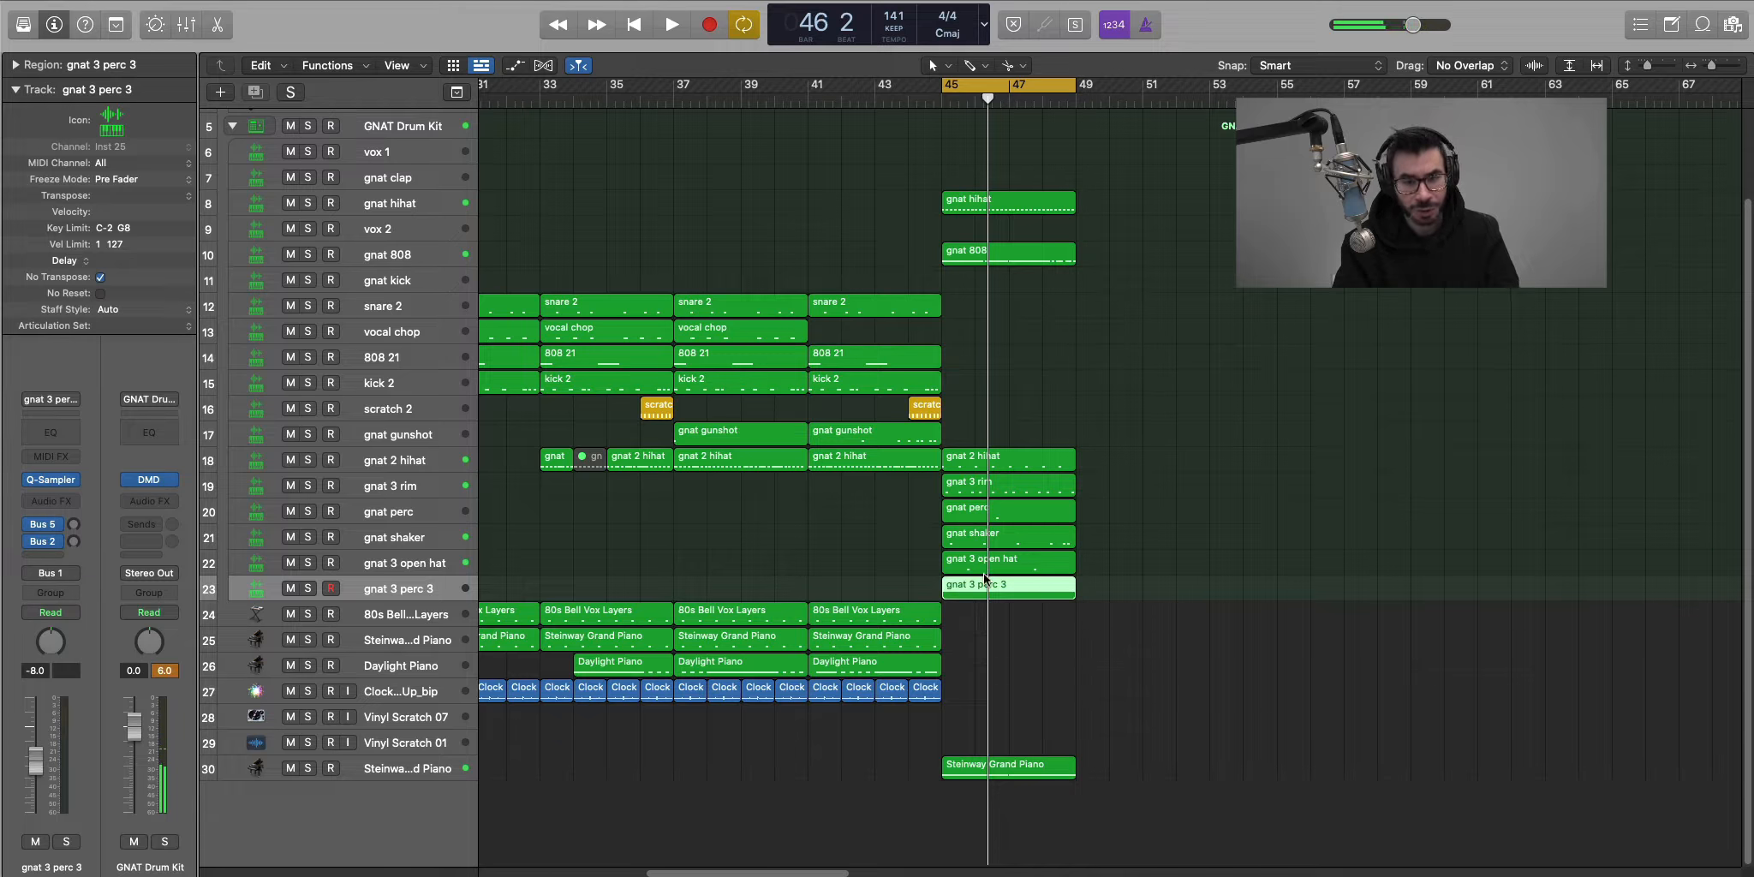
{"action": "key", "text": "e"}
{"action": "key", "text": "space"}
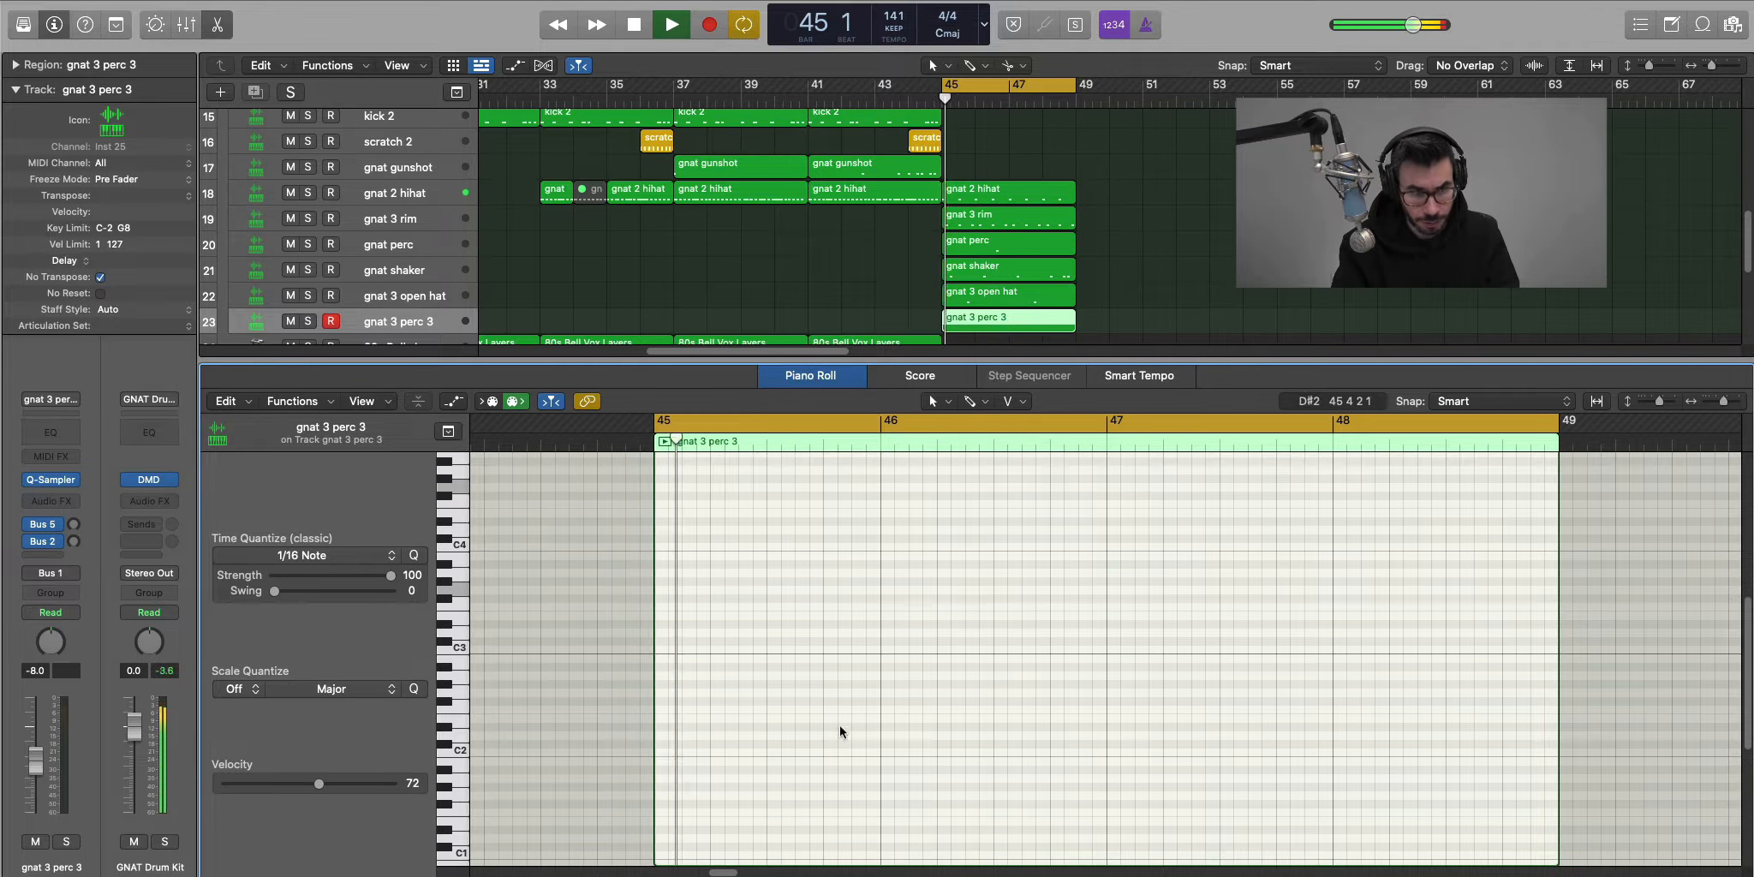
Place gnat 3 perc 3 C2 notes on beat 2 of bars 45 to 48, plus two C3 notes around beat 4 of bar 48.
{"action": "key", "text": "space"}
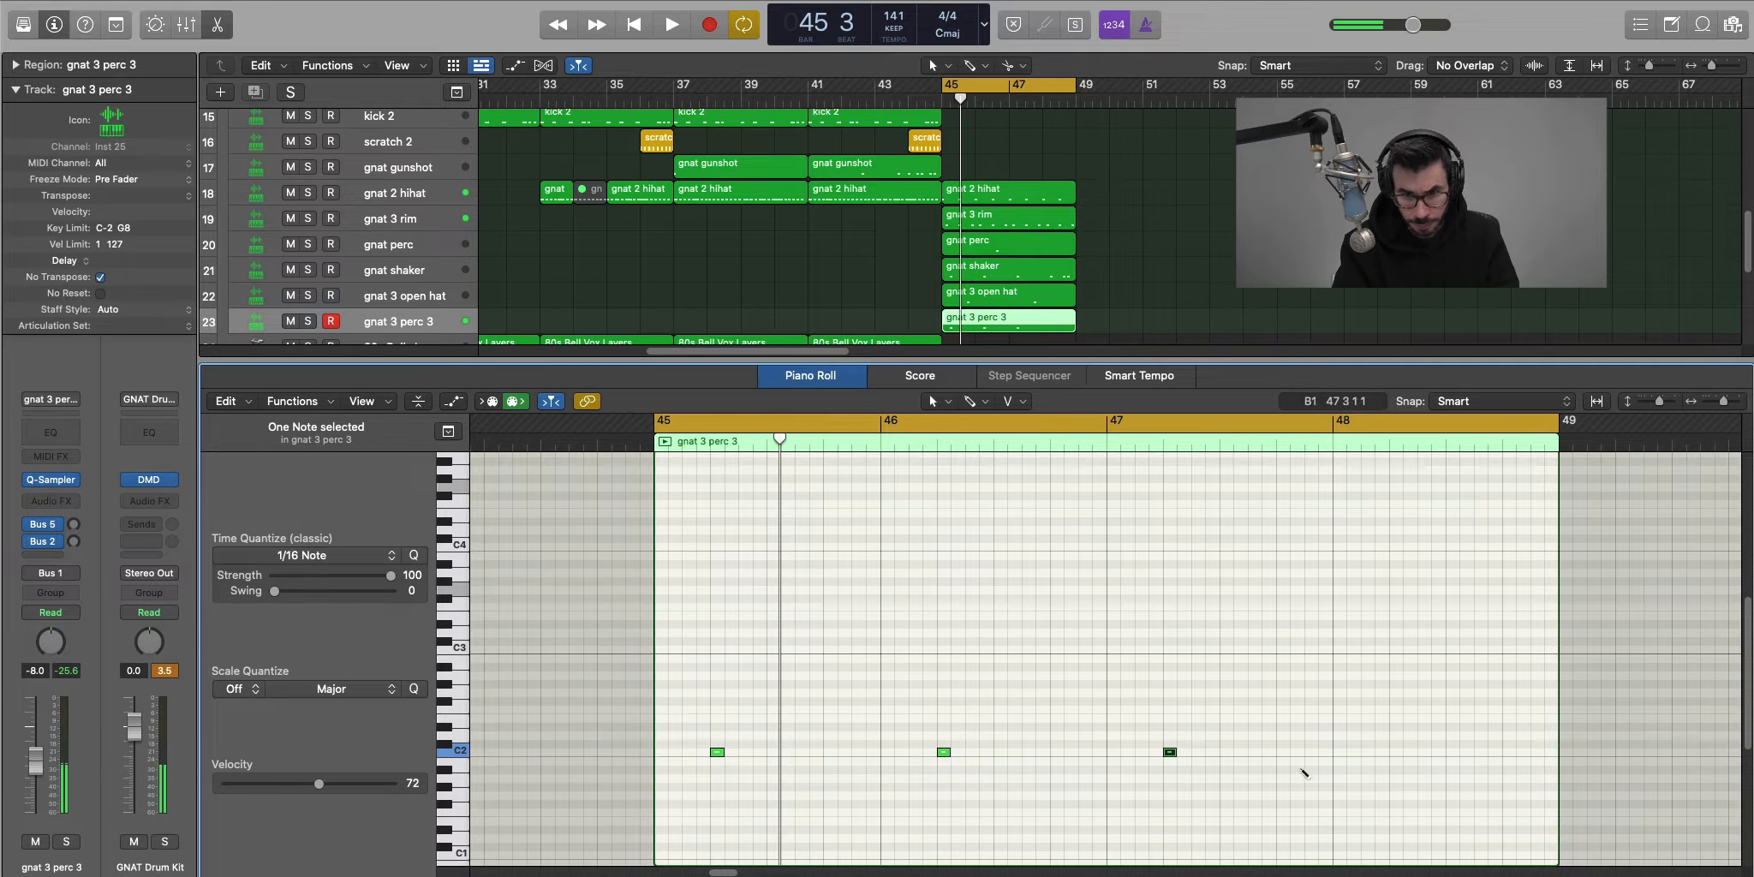
{"action": "left_click", "coordinate": [1397, 753]}
{"action": "key", "text": "space"}
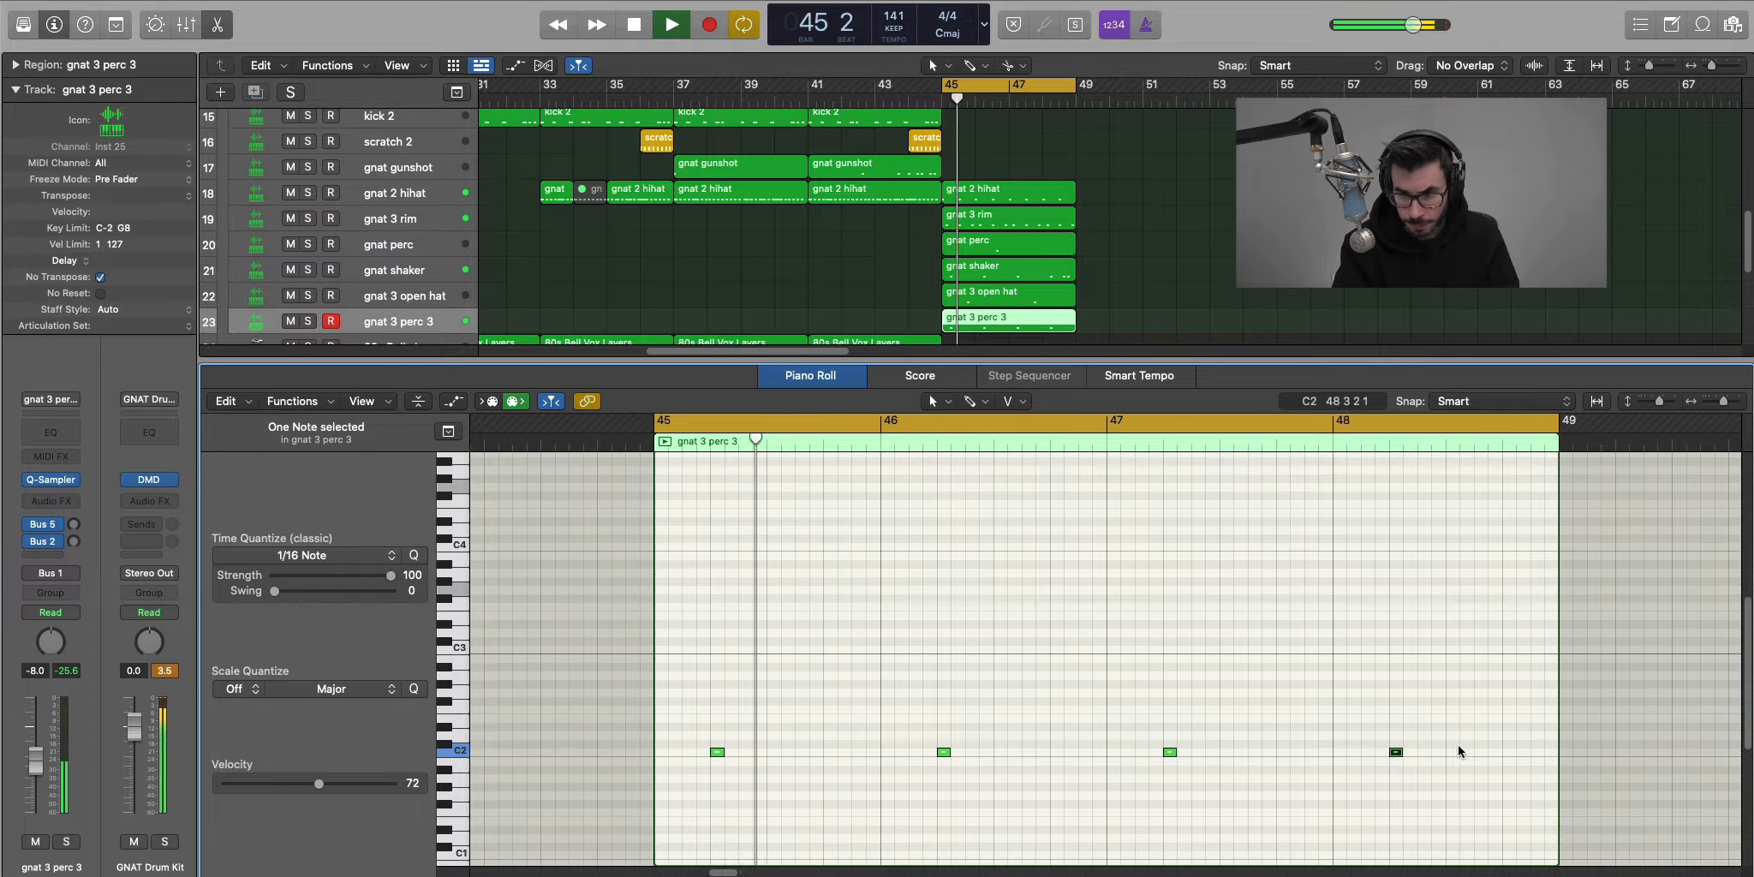
{"action": "left_click", "coordinate": [1481, 649]}
{"action": "left_click", "coordinate": [1510, 649]}
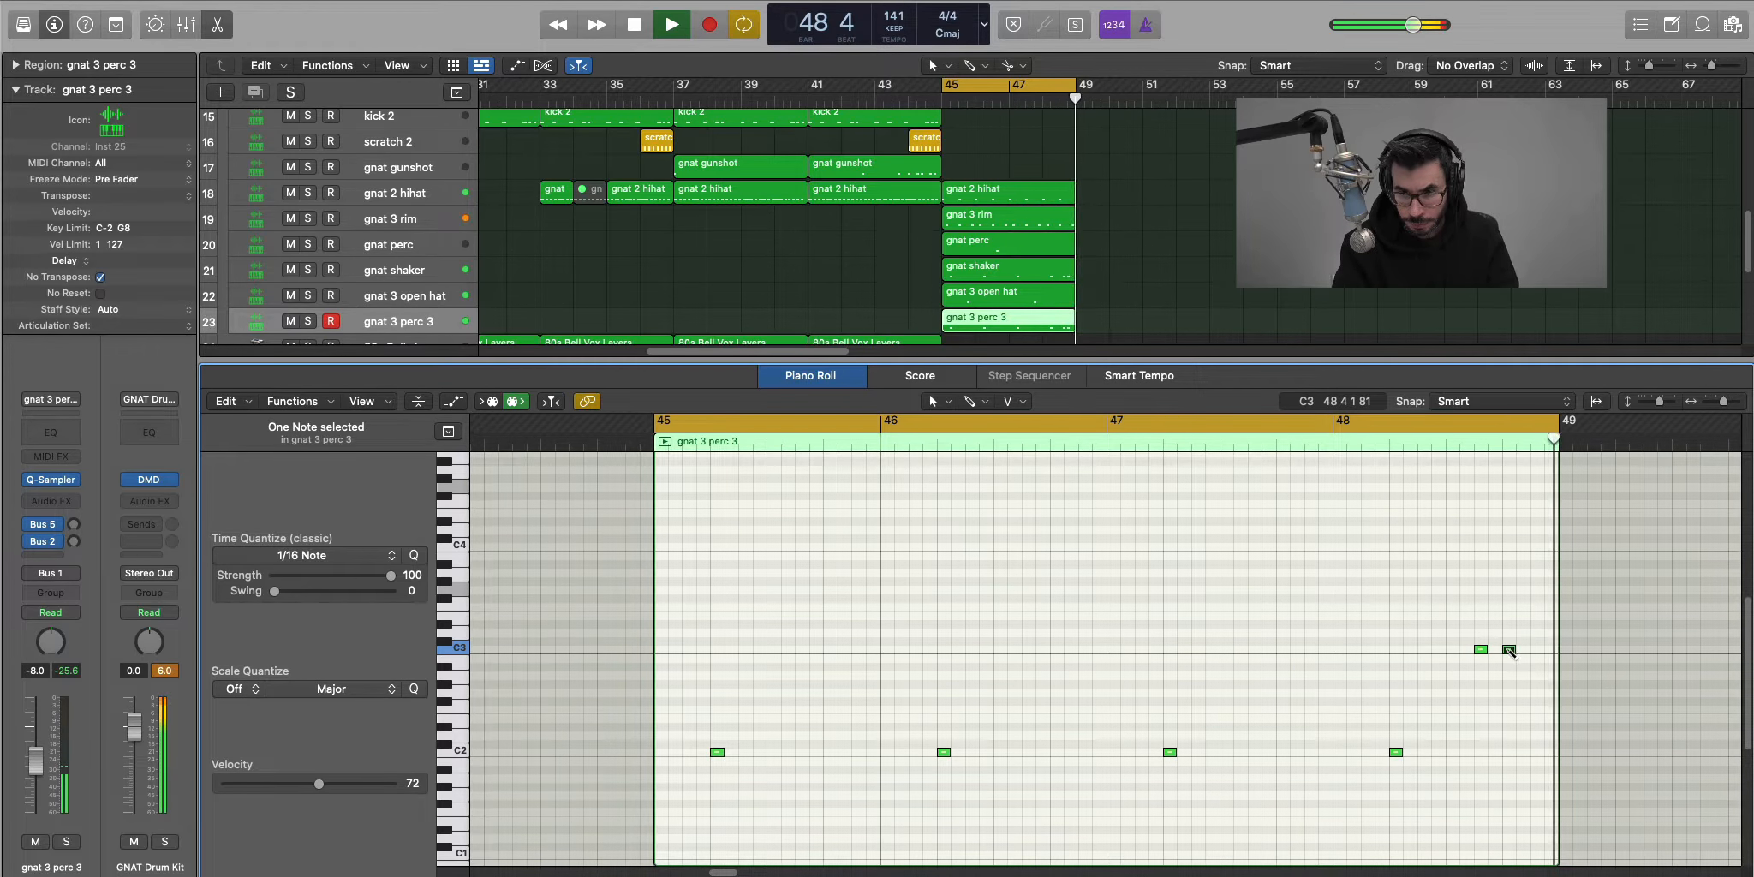
Close the note editor and repeat the nine drum regions of bars 45 to 48 at bar 49.
{"action": "key", "text": "x"}
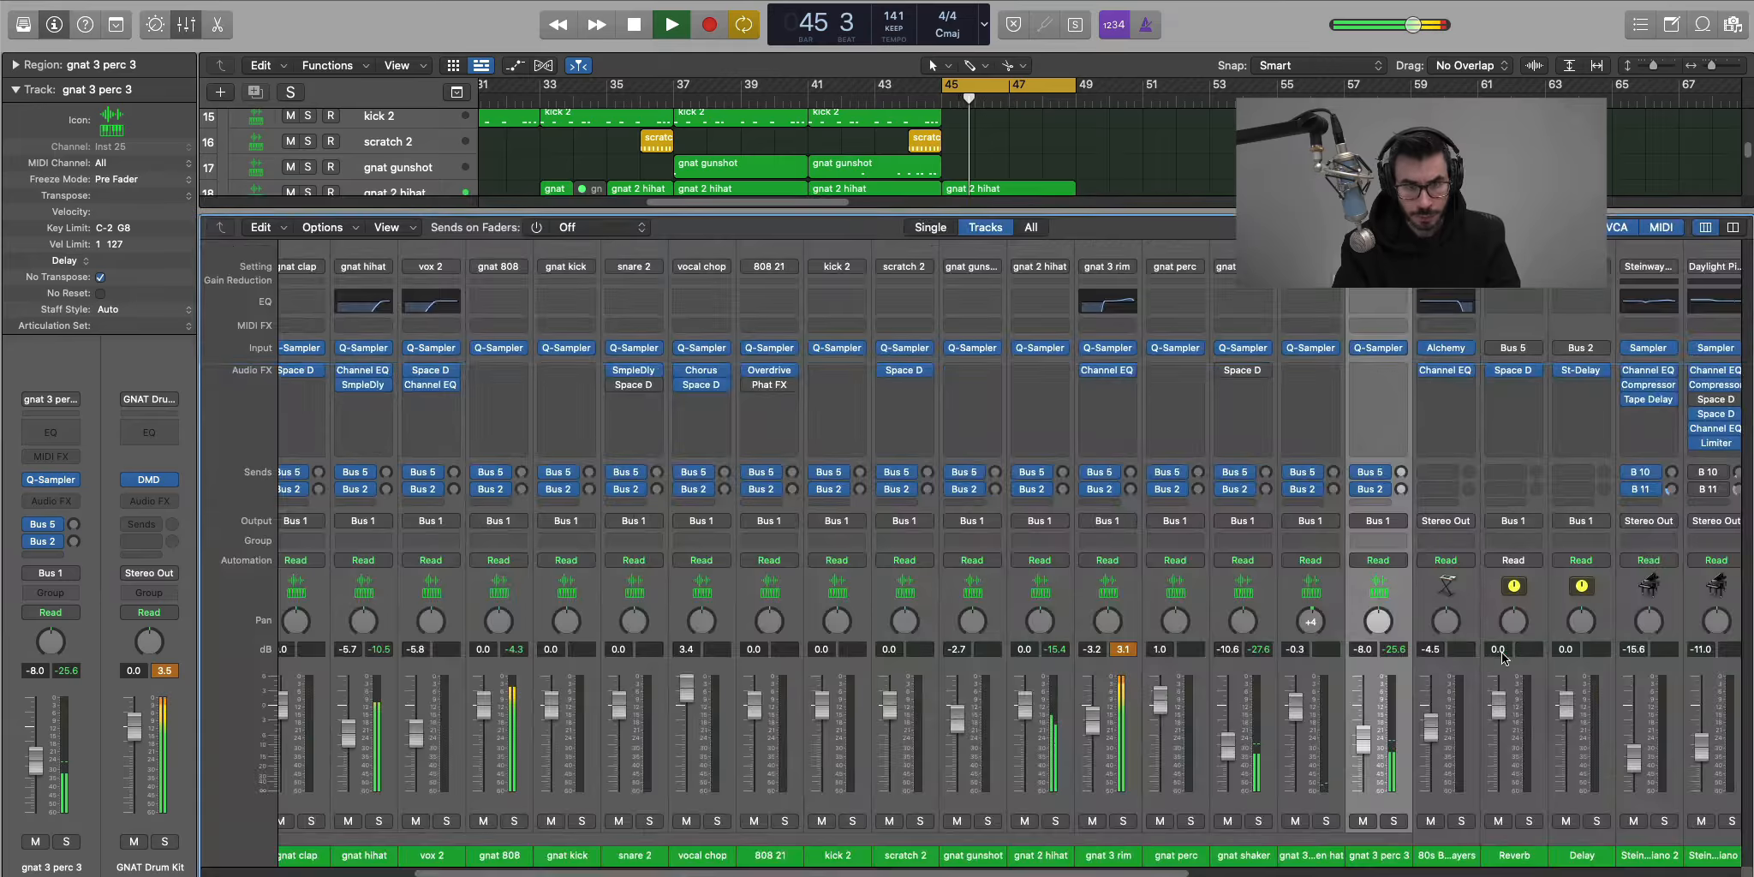
{"action": "key", "text": "x"}
{"action": "left_click_drag", "start_coordinate": [1261, 819], "coordinate": [985, 197]}
{"action": "key", "text": "super+r"}
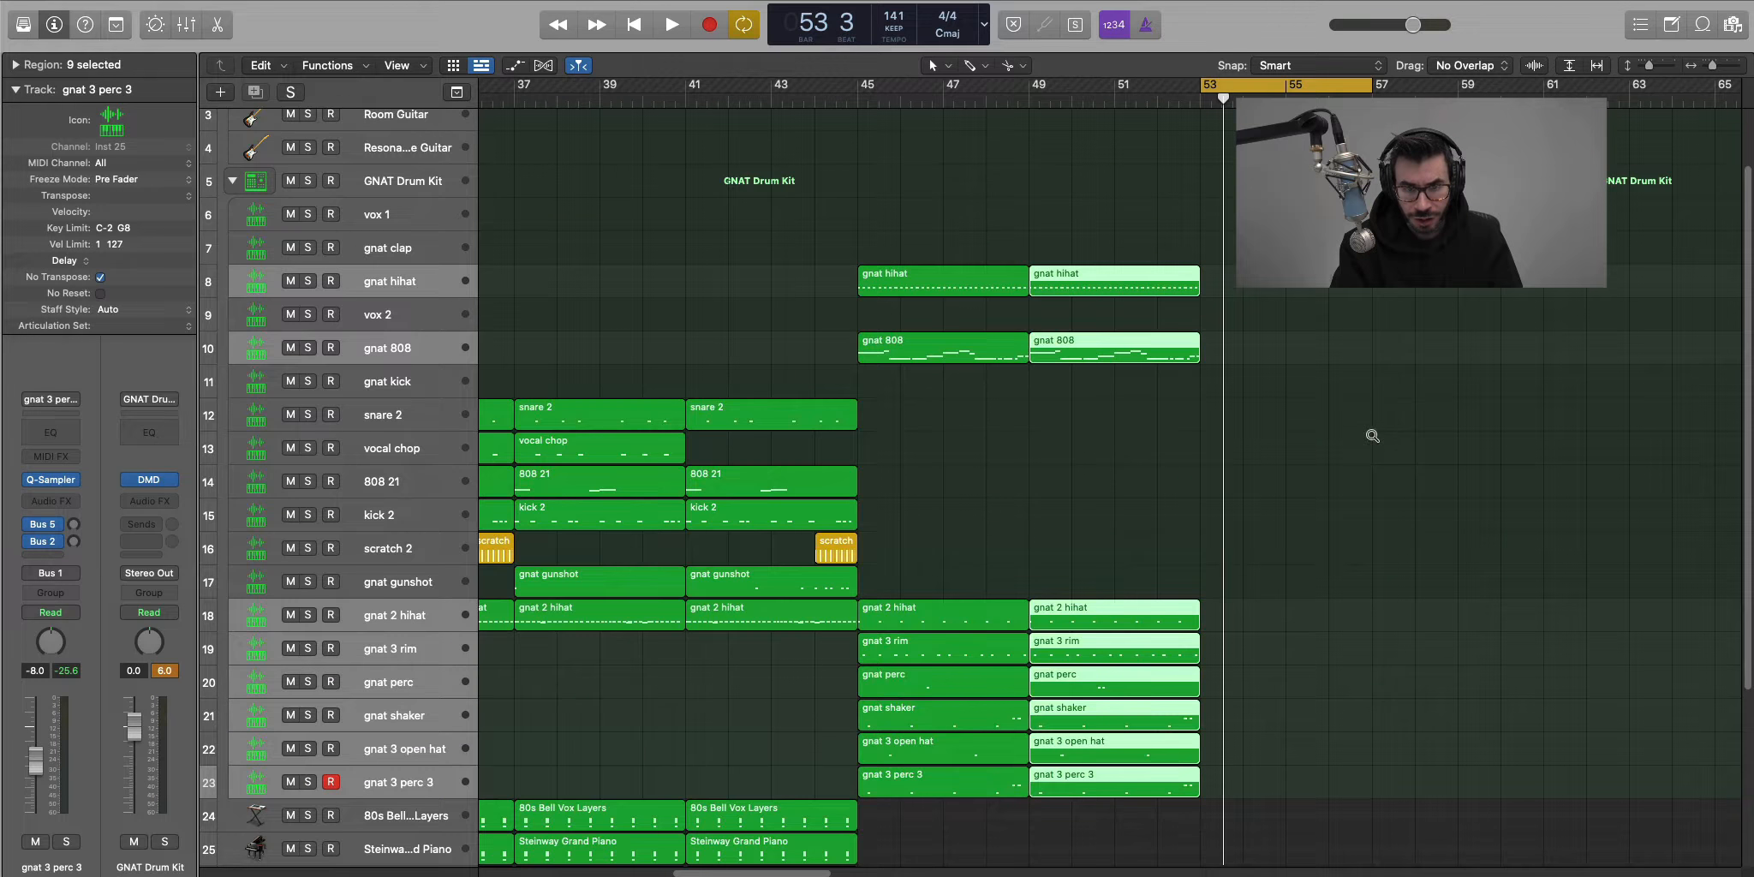
Repeat the hihat, 808, gnat 2 hihat, rim, shaker and open hat regions of bars 49 to 52 at bar 53.
{"action": "scroll", "coordinate": [1304, 580], "scroll_direction": "up", "scroll_amount": 1}
{"action": "left_click_drag", "start_coordinate": [1320, 848], "coordinate": [1084, 298]}
{"action": "key", "text": "super+r"}
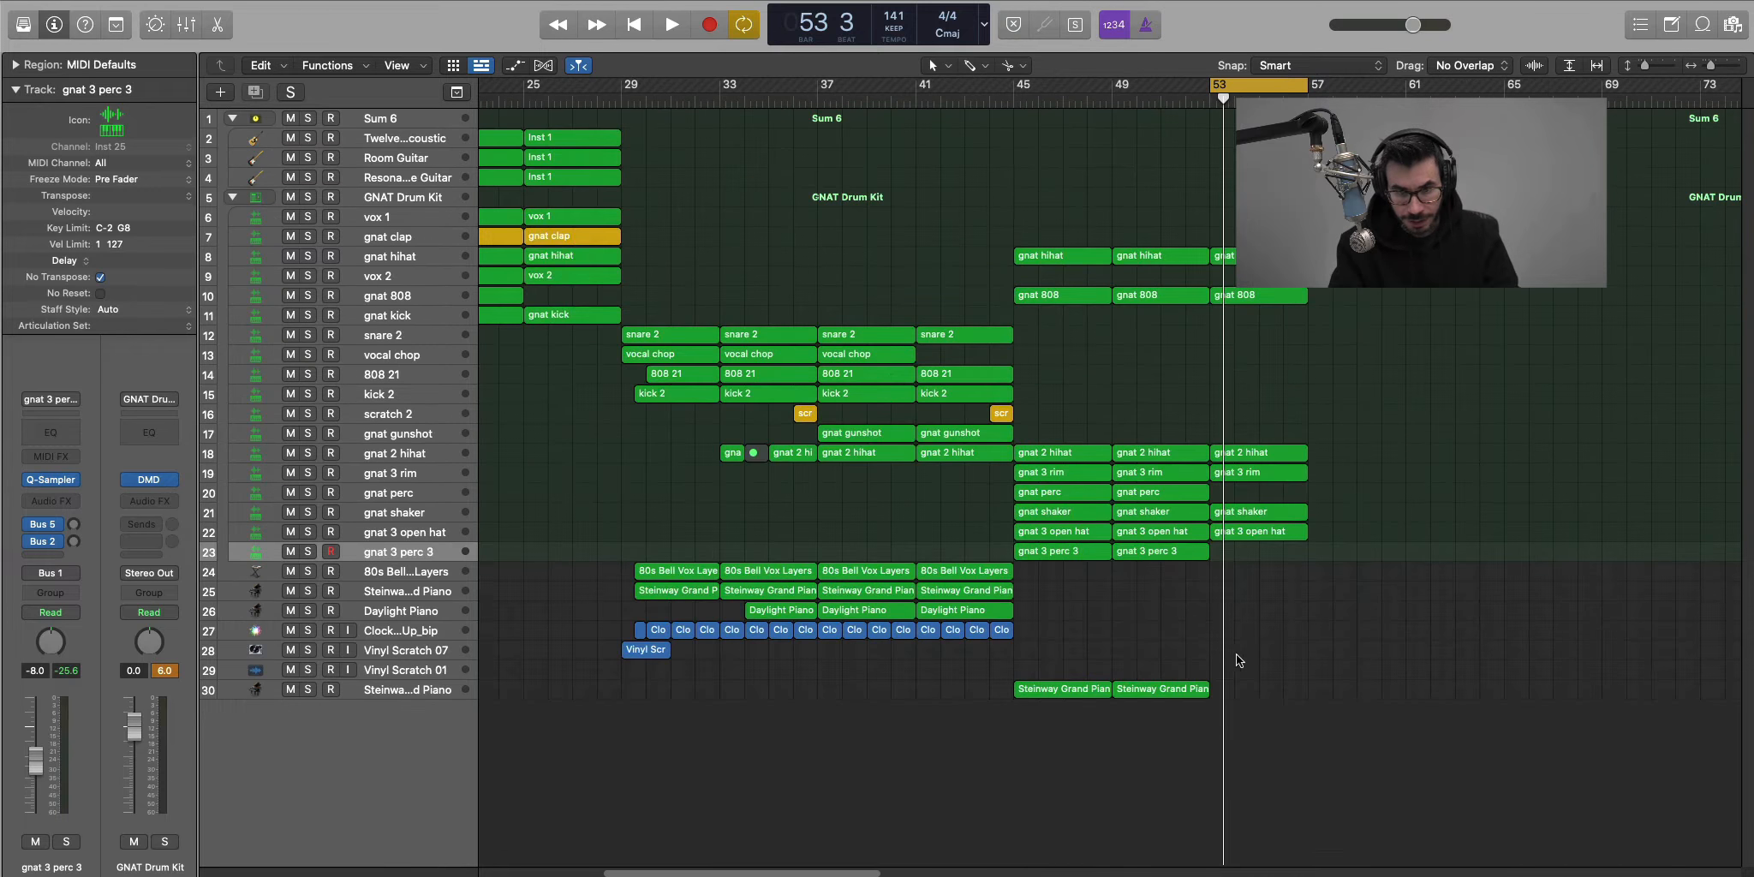
Duplicate the Steinway Grand Piano track and create a four-bar region on it at bar 53, open for note editing.
{"action": "left_click", "coordinate": [483, 695]}
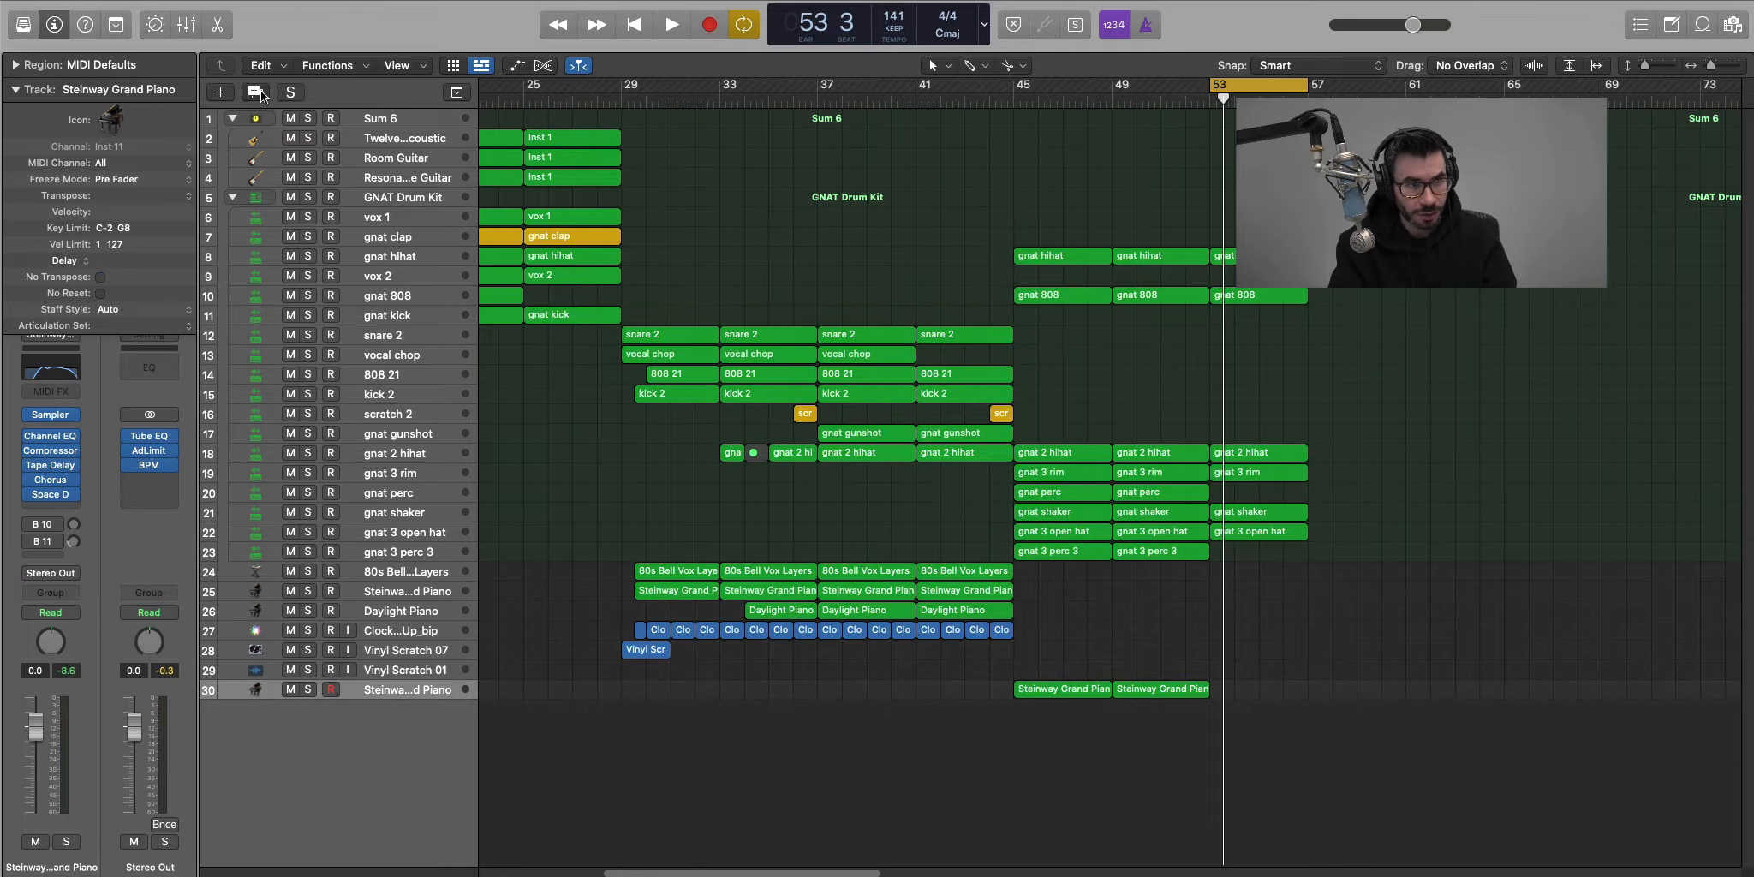
{"action": "left_click", "coordinate": [260, 91]}
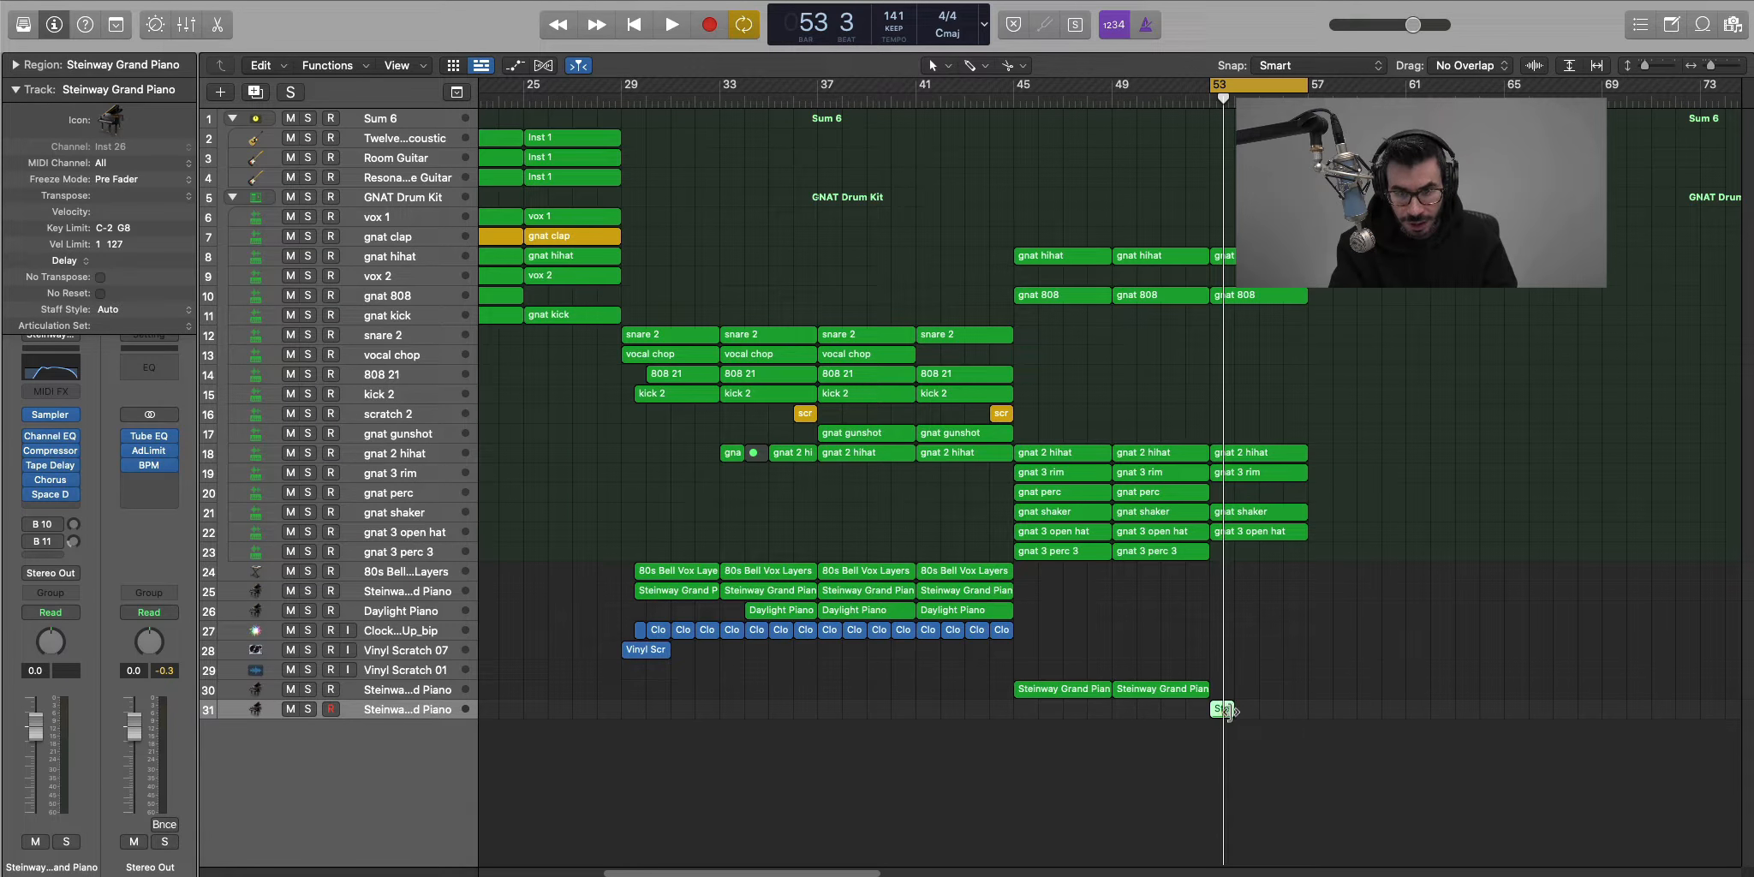
{"action": "left_click_drag", "start_coordinate": [1272, 713], "coordinate": [1308, 712]}
{"action": "key", "text": "p"}
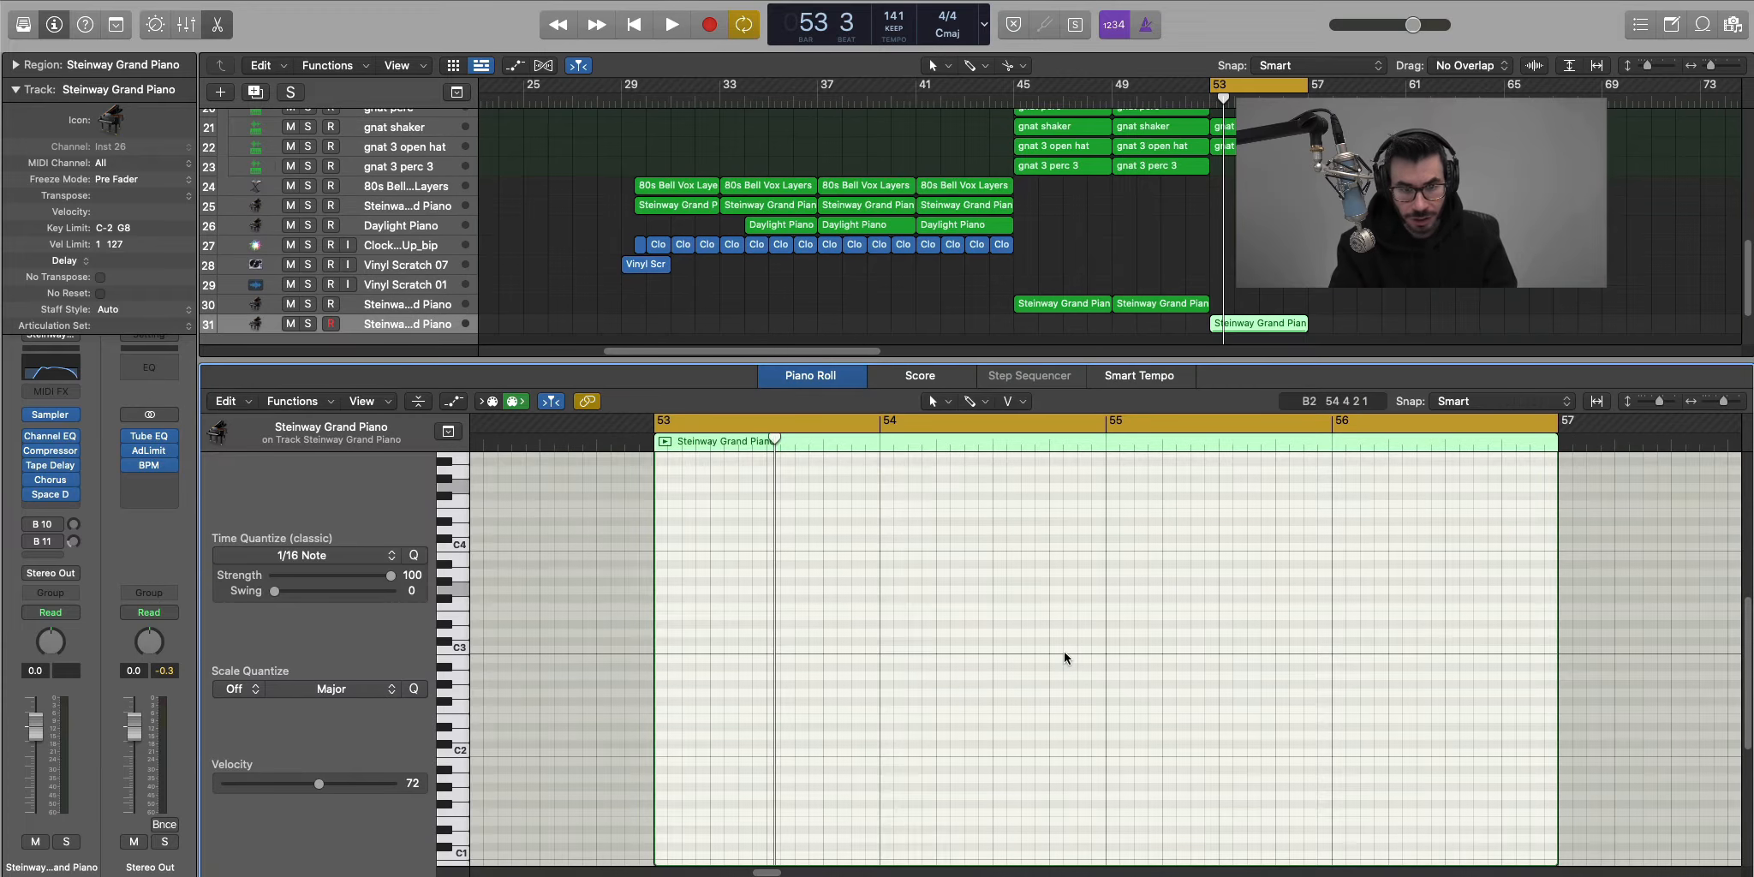
Write a descending line in bar 53: a two-beat G3, then one-beat F#3 and E3 notes on beats 3 and 4.
{"action": "key", "text": "space"}
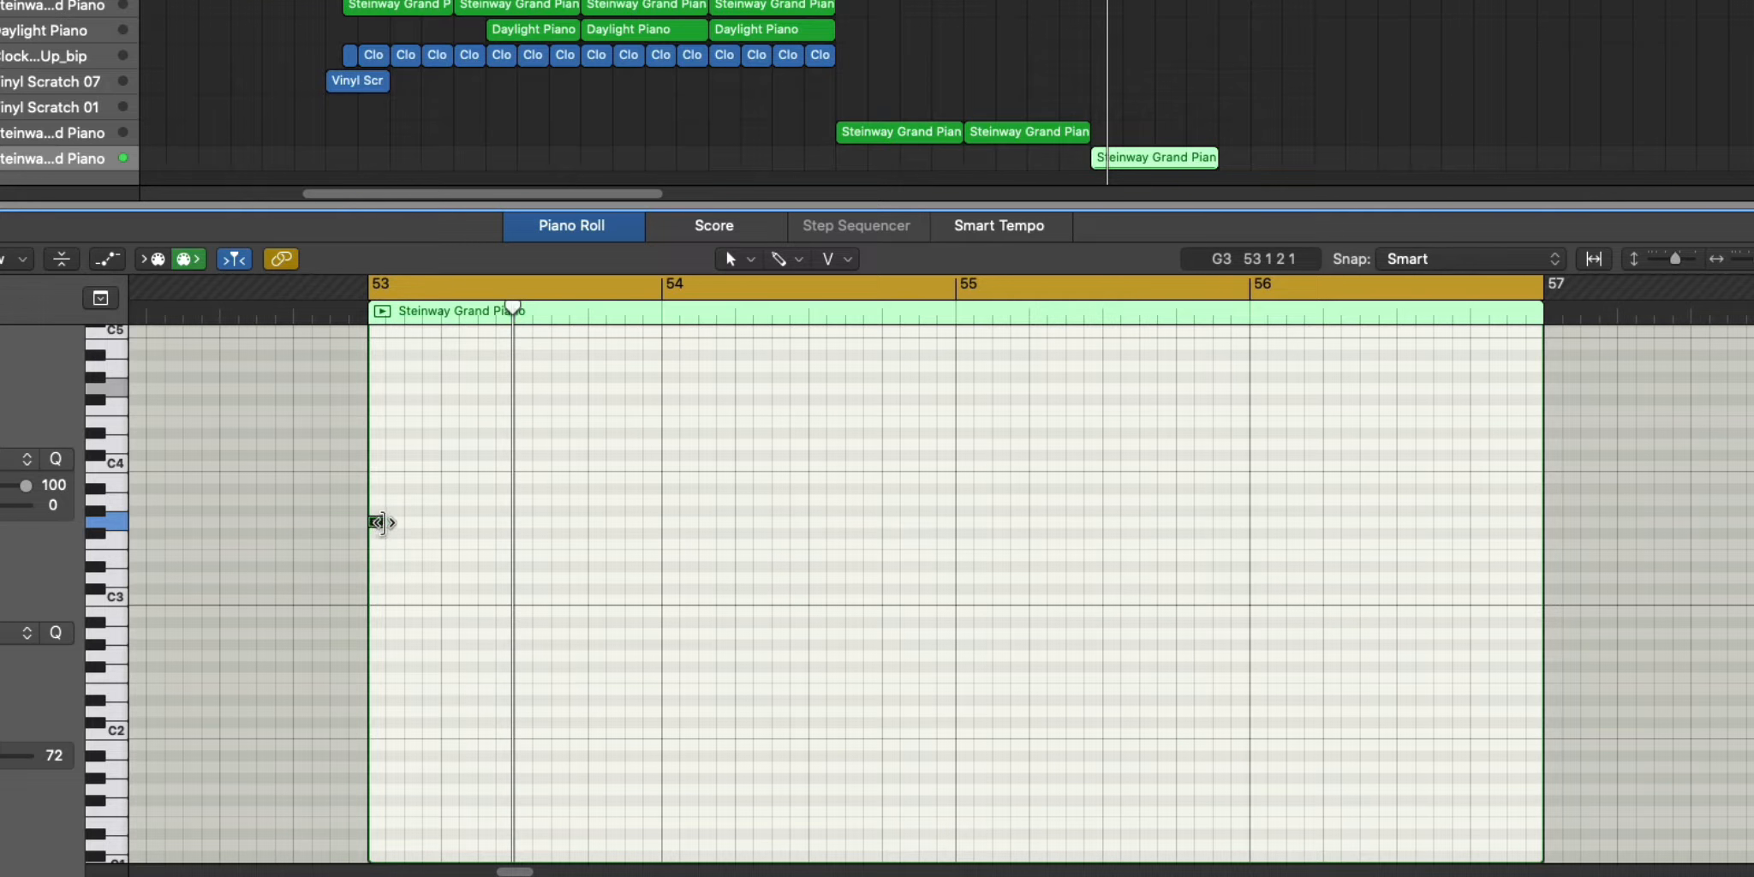
{"action": "left_click_drag", "start_coordinate": [660, 589], "coordinate": [765, 607]}
{"action": "left_click_drag", "start_coordinate": [512, 544], "coordinate": [512, 549]}
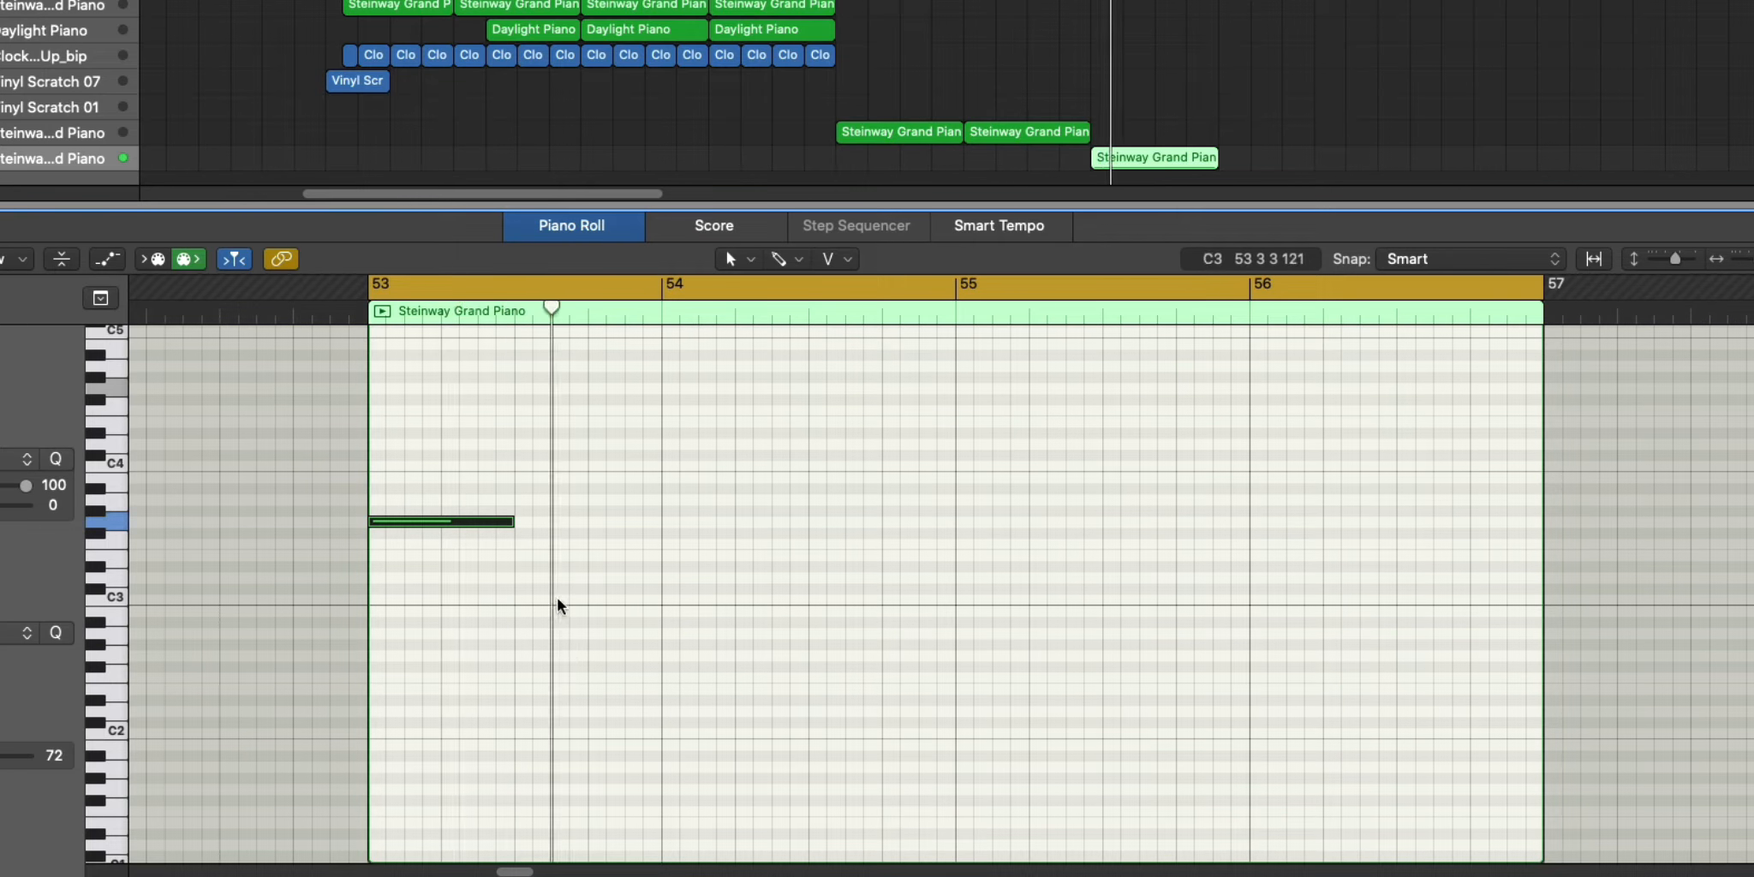
{"action": "left_click", "coordinate": [522, 533]}
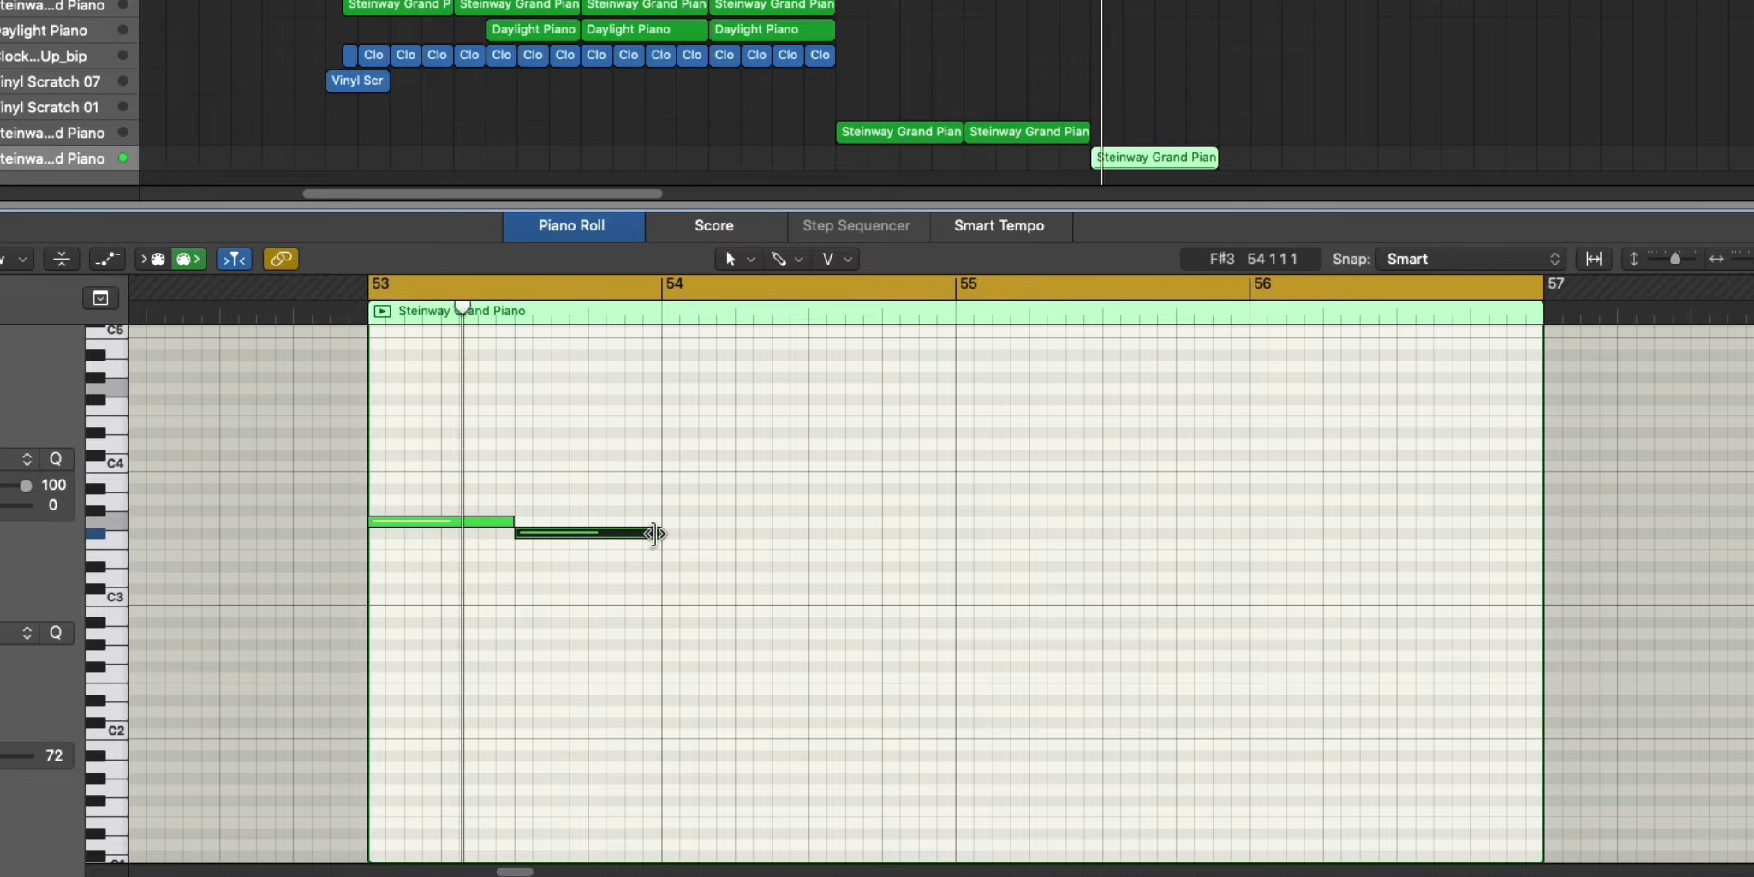
{"action": "left_click_drag", "start_coordinate": [655, 533], "coordinate": [587, 533]}
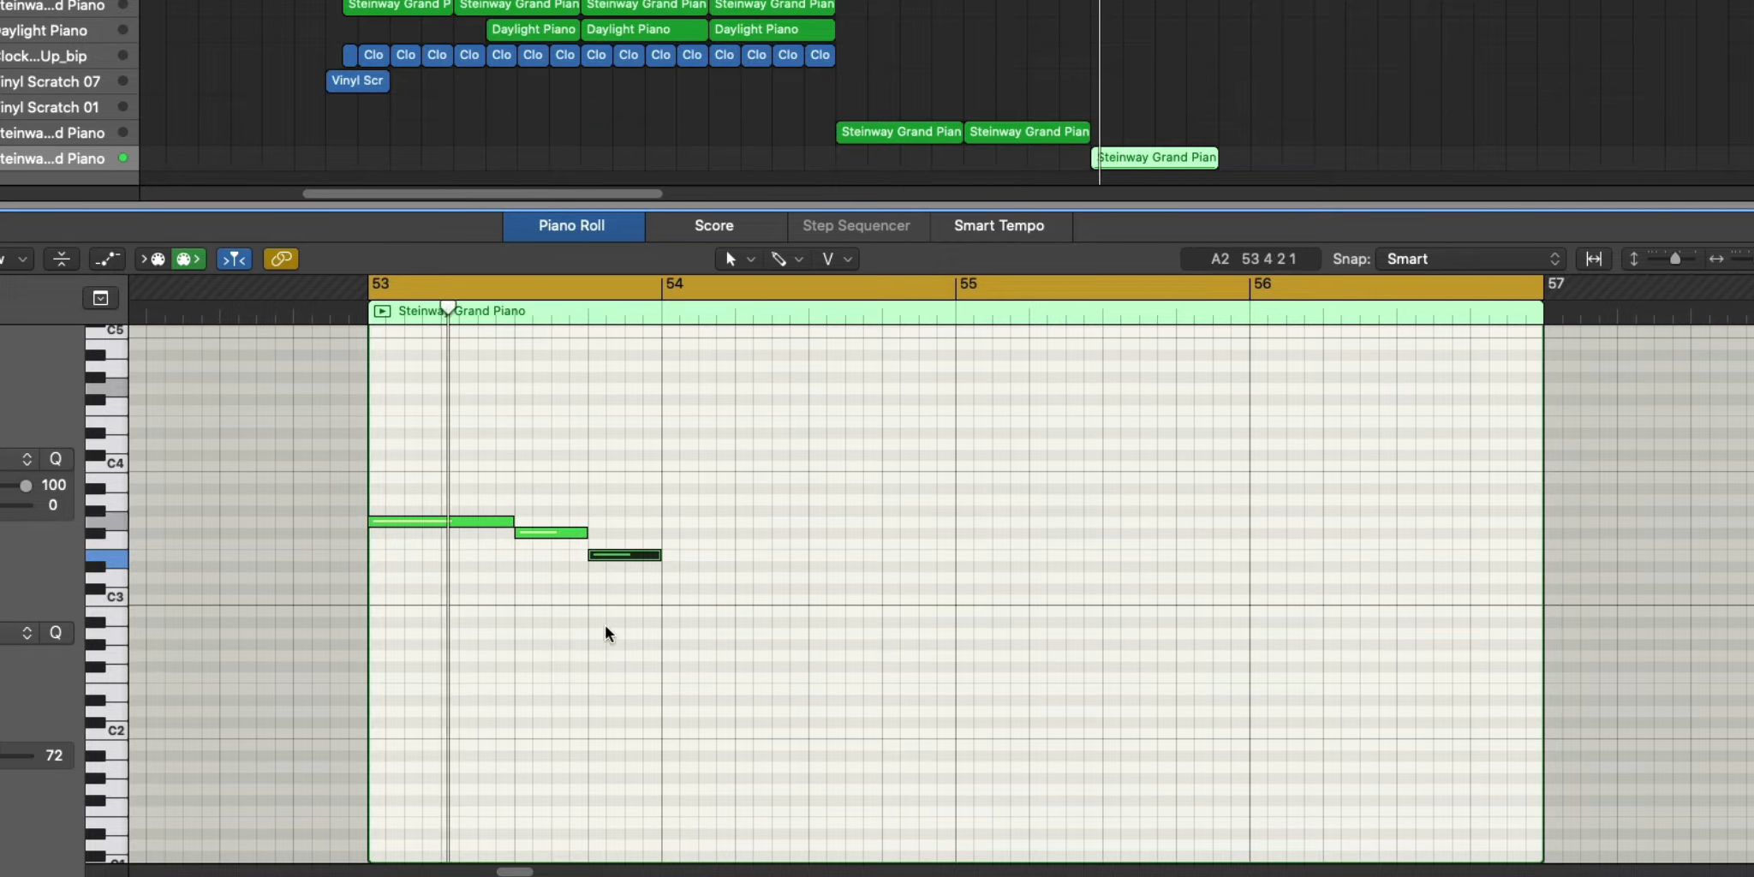
{"action": "left_click", "coordinate": [558, 629]}
{"action": "key", "text": "space"}
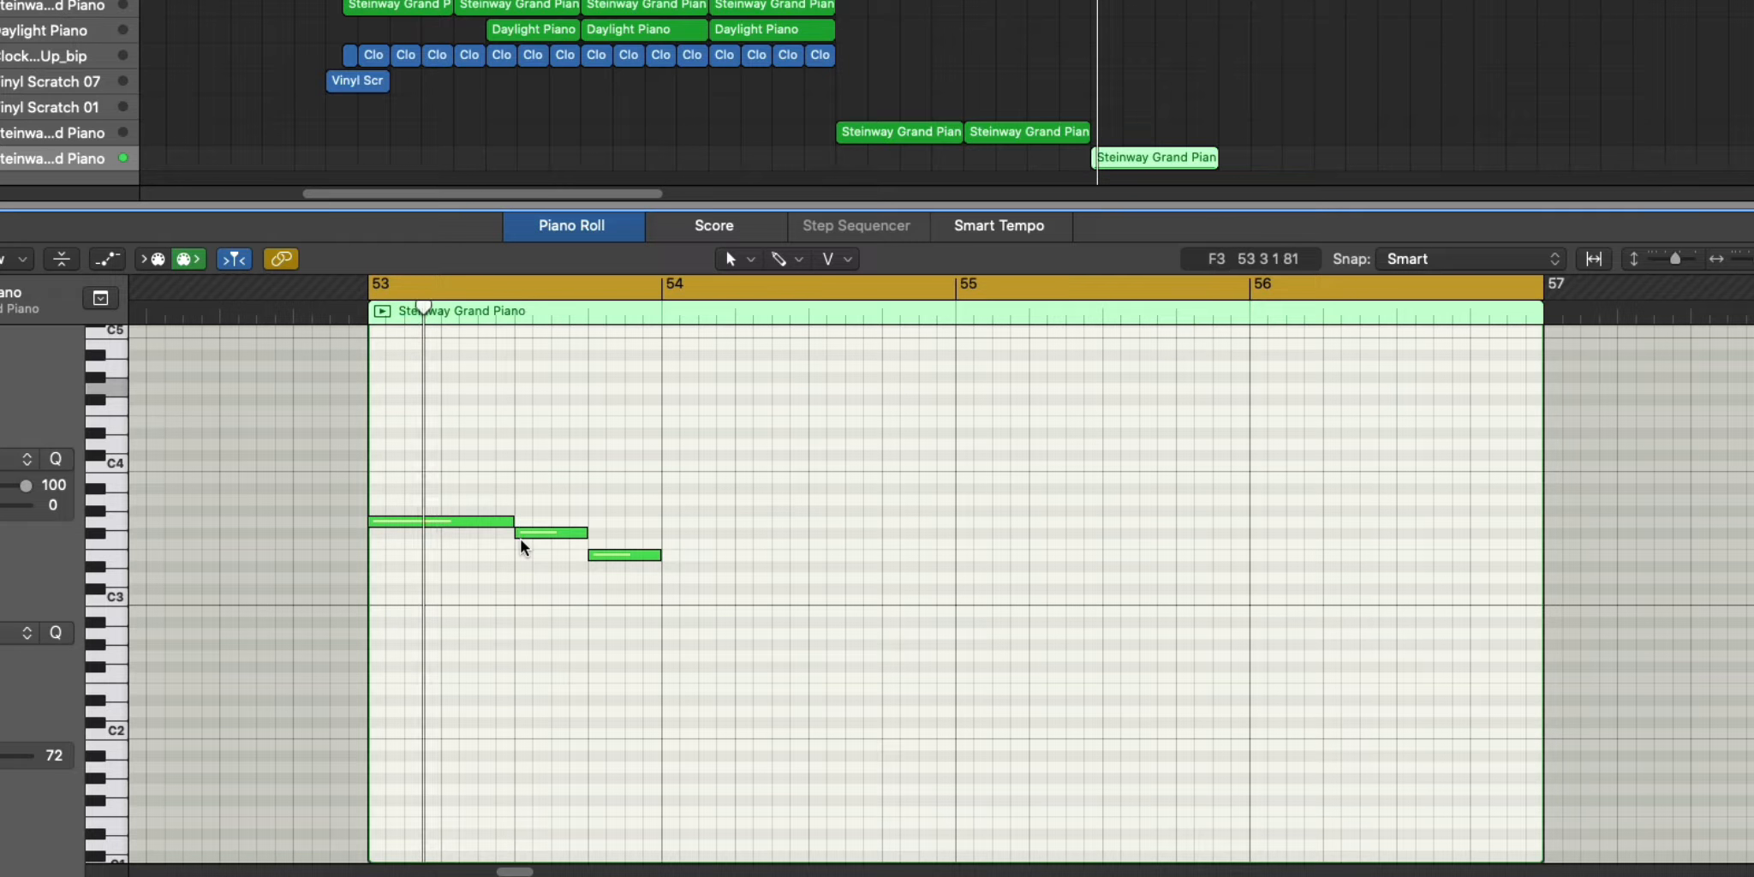
Copy the F#3 note up to E4 and the G3 note up to D4 as harmonies, then audition the chords.
{"action": "left_click_drag", "start_coordinate": [527, 537], "coordinate": [527, 425]}
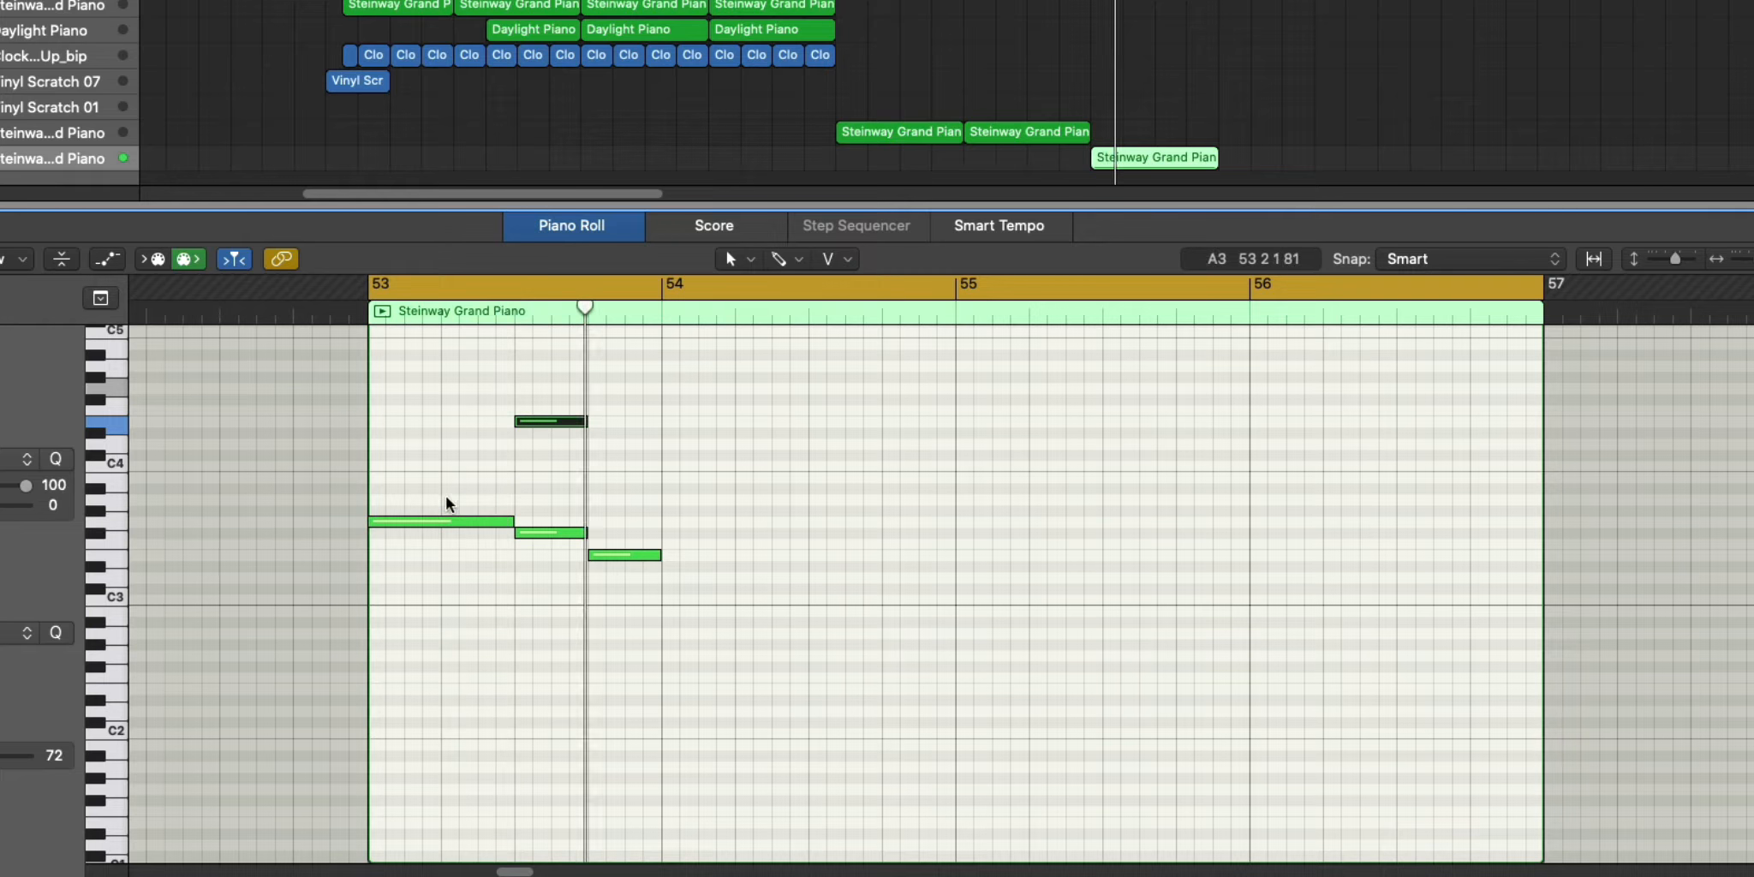
{"action": "left_click_drag", "start_coordinate": [442, 521], "coordinate": [444, 443]}
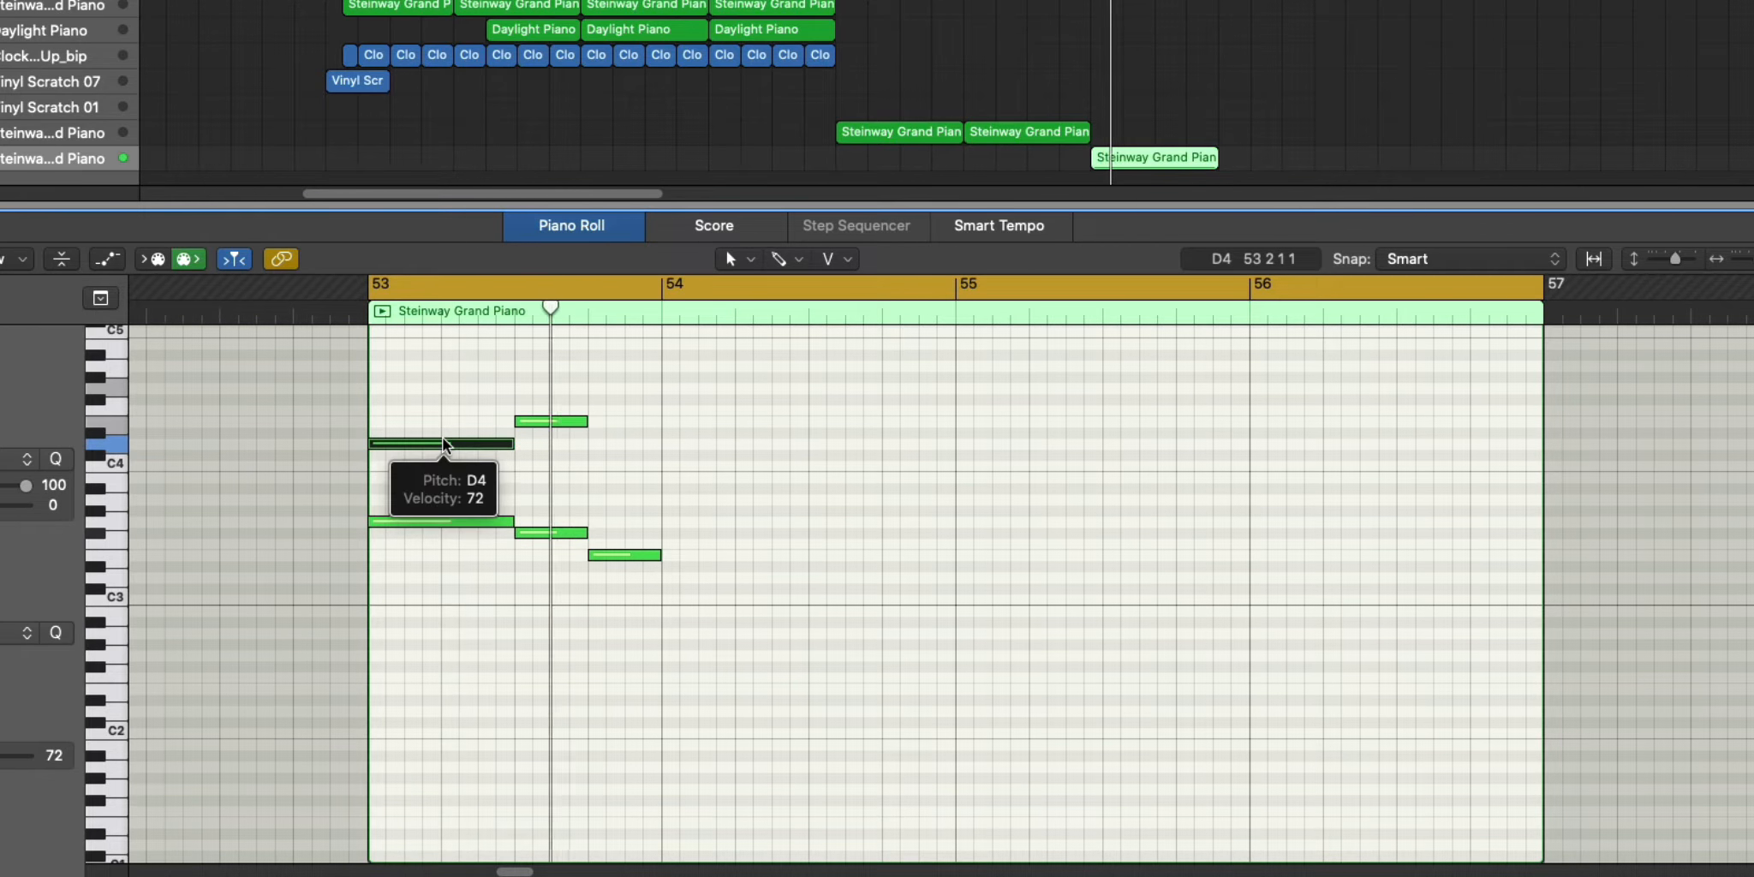
{"action": "key", "text": "space"}
{"action": "key", "text": "space"}
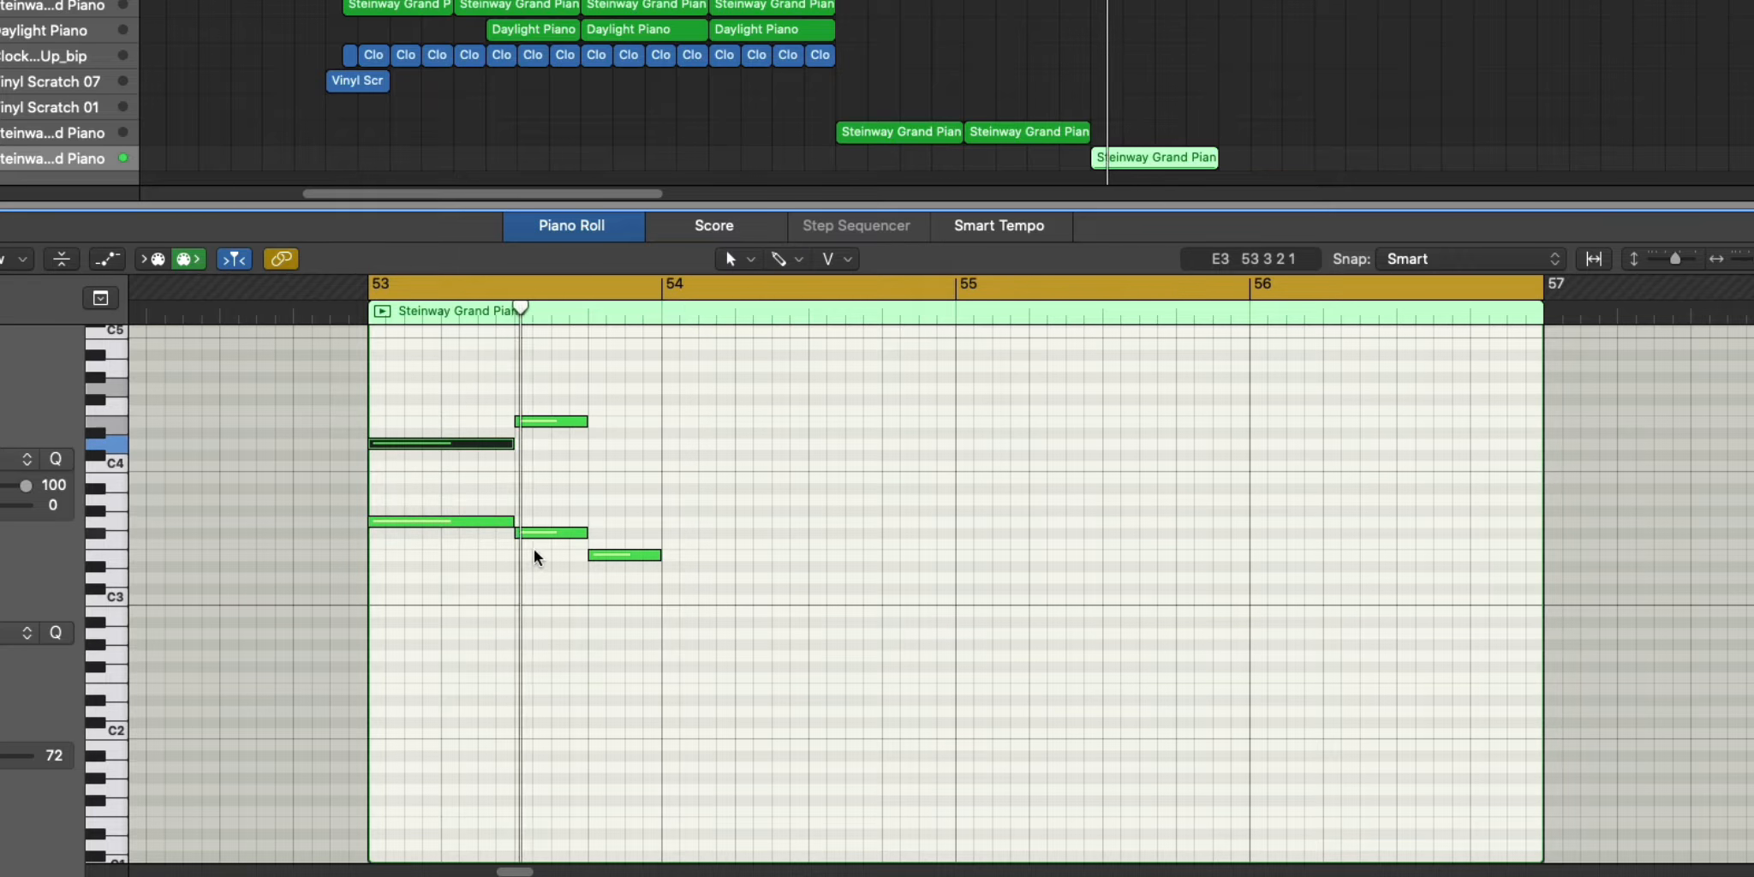
{"action": "left_click", "coordinate": [550, 533]}
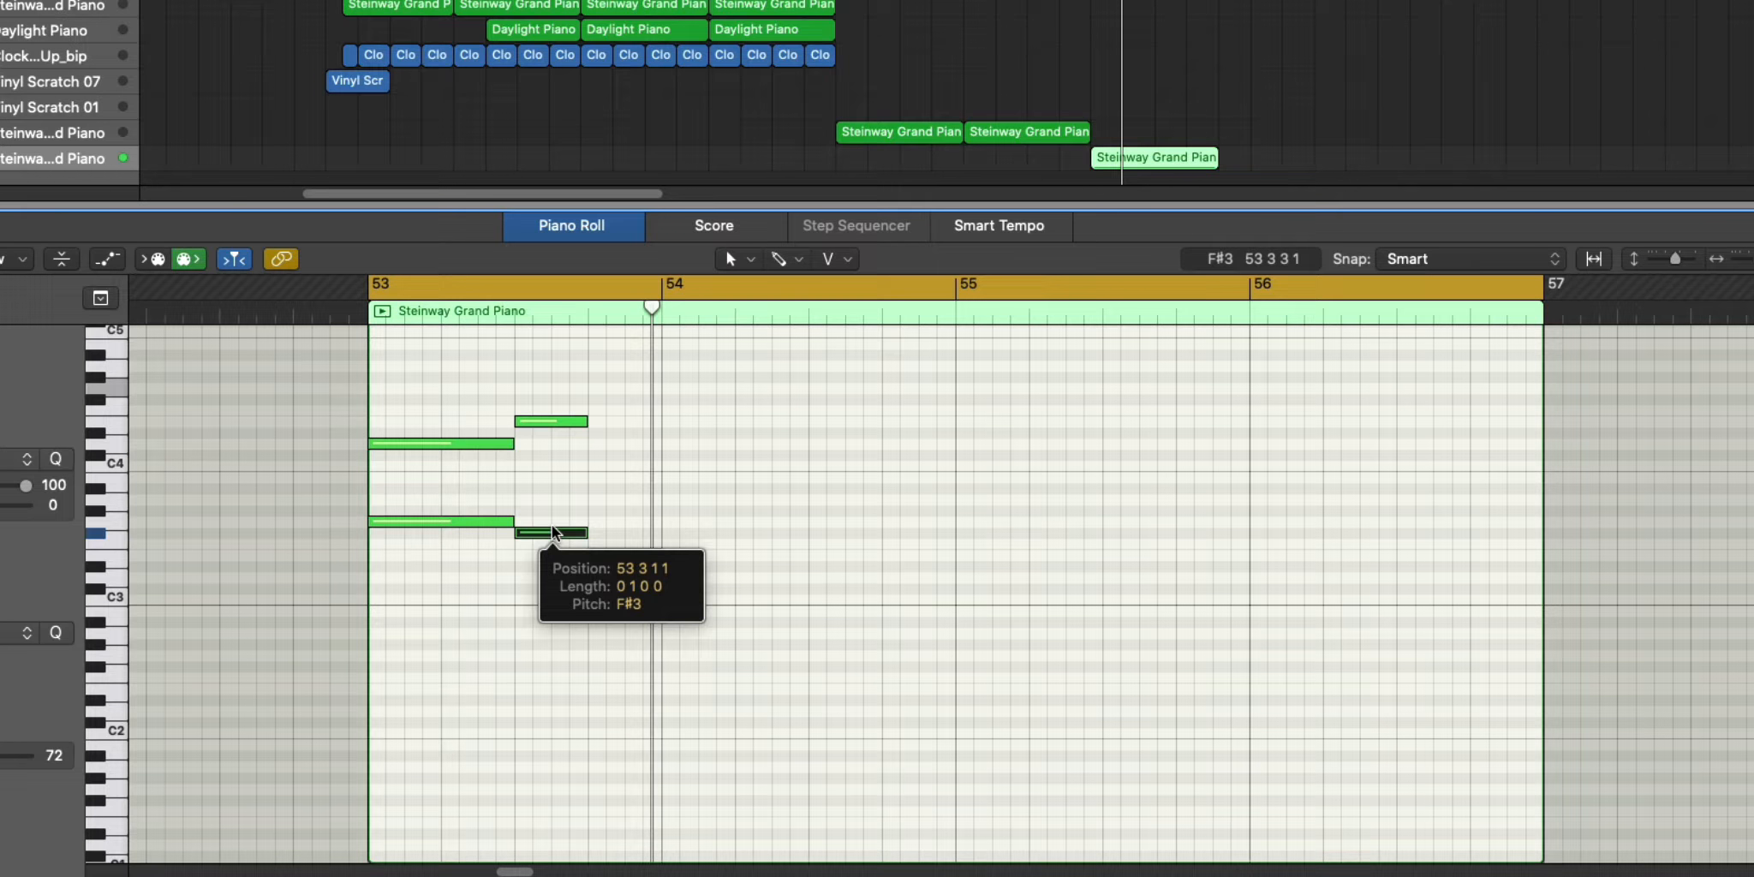
{"action": "key", "text": "space"}
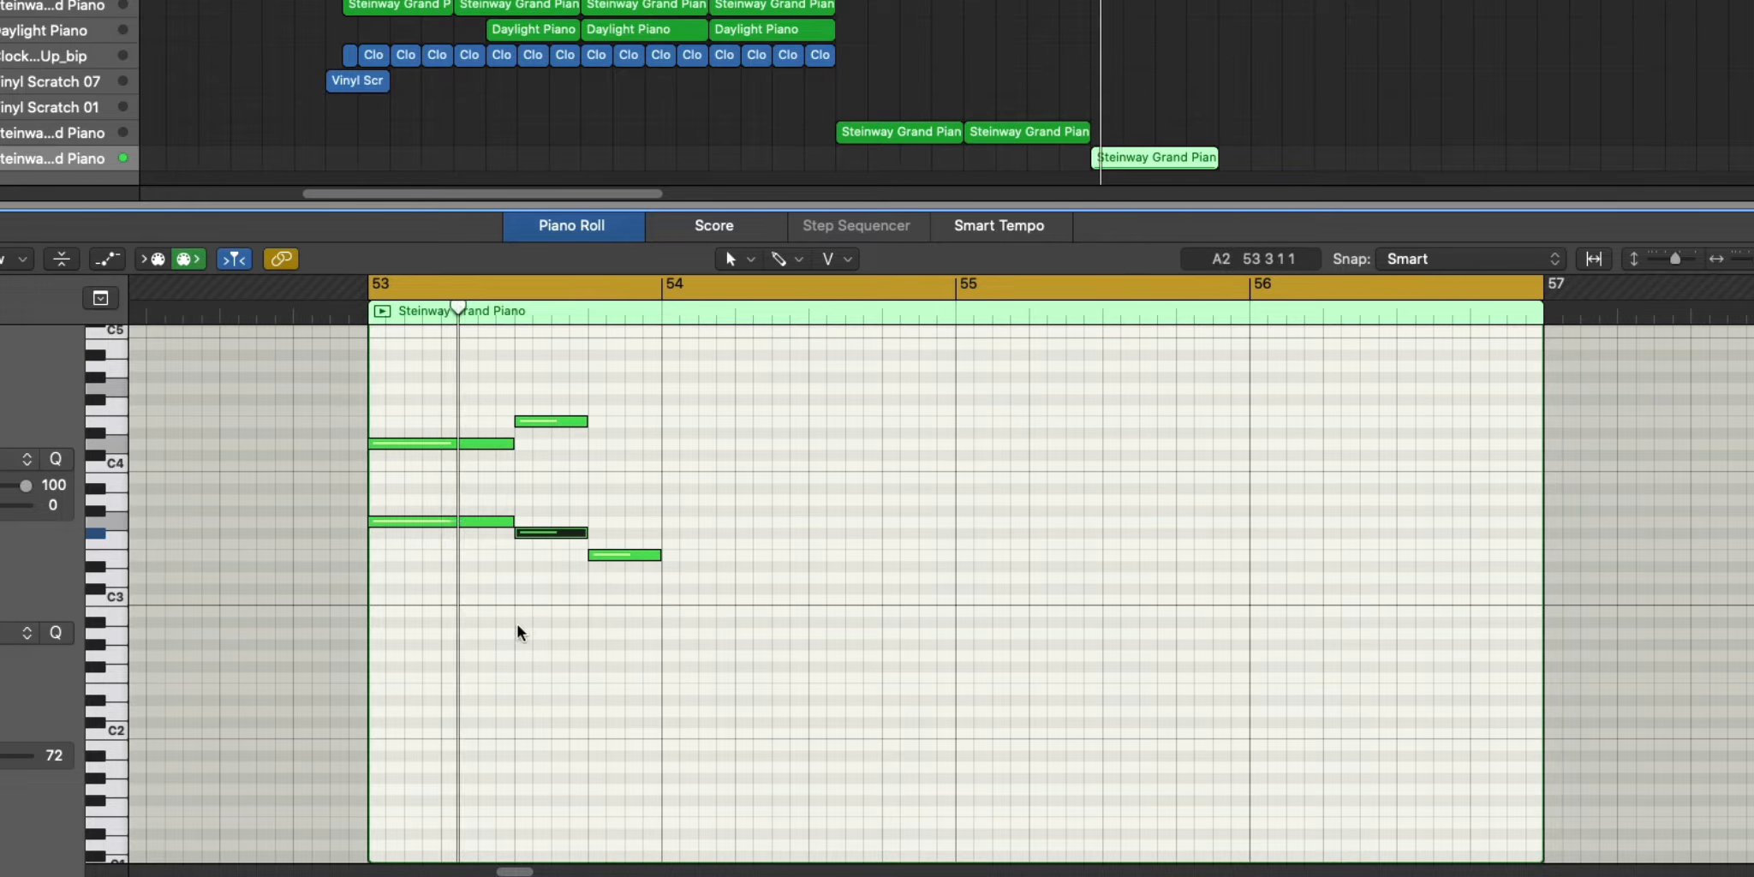
{"action": "key", "text": "space"}
Copy the G3, F#3 and E3 notes down an octave to G2, F#2 and E2, then play the result.
{"action": "left_click_drag", "start_coordinate": [411, 497], "coordinate": [599, 584]}
{"action": "left_click_drag", "start_coordinate": [396, 524], "coordinate": [392, 664]}
{"action": "key", "text": "space"}
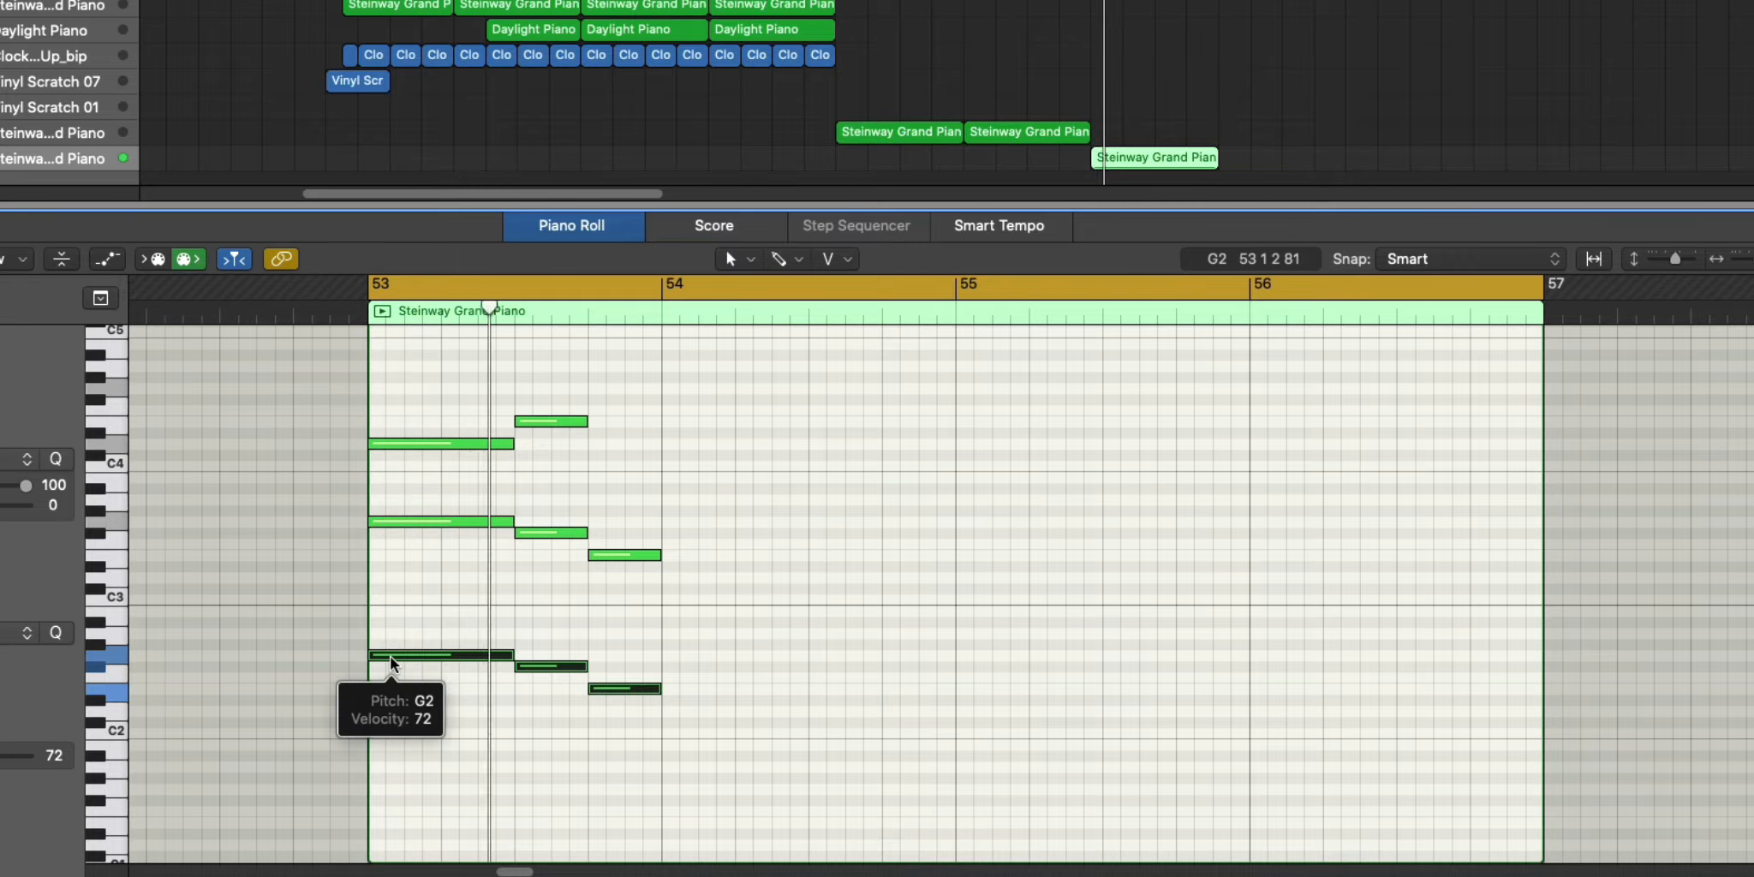
{"action": "left_click", "coordinate": [604, 723]}
{"action": "key", "text": "space"}
{"action": "key", "text": "space"}
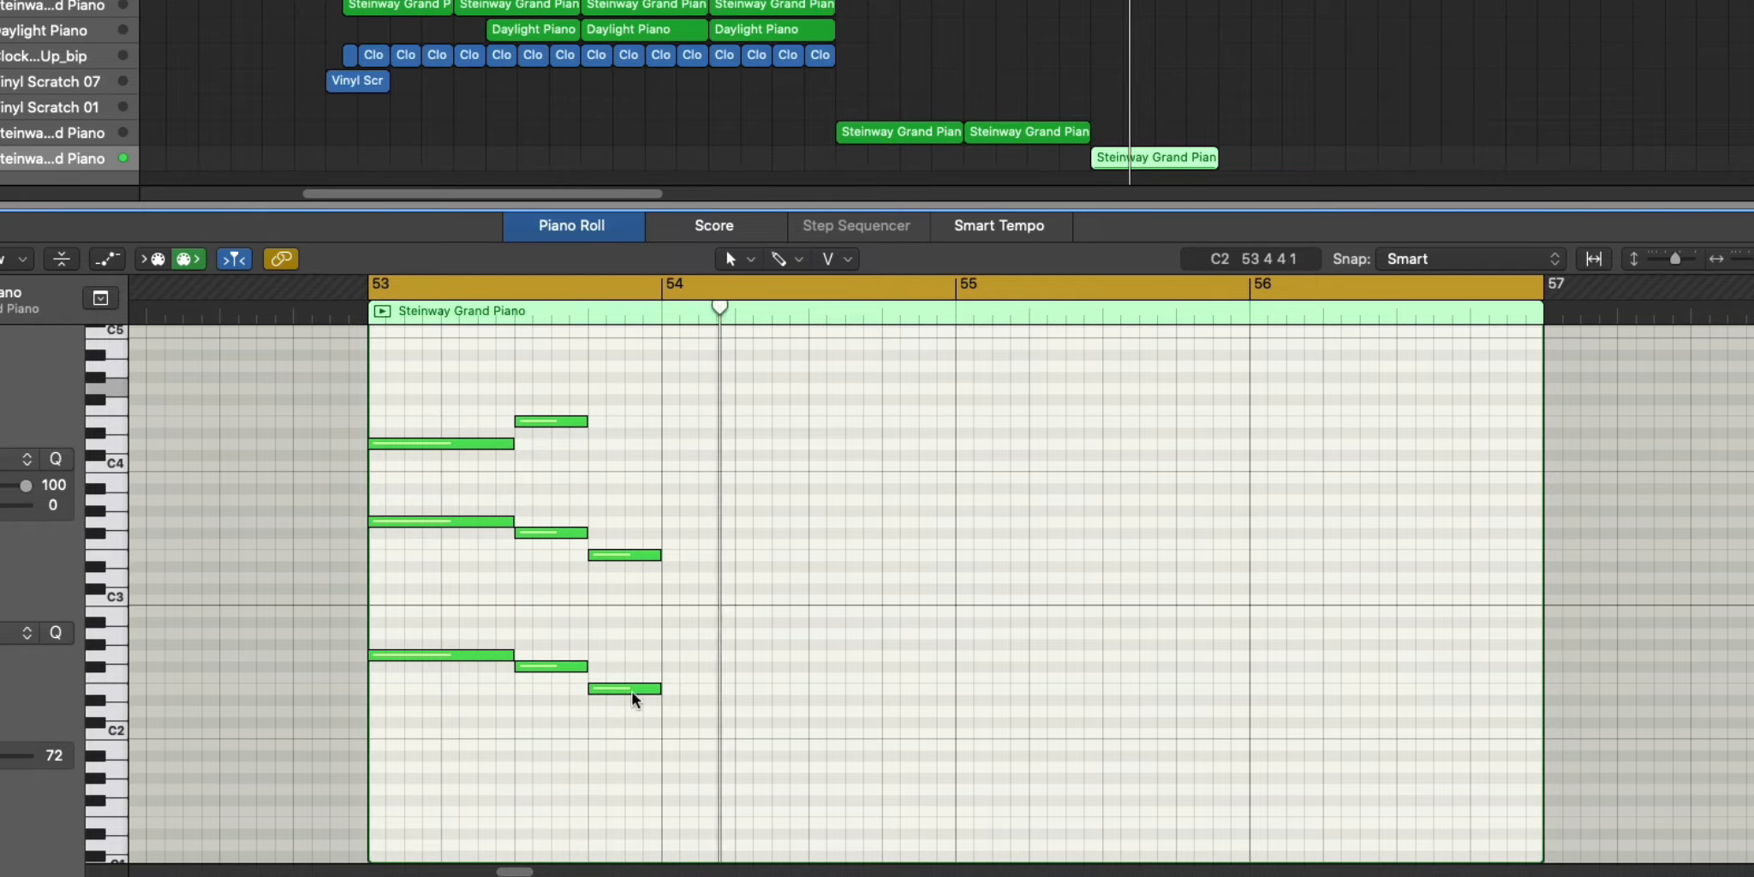
Change the chord on beat 4 of bar 53 to B1, B2 and B3, and extend its three notes to bar 55.
{"action": "left_click_drag", "start_coordinate": [634, 563], "coordinate": [629, 616]}
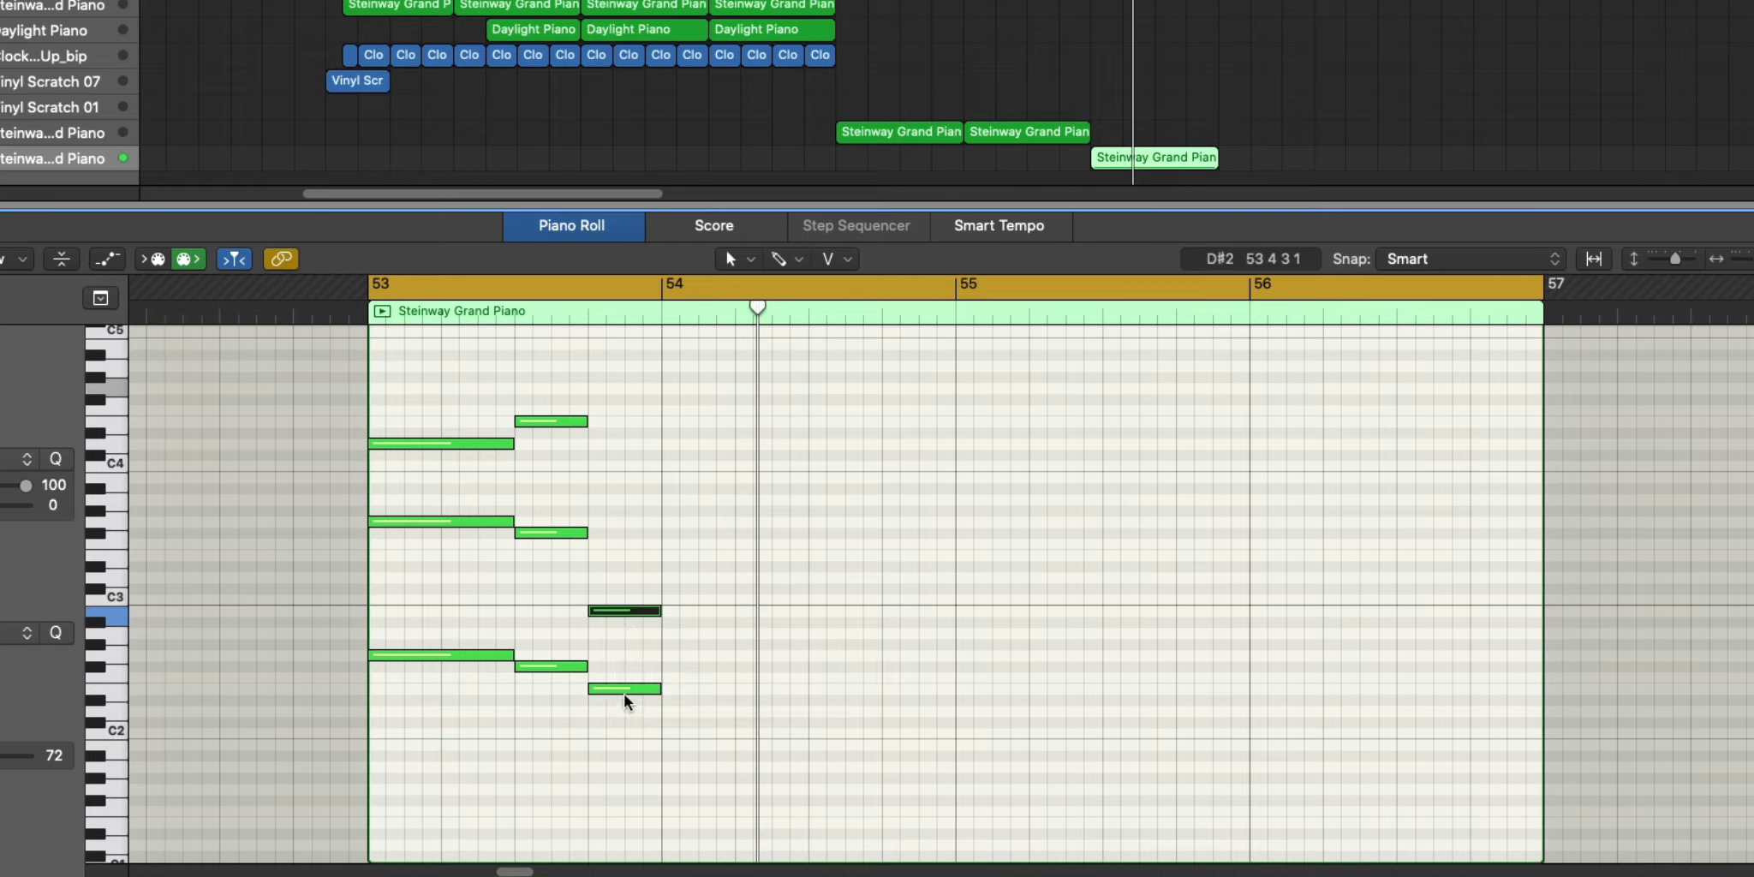
{"action": "left_click_drag", "start_coordinate": [633, 688], "coordinate": [638, 477]}
{"action": "key", "text": "space"}
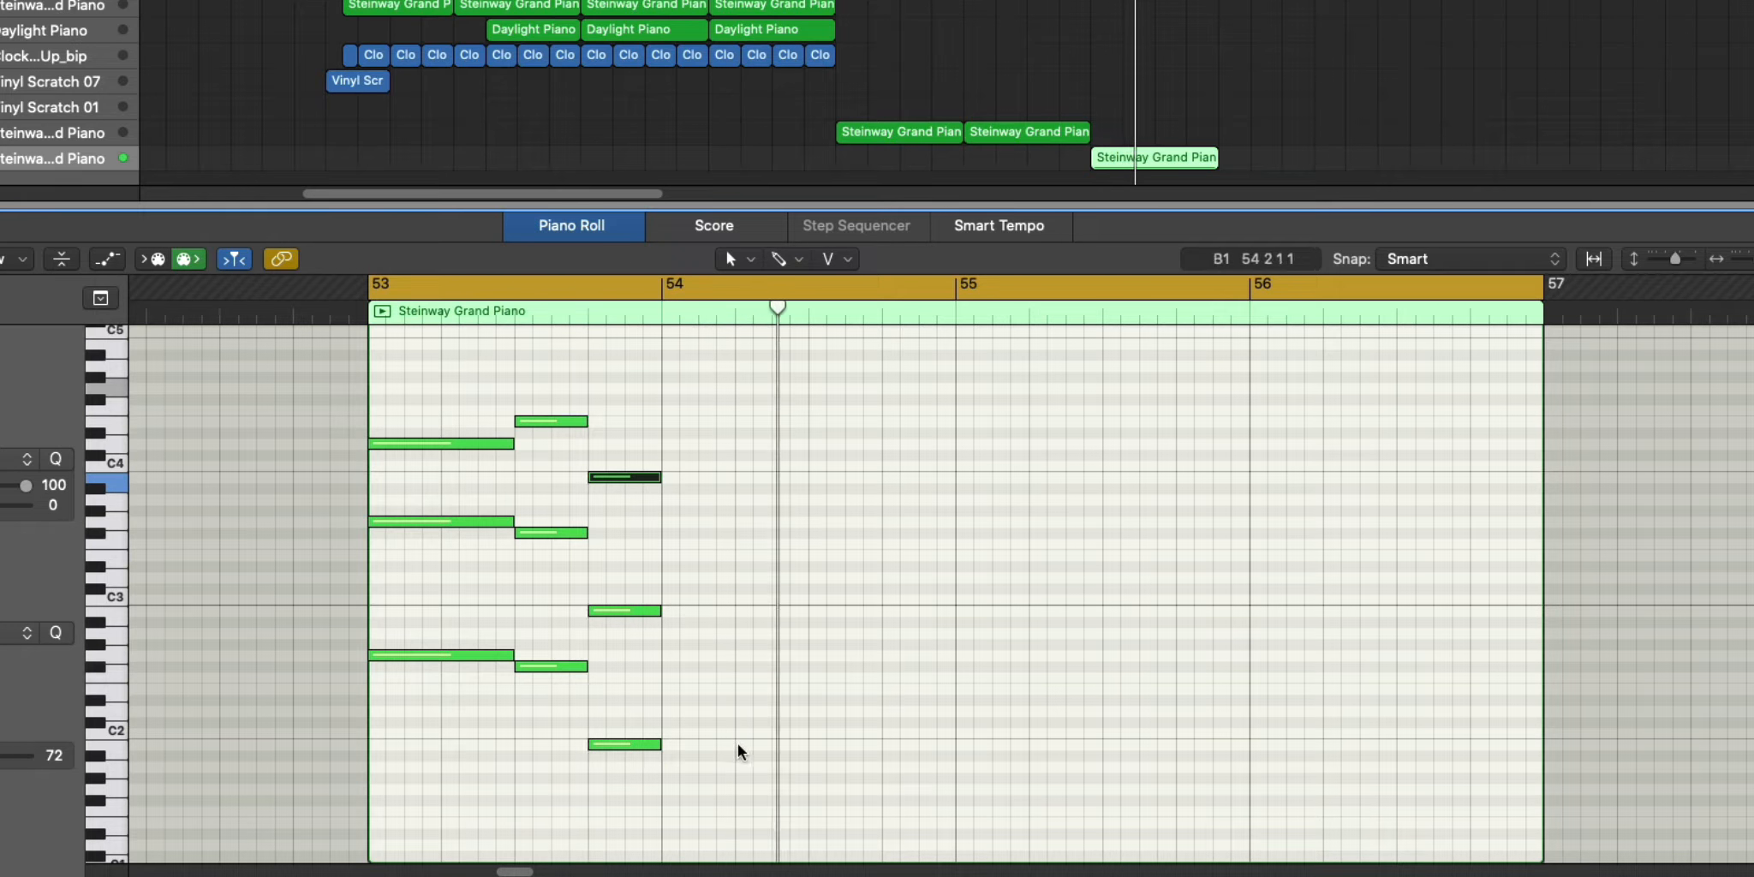
{"action": "left_click_drag", "start_coordinate": [739, 752], "coordinate": [950, 514]}
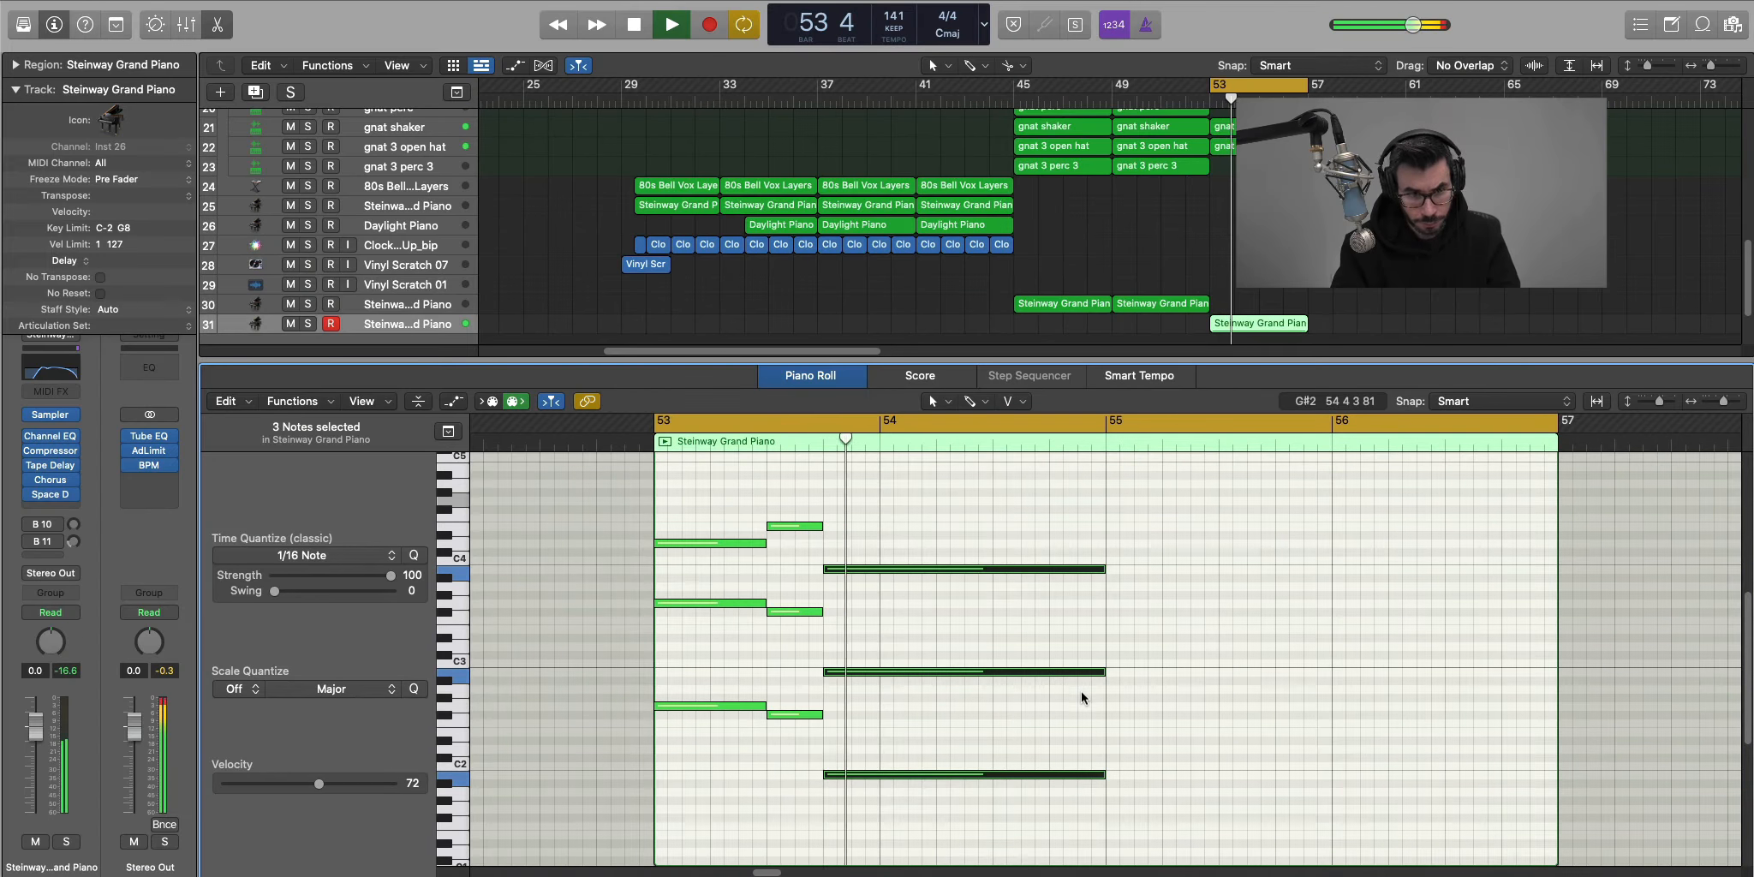
Repeat the nine chord notes of bars 53 and 54 at bar 55 and trim the piano region to end at bar 57.
{"action": "left_click", "coordinate": [929, 646], "text": "ctrl+alt"}
{"action": "left_click", "coordinate": [1087, 700], "text": "ctrl+alt"}
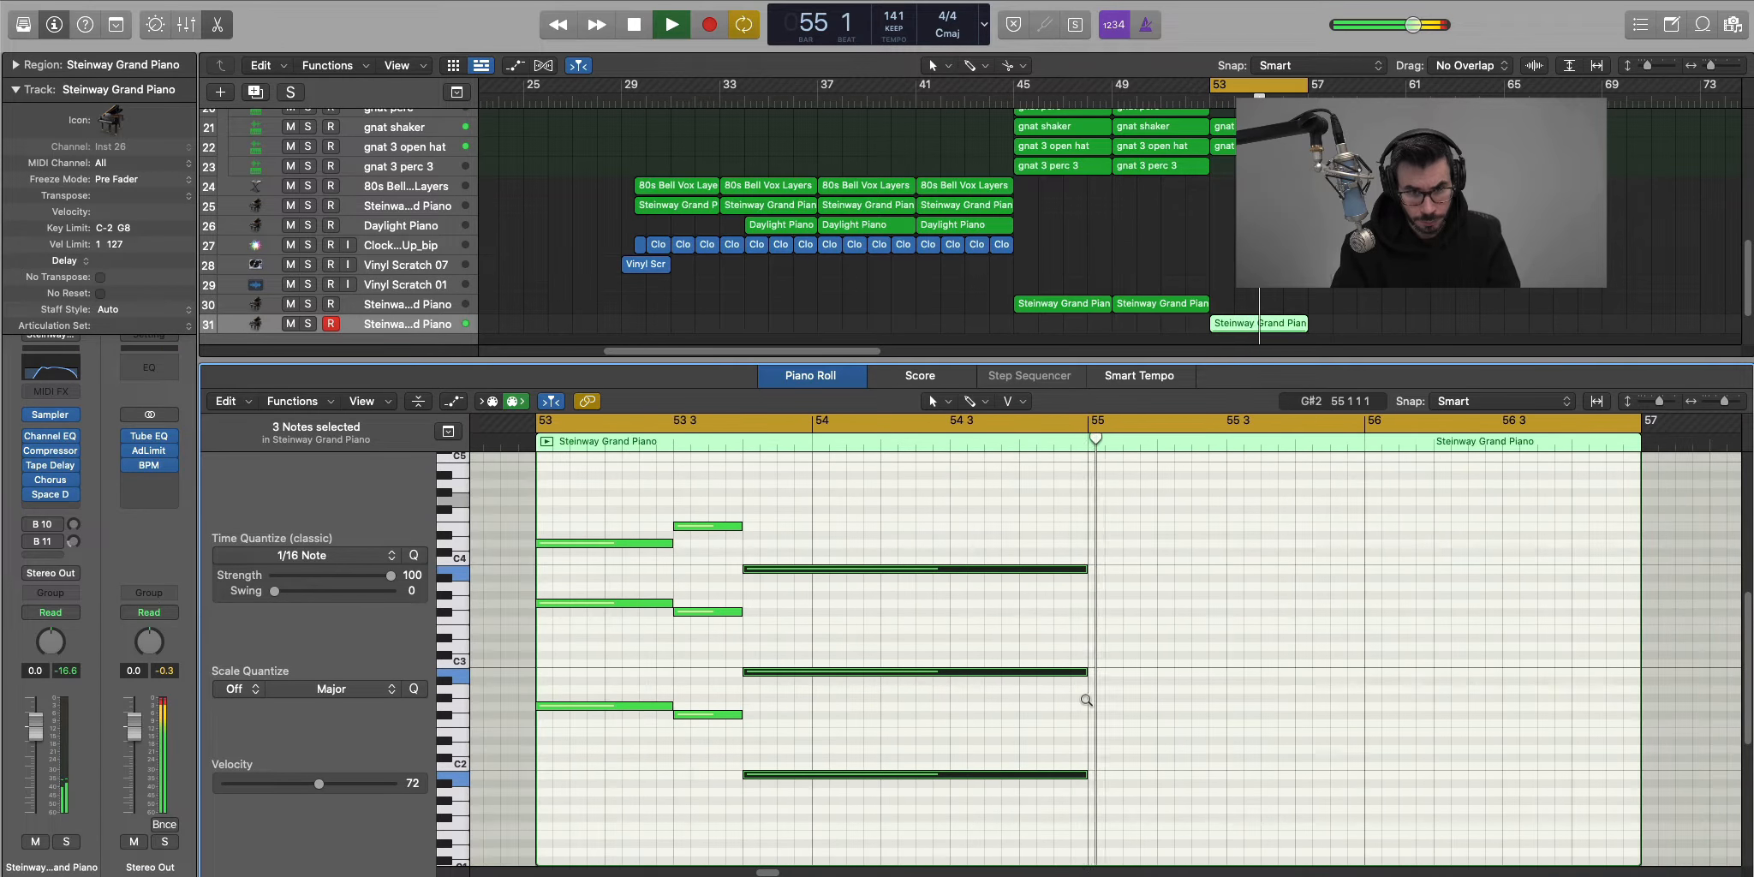
{"action": "key", "text": "space"}
{"action": "left_click_drag", "start_coordinate": [1157, 837], "coordinate": [586, 515]}
{"action": "key", "text": "super+r"}
{"action": "key", "text": "space"}
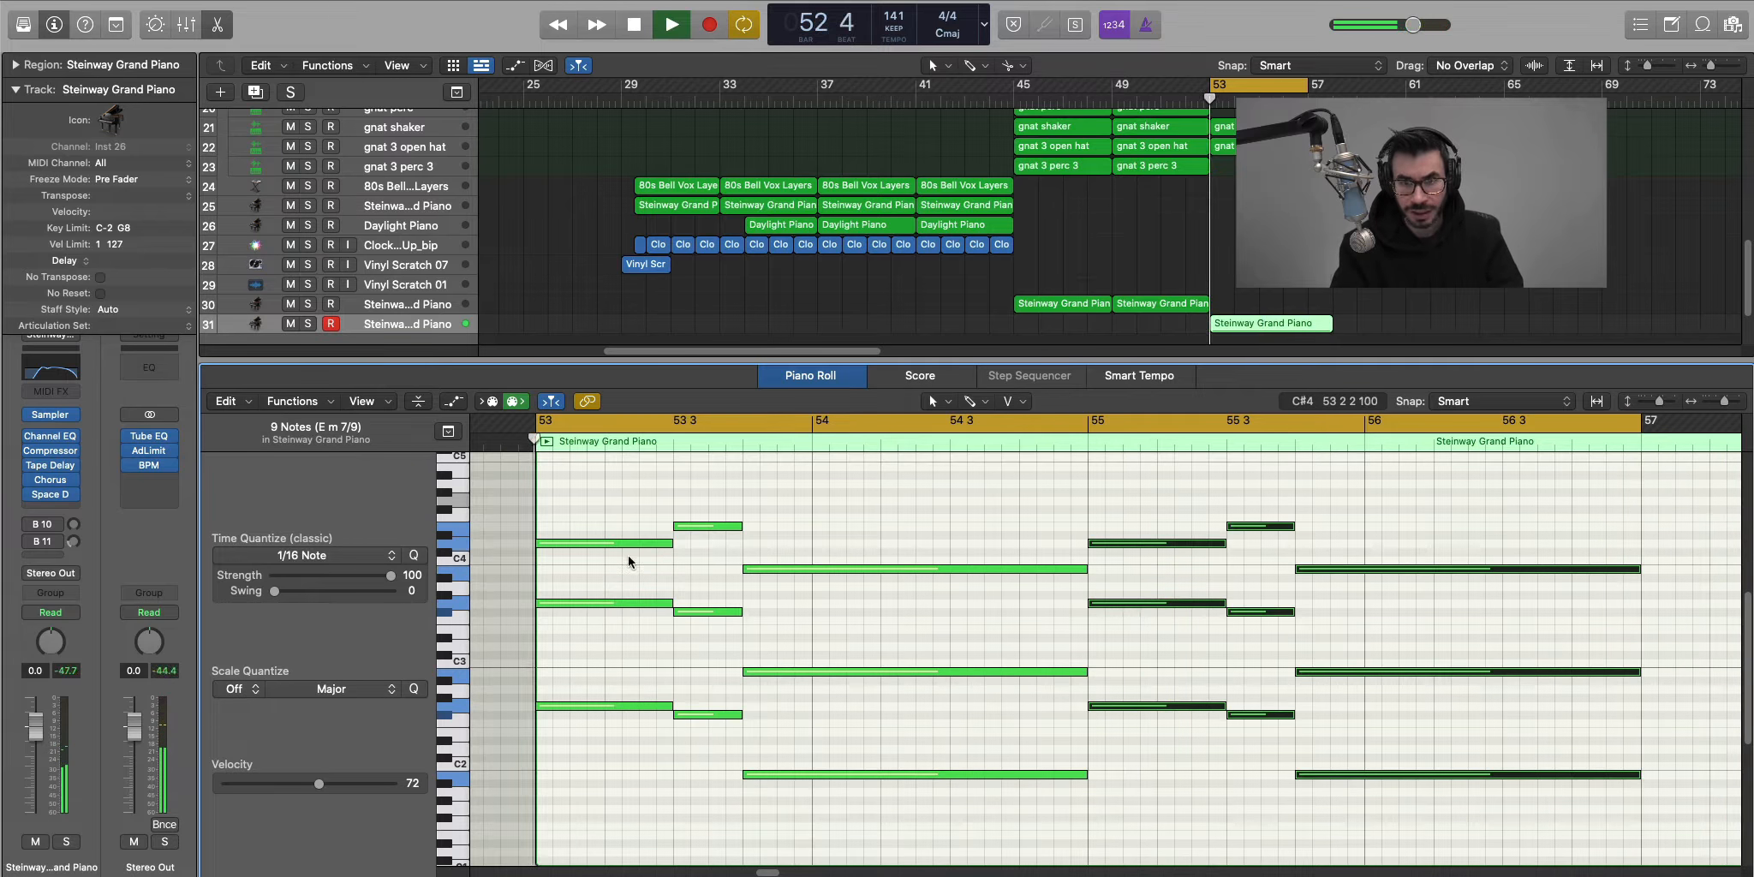
{"action": "left_click_drag", "start_coordinate": [1306, 319], "coordinate": [1308, 323]}
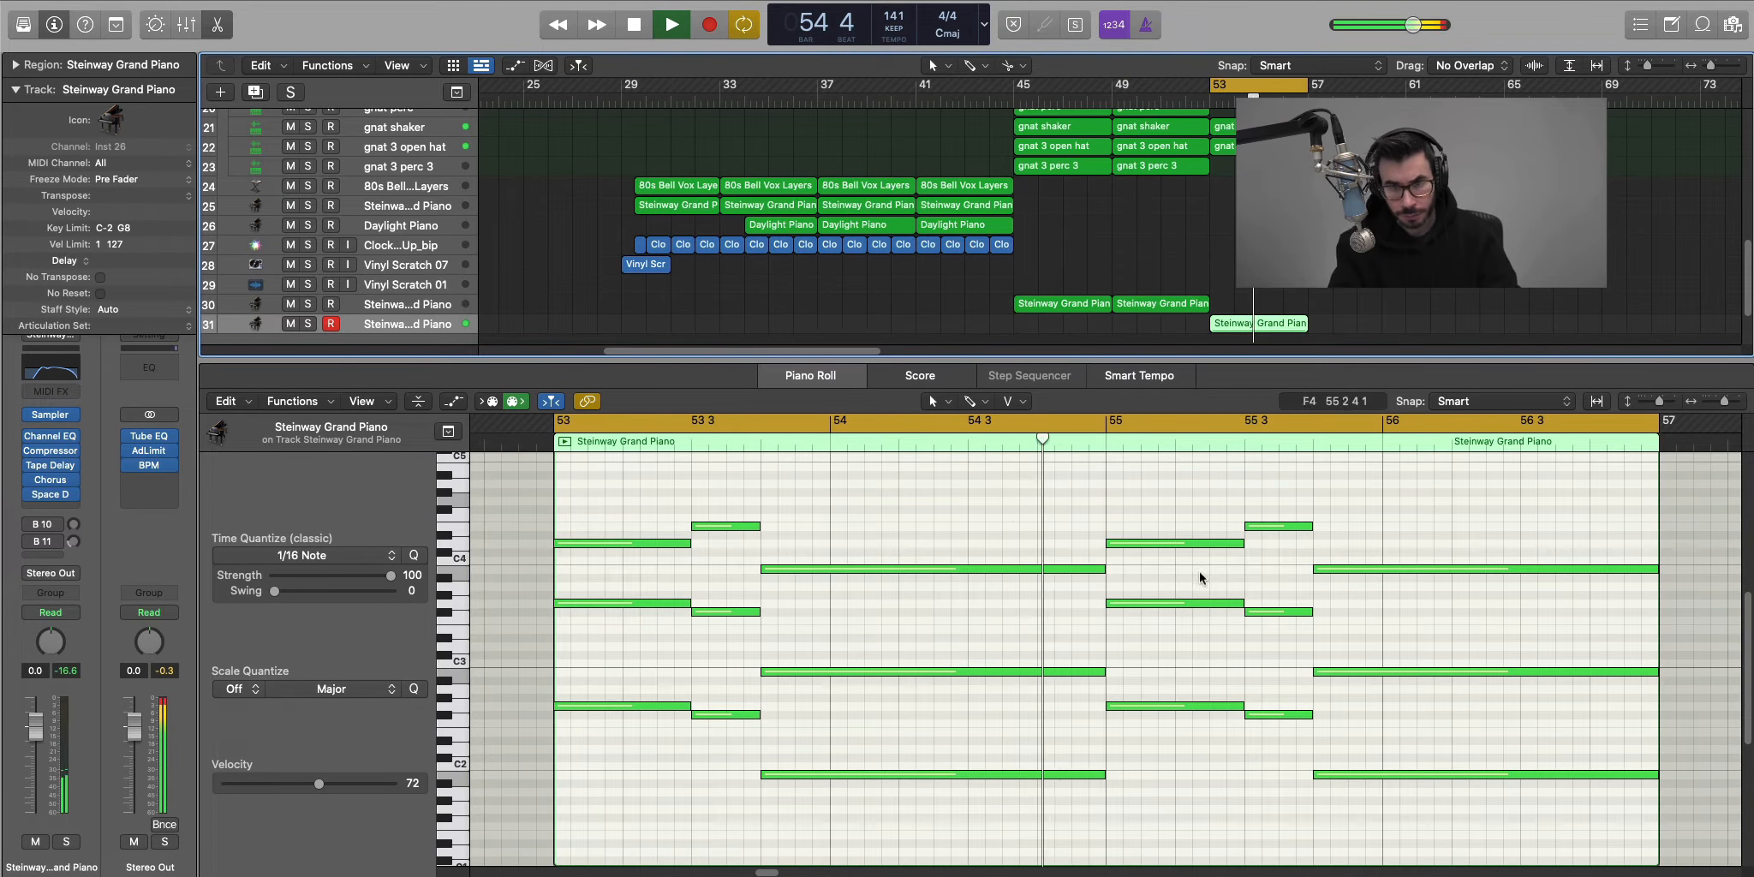
Set the velocity of all the new piano region's notes to 58 while checking the level in playback.
{"action": "left_click", "coordinate": [985, 505]}
{"action": "key", "text": "super+a"}
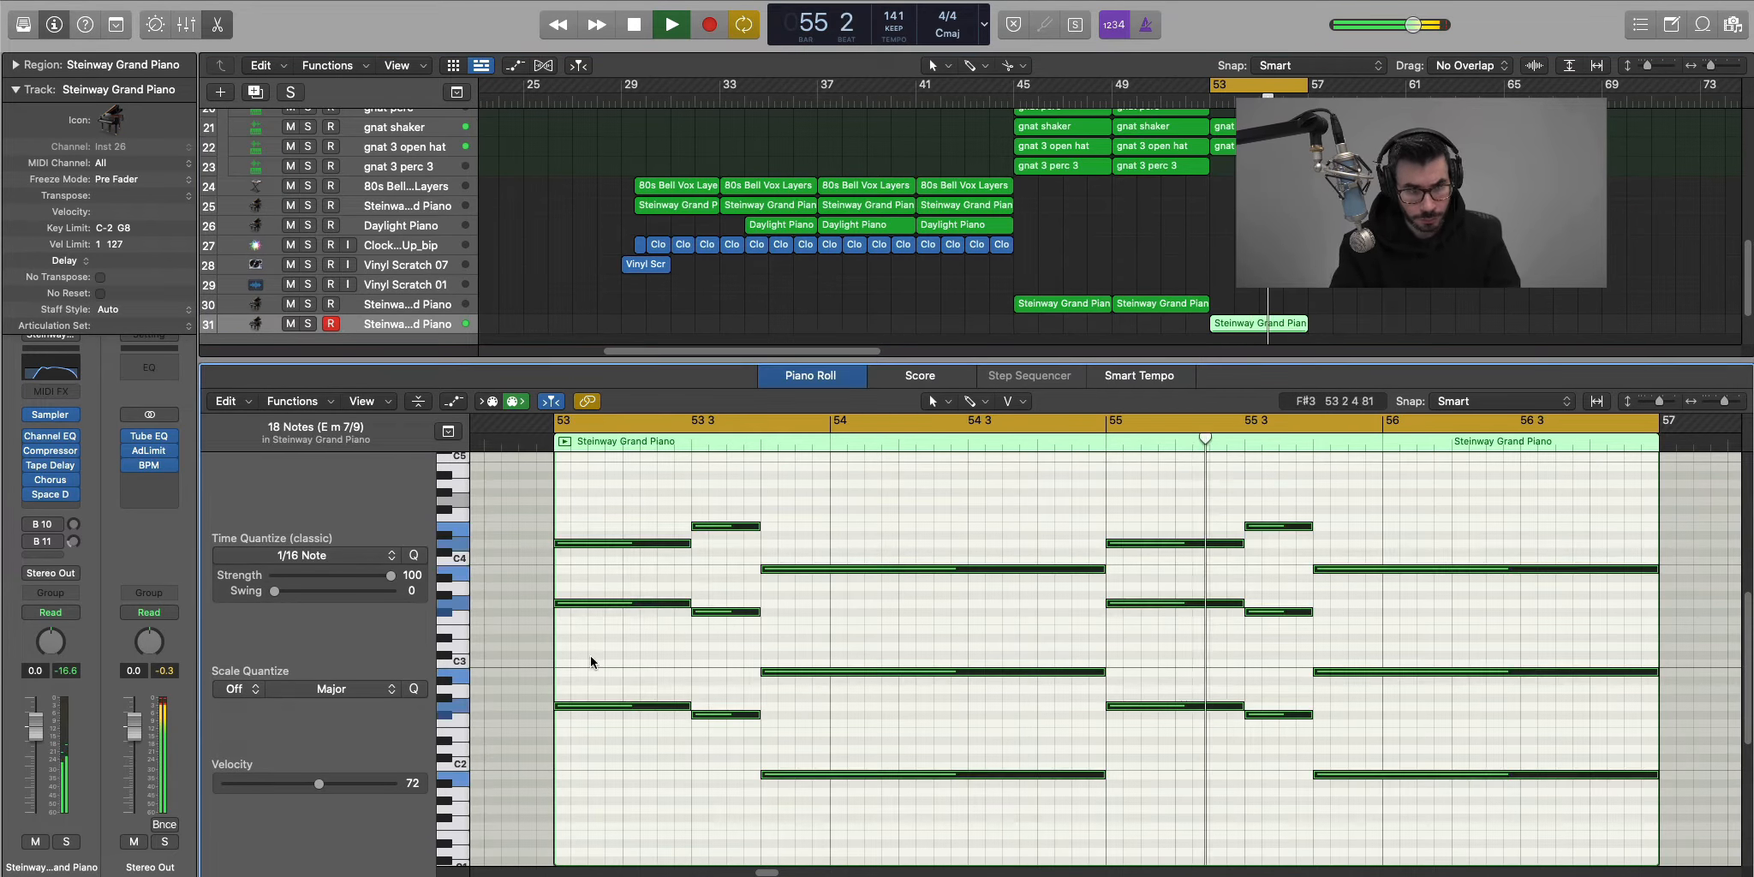
{"action": "key", "text": "space"}
{"action": "left_click_drag", "start_coordinate": [319, 783], "coordinate": [265, 787]}
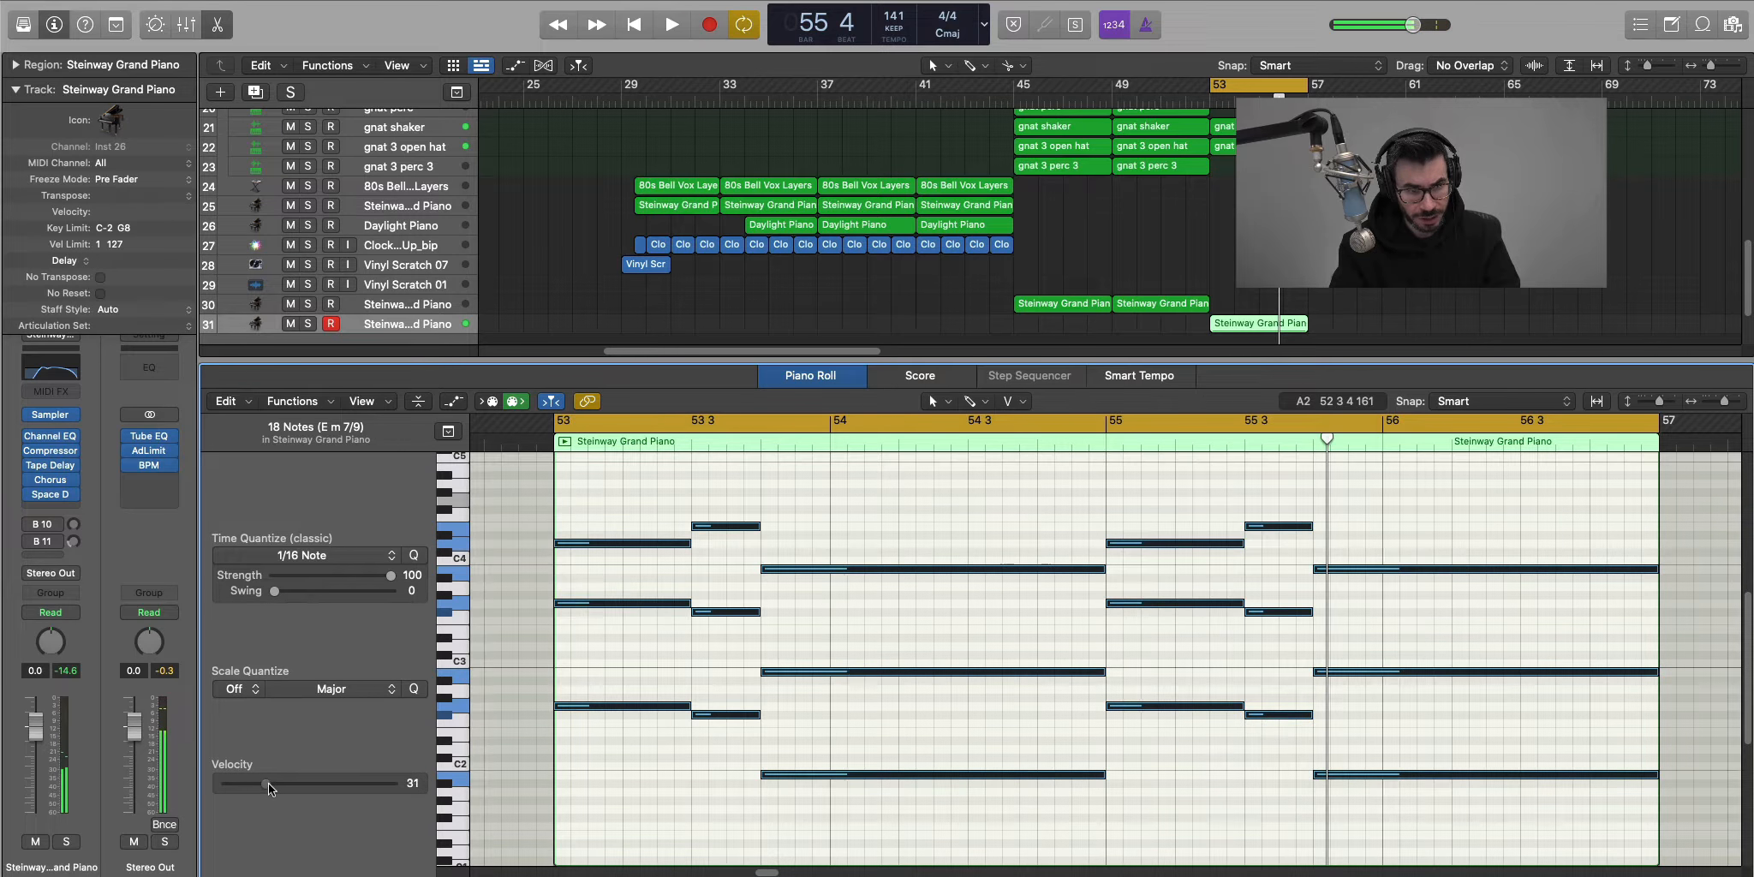
{"action": "key", "text": "space"}
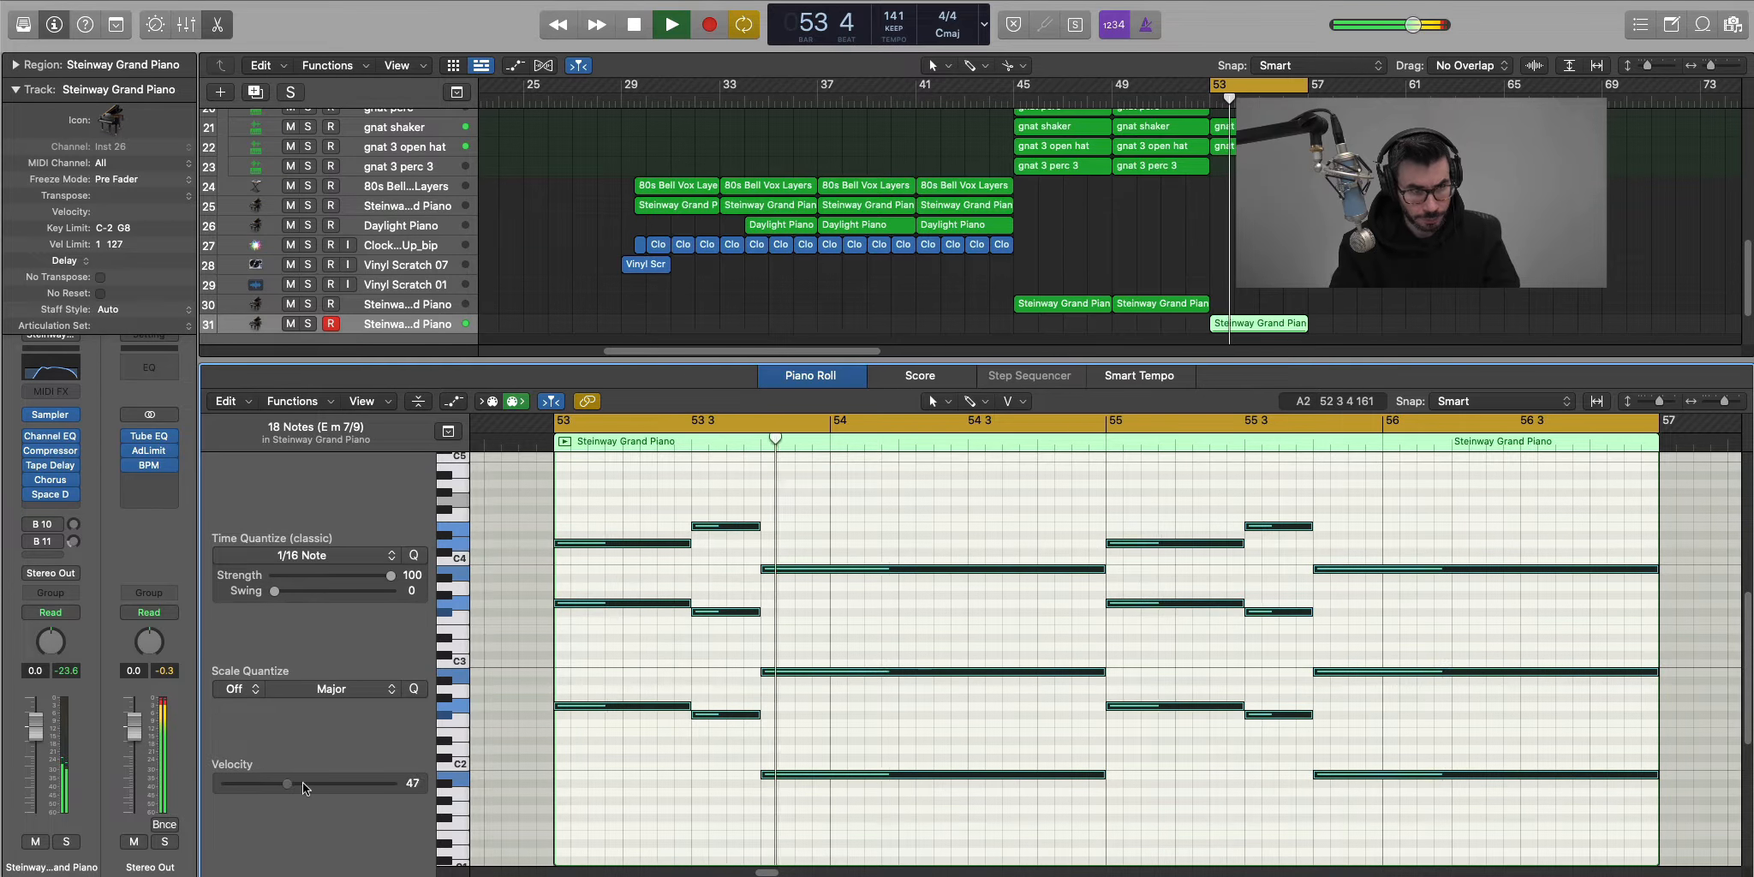
{"action": "left_click_drag", "start_coordinate": [271, 789], "coordinate": [307, 786]}
{"action": "left_click", "coordinate": [874, 625]}
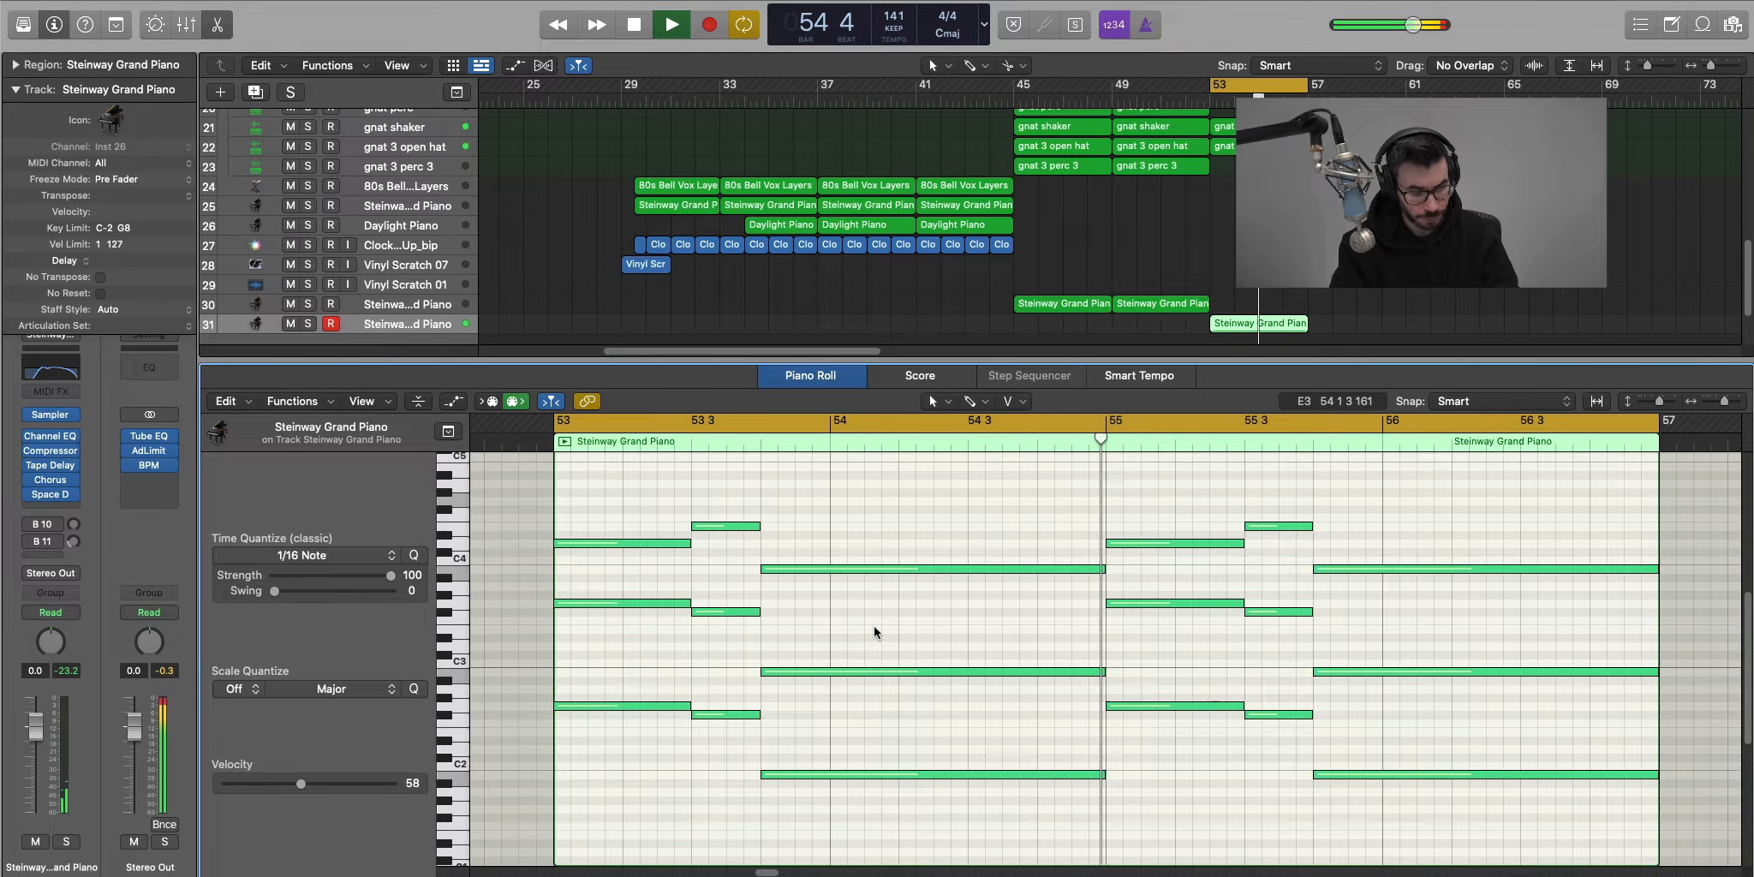
Set the velocity of the Steinway piano region's notes at bar 53 to 61 and close the note editor.
{"action": "left_click_drag", "start_coordinate": [302, 785], "coordinate": [310, 789]}
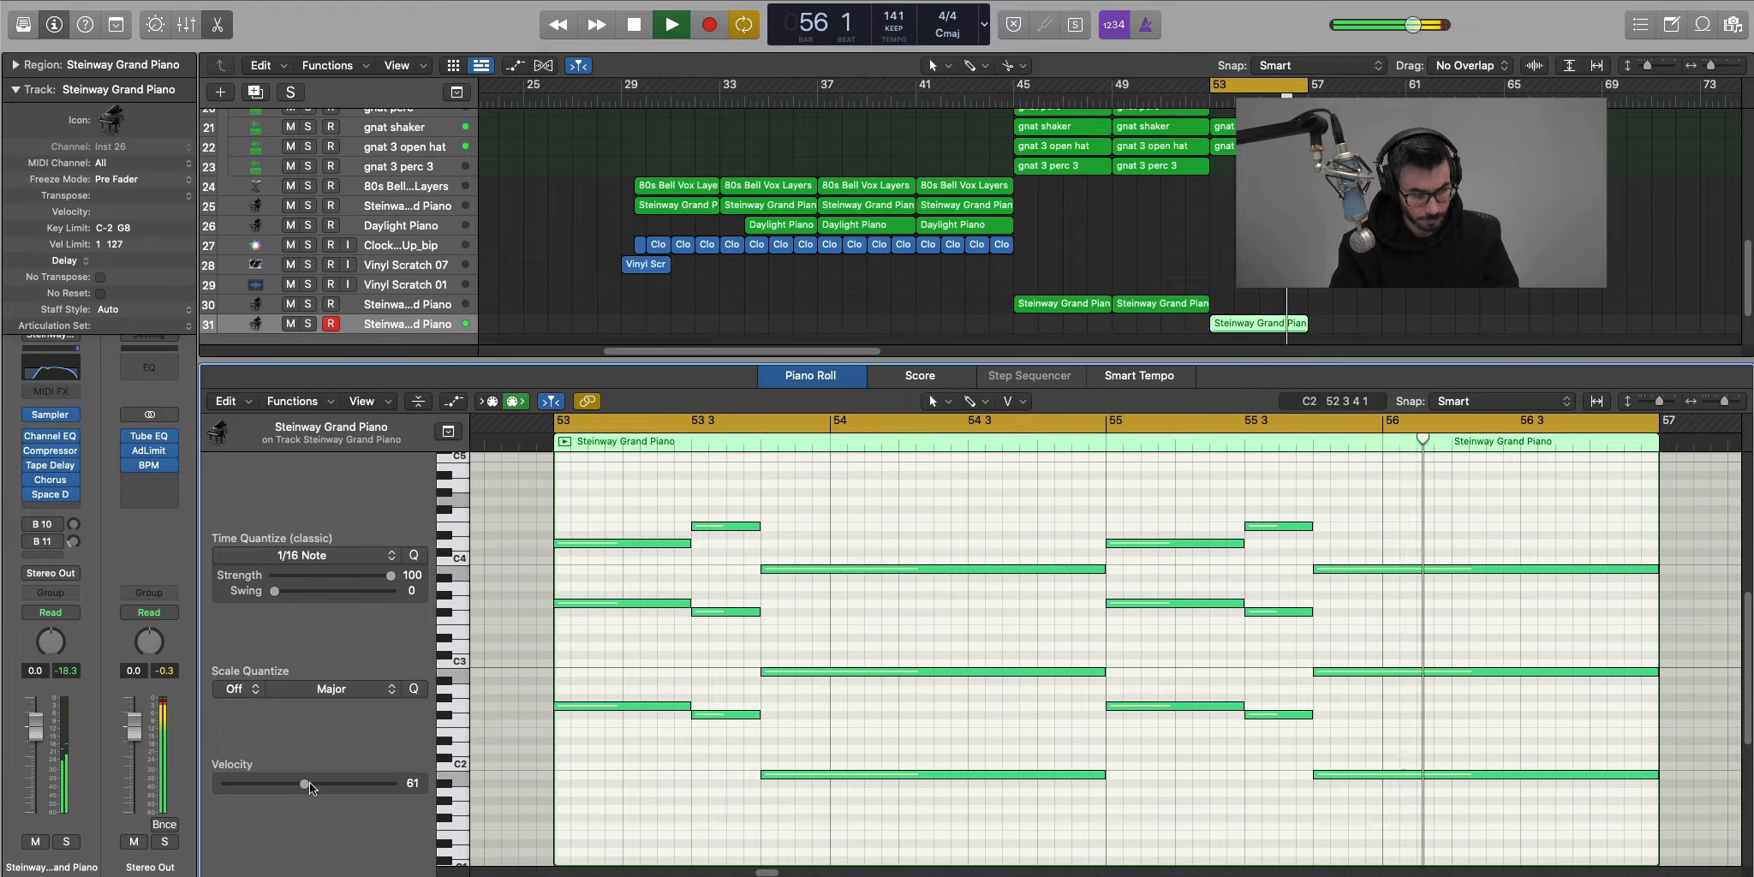
{"action": "key", "text": "x"}
{"action": "key", "text": "x"}
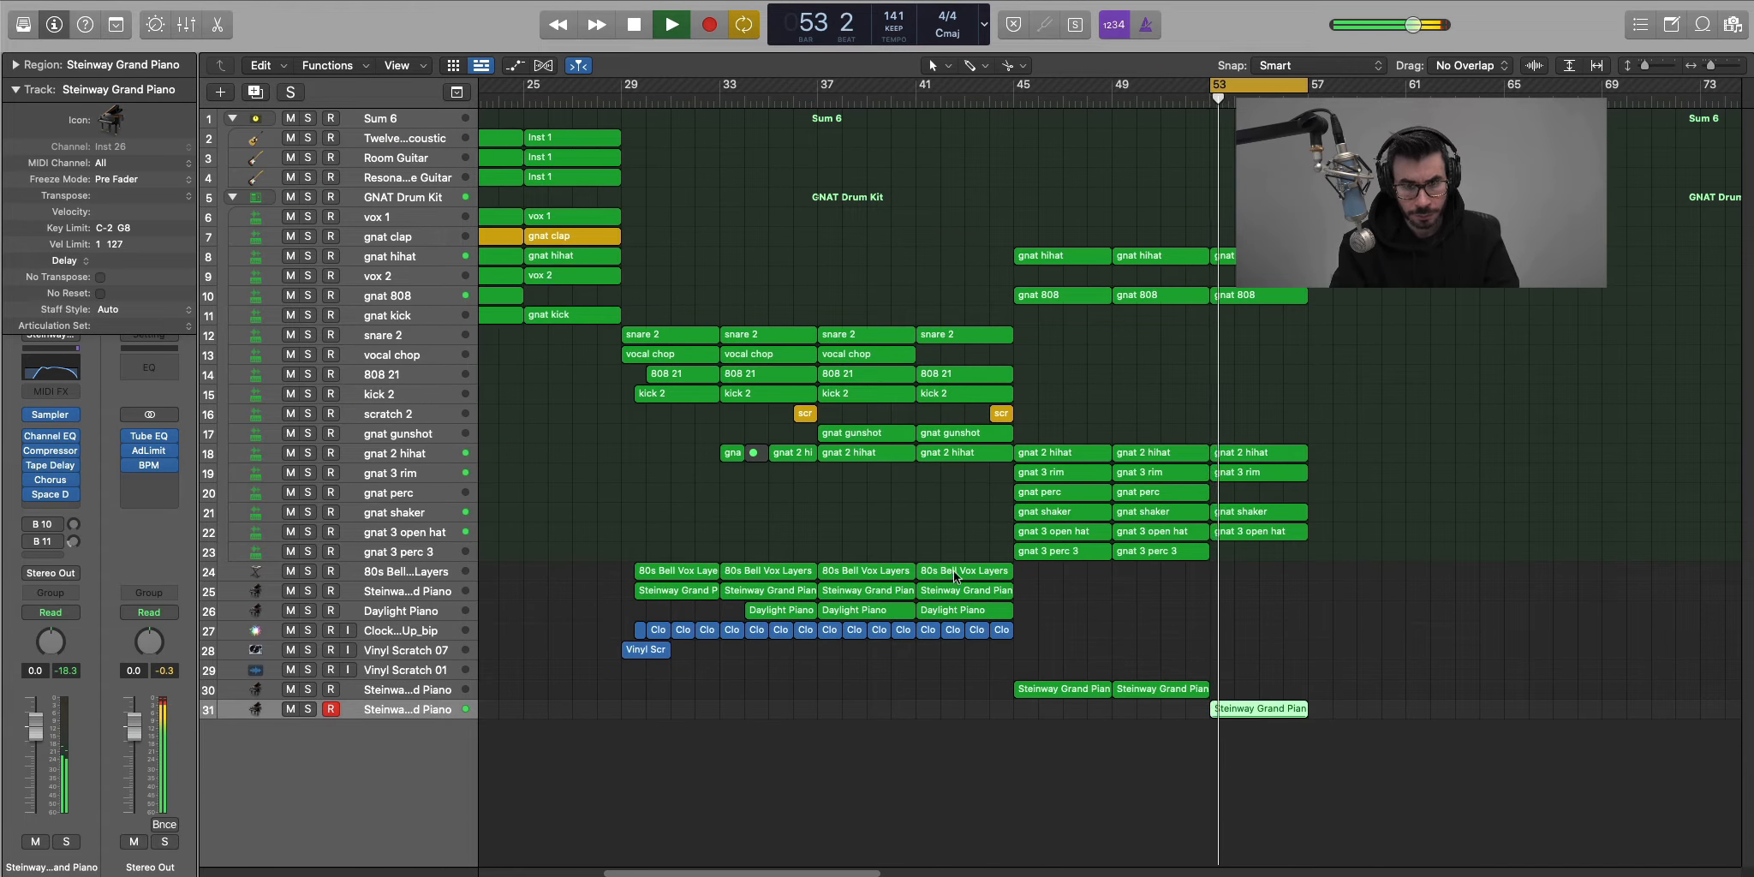
Add an F#3 note at bar 53 of the Studio Trumpet 2 region and shorten it to one beat.
{"action": "left_click", "coordinate": [517, 552]}
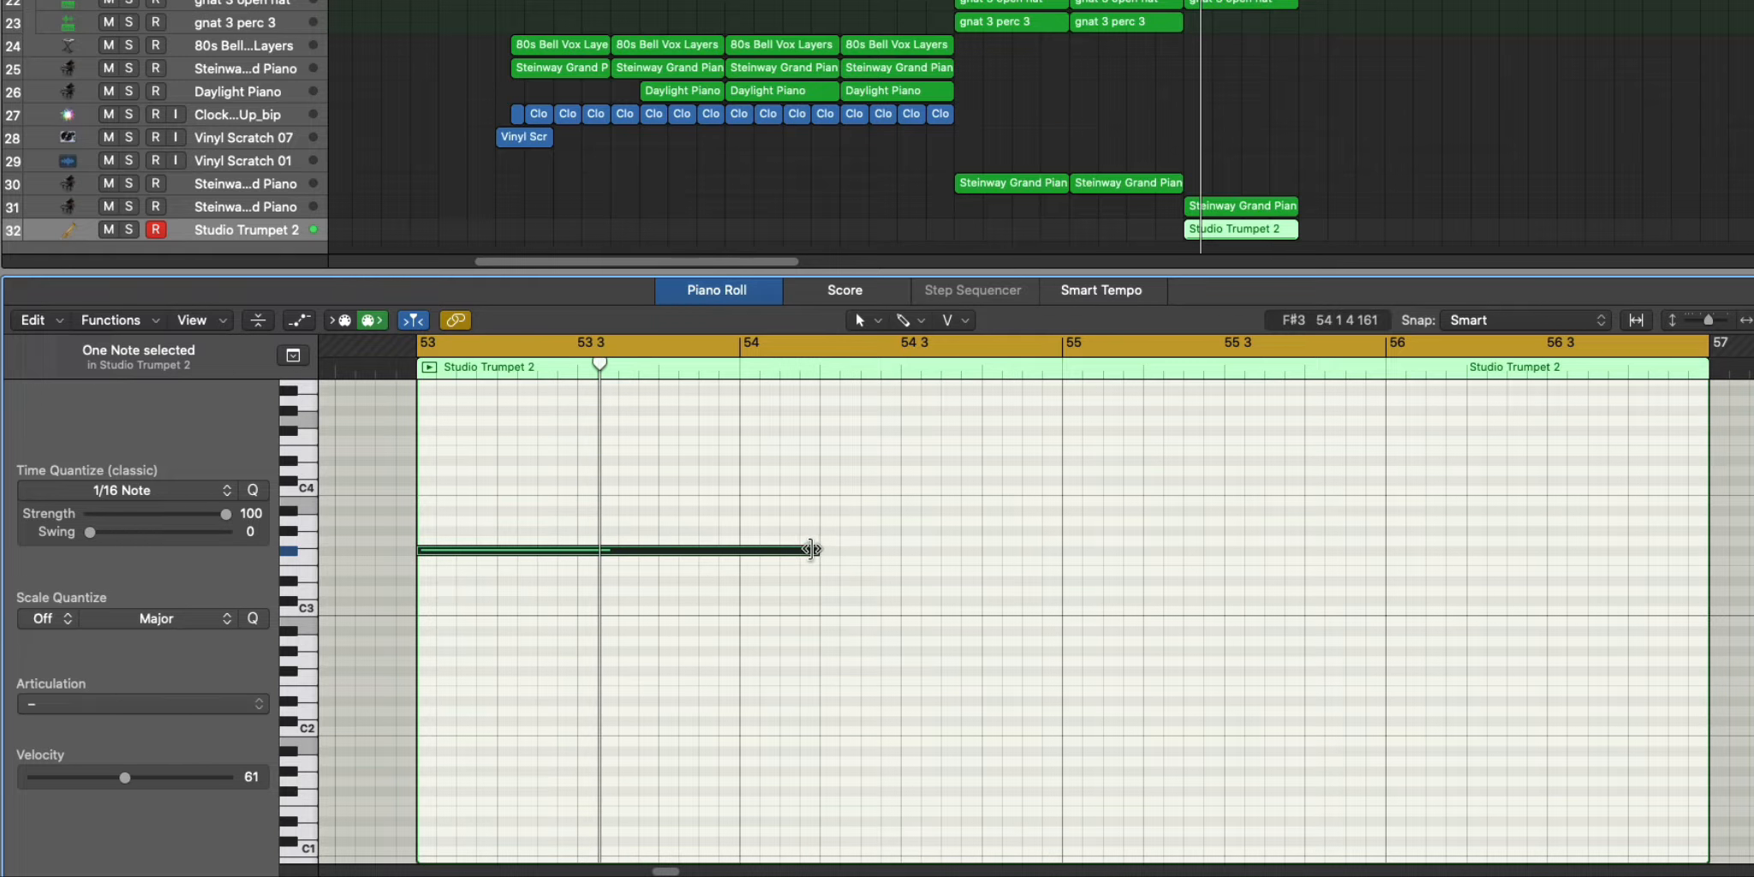
{"action": "mouse_move", "coordinate": [812, 550]}
{"action": "left_mouse_down"}
{"action": "mouse_move", "coordinate": [474, 576]}
{"action": "mouse_move", "coordinate": [494, 570]}
{"action": "left_mouse_up"}
{"action": "key", "text": "space"}
{"action": "left_click_drag", "start_coordinate": [508, 501], "coordinate": [417, 638]}
{"action": "left_click", "coordinate": [498, 618]}
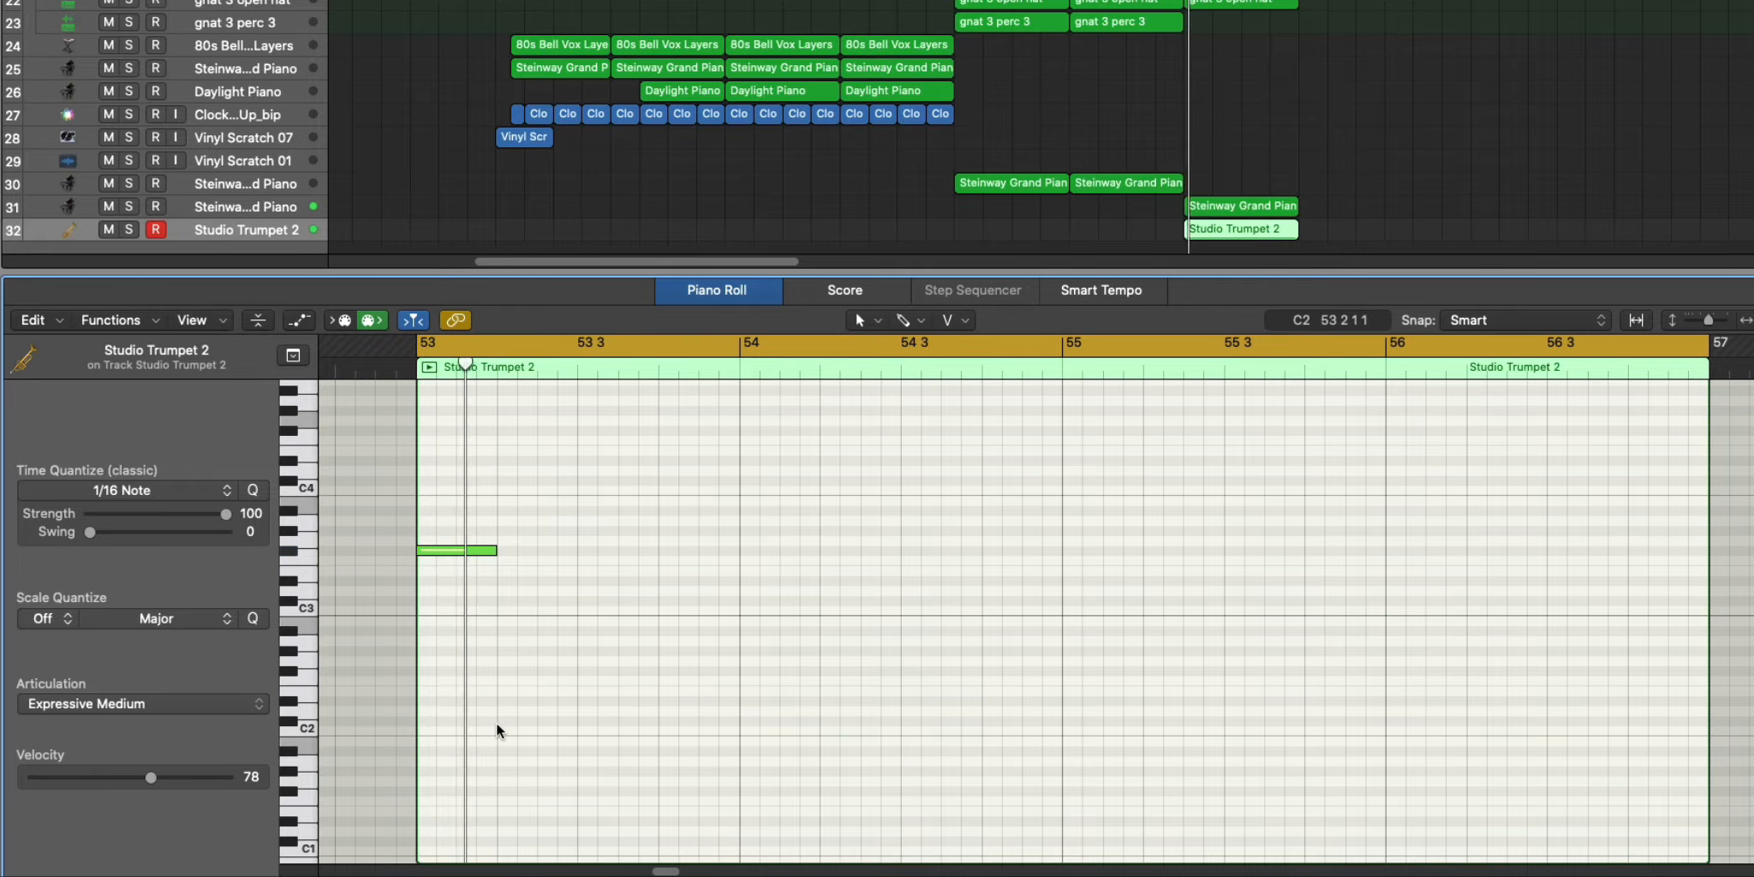
Continue the trumpet melody in bar 53 with D3 on beats 2 and 3, E3 half a beat after beat 3, and F#3 on beat 4.
{"action": "left_click", "coordinate": [512, 591]}
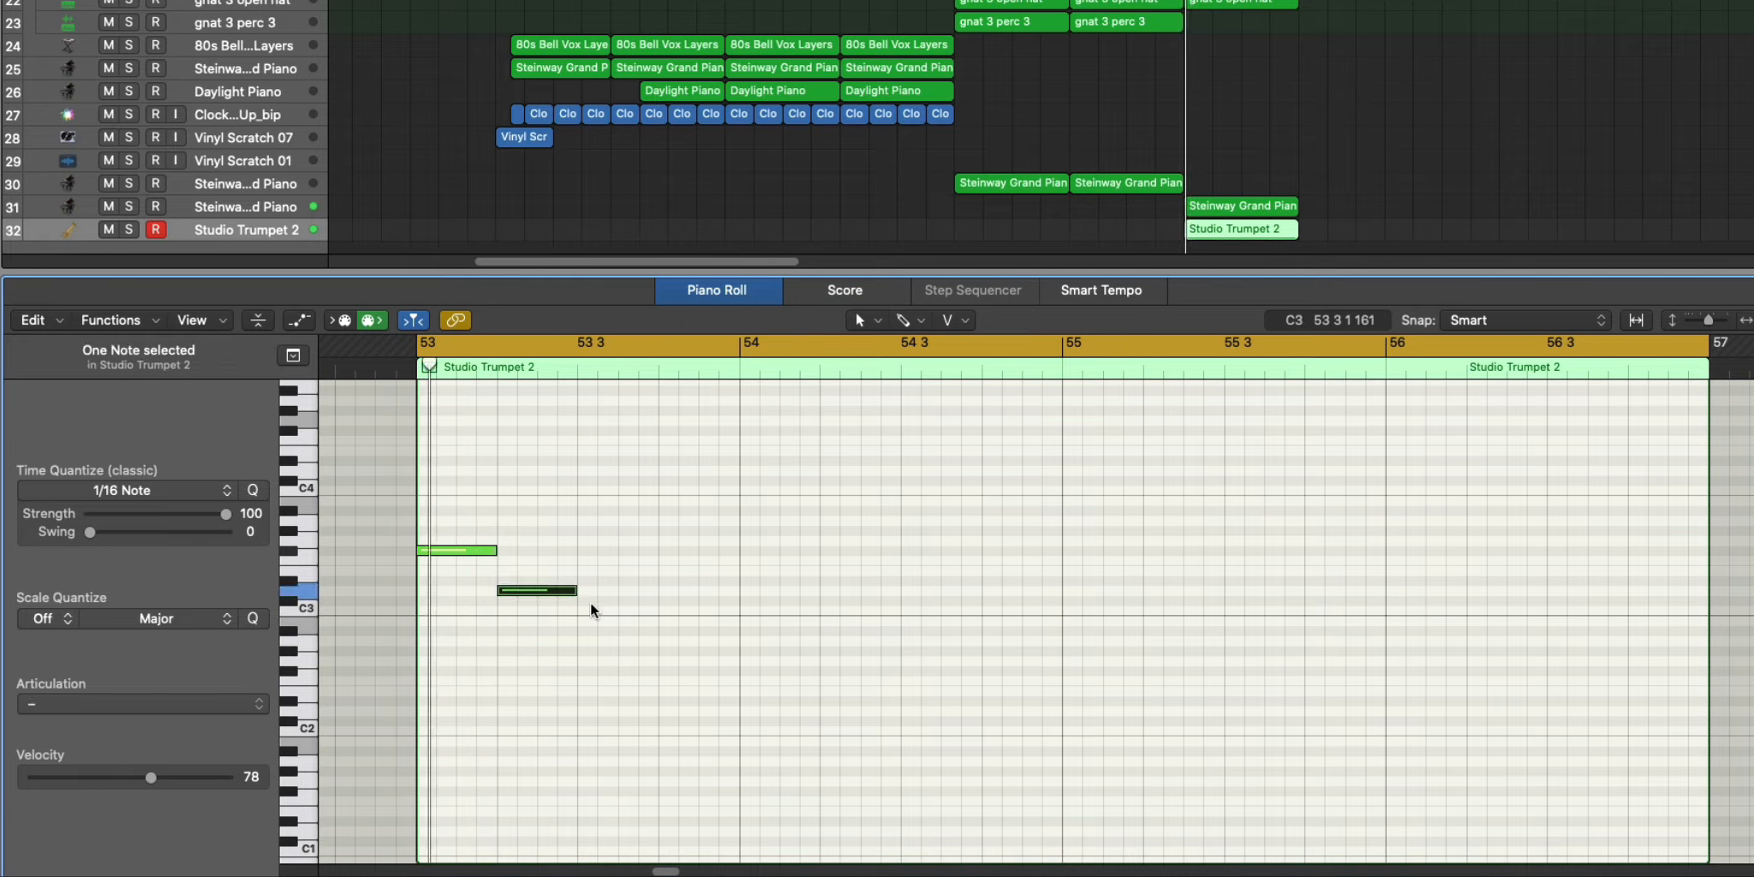
{"action": "left_click_drag", "start_coordinate": [651, 600], "coordinate": [612, 599]}
{"action": "left_click_drag", "start_coordinate": [611, 597], "coordinate": [618, 597]}
{"action": "left_click", "coordinate": [624, 570], "text": "super"}
{"action": "left_click", "coordinate": [664, 551], "text": "super"}
{"action": "key", "text": "space"}
{"action": "key", "text": "space"}
Add rising sixteenth notes F#3, G3 and A3 in bar 54, starting half a beat after beat 2, while checking them in playback.
{"action": "left_click", "coordinate": [867, 551], "text": "super"}
{"action": "left_click_drag", "start_coordinate": [897, 554], "coordinate": [879, 553]}
{"action": "key", "text": "space"}
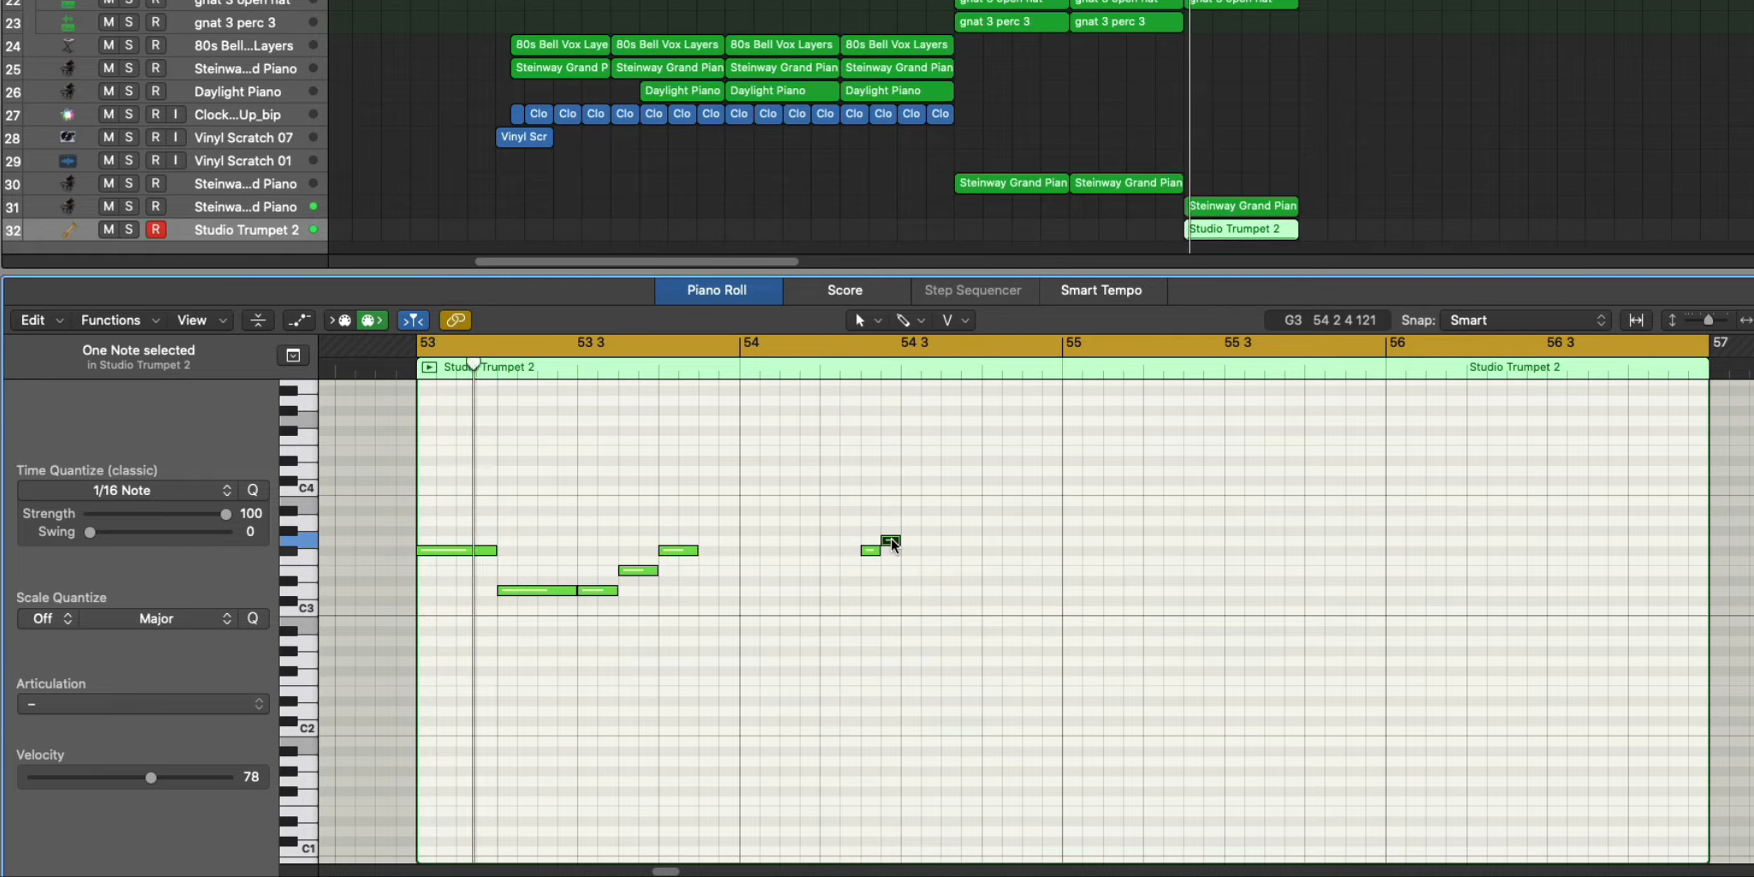
{"action": "left_click", "coordinate": [890, 540], "text": "super"}
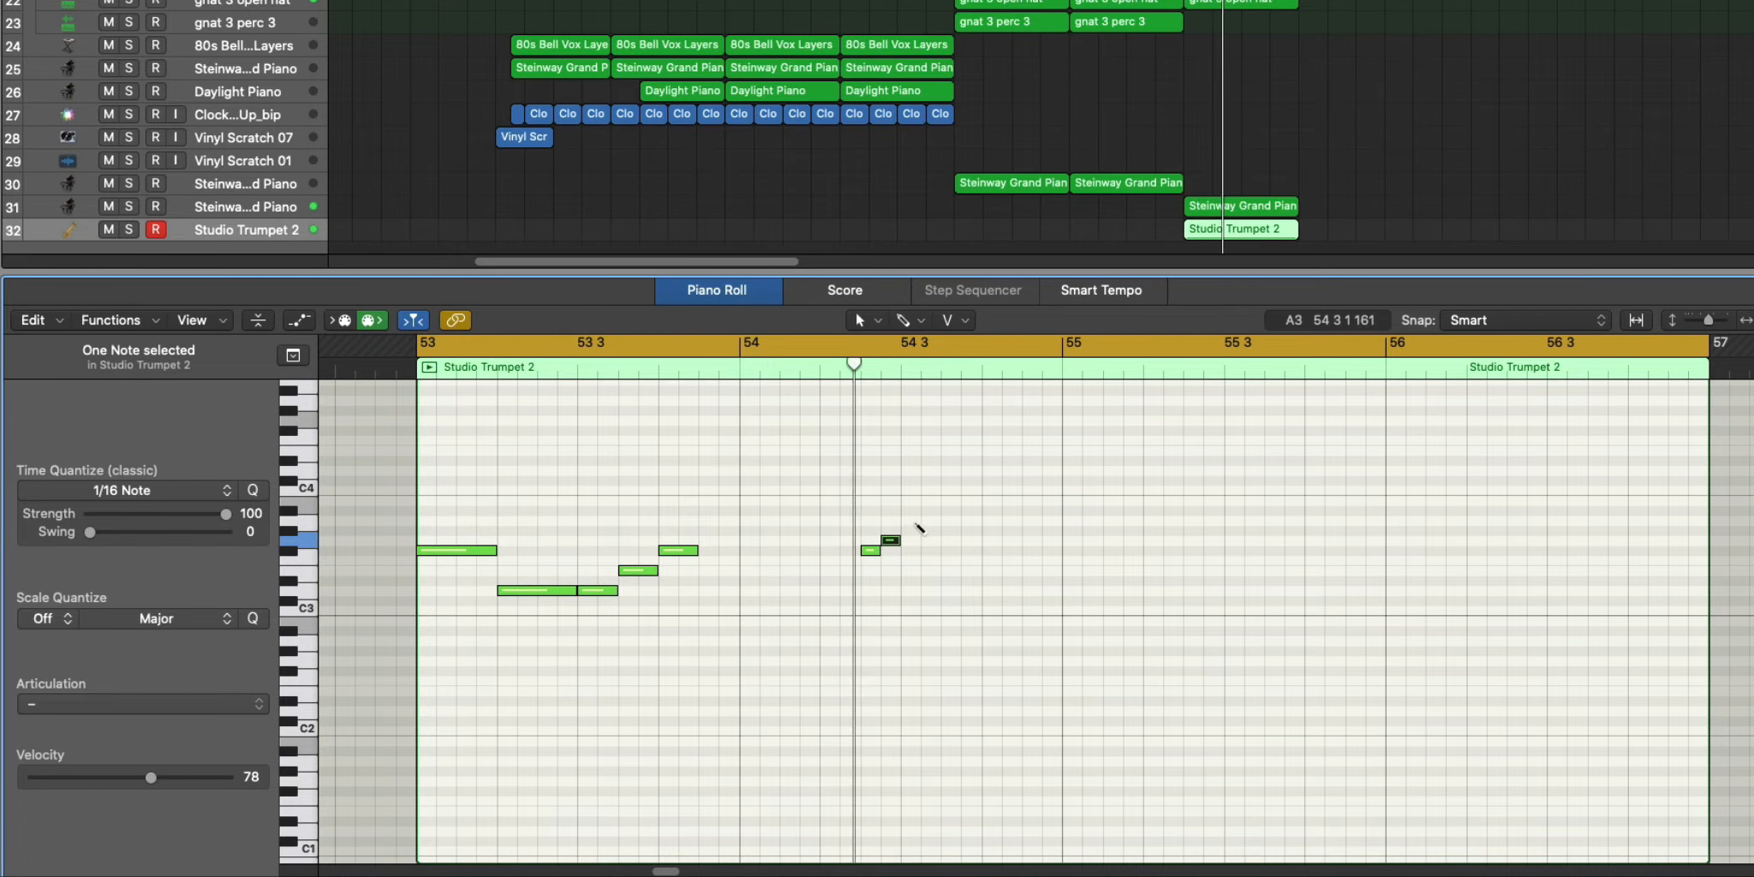
{"action": "left_click", "coordinate": [911, 521], "text": "super"}
{"action": "key", "text": "space"}
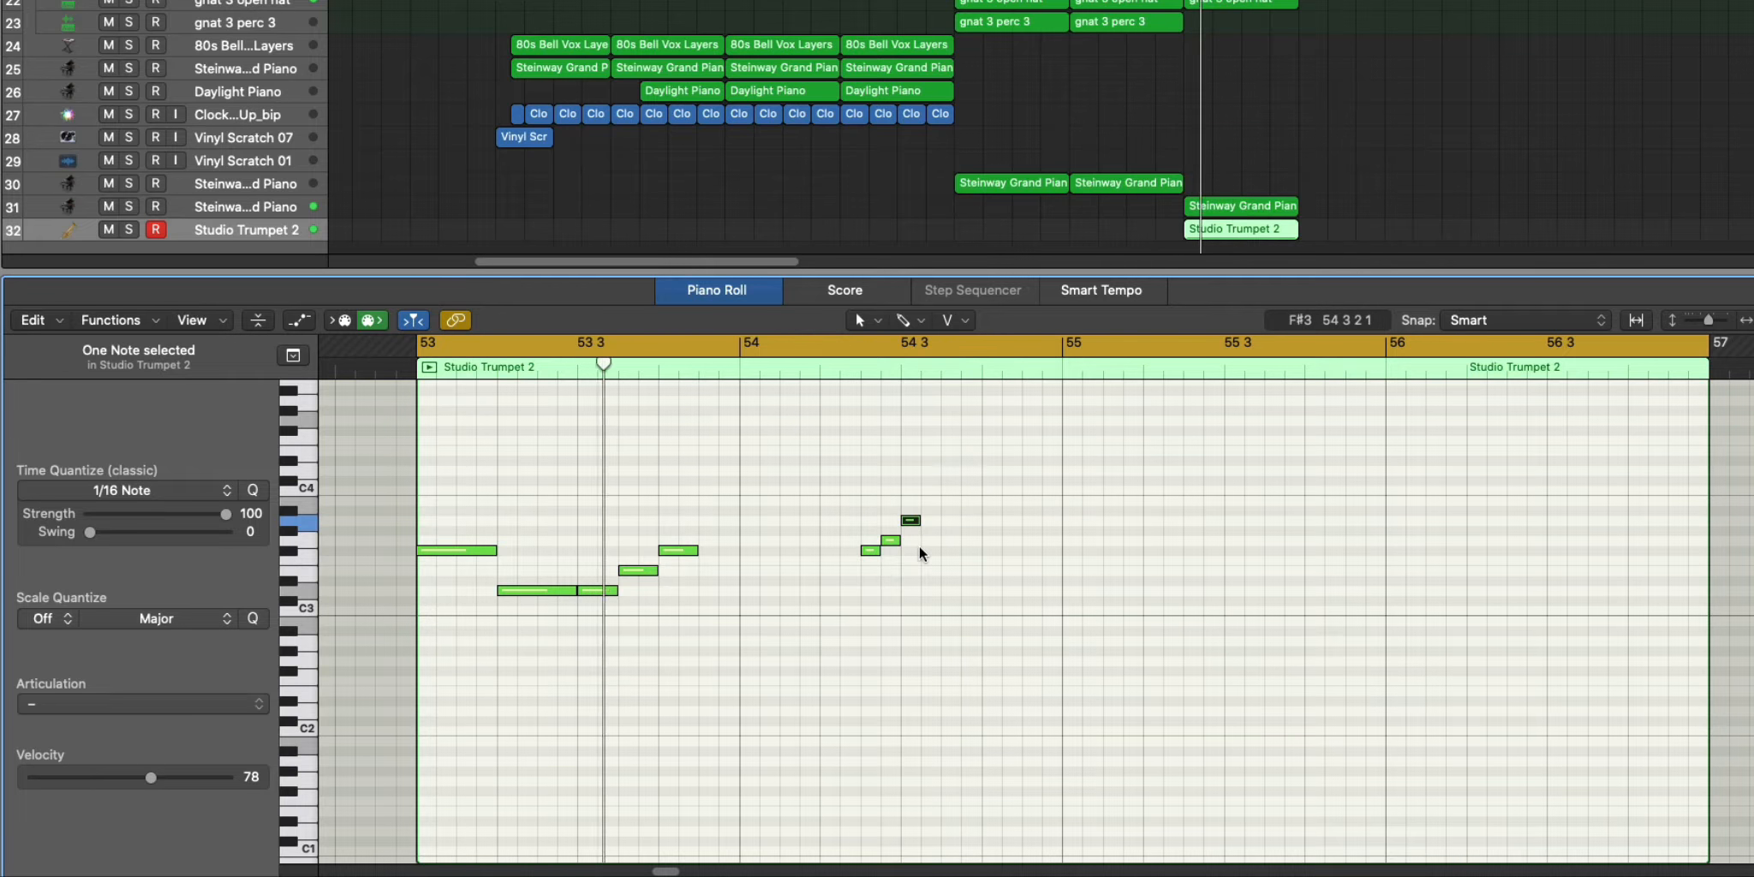
Add falling notes F#3, E3 and D3 half a beat apart in bar 54, starting half a beat after beat 3.
{"action": "left_click", "coordinate": [950, 541], "text": "super"}
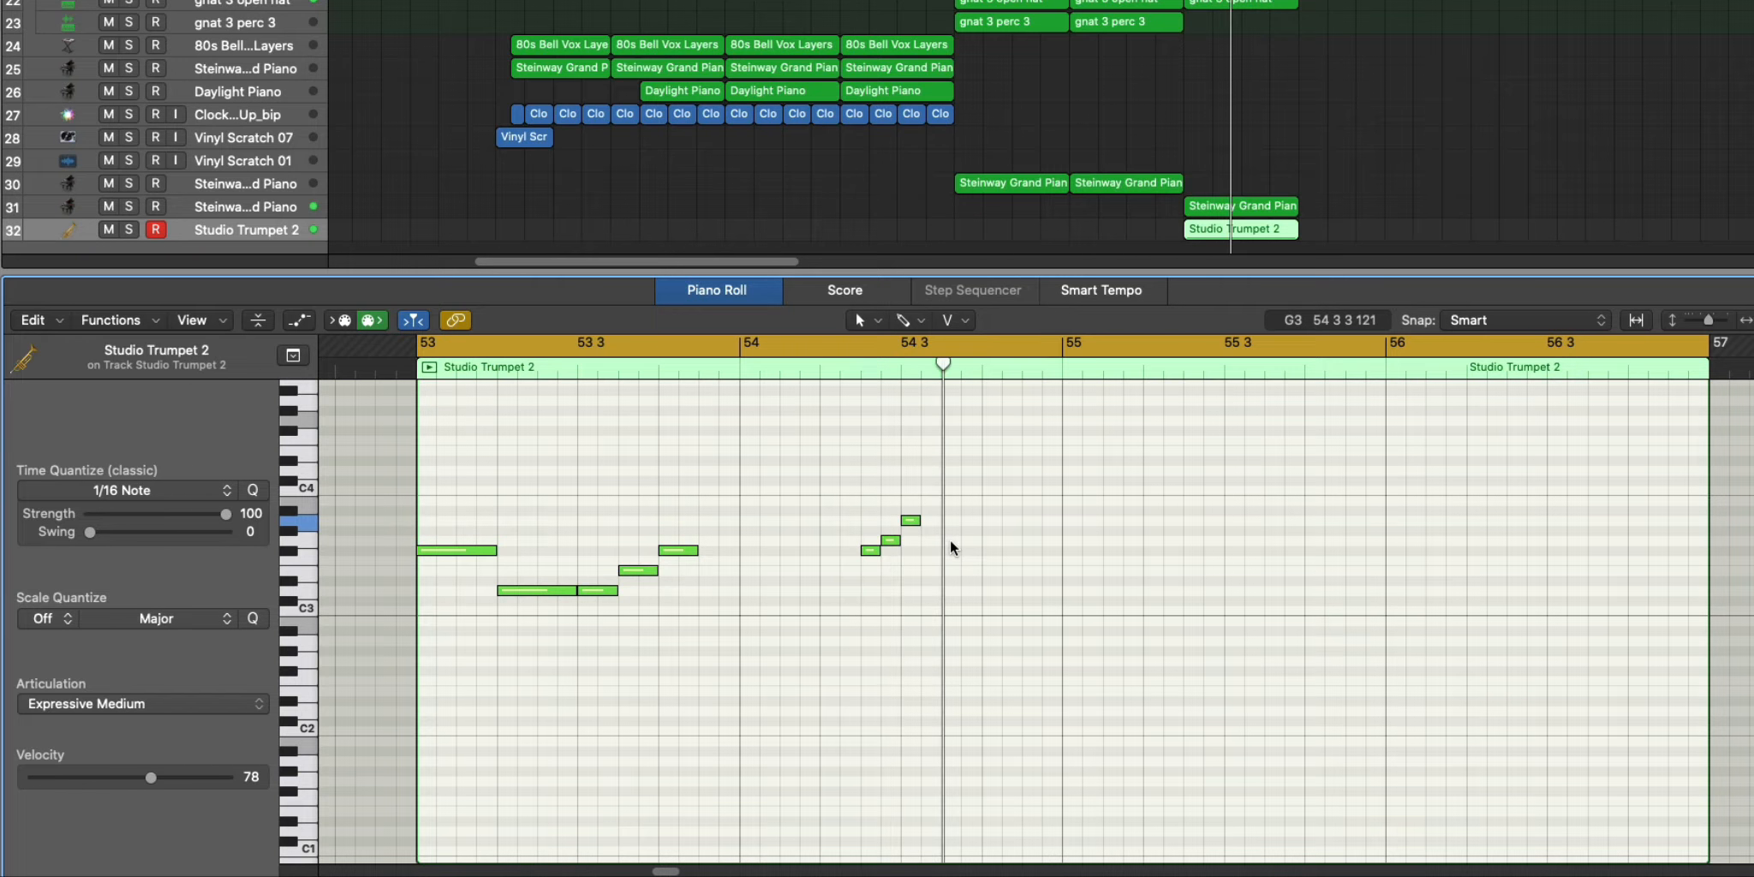
{"action": "left_click_drag", "start_coordinate": [950, 545], "coordinate": [950, 552]}
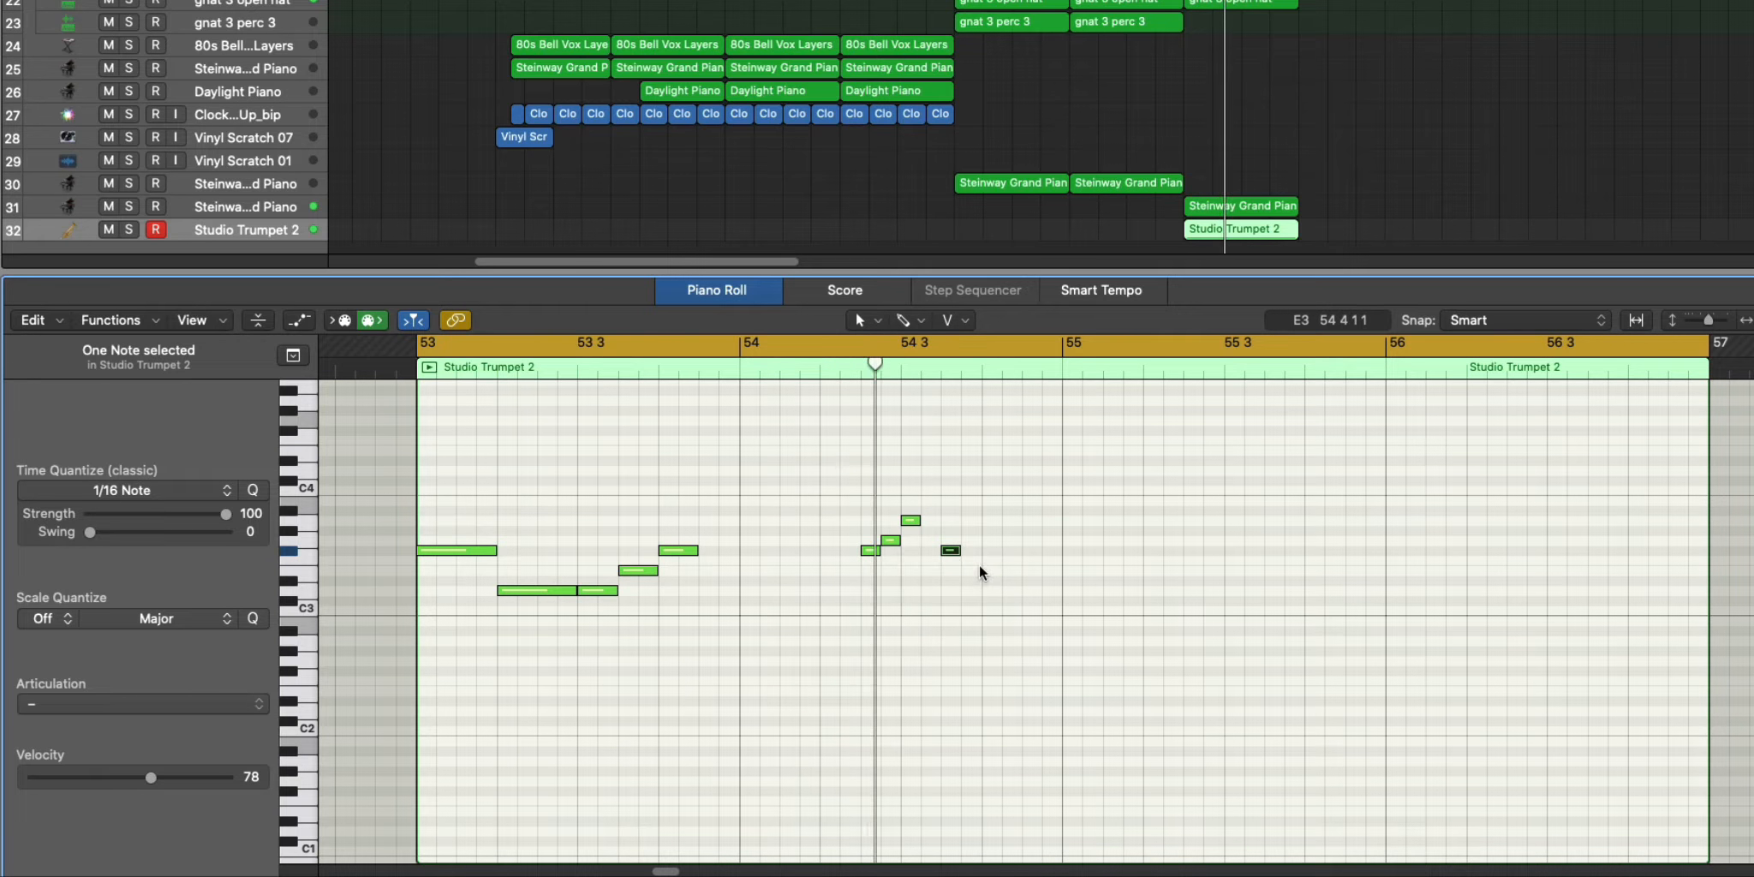
{"action": "left_click", "coordinate": [991, 570], "text": "super"}
{"action": "left_click", "coordinate": [1025, 591], "text": "super"}
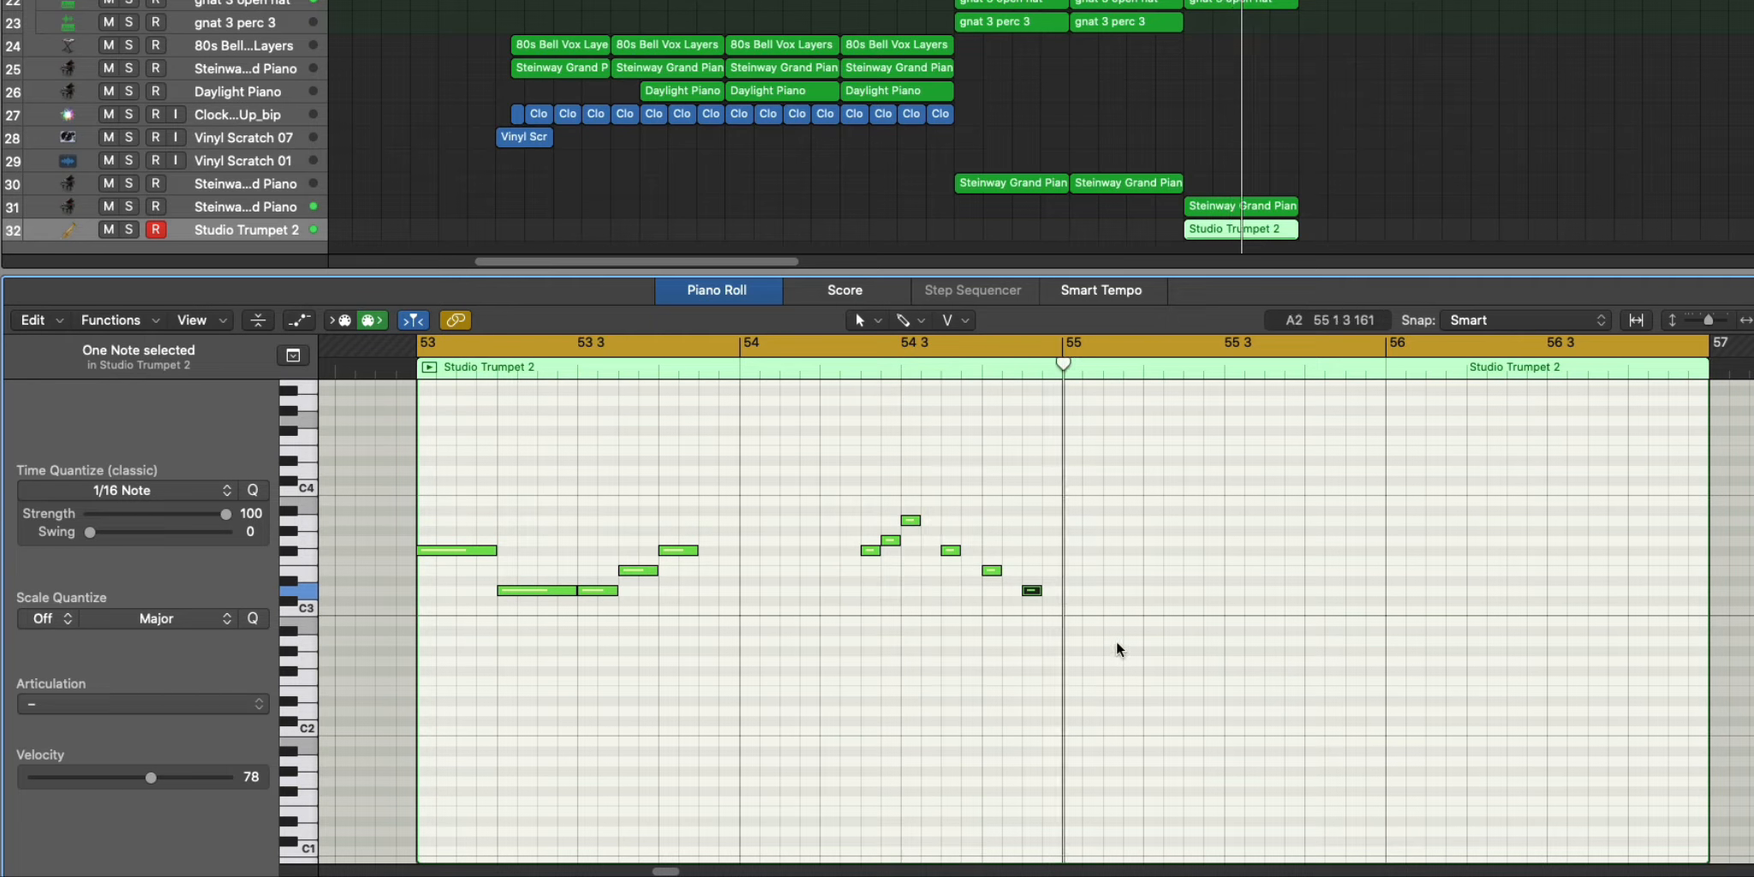
Copy the eleven trumpet notes of bars 53 and 54 and paste them at bar 55.
{"action": "left_click_drag", "start_coordinate": [1116, 646], "coordinate": [423, 501]}
{"action": "key", "text": "super+c"}
{"action": "key", "text": "super+v"}
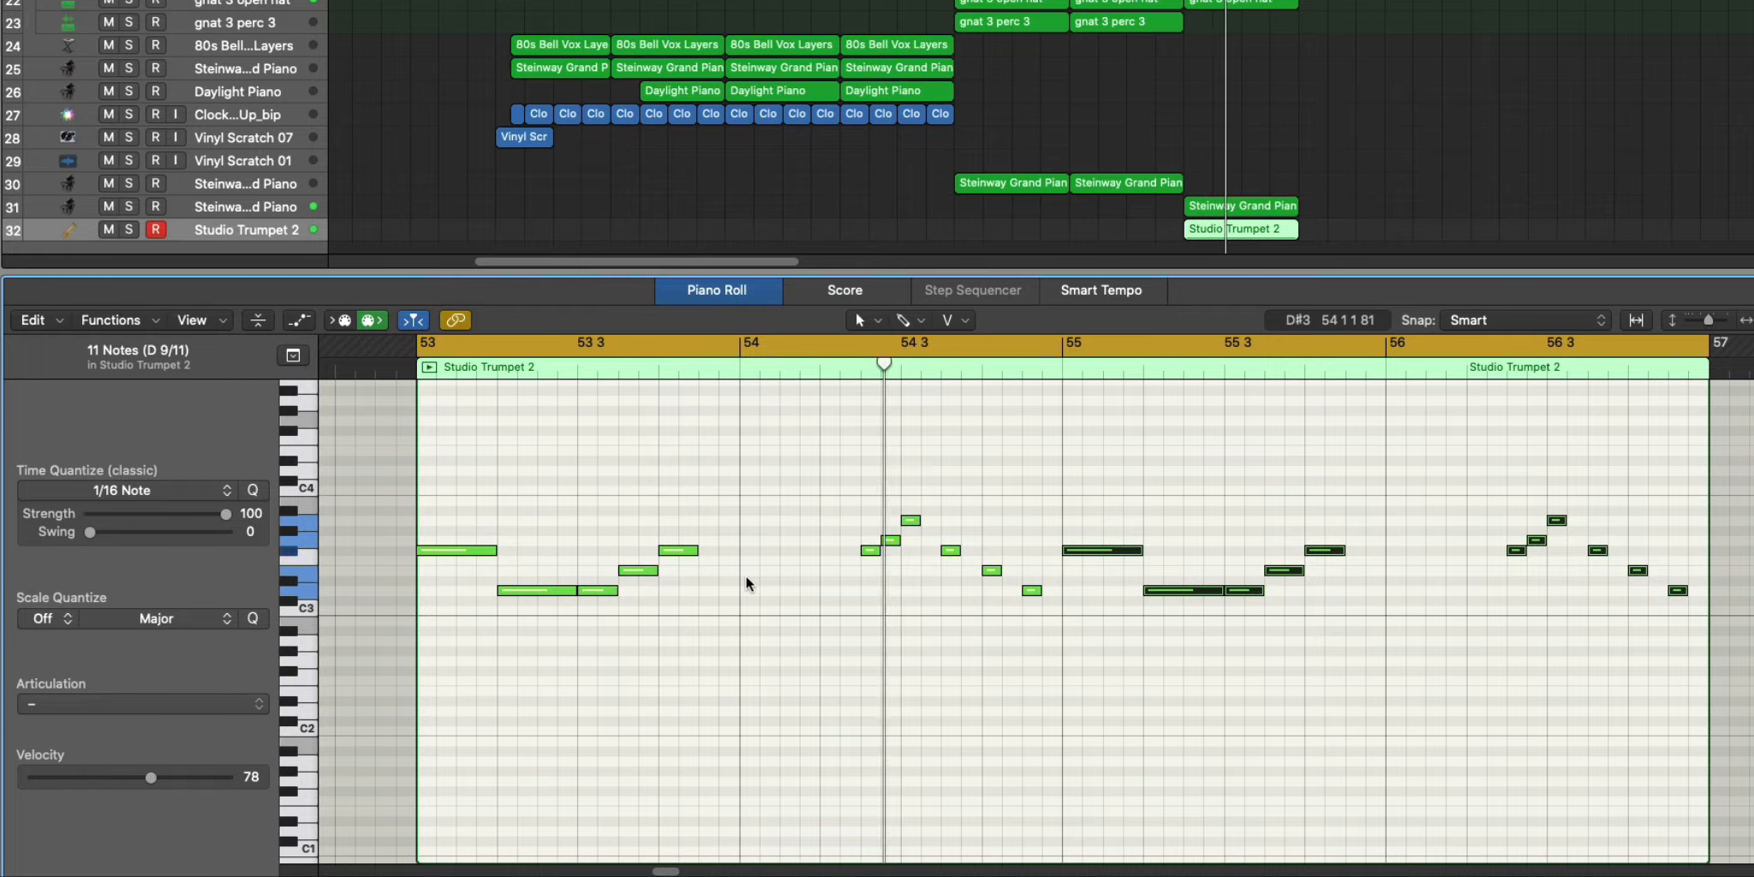
{"action": "left_click", "coordinate": [791, 702]}
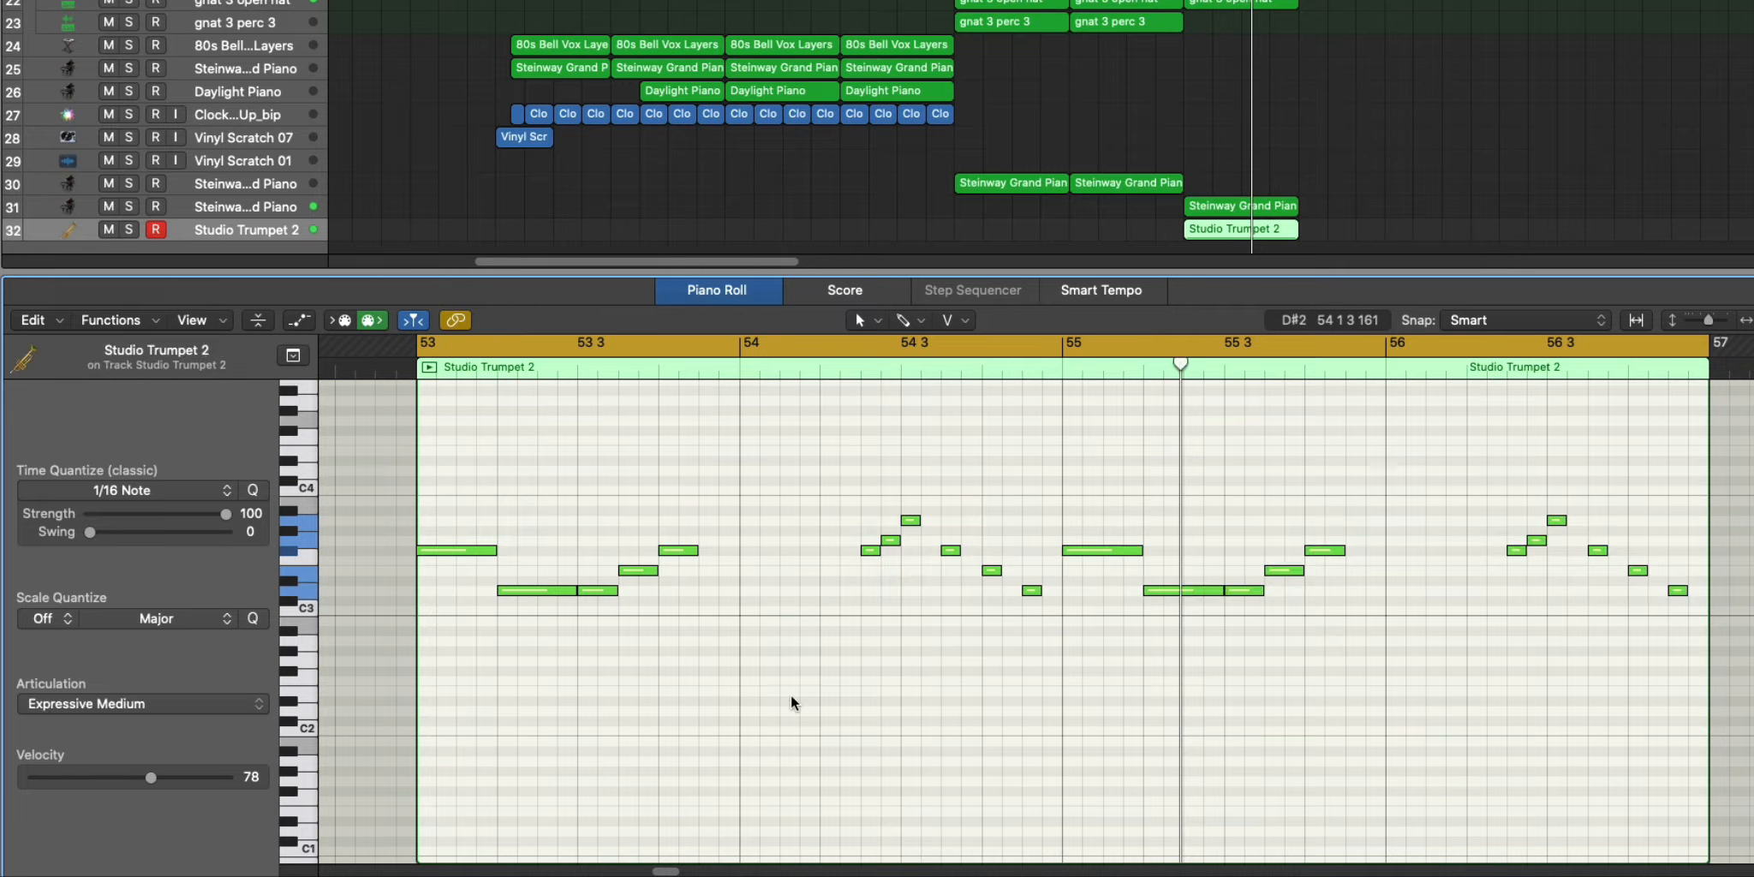
Lengthen the A3, F#3, E3 and D3 notes ending the trumpet phrases in bars 54 and 56 to eighth notes and play the result.
{"action": "left_click_drag", "start_coordinate": [825, 499], "coordinate": [1038, 662]}
{"action": "key", "text": "Return"}
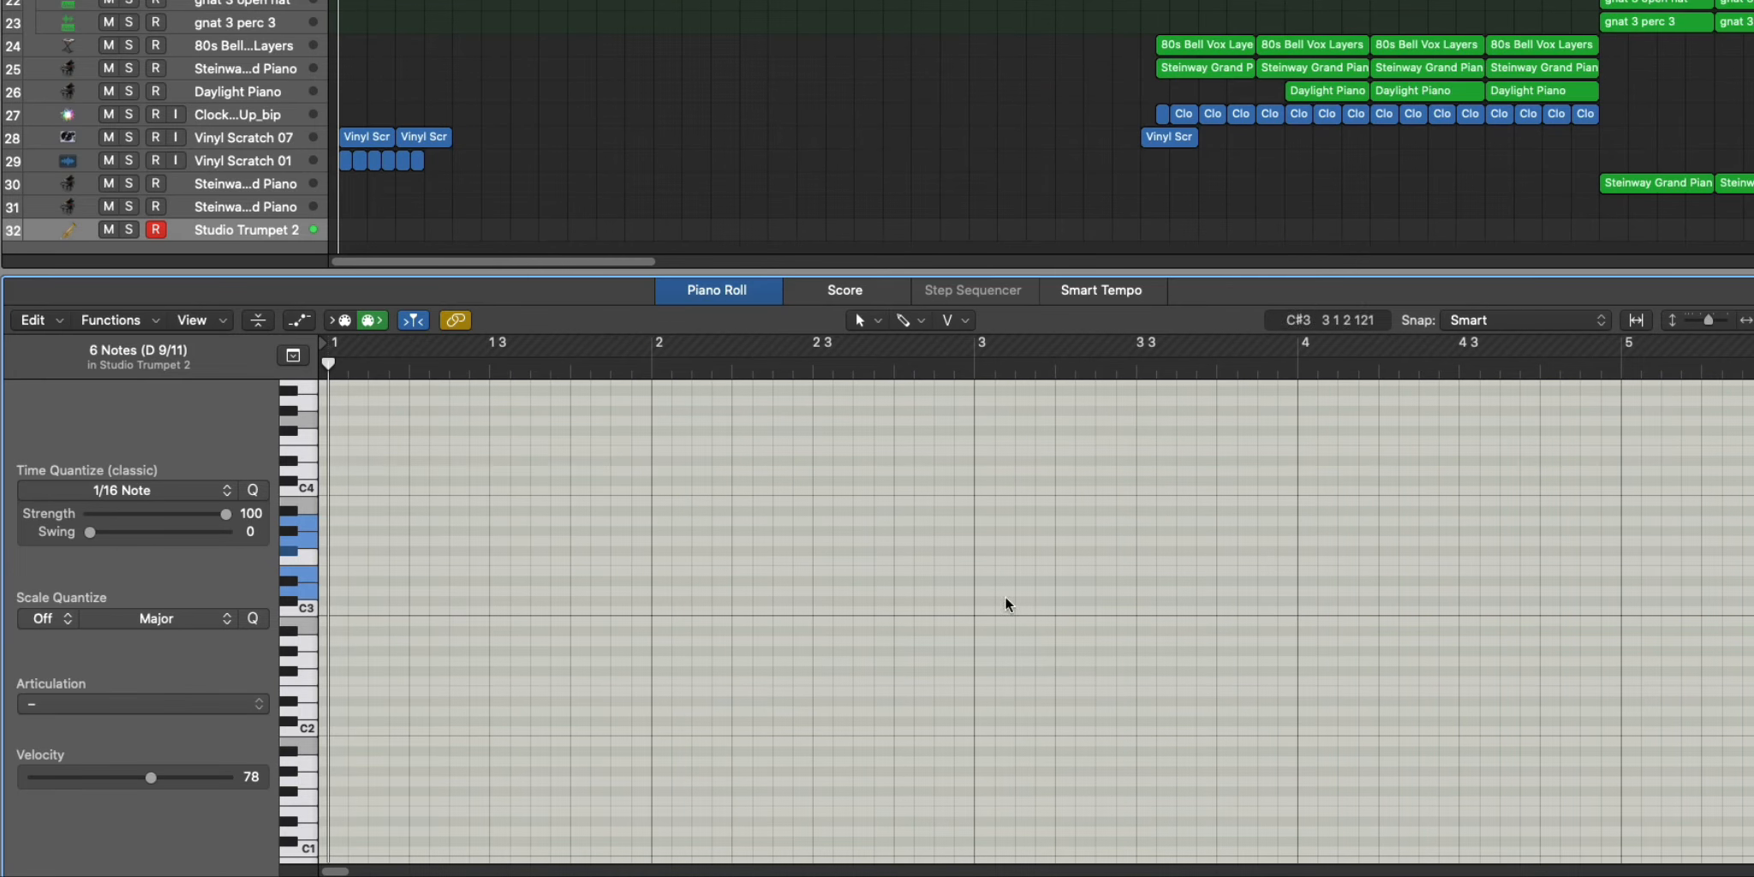
{"action": "key", "text": "p"}
{"action": "key", "text": "super+Left"}
{"action": "key", "text": "super+Left"}
{"action": "key", "text": "super+Left"}
{"action": "key", "text": "super+Left"}
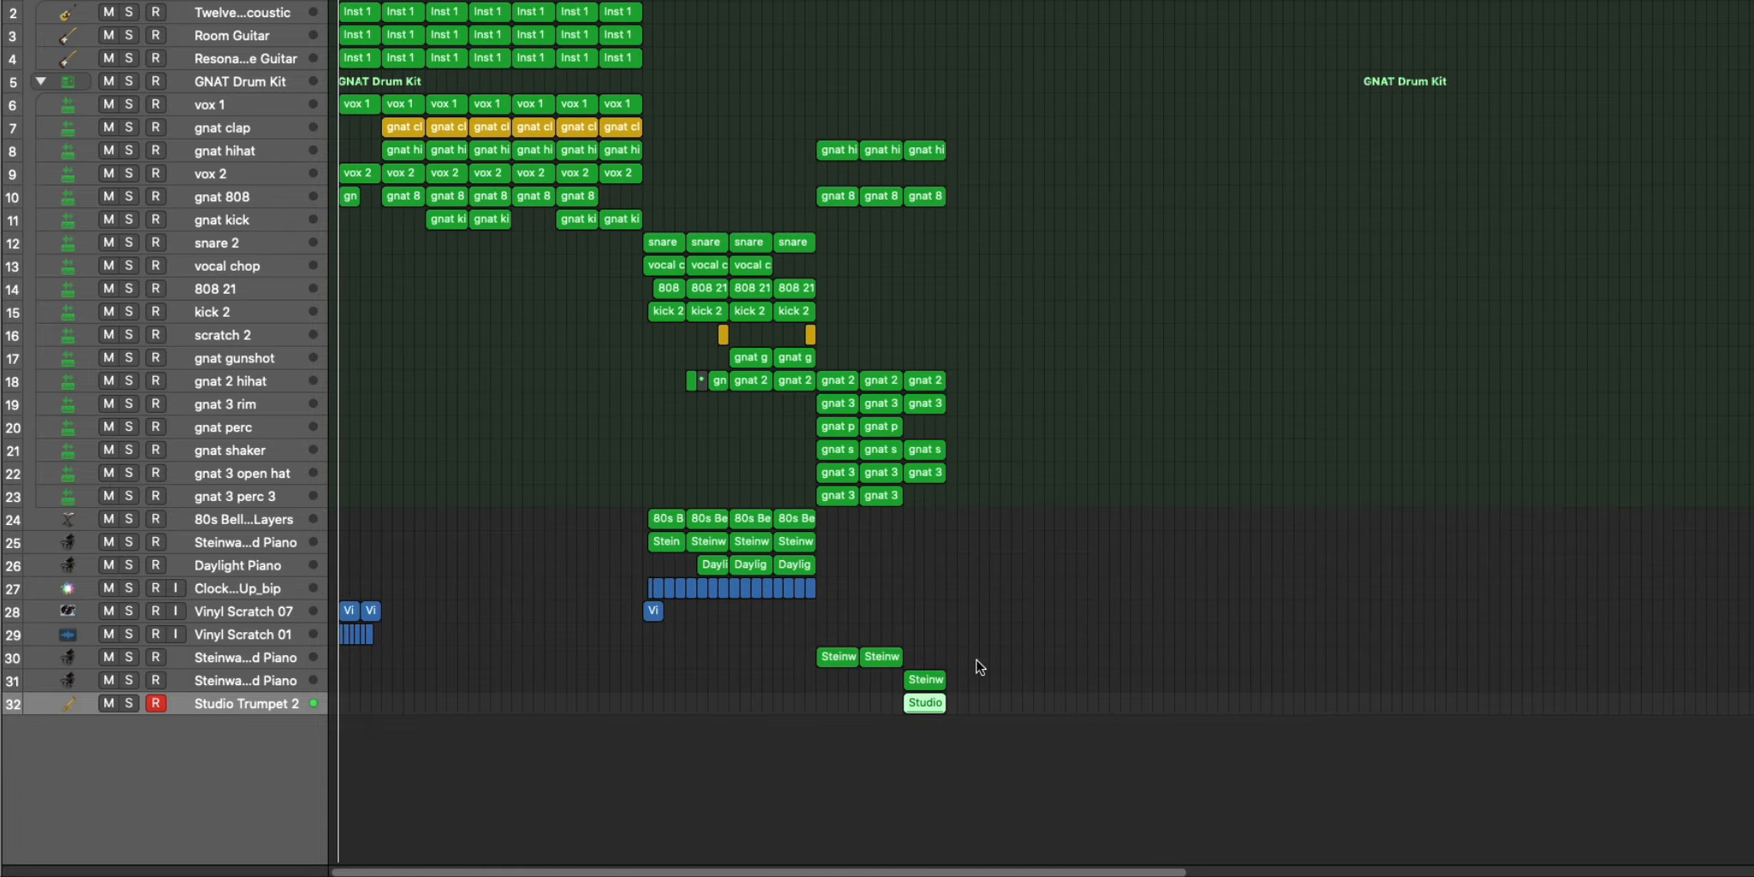
{"action": "double_click", "coordinate": [925, 704]}
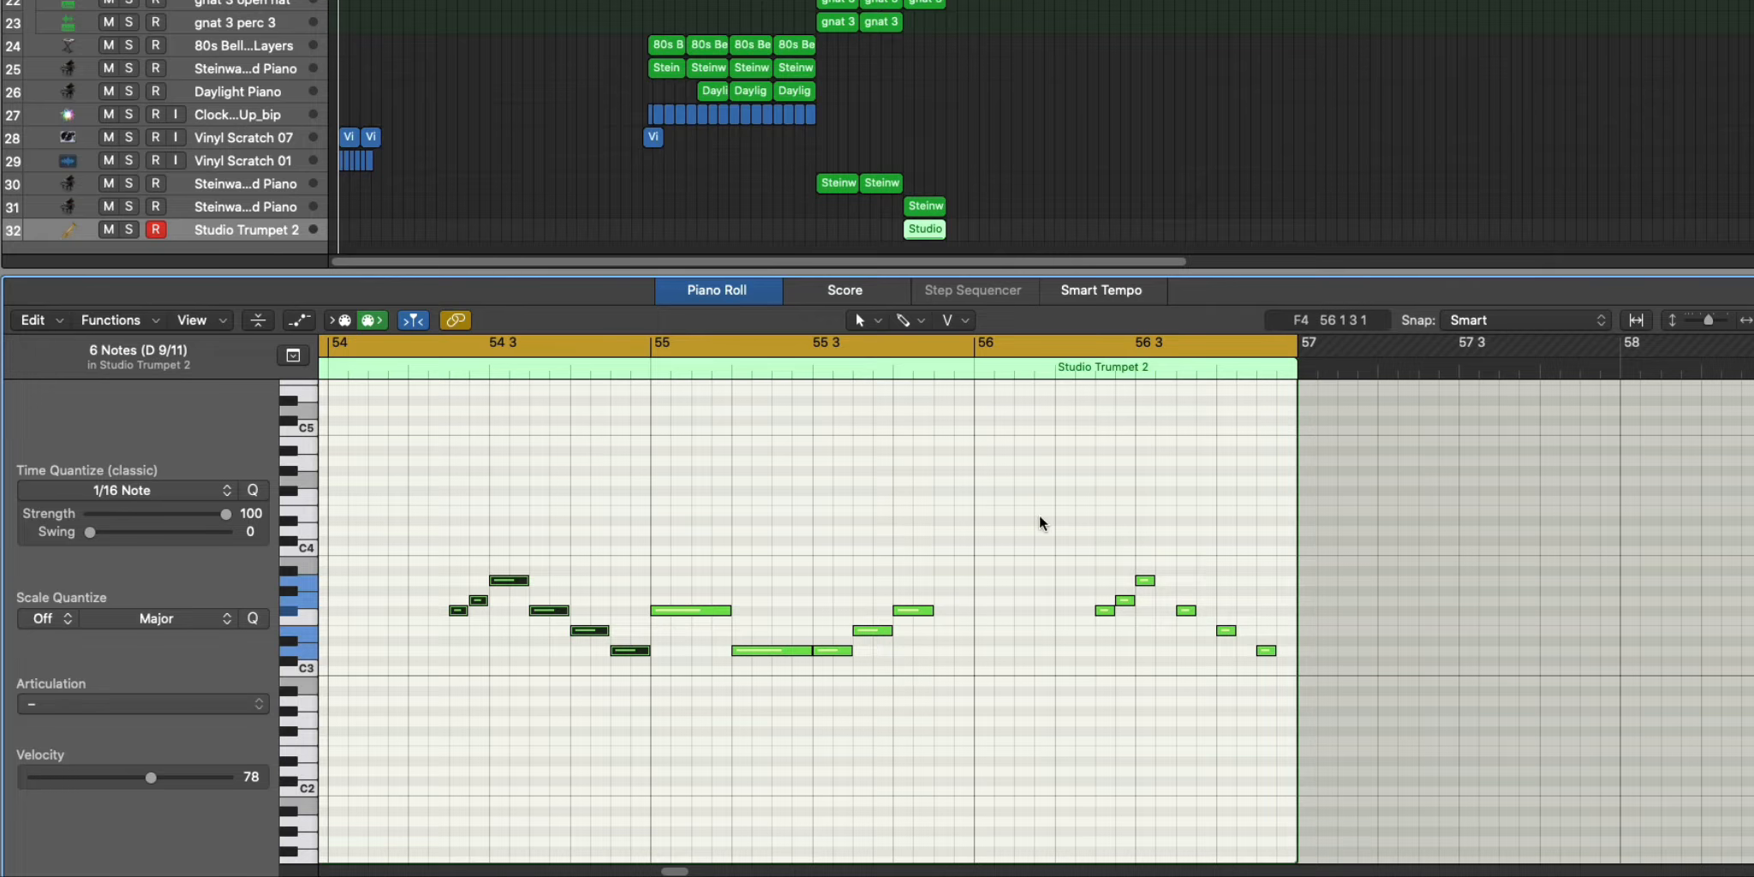
{"action": "left_click_drag", "start_coordinate": [1039, 517], "coordinate": [1316, 747]}
{"action": "key", "text": "space"}
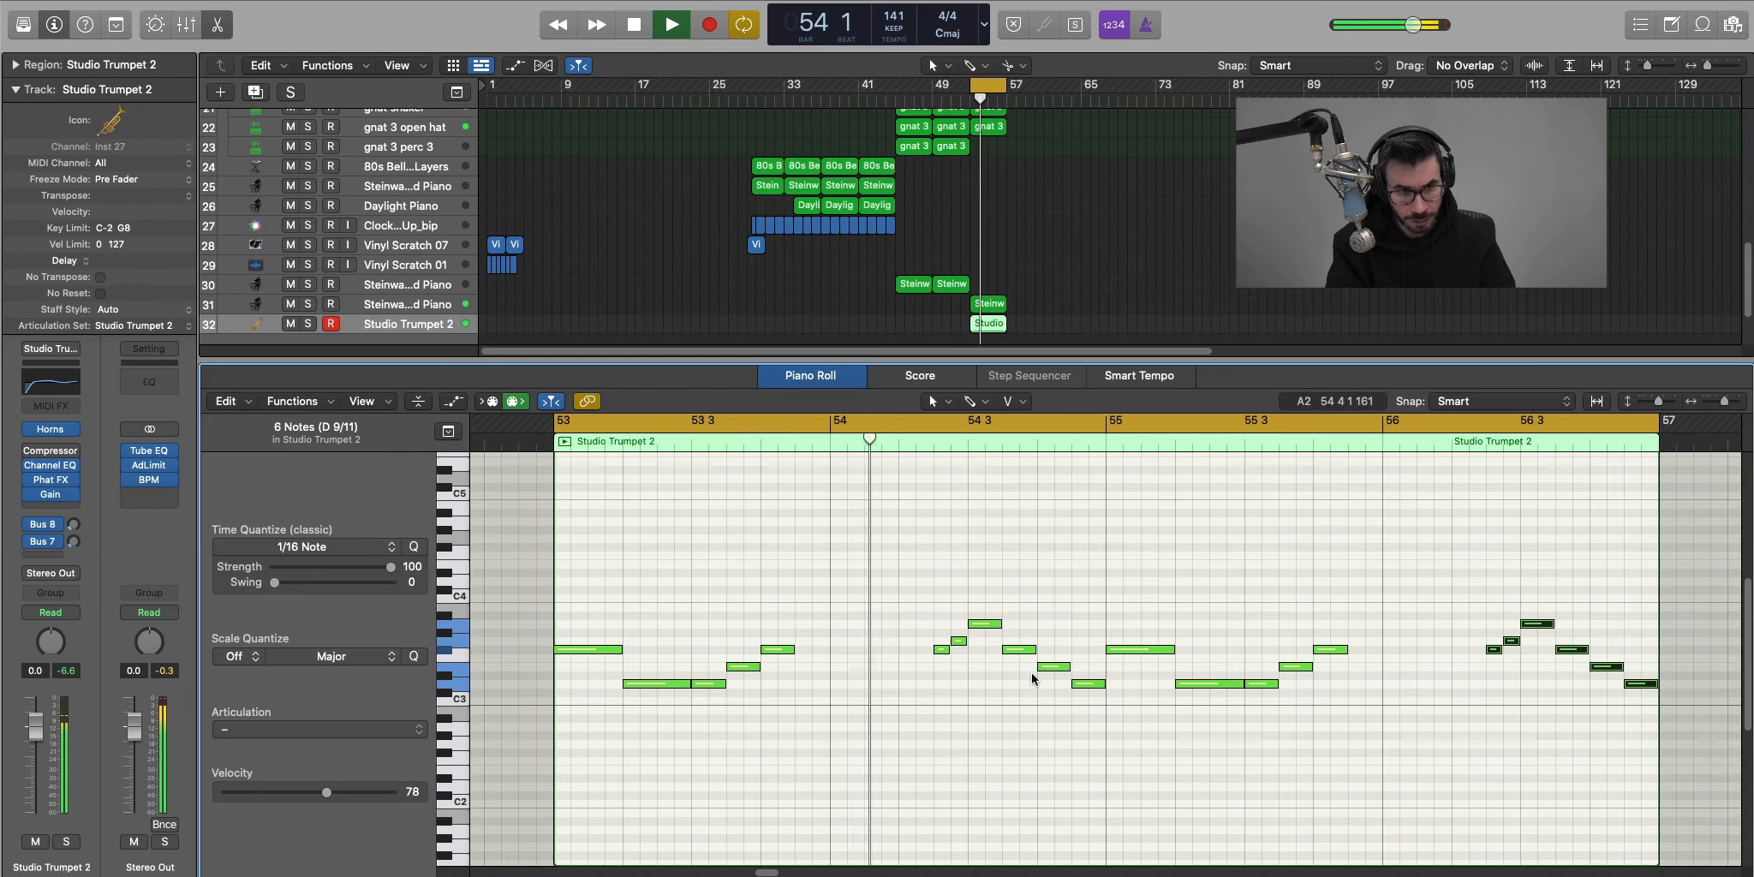
Lengthen the F#3 trumpet notes on beat 4 of bars 53 and 55 and close the note editor.
{"action": "left_click", "coordinate": [681, 611]}
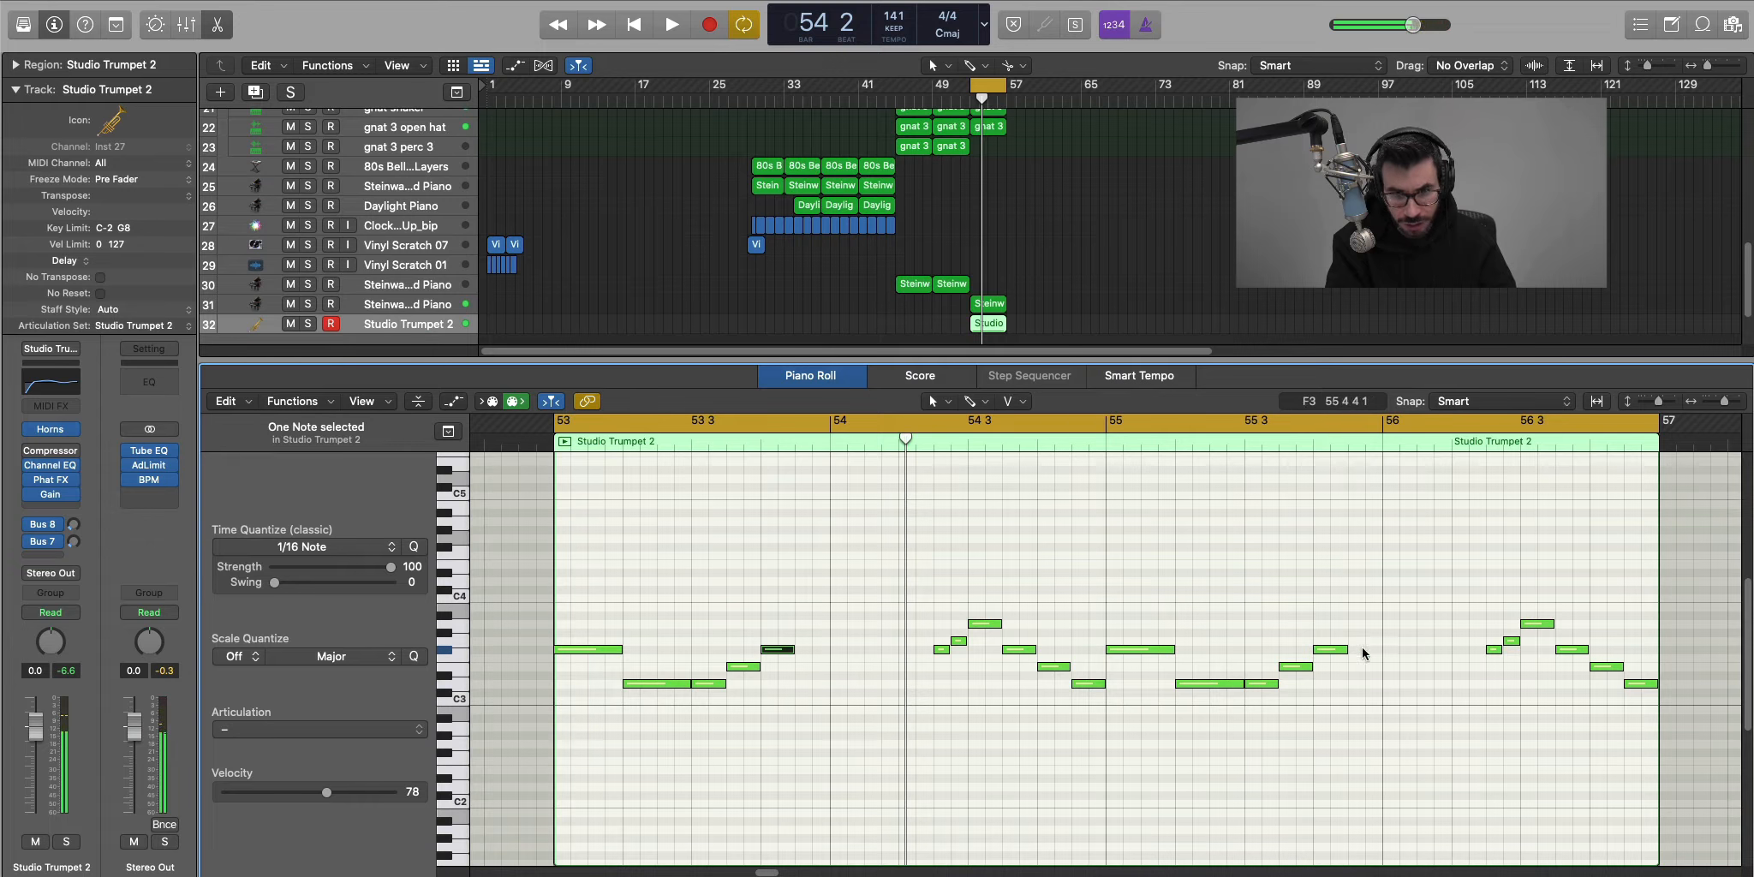
{"action": "left_click_drag", "start_coordinate": [1343, 647], "coordinate": [1362, 649]}
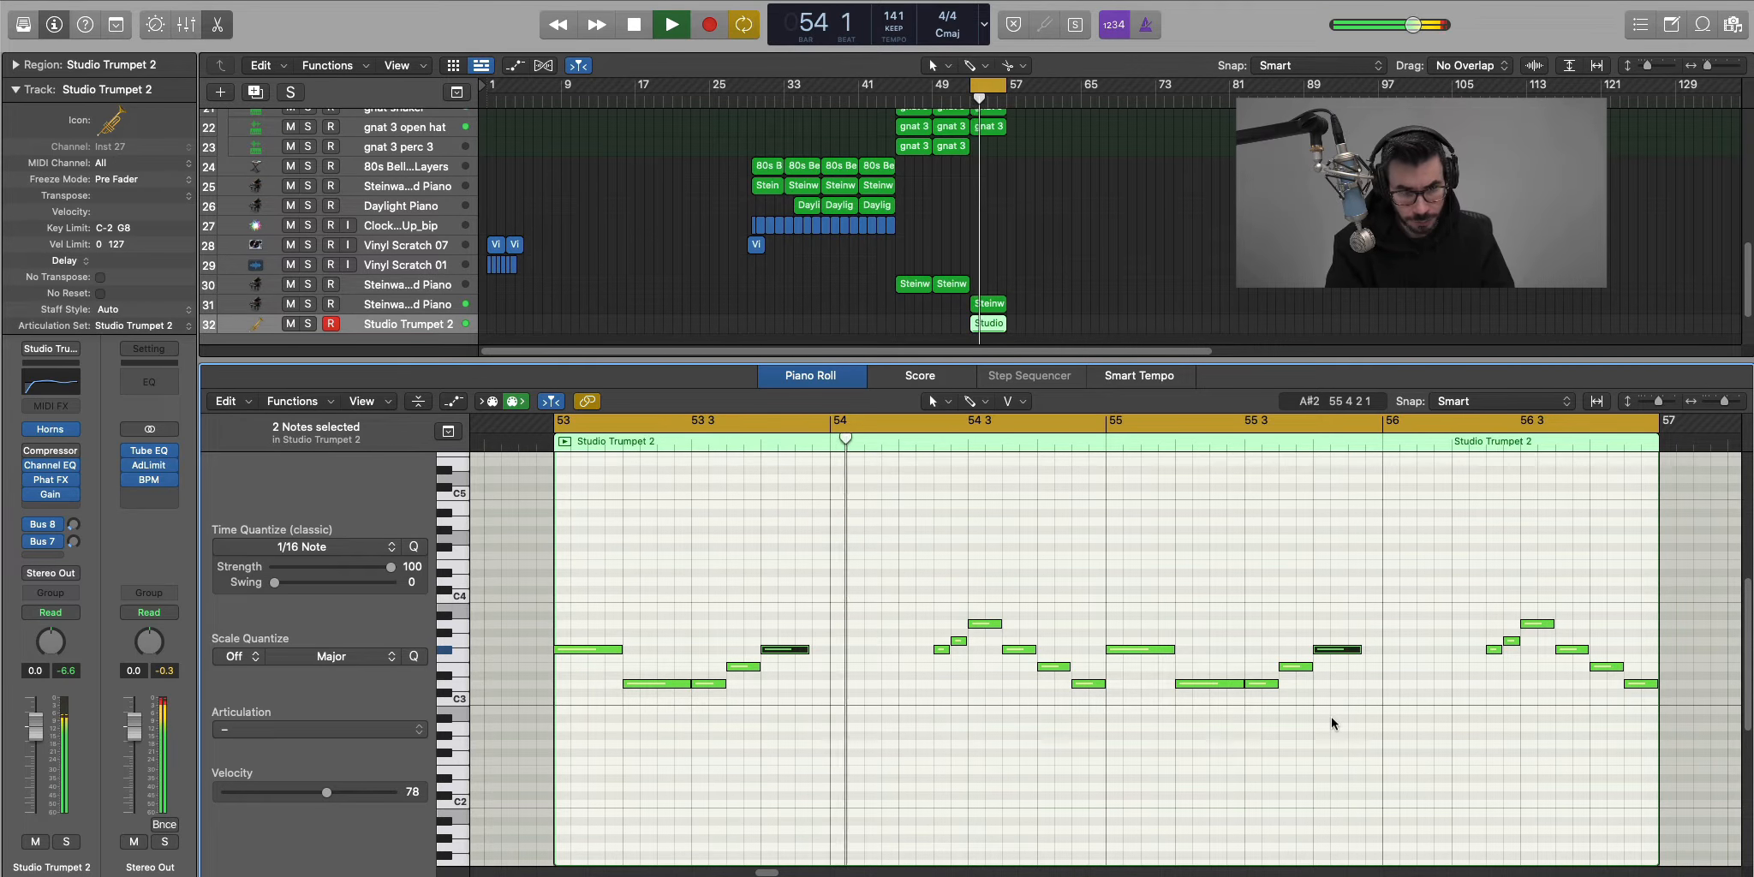
{"action": "key", "text": "p"}
Repeat all eight drum, piano and trumpet regions of bar 53 at bar 57 and move the cycle range to bars 57–61.
{"action": "scroll", "coordinate": [1276, 716], "scroll_direction": "up", "scroll_amount": 5}
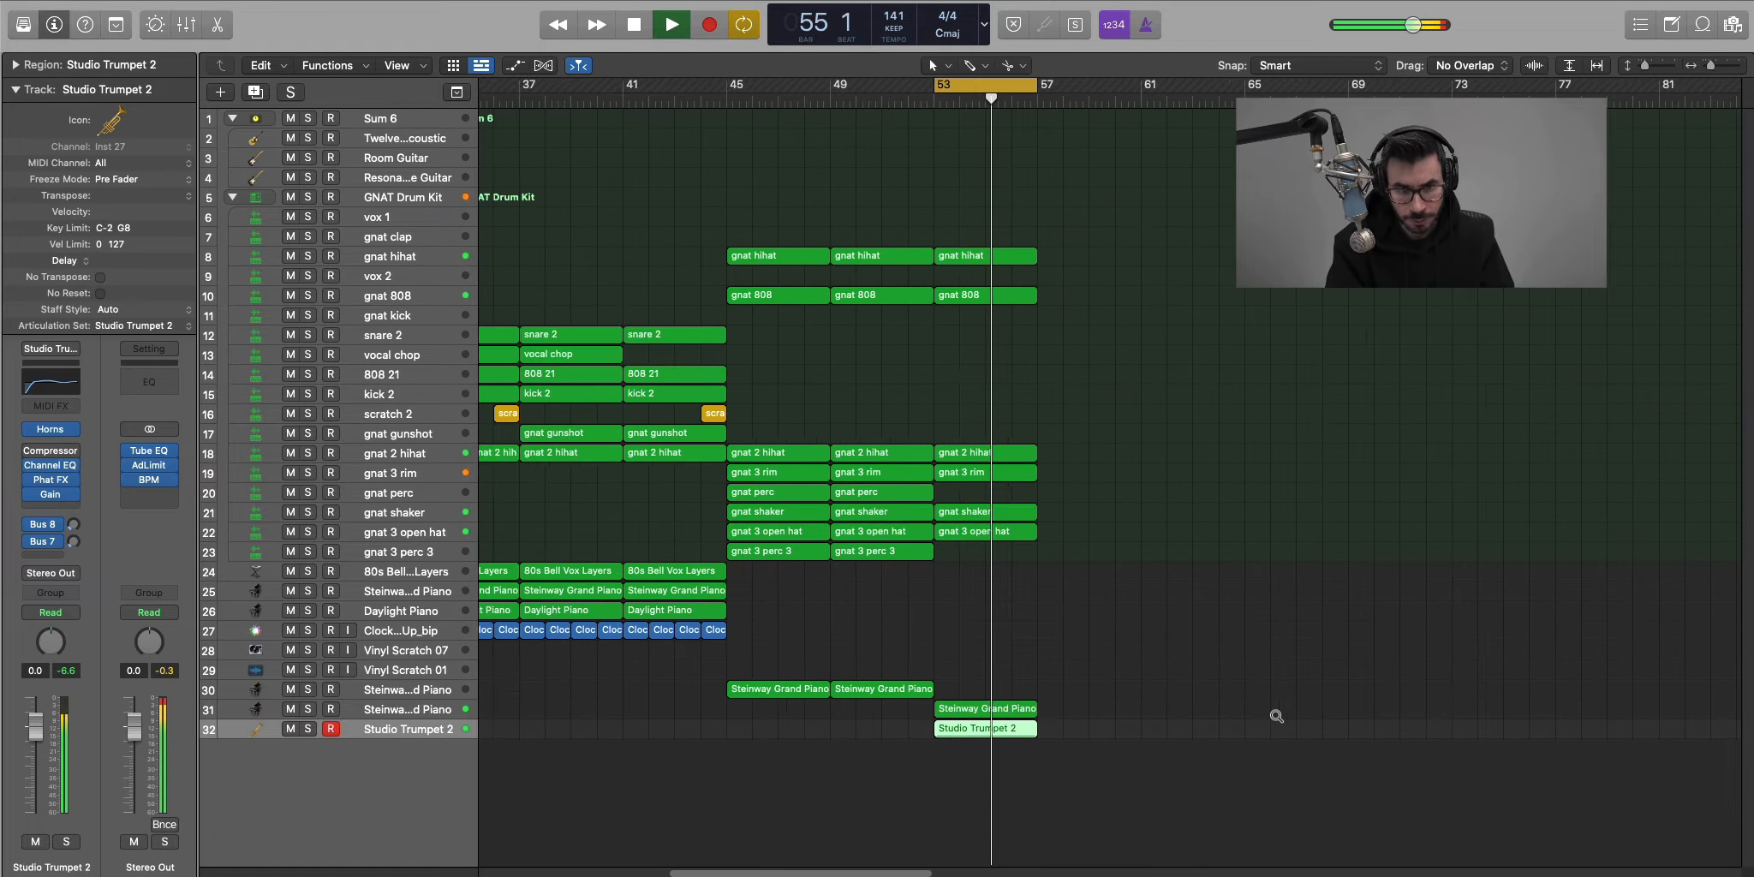
{"action": "left_click_drag", "start_coordinate": [1148, 745], "coordinate": [1038, 276]}
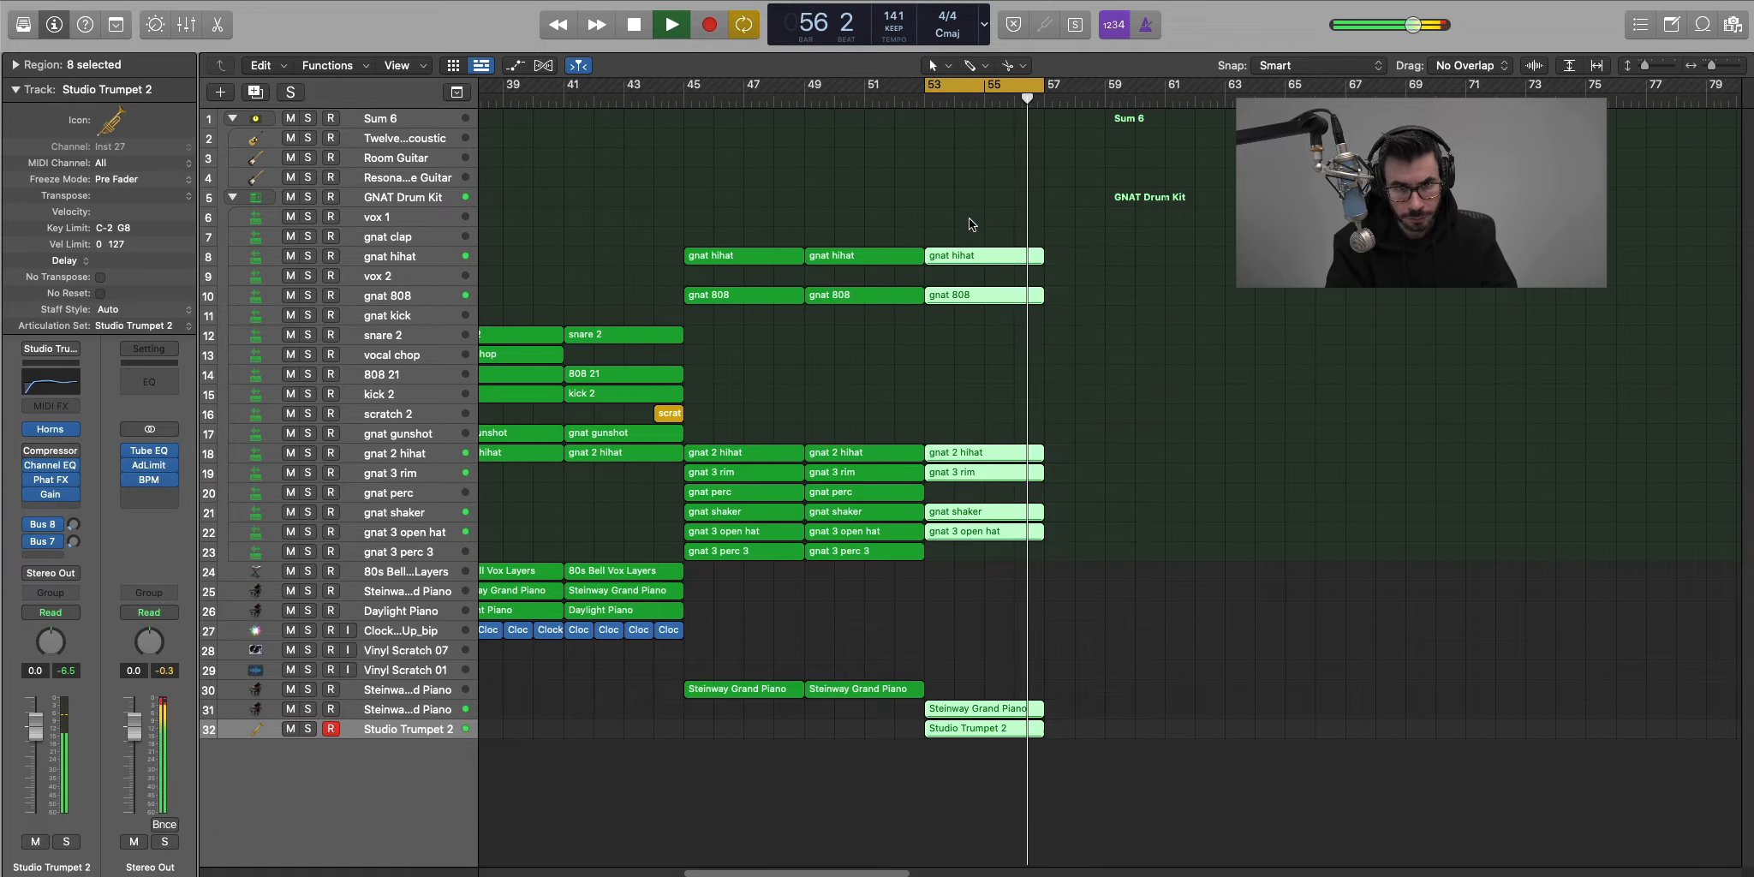
{"action": "key", "text": "super+r"}
{"action": "left_click_drag", "start_coordinate": [1001, 83], "coordinate": [1118, 88]}
{"action": "scroll", "coordinate": [1236, 405], "scroll_direction": "up", "scroll_amount": 3}
{"action": "left_click", "coordinate": [1175, 664]}
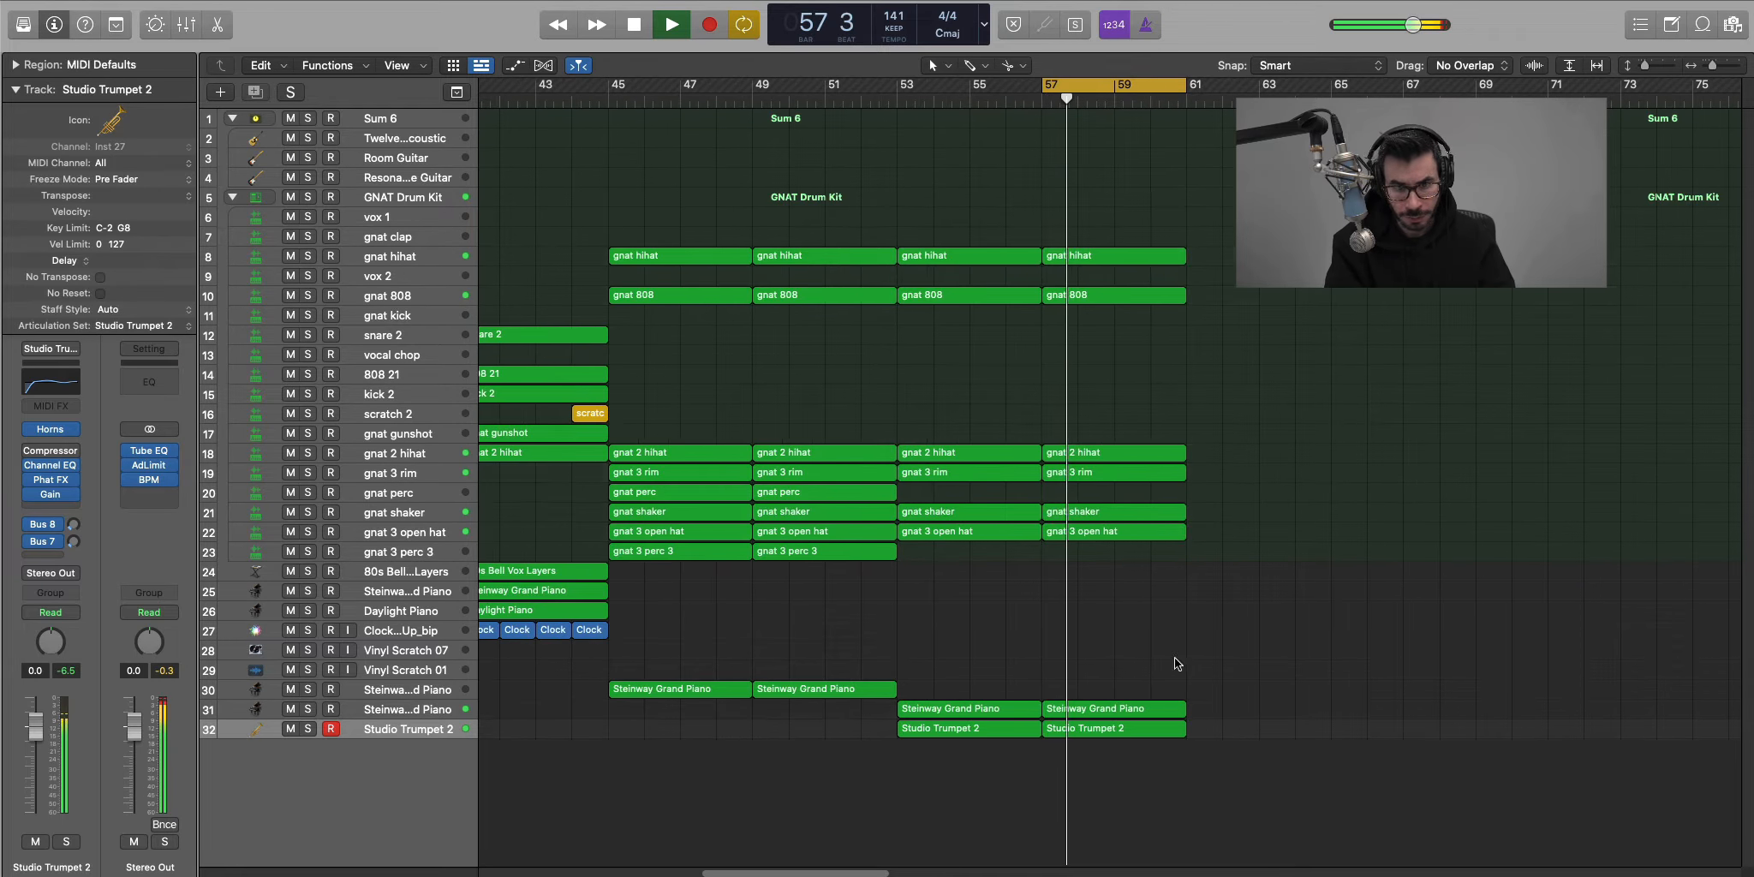
Delete all notes in bars 59 and 60 of the repeated Studio Trumpet 2 region at bar 57.
{"action": "double_click", "coordinate": [1122, 725]}
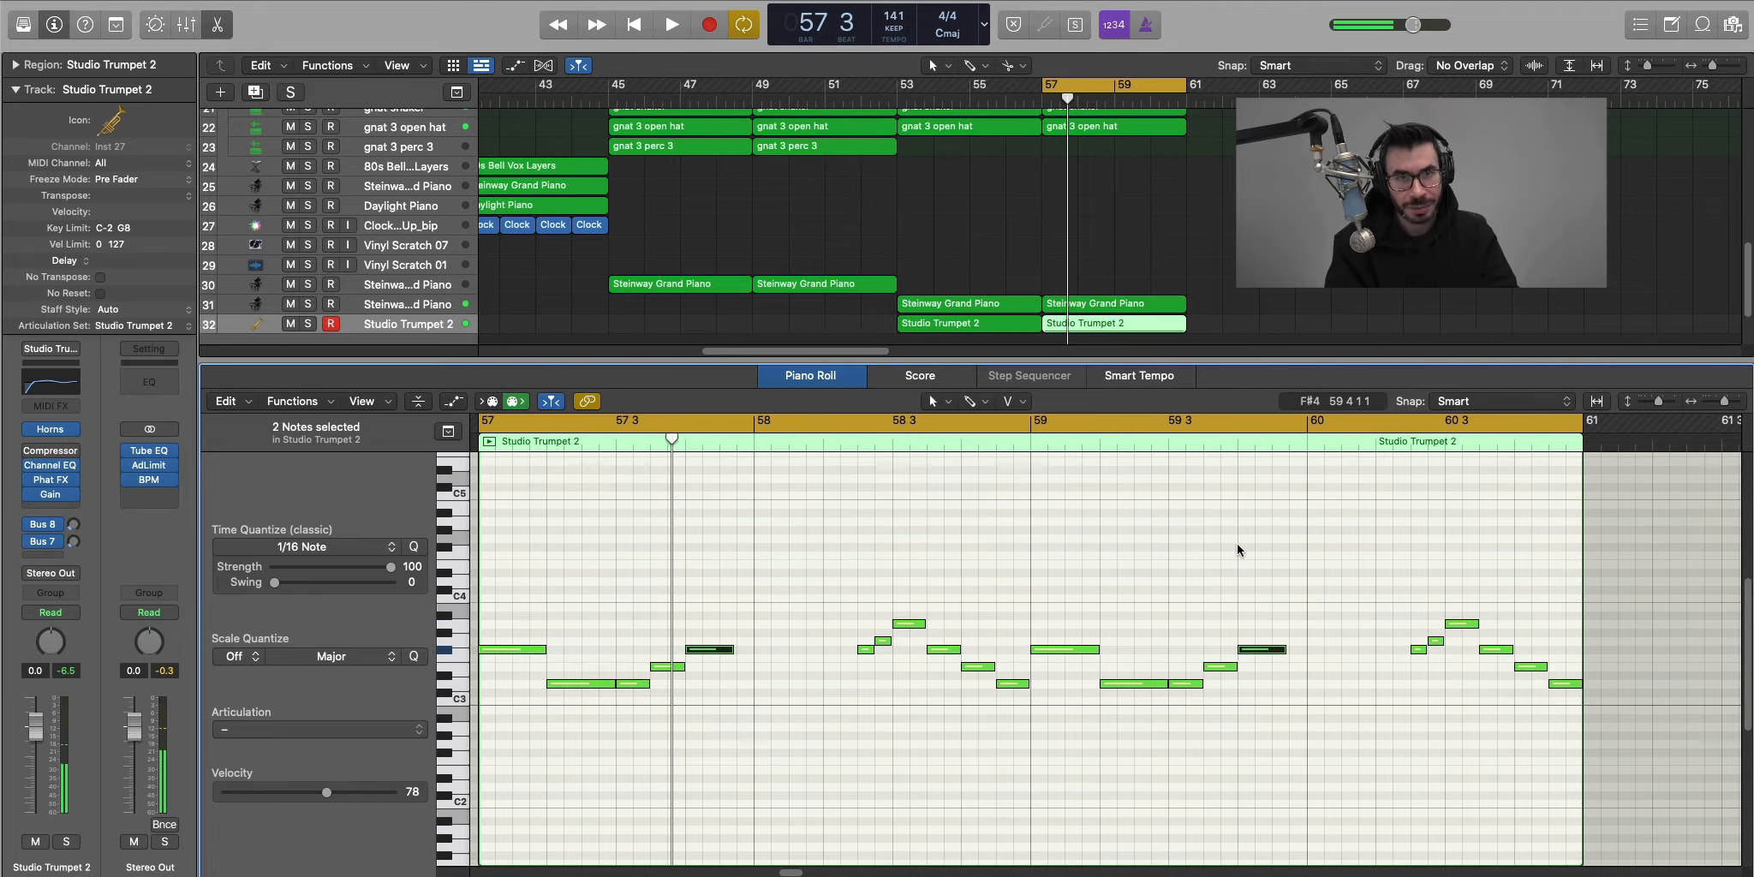
{"action": "left_click_drag", "start_coordinate": [1163, 579], "coordinate": [1369, 766]}
{"action": "key", "text": "Delete"}
{"action": "left_click_drag", "start_coordinate": [1453, 597], "coordinate": [1675, 734]}
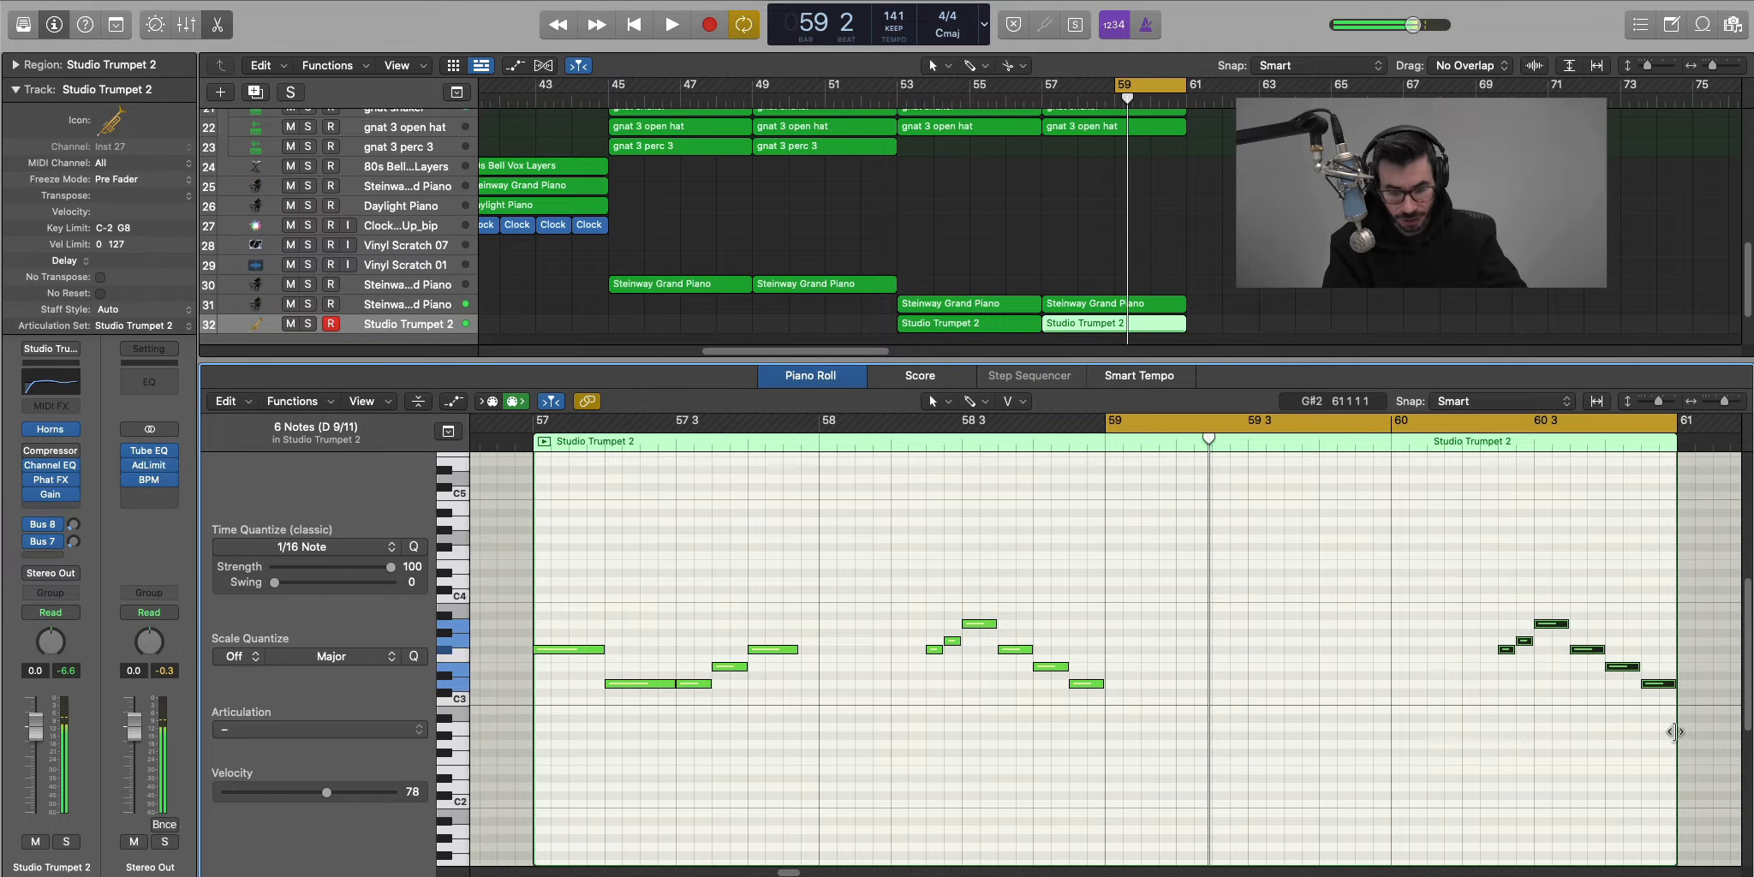
{"action": "key", "text": "Delete"}
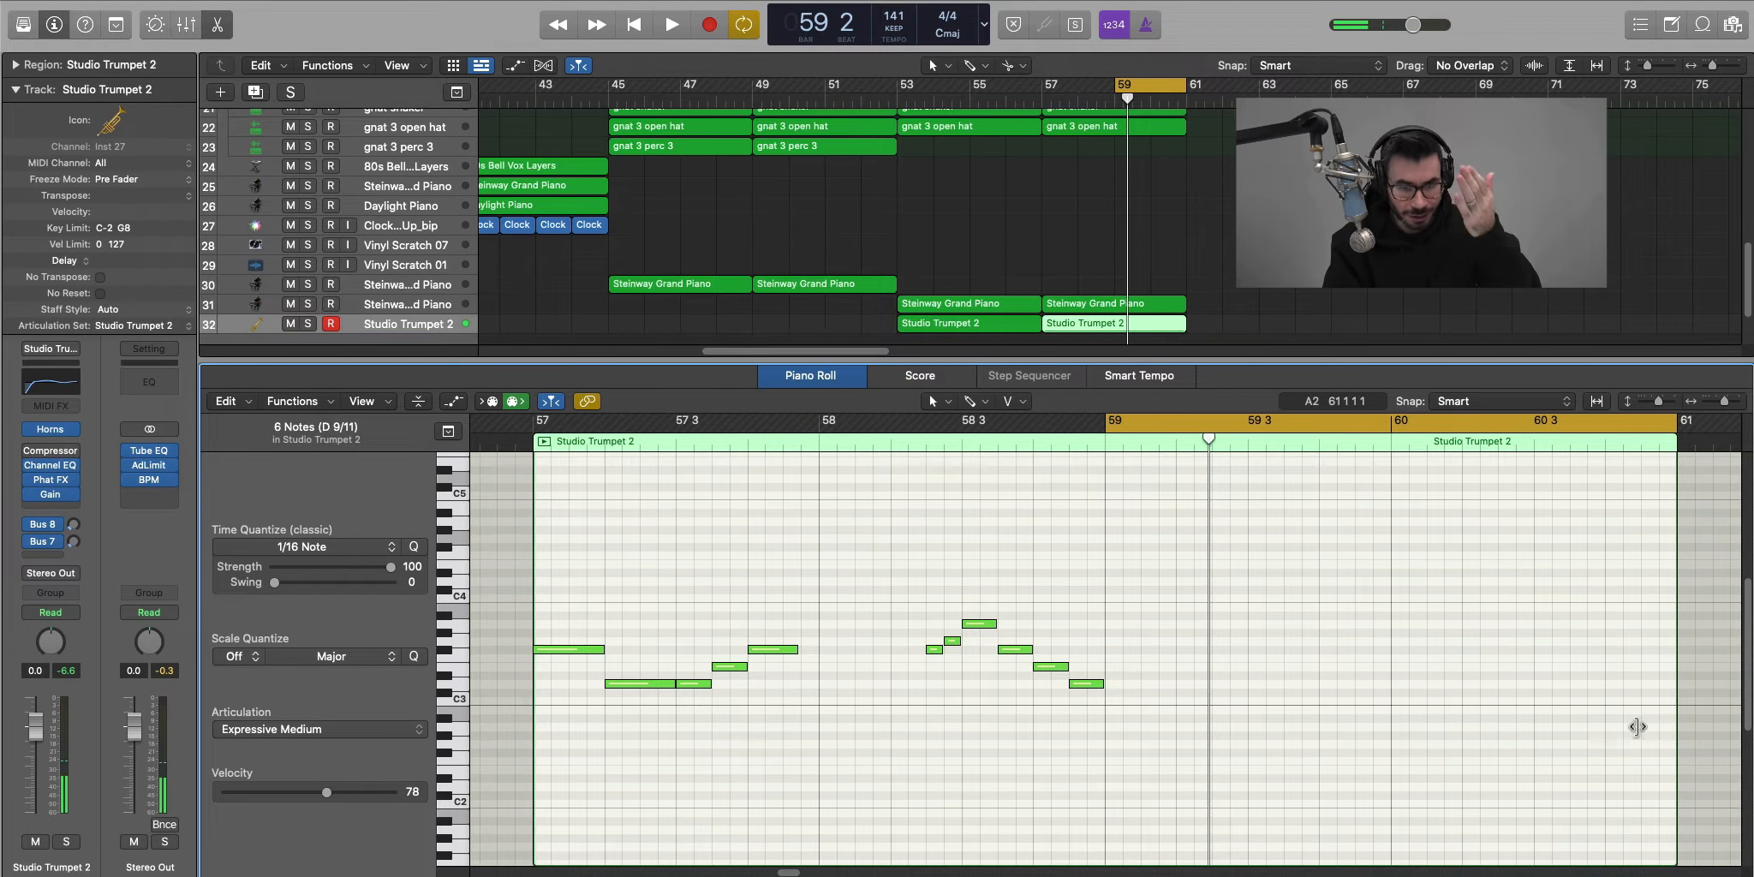
Place a D3 eighth note on beat 4 of bar 59 in the trumpet region, checking its timing in playback.
{"action": "key", "text": "space"}
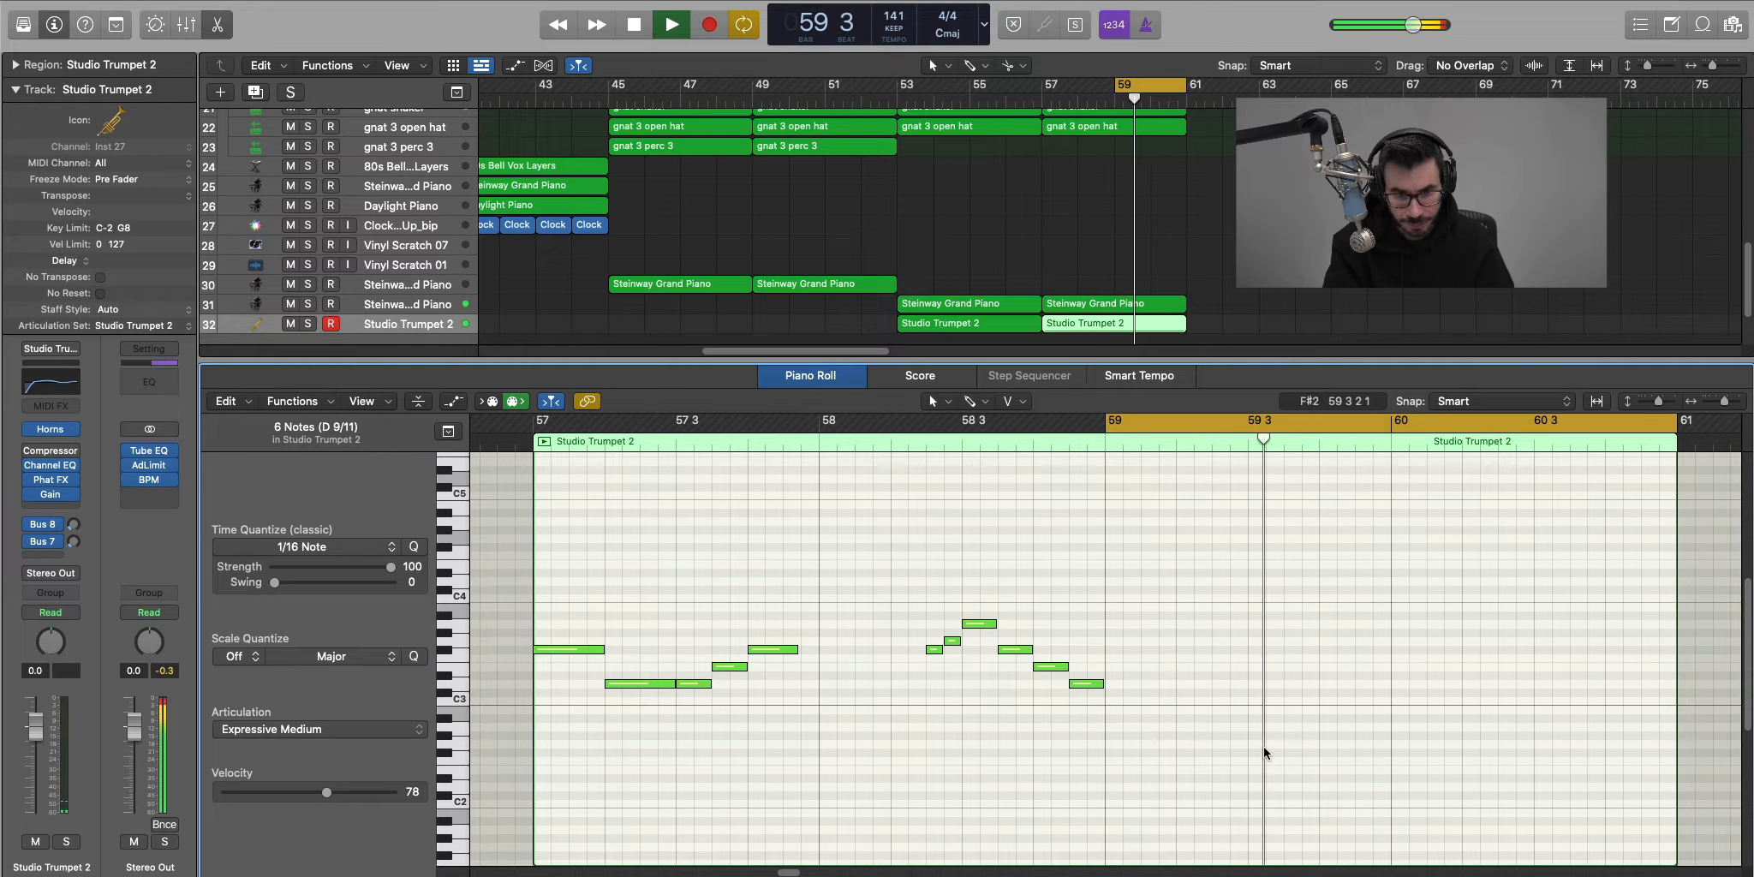
{"action": "key", "text": "space"}
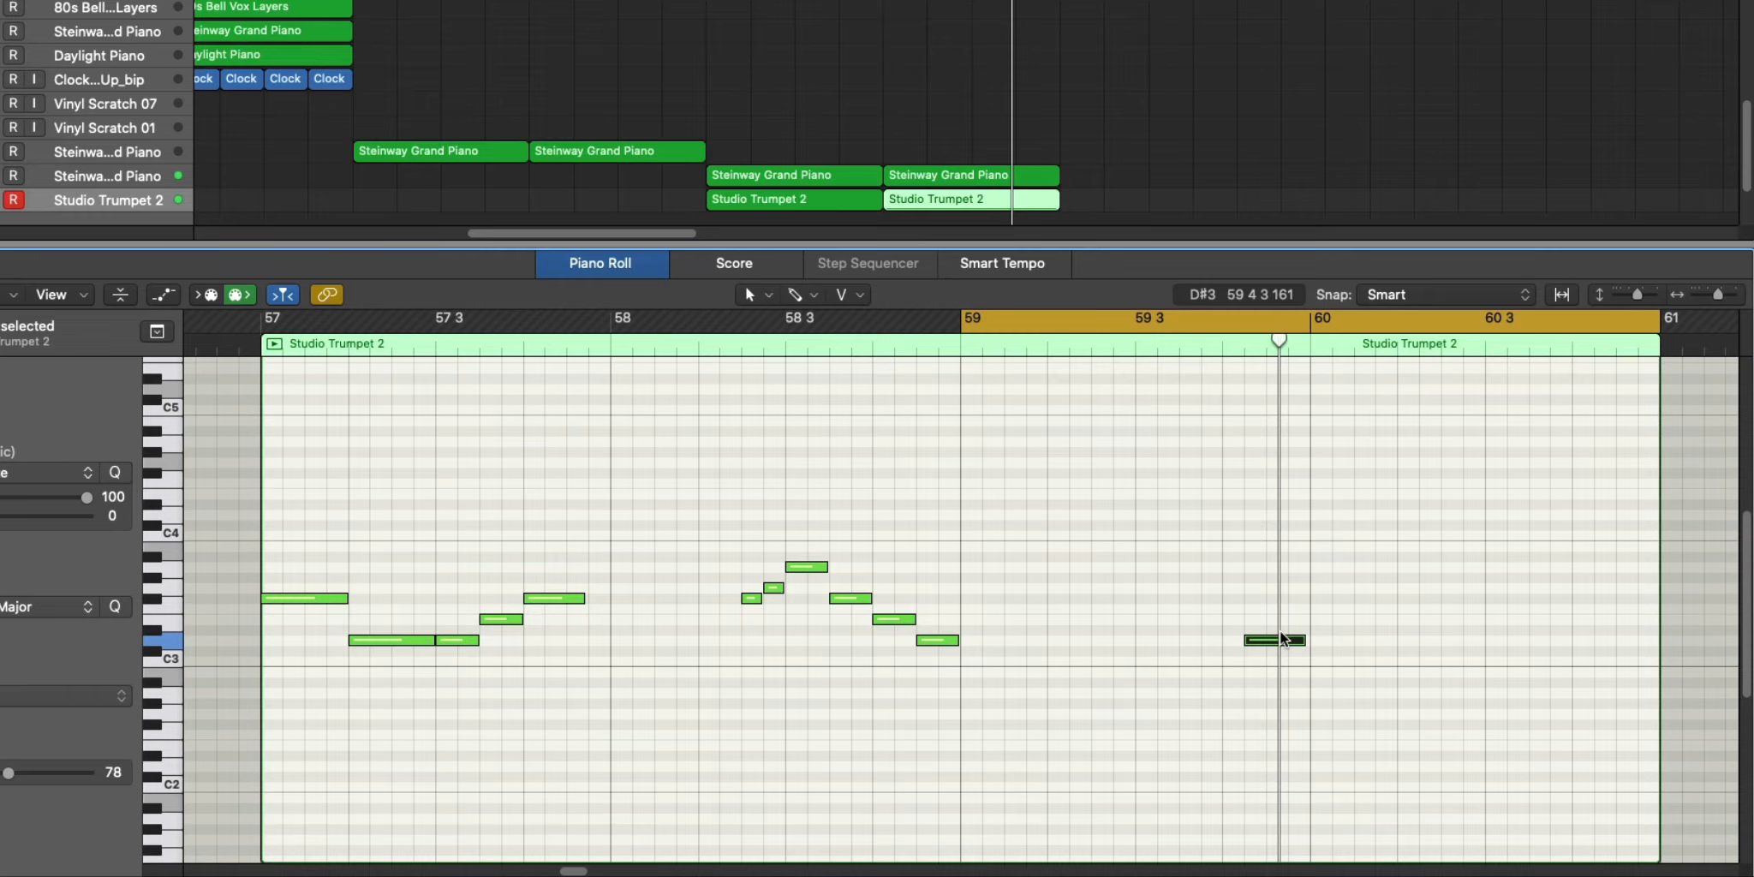
{"action": "left_click_drag", "start_coordinate": [1368, 683], "coordinate": [1350, 683]}
{"action": "mouse_move", "coordinate": [1279, 641]}
{"action": "left_mouse_down"}
{"action": "mouse_move", "coordinate": [1230, 644]}
{"action": "mouse_move", "coordinate": [1265, 659]}
{"action": "left_mouse_up"}
{"action": "key", "text": "space"}
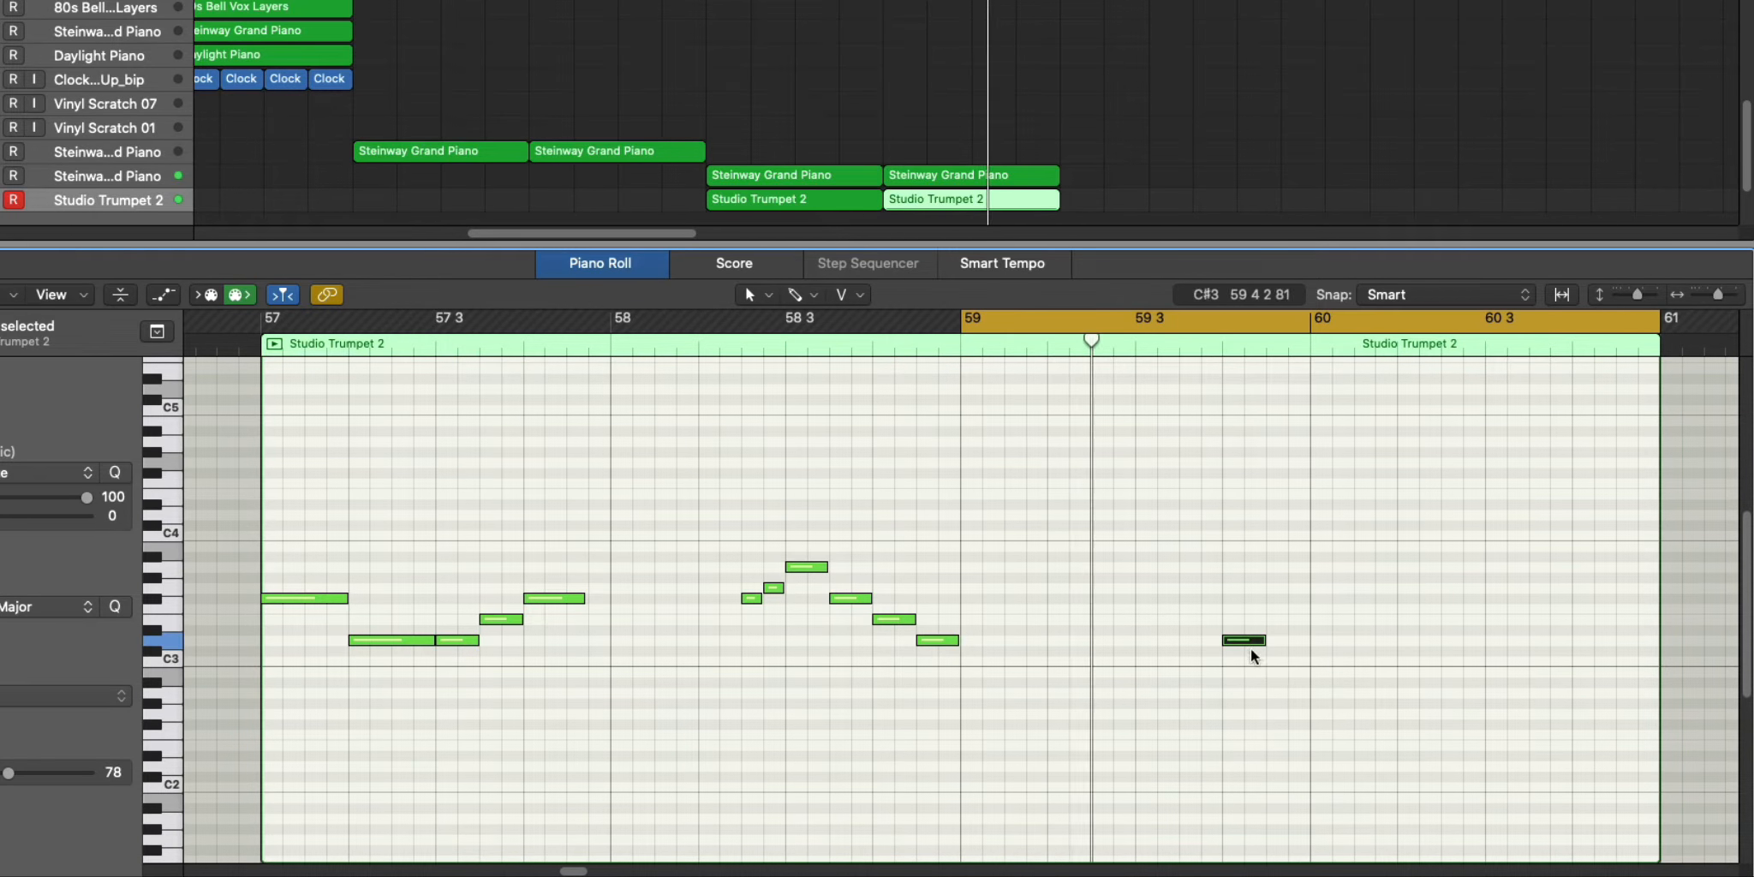
Continue the run from bar 59 with rising eighth notes E3, F#3, G3 and A3, and check them in playback.
{"action": "key", "text": "space"}
{"action": "key", "text": "space"}
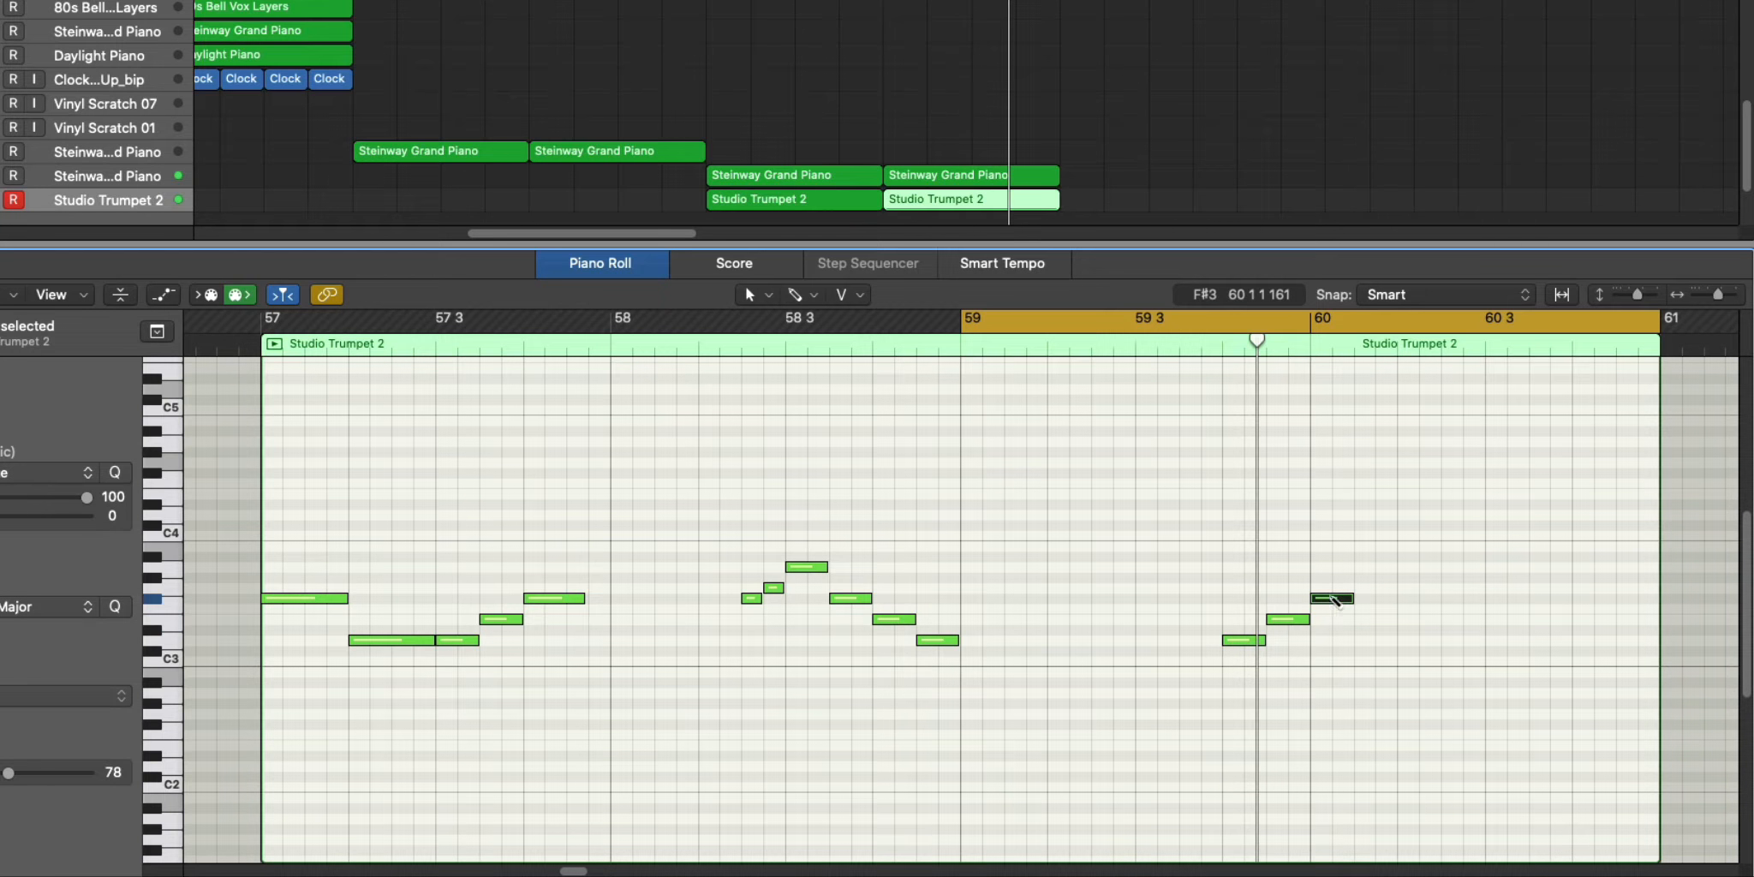
{"action": "left_click", "coordinate": [1410, 569]}
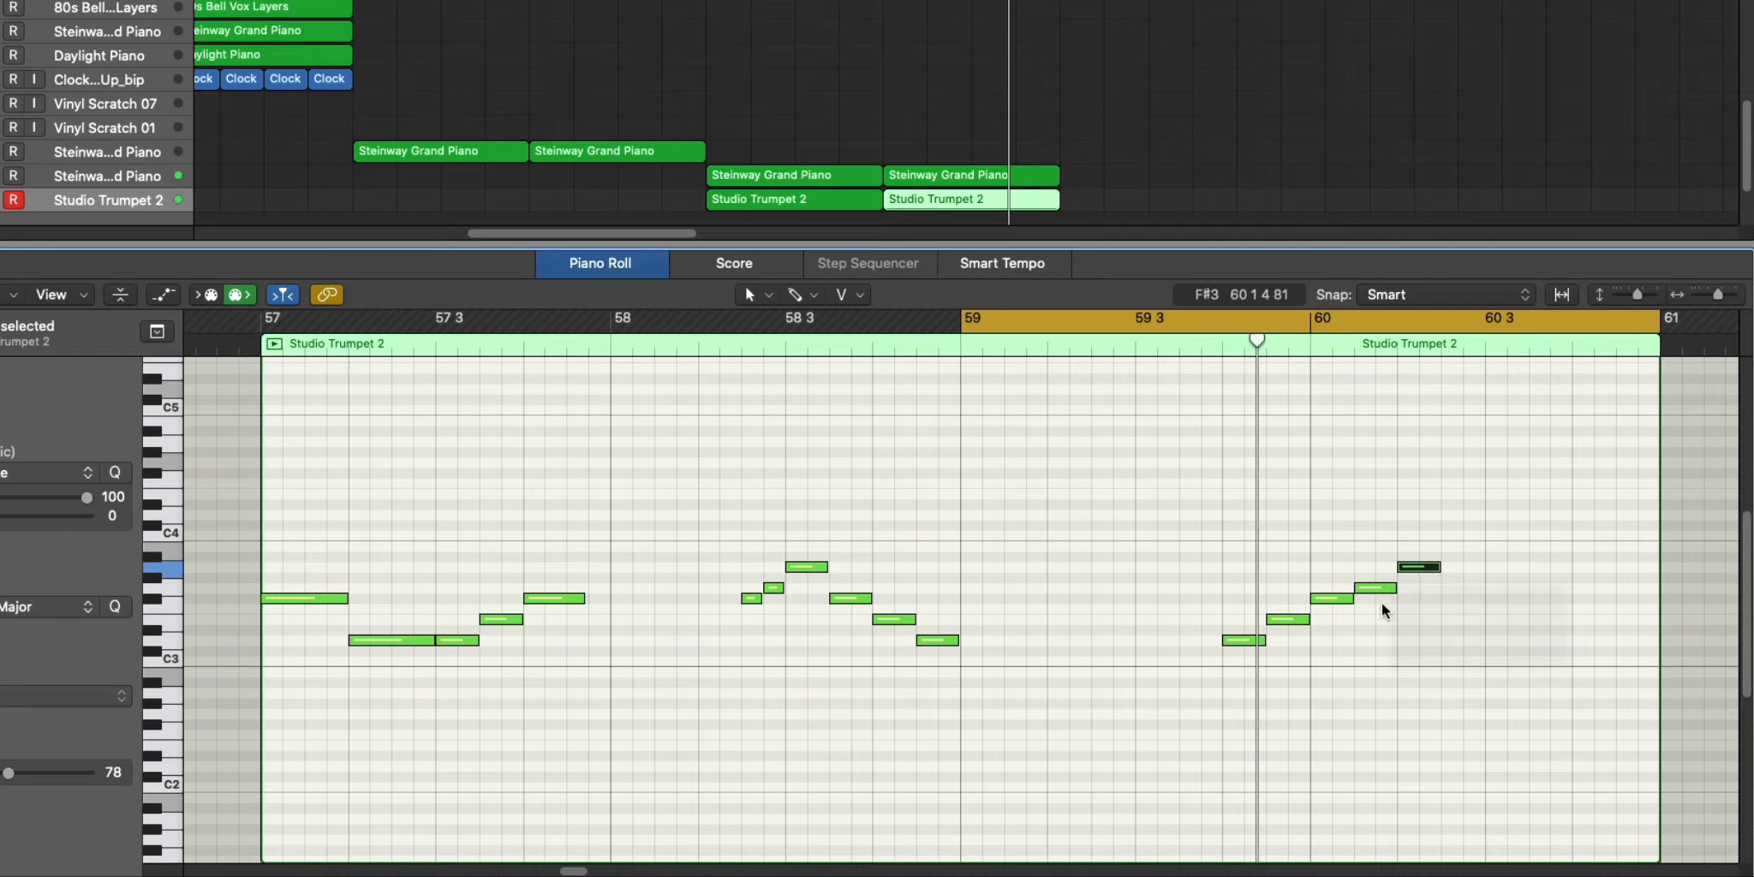
{"action": "key", "text": "space"}
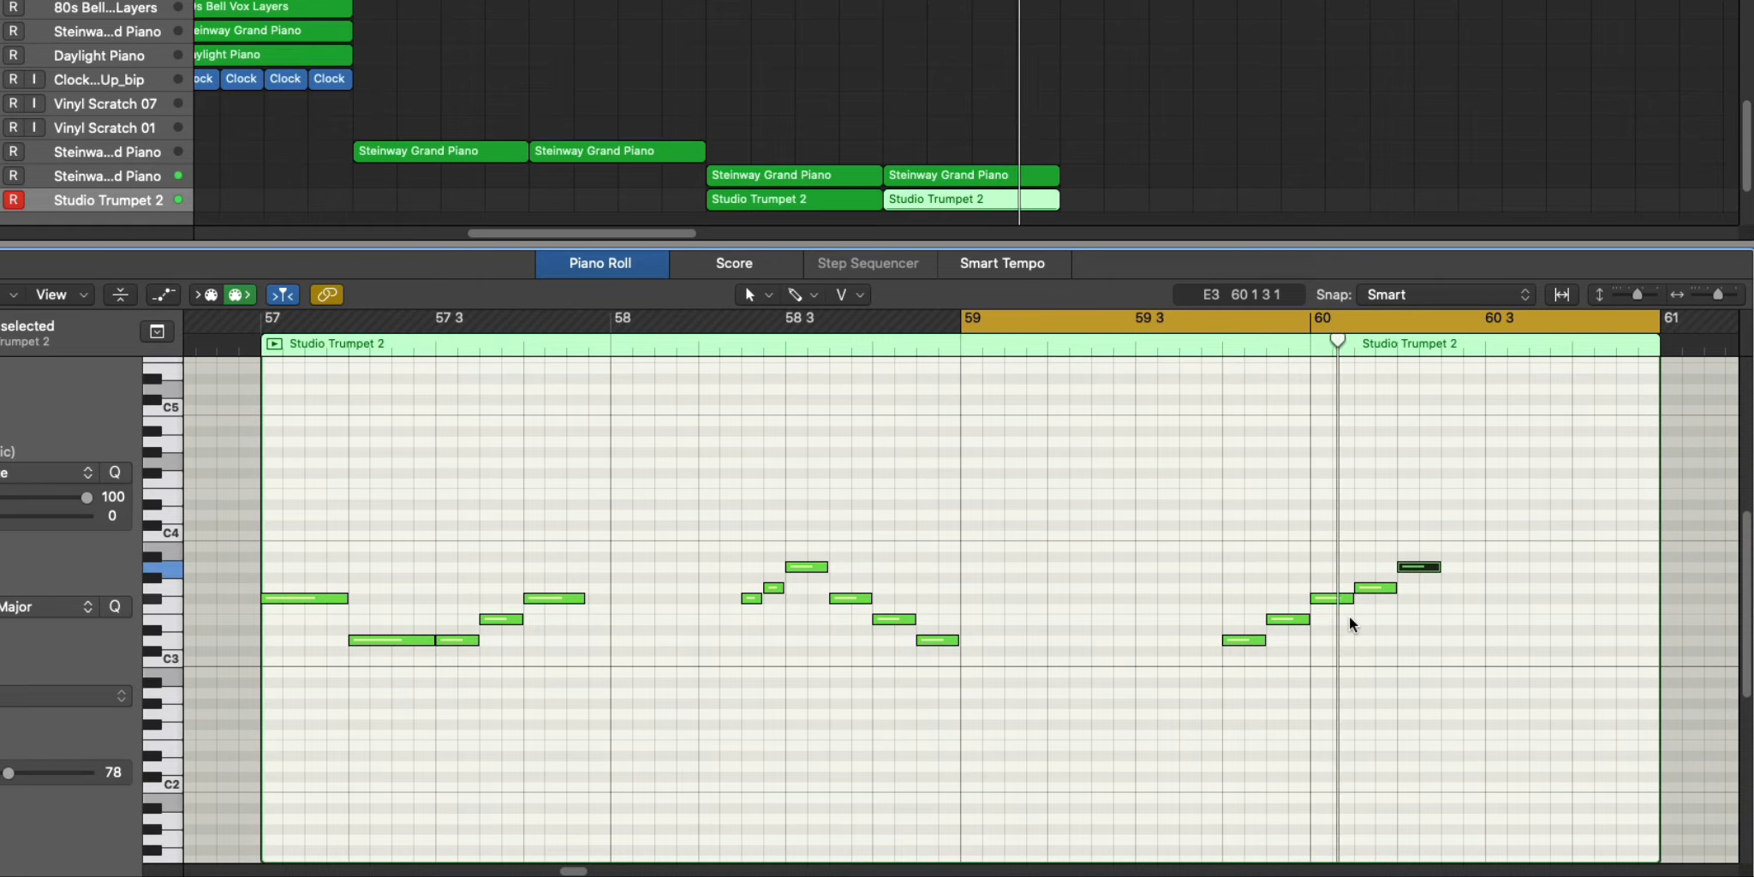
{"action": "key", "text": "space"}
{"action": "key", "text": "space"}
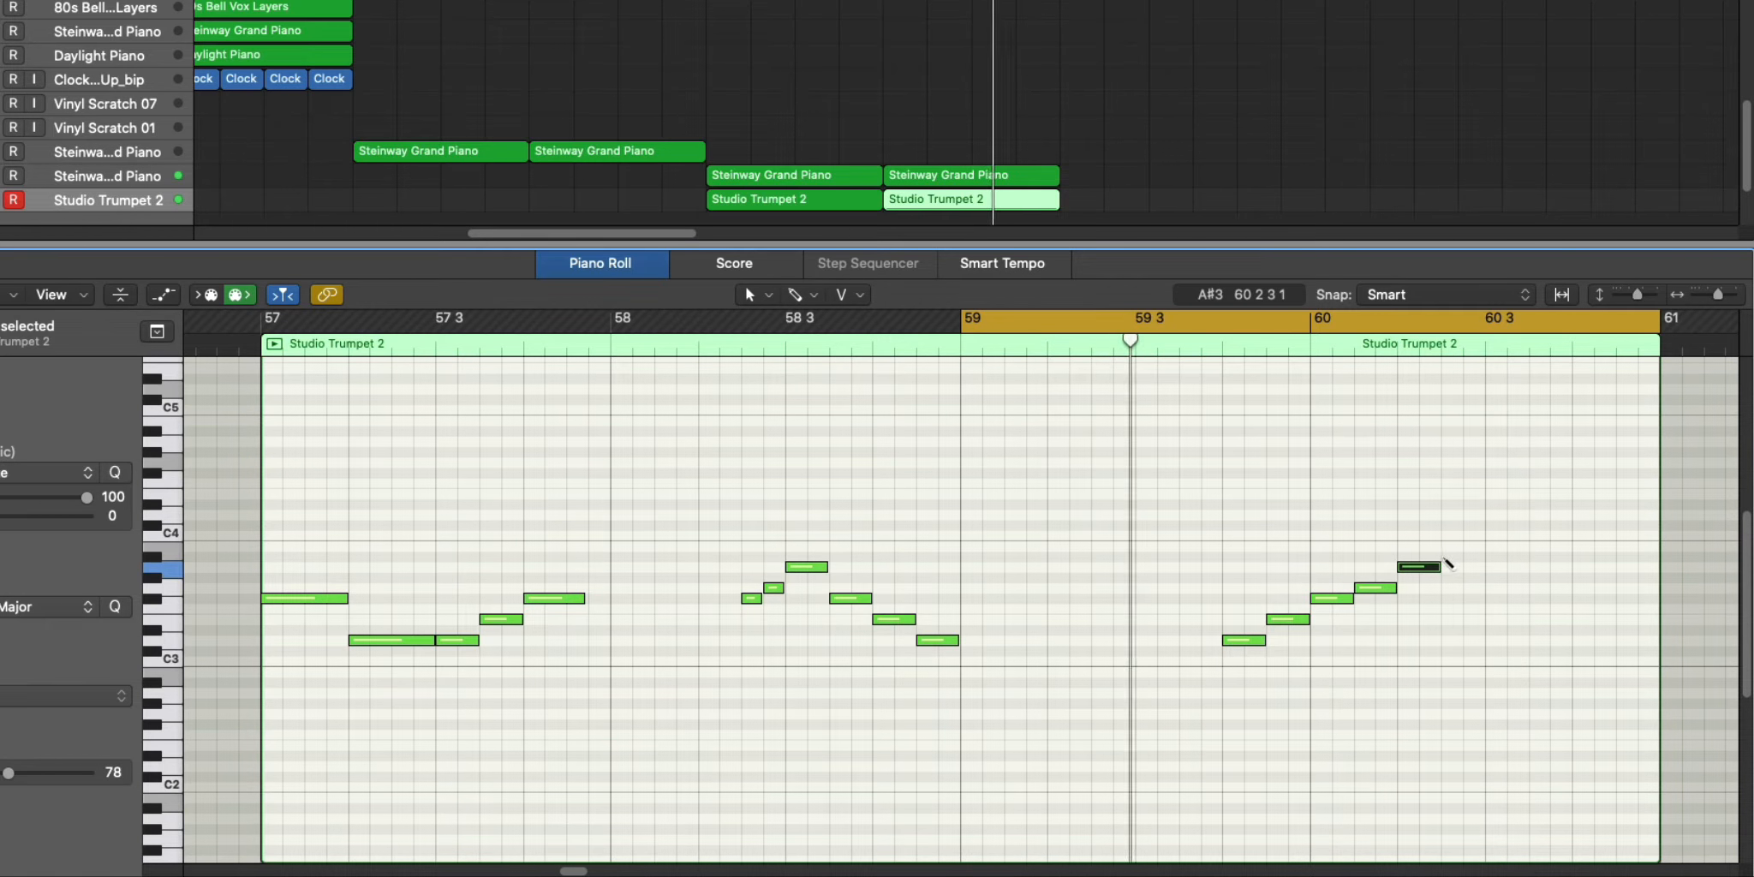
Extend the trumpet run with A#3, B3, C#4, D4 and E4, and move the whole run one beat earlier to beat 3 of bar 59.
{"action": "left_click", "coordinate": [1456, 557]}
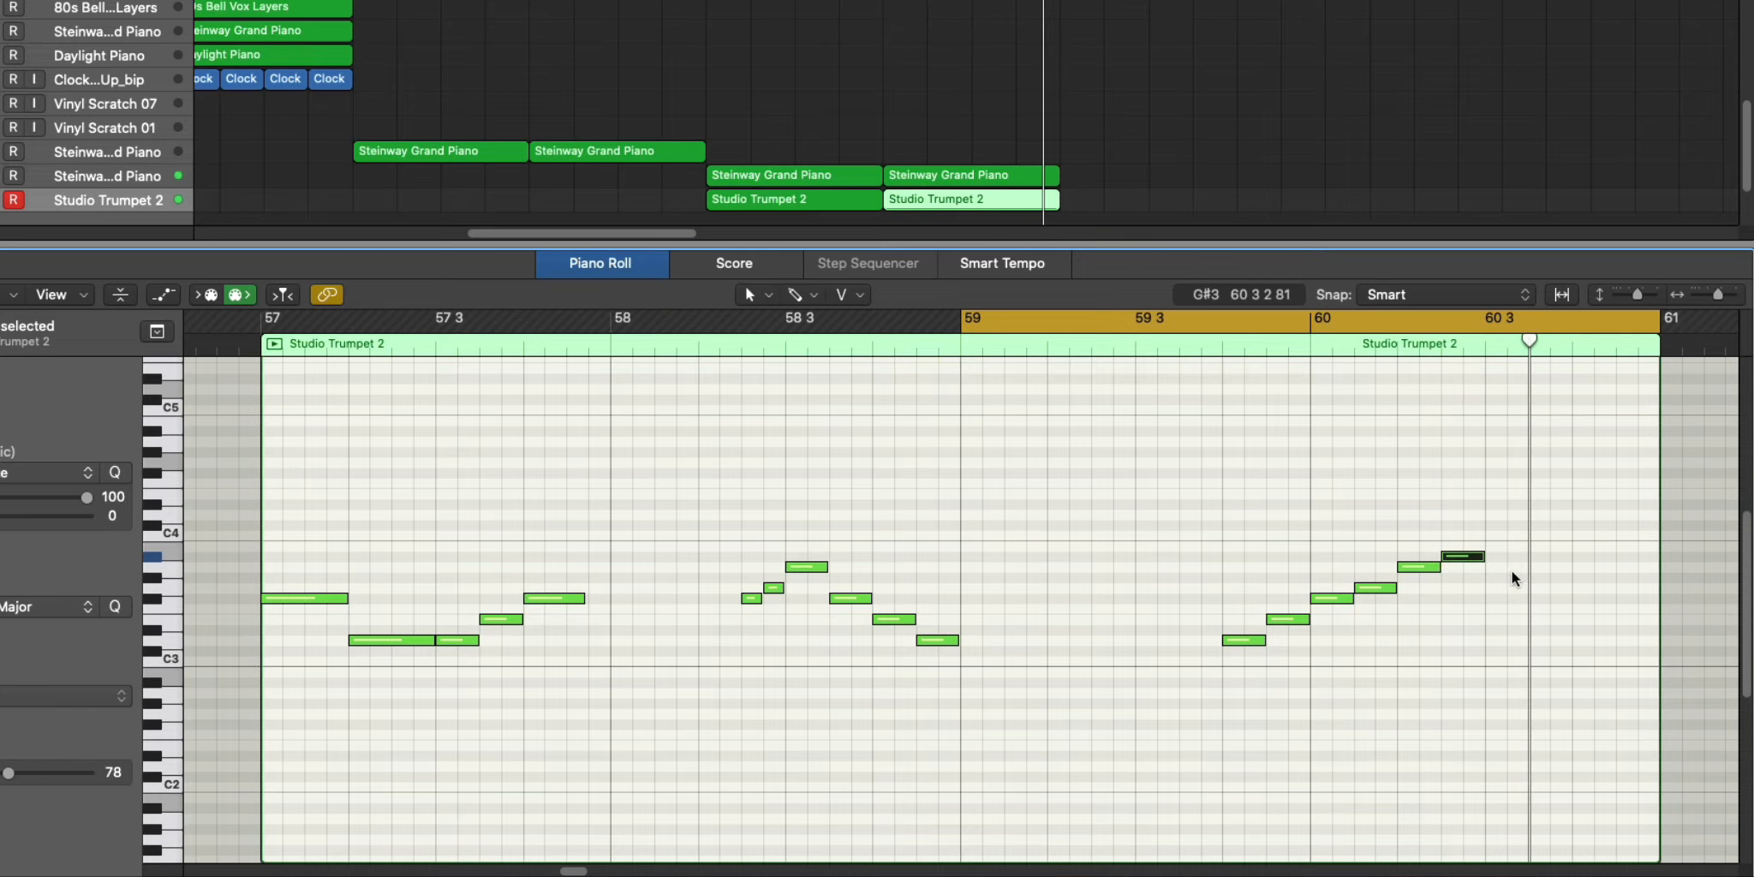
{"action": "left_click", "coordinate": [1493, 536]}
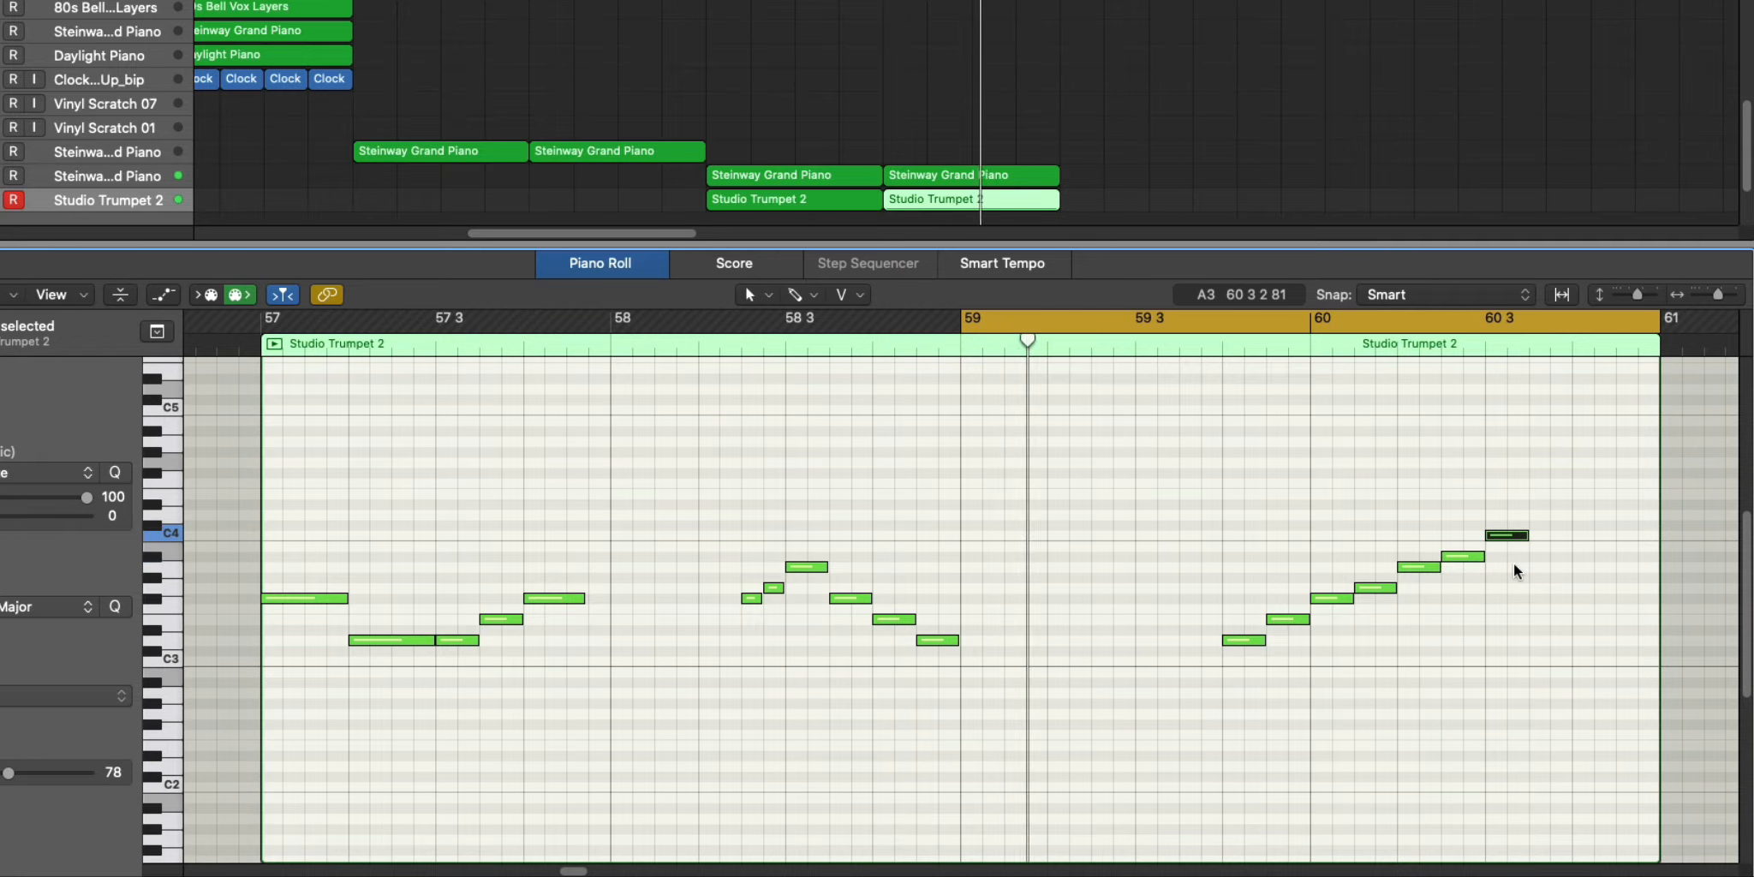
{"action": "left_click_drag", "start_coordinate": [1510, 538], "coordinate": [1509, 549]}
{"action": "left_click", "coordinate": [1540, 525]}
{"action": "left_click", "coordinate": [1584, 514]}
{"action": "left_click", "coordinate": [1627, 494]}
{"action": "left_click_drag", "start_coordinate": [1199, 677], "coordinate": [1651, 471]}
{"action": "left_click_drag", "start_coordinate": [1420, 567], "coordinate": [1332, 567]}
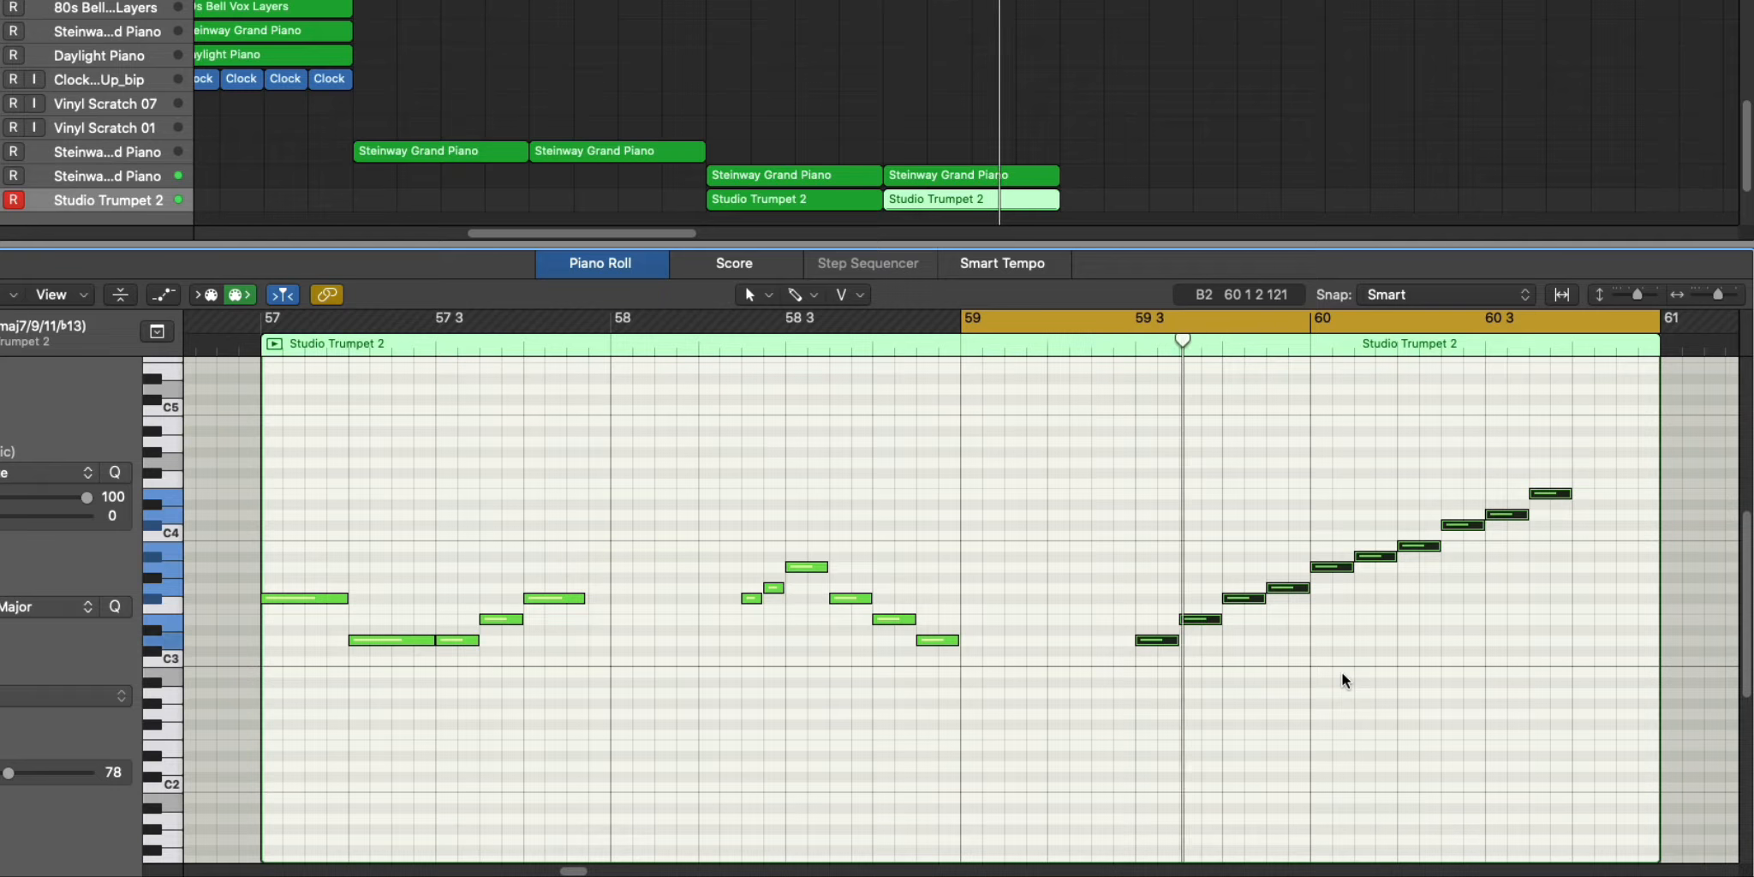
Add two F#4 eighth notes on beat 4 of bar 60 and duplicate them two octaves lower at F#2.
{"action": "left_click", "coordinate": [1580, 472]}
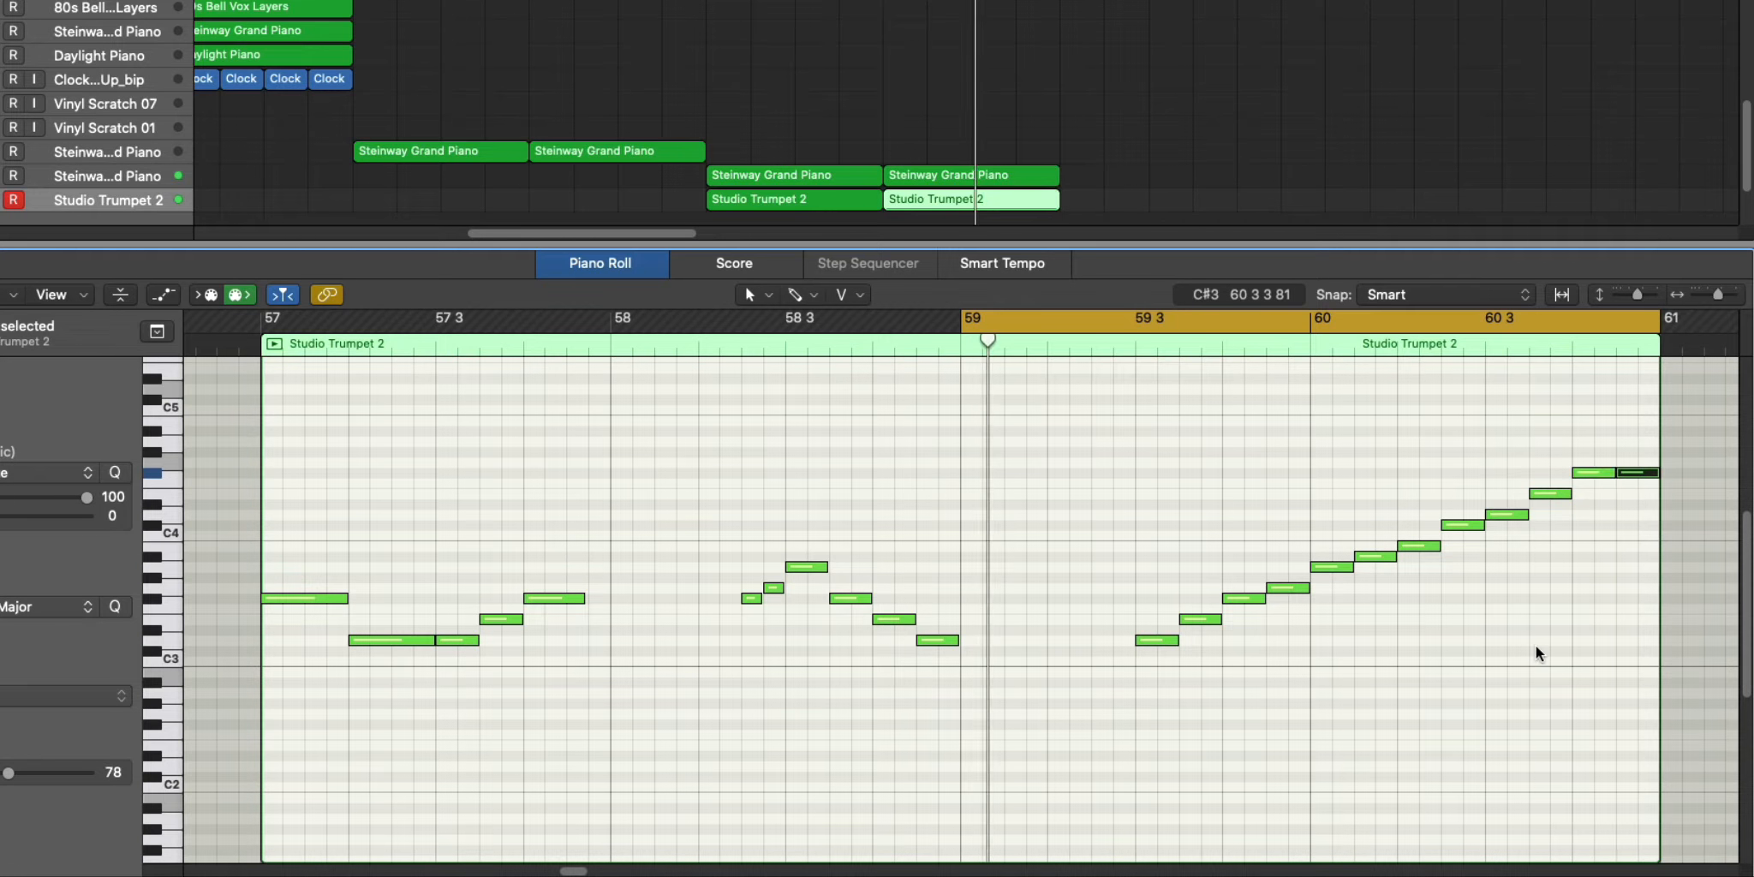
{"action": "left_click_drag", "start_coordinate": [1585, 436], "coordinate": [1650, 524]}
{"action": "left_click_drag", "start_coordinate": [1595, 478], "coordinate": [1580, 679]}
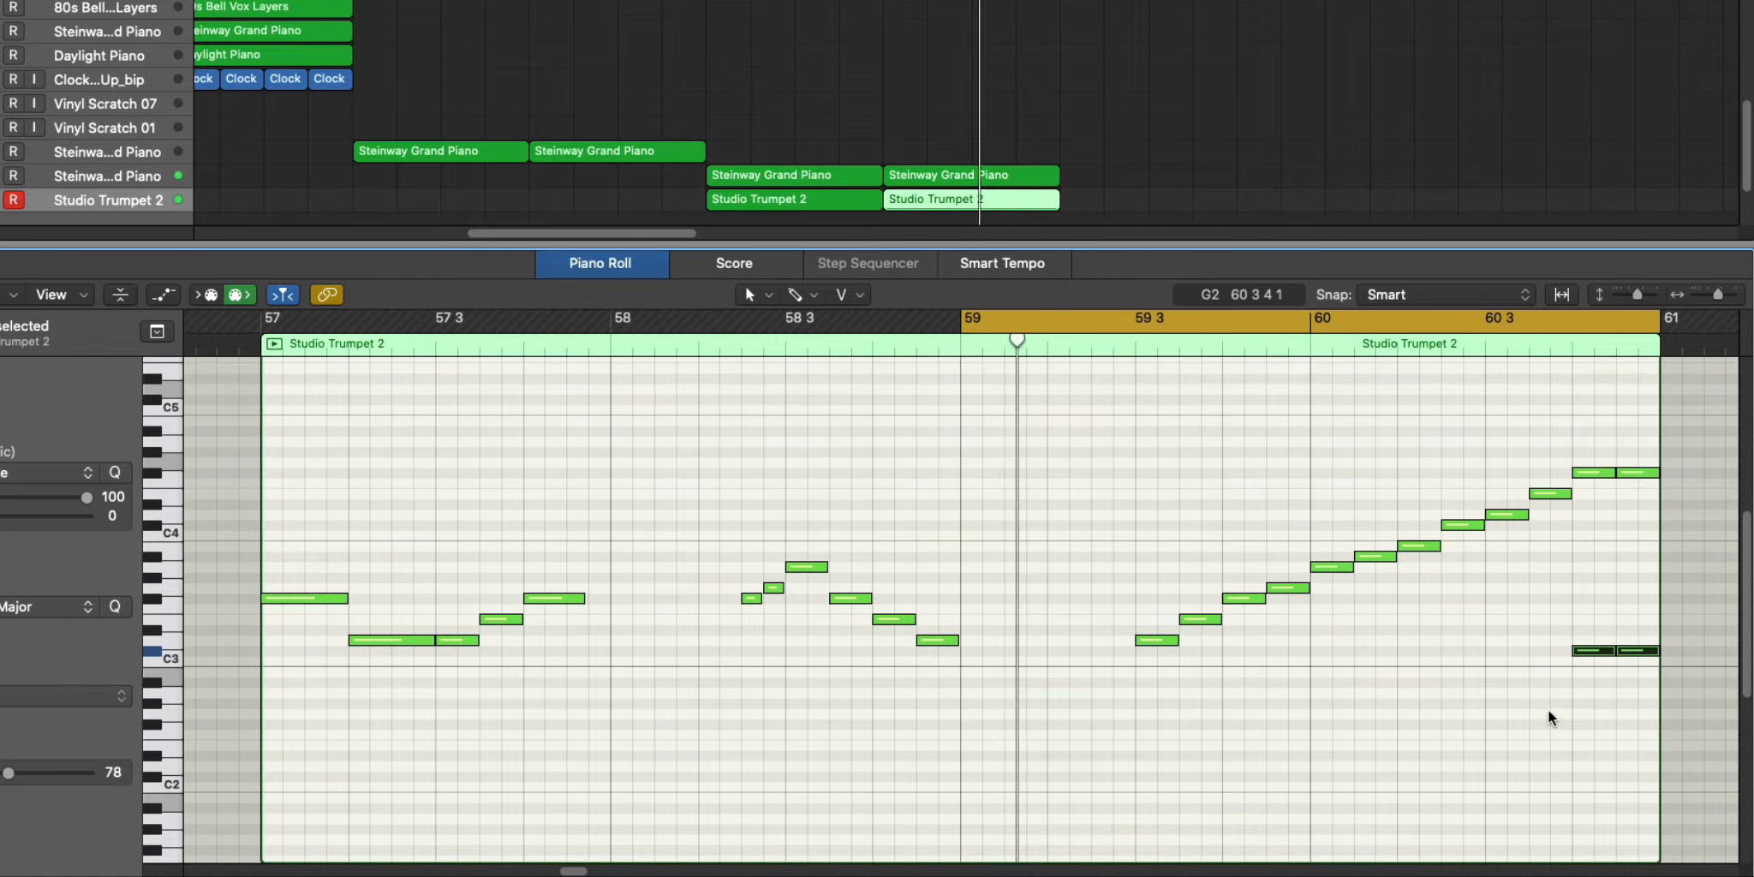
{"action": "left_click_drag", "start_coordinate": [1574, 611], "coordinate": [1644, 685]}
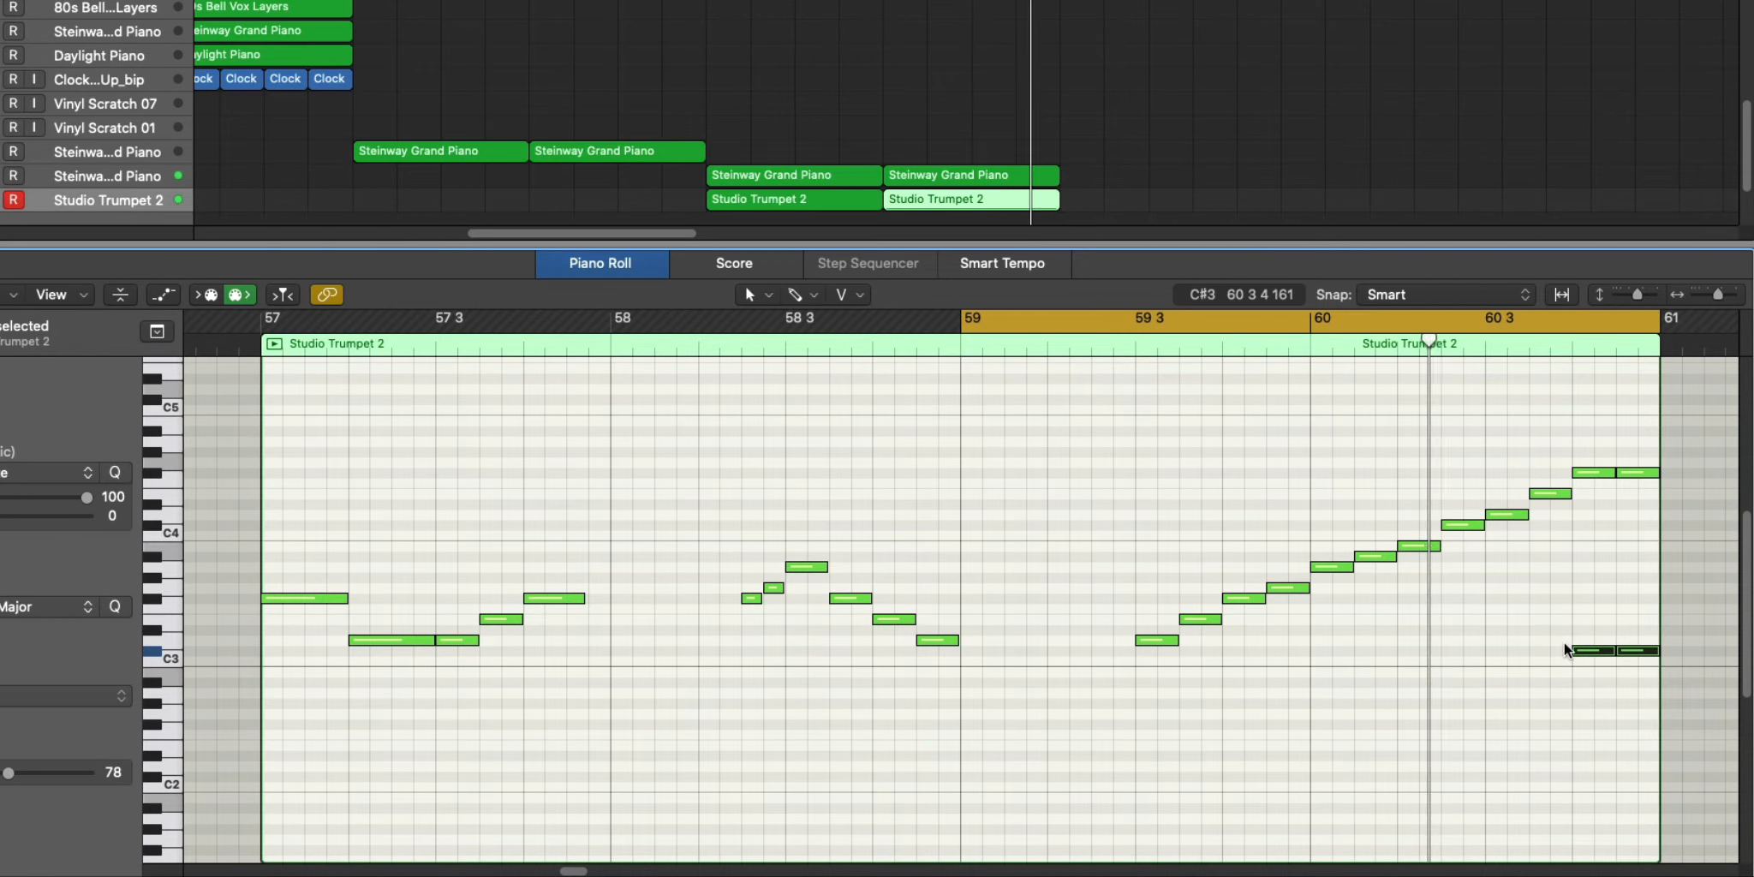
{"action": "key", "text": "alt+shift+Down"}
{"action": "key", "text": "alt+Up"}
{"action": "key", "text": "alt+Up"}
{"action": "key", "text": "alt+Up"}
{"action": "key", "text": "alt+Up"}
{"action": "key", "text": "alt+Up"}
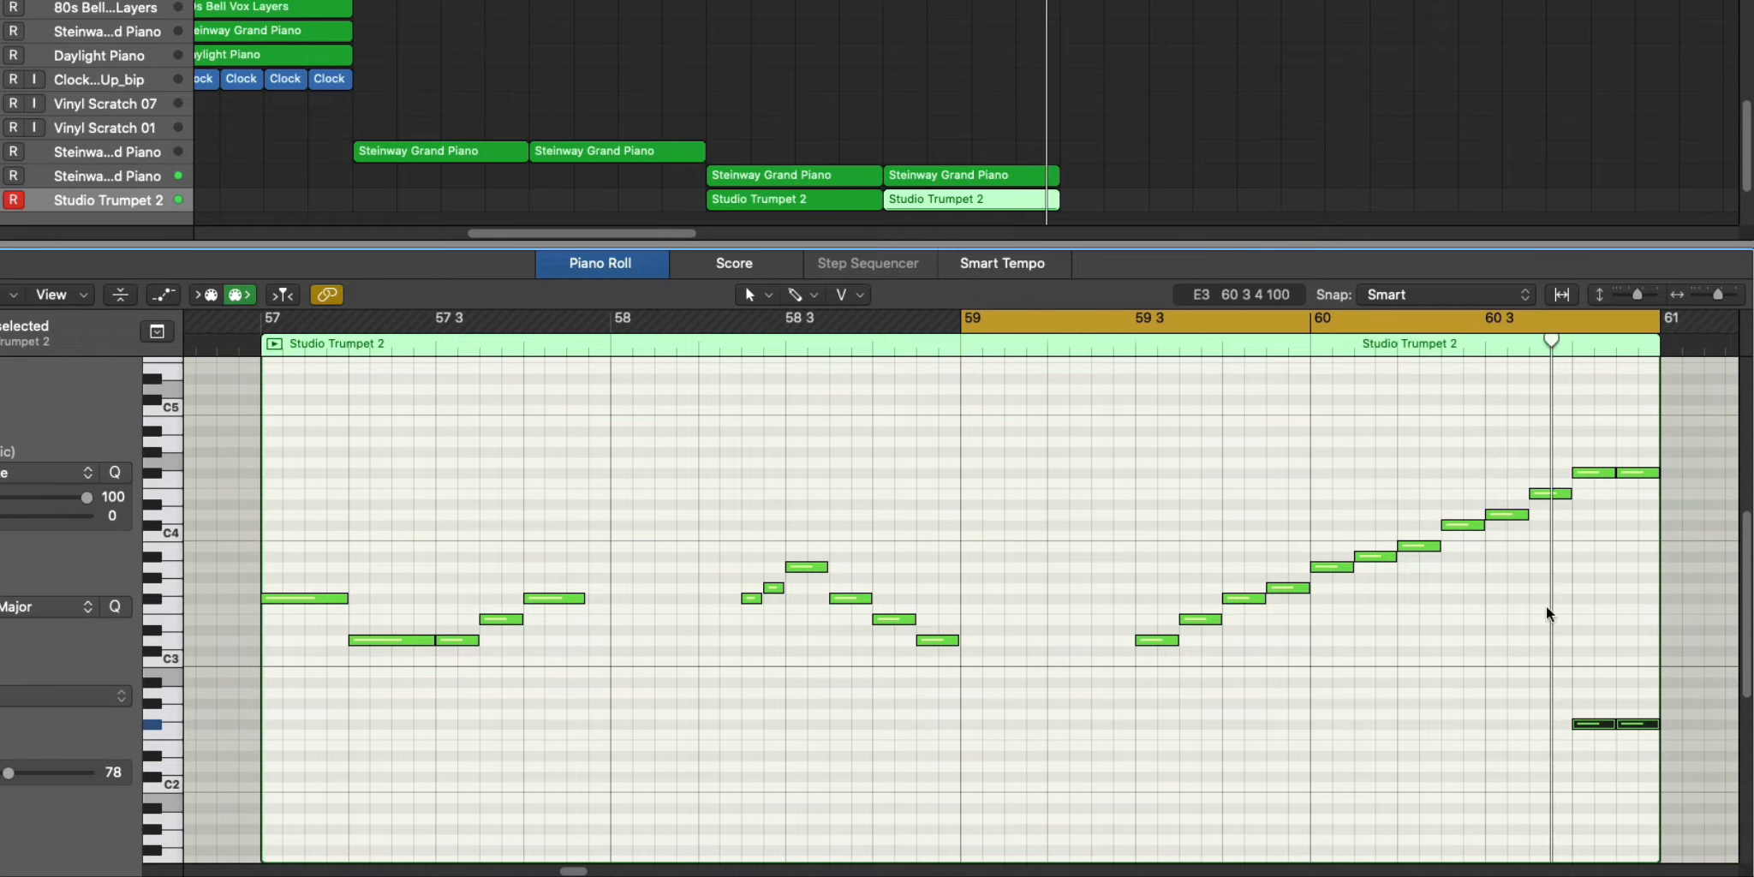
Layer F#4 and F#2 eighth notes with the C#4 note on the second half of beat 2 in bar 60.
{"action": "left_click_drag", "start_coordinate": [1465, 524], "coordinate": [1470, 474]}
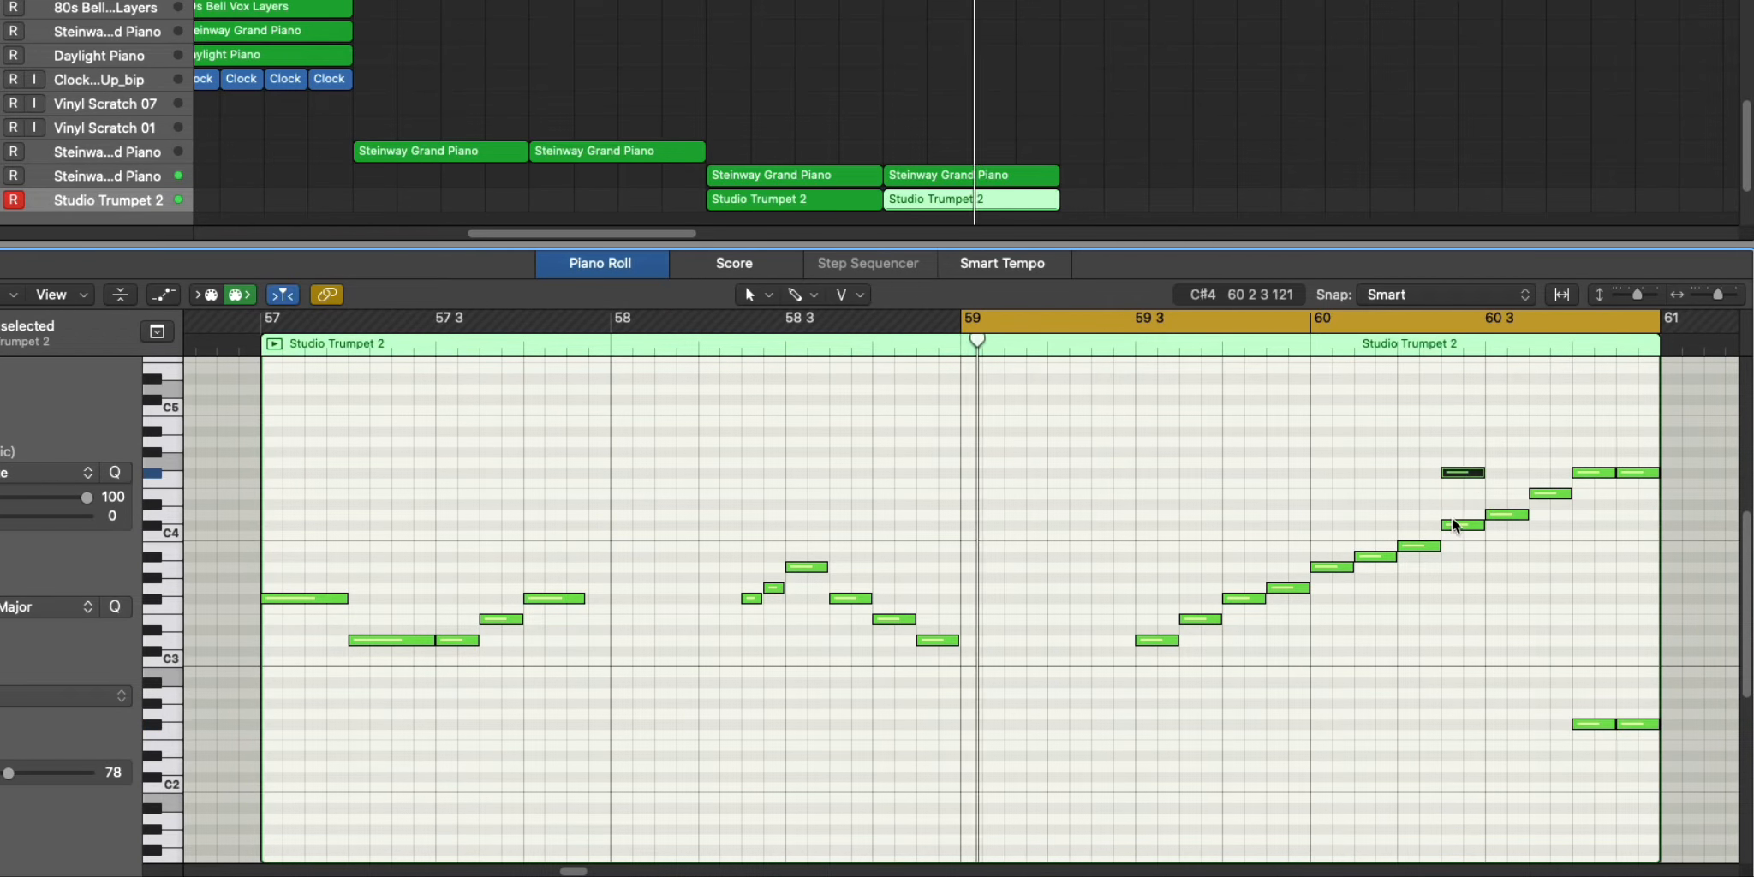
{"action": "left_click", "coordinate": [1449, 727], "text": "super"}
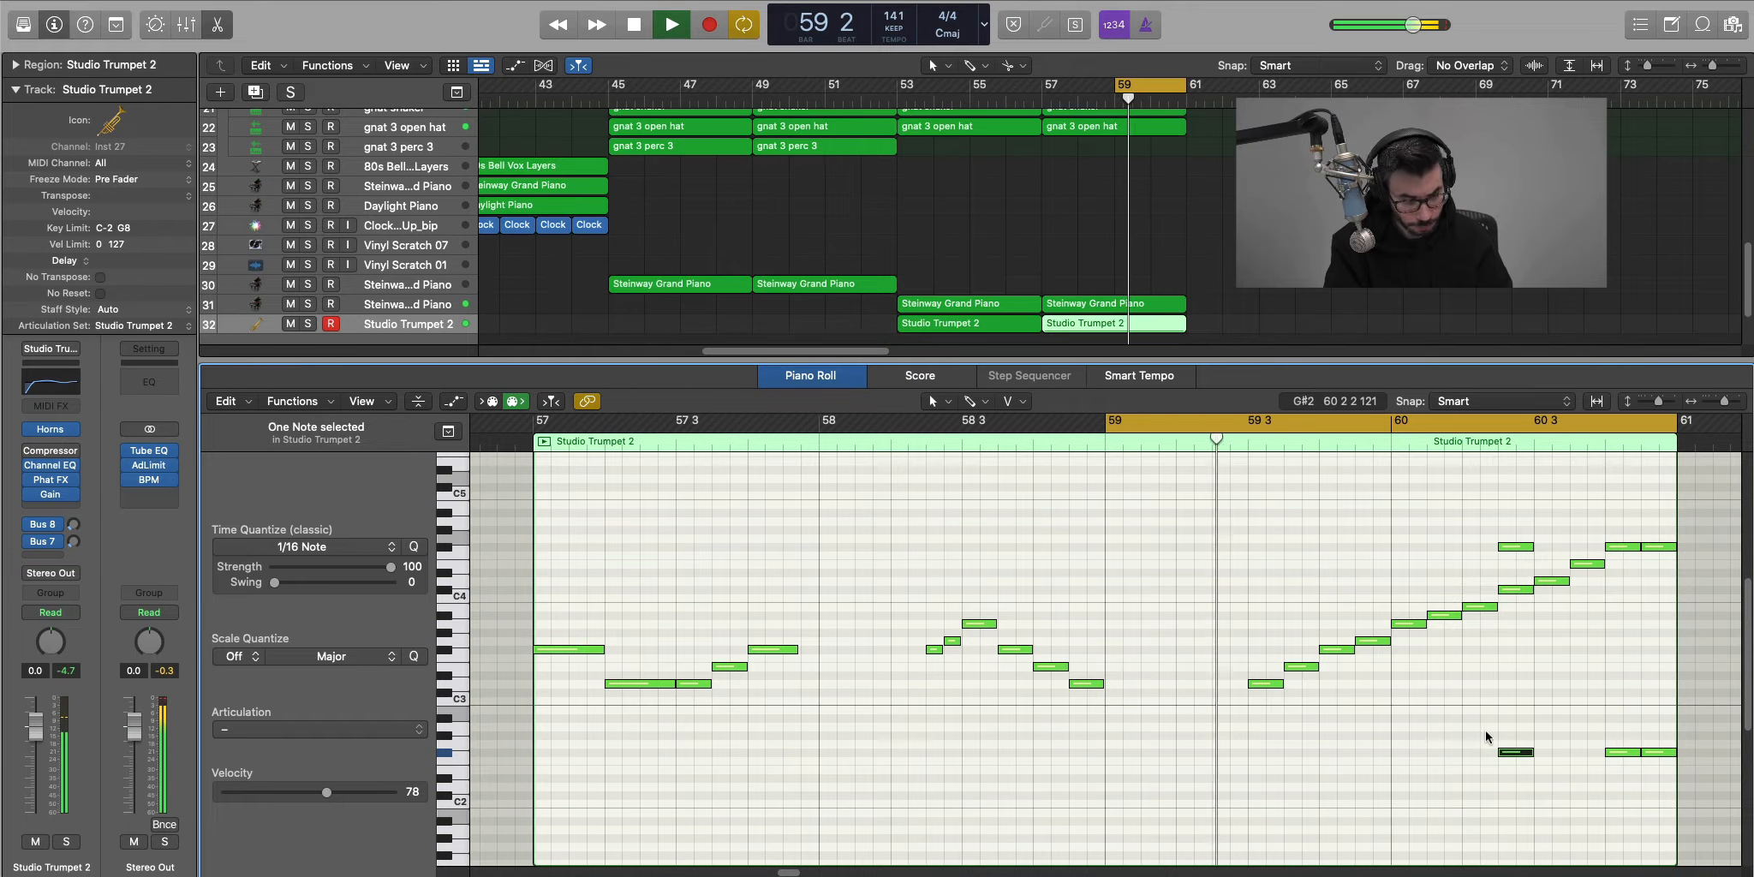
{"action": "key", "text": "p"}
{"action": "key", "text": "space"}
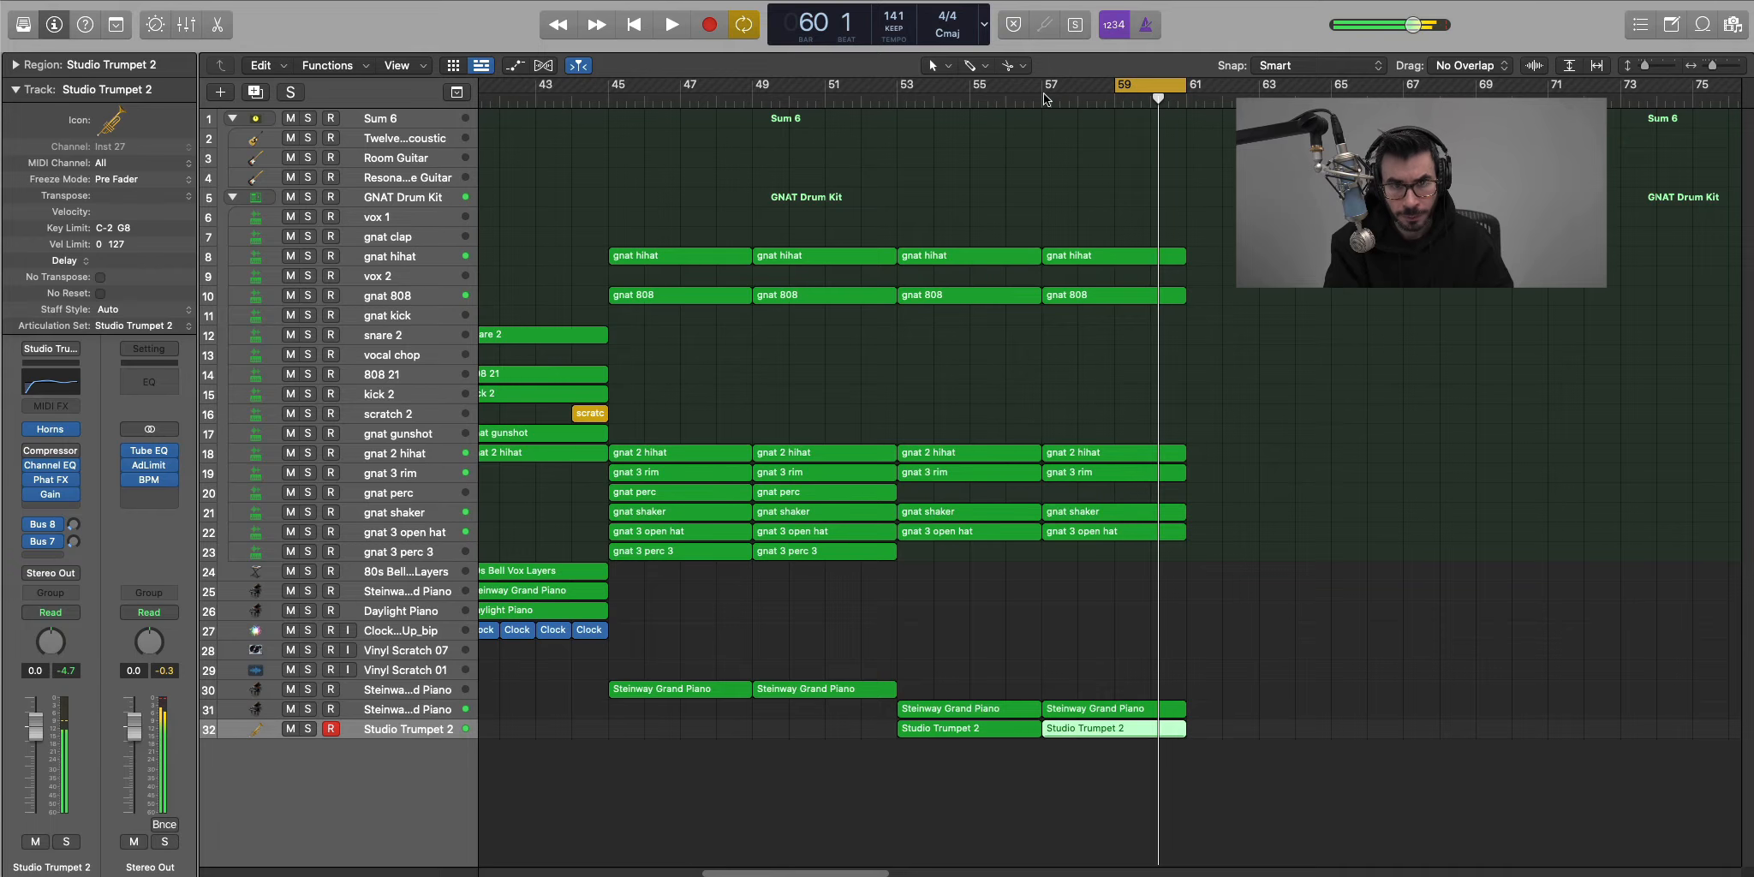
Set the cycle range to bars 57–61 and listen to the whole section with the finished trumpet run.
{"action": "key", "text": "u"}
{"action": "key", "text": "space"}
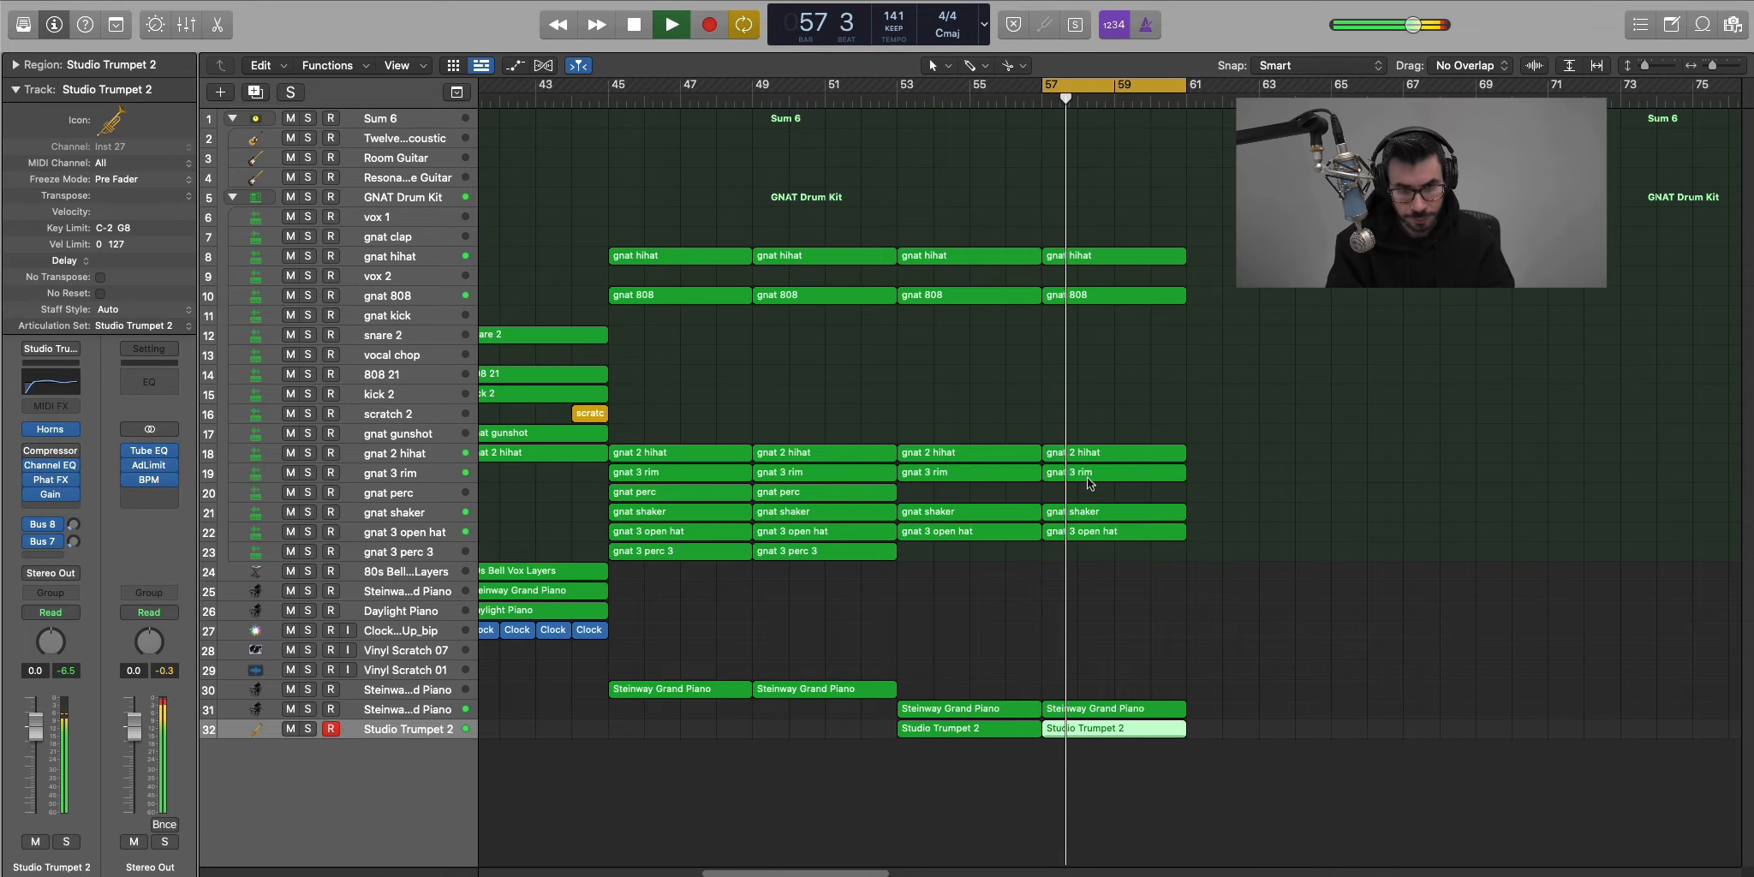
{"action": "scroll", "coordinate": [1114, 567], "scroll_direction": "down", "scroll_amount": 2}
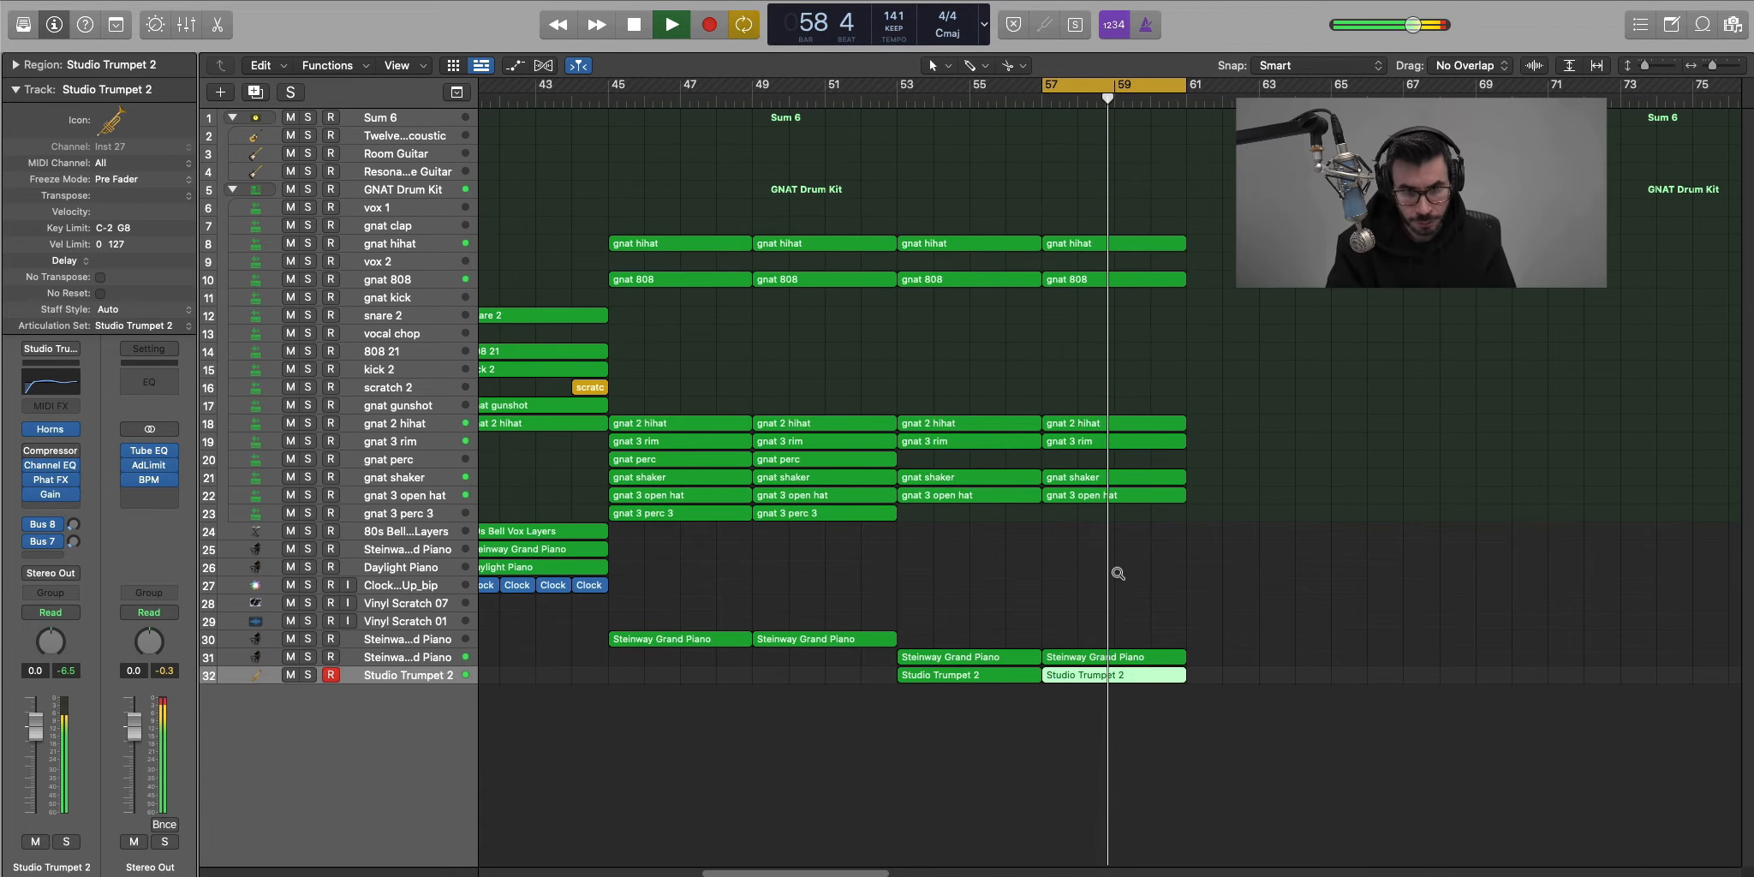
{"action": "scroll", "coordinate": [1113, 567], "scroll_direction": "down", "scroll_amount": 1}
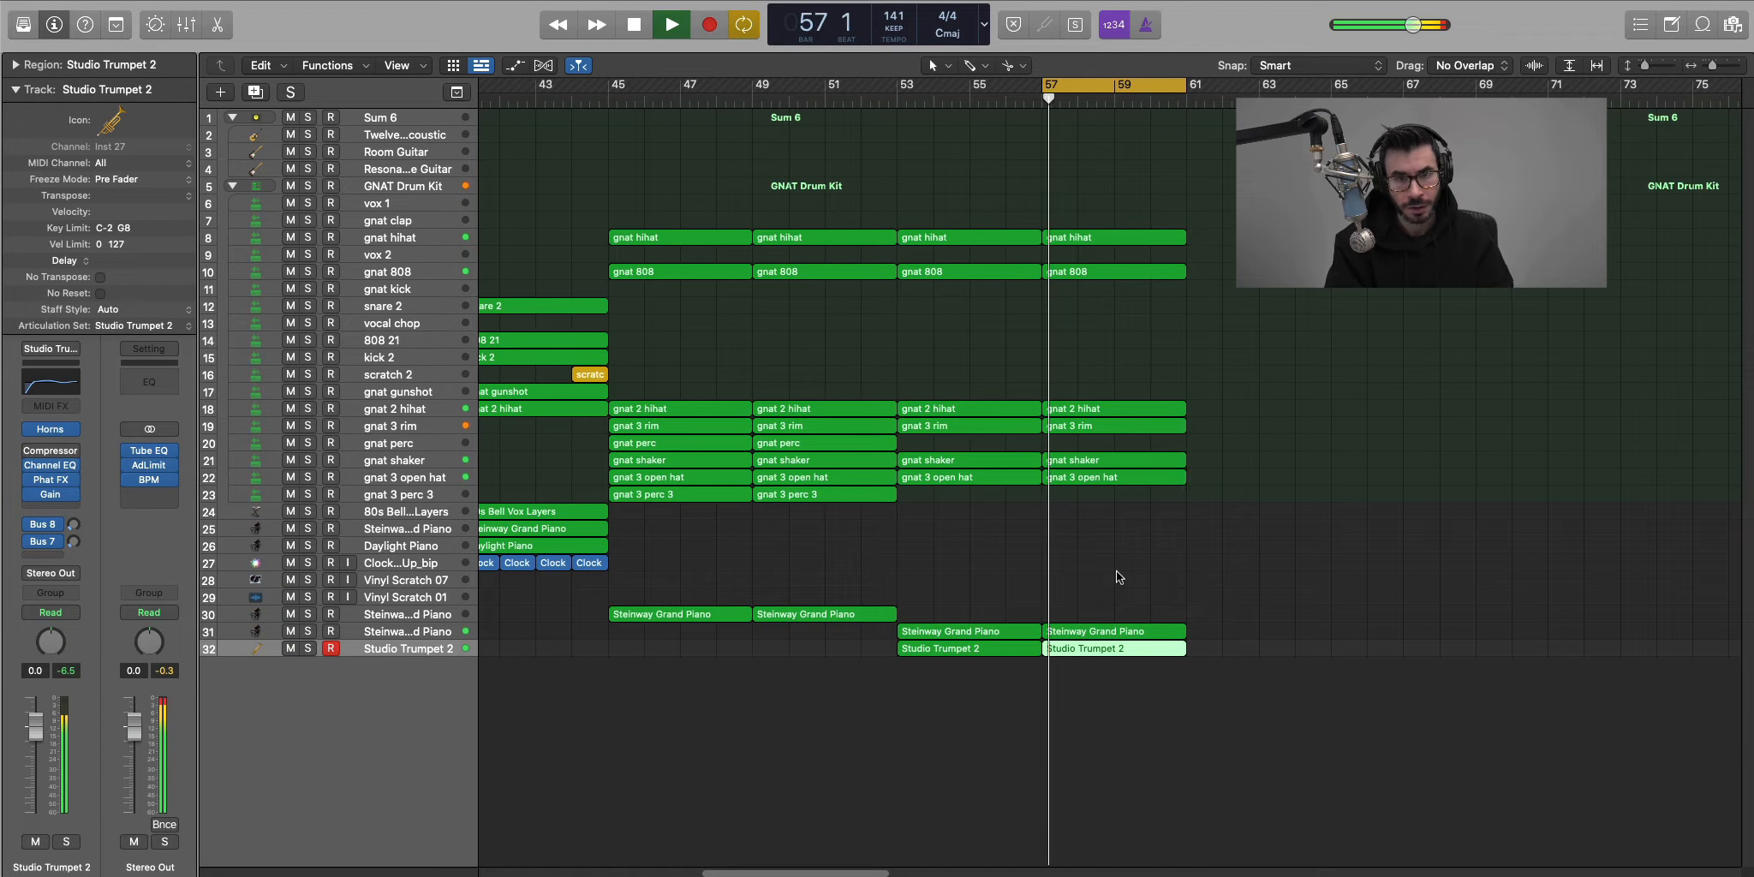
{"action": "key", "text": "space"}
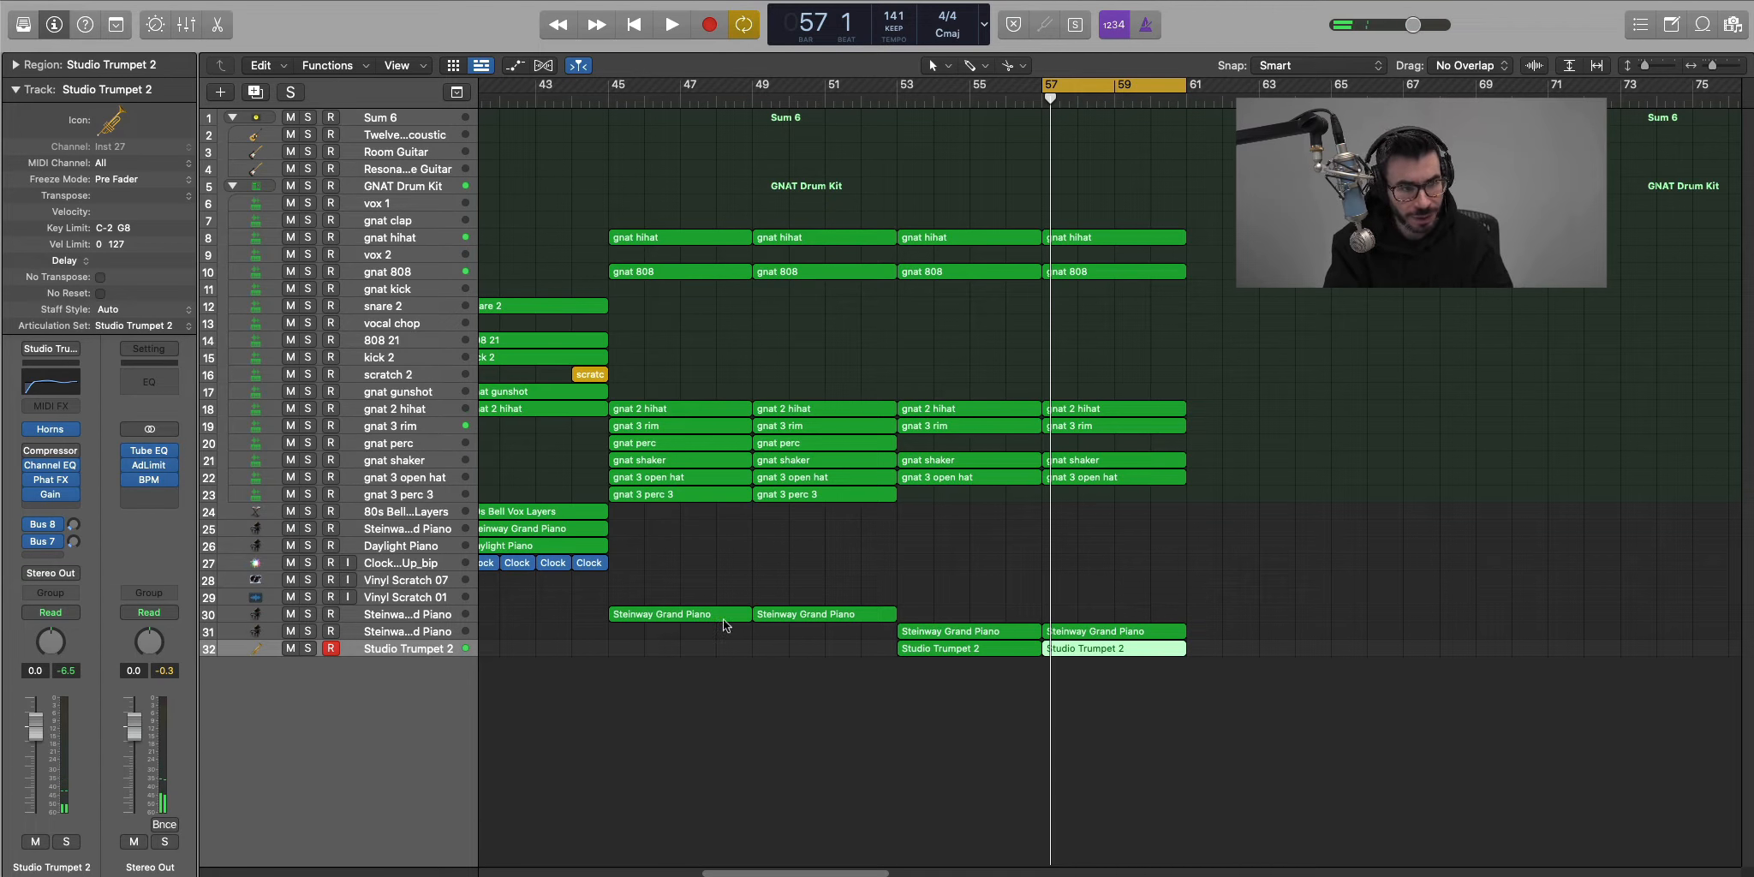
Add a software instrument track with the 7-Piece Section horn patch Mississippi Joint and copy the bar 57 Studio Trumpet 2 region onto it.
{"action": "left_click", "coordinate": [218, 95]}
{"action": "key", "text": "Return"}
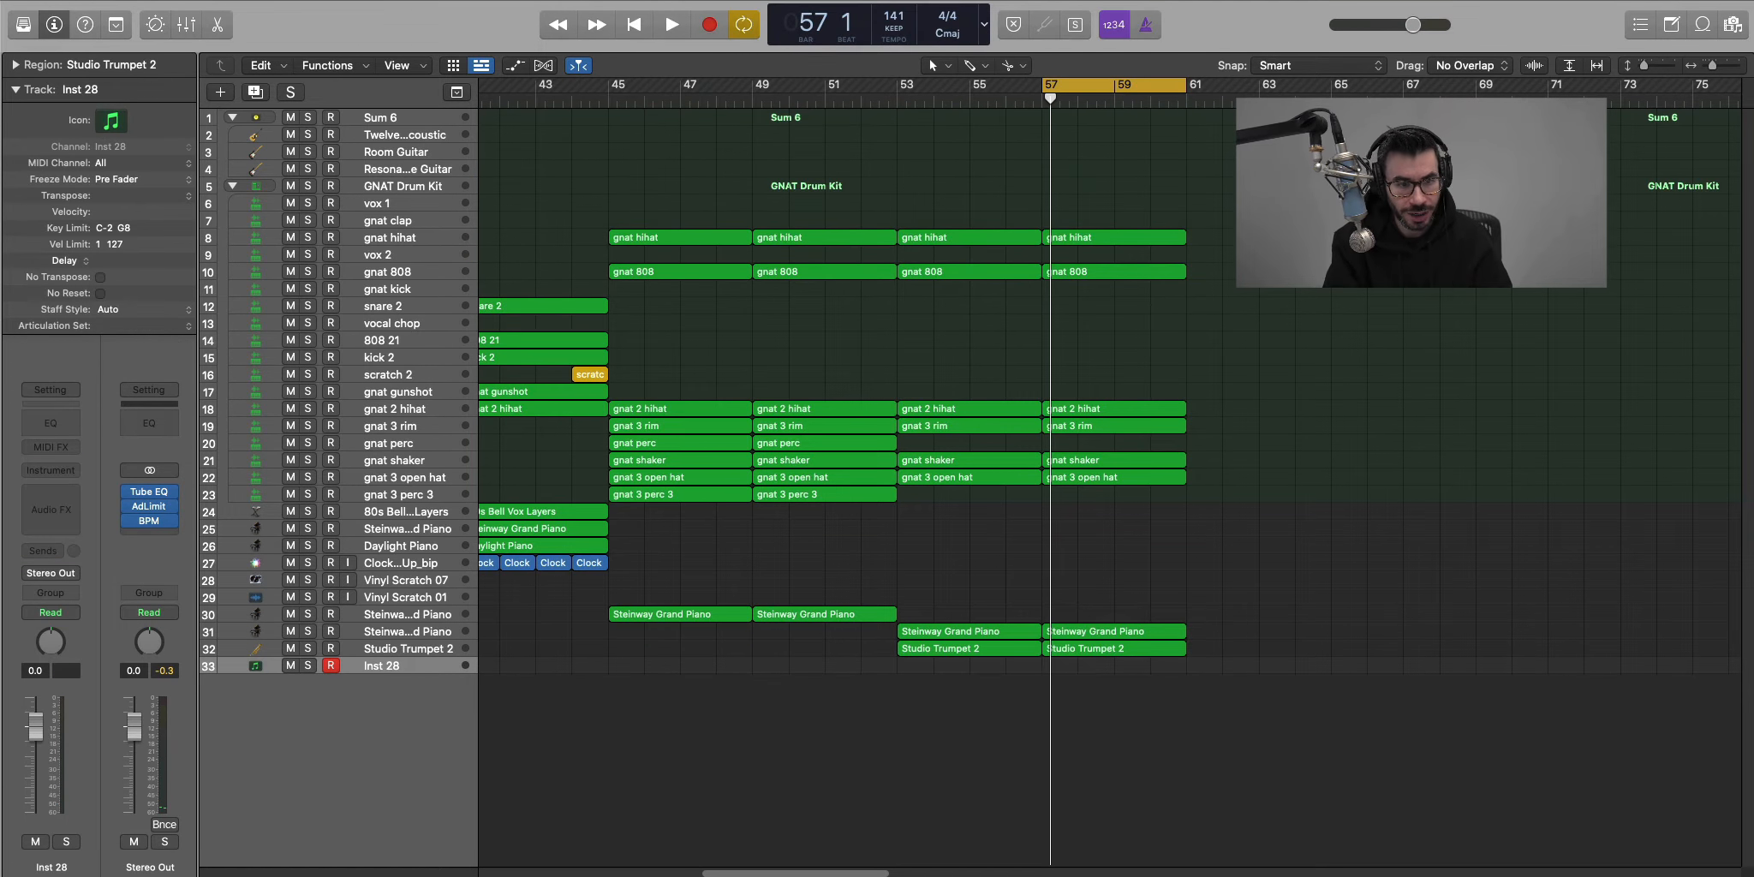
{"action": "key", "text": "y"}
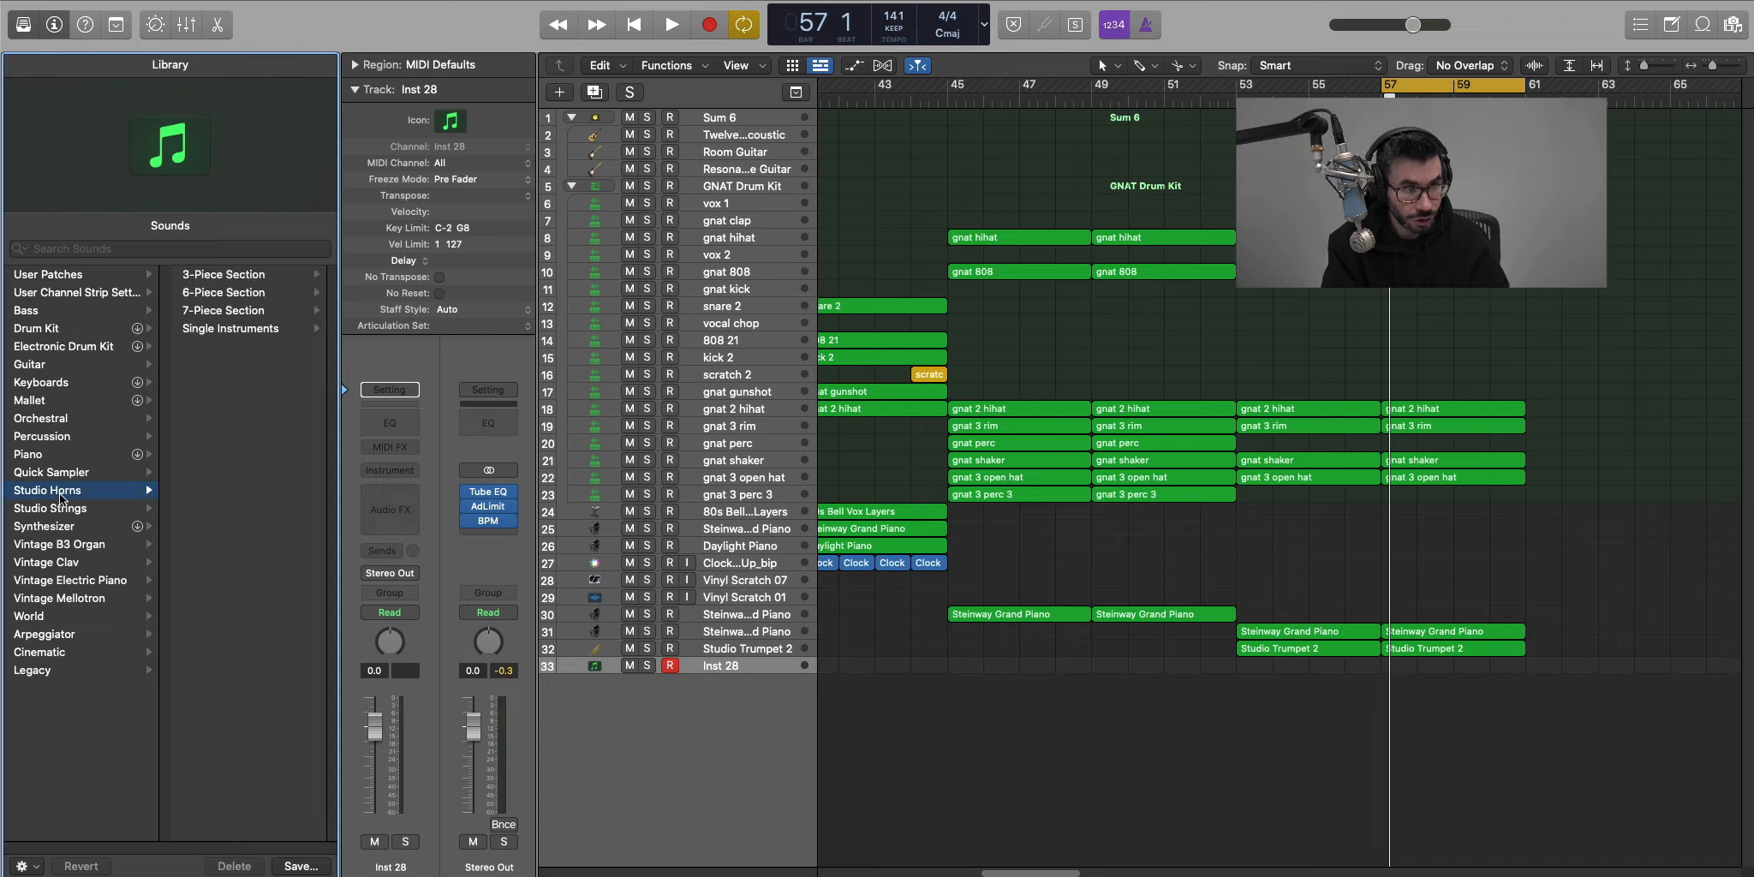
{"action": "left_click", "coordinate": [232, 312]}
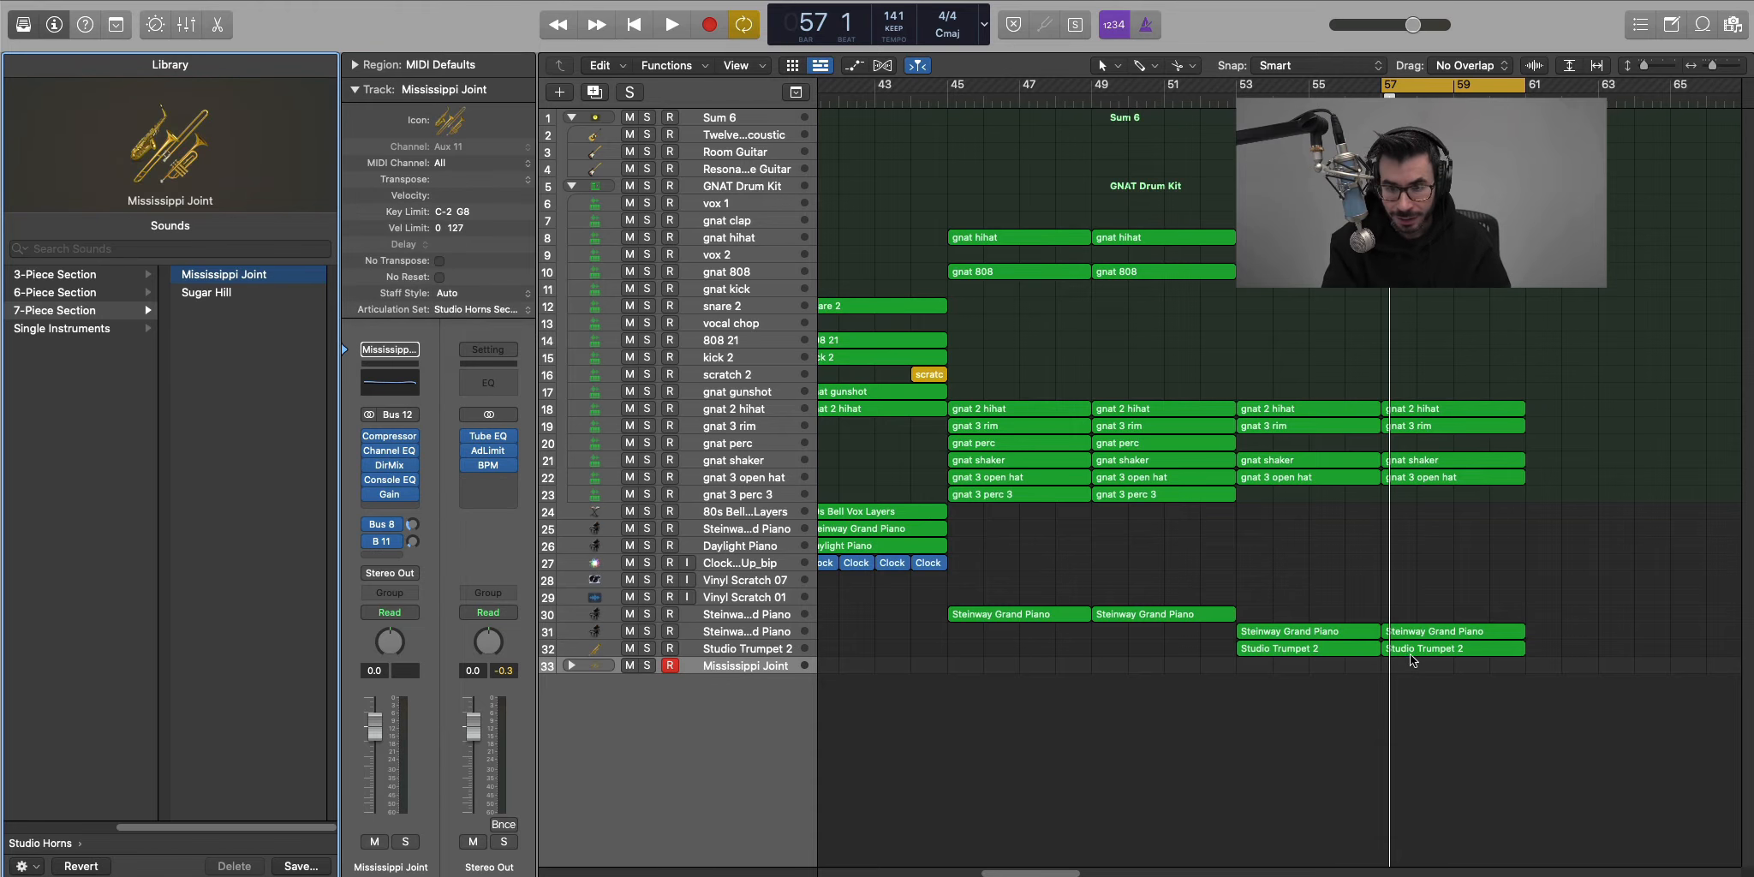
{"action": "left_click_drag", "start_coordinate": [1420, 651], "coordinate": [1420, 666]}
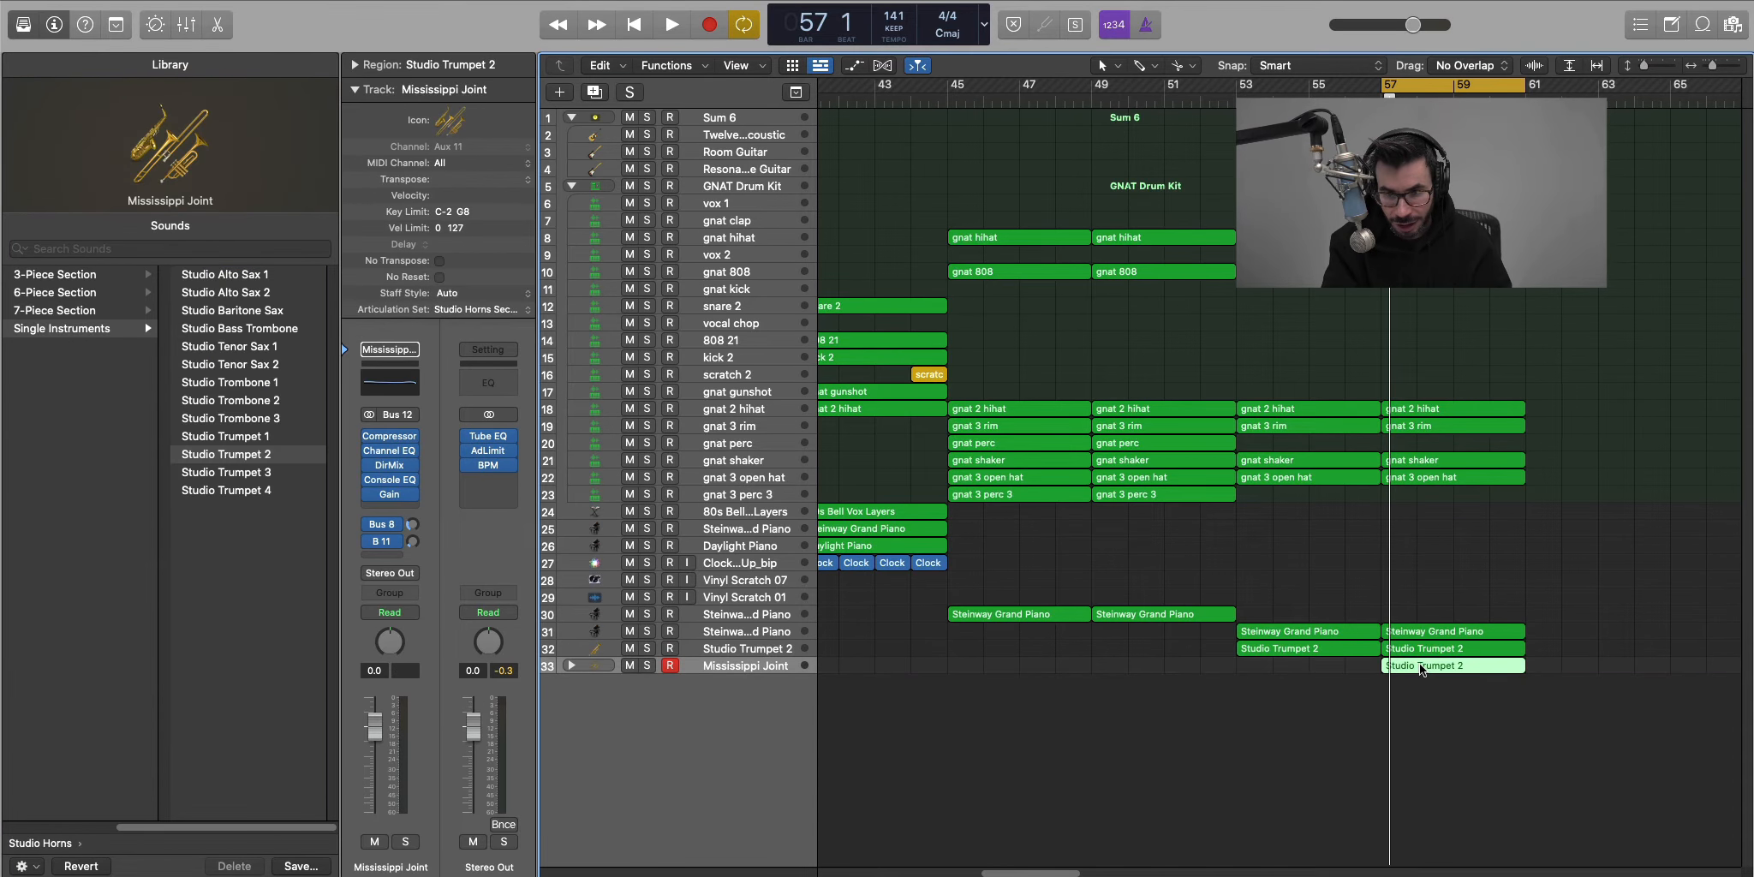
Delete all notes in the copied horn region except the stacked stabs on beats 2 and 4 of bar 60, and play it back.
{"action": "key", "text": "p"}
{"action": "scroll", "coordinate": [1354, 719], "scroll_direction": "left", "scroll_amount": 3}
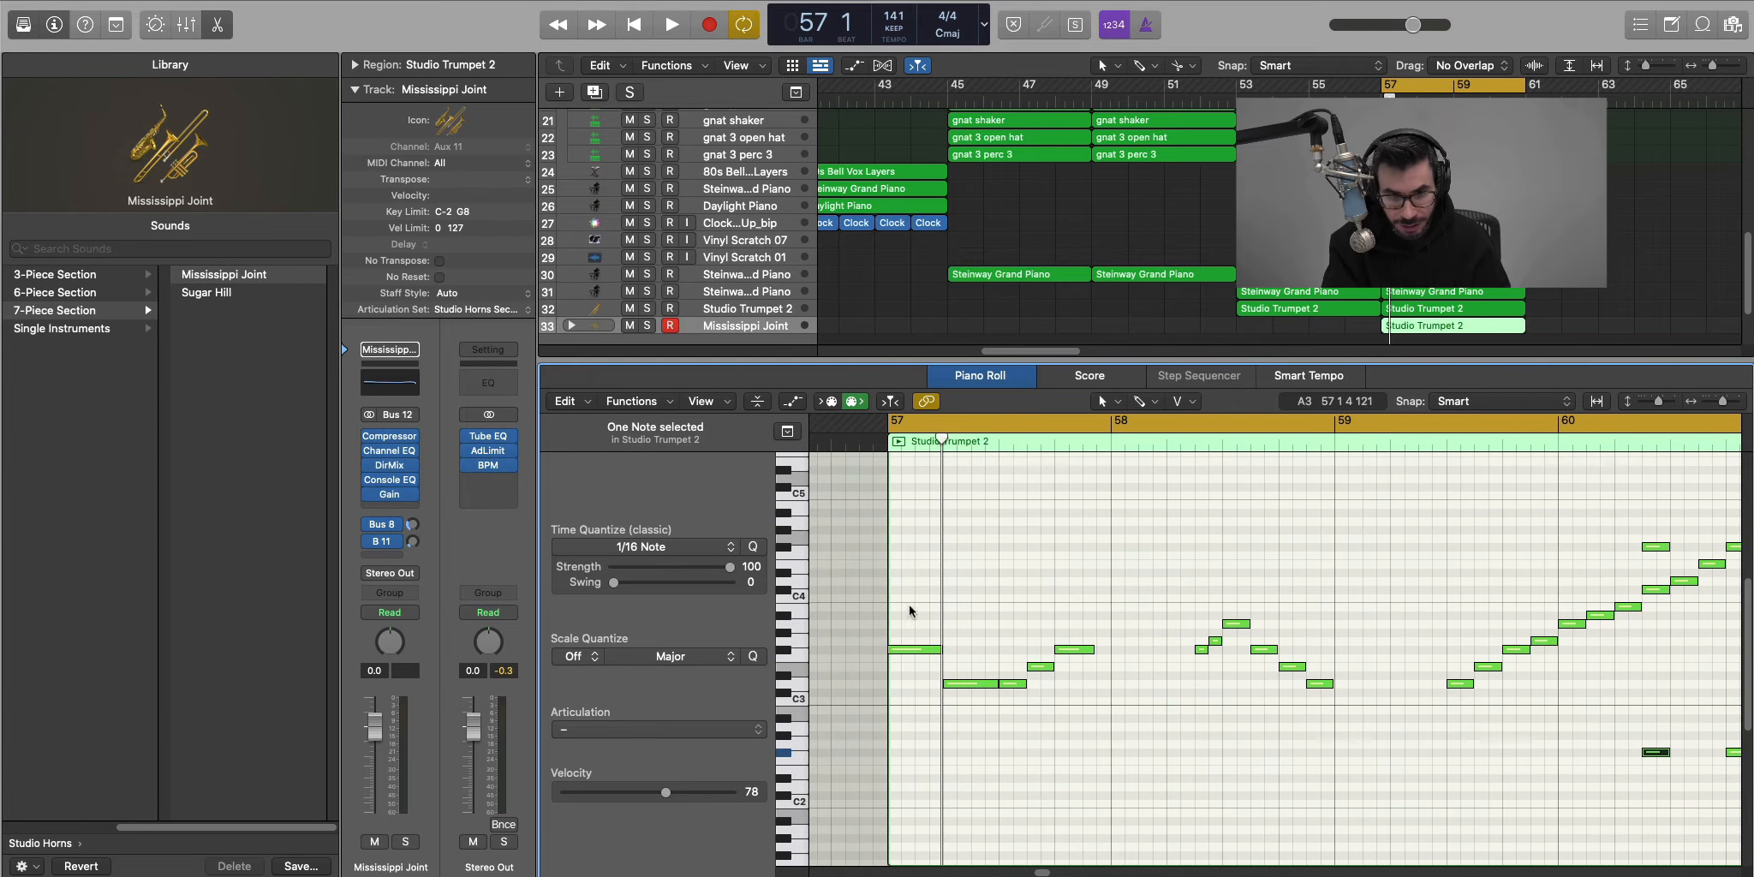
{"action": "left_click_drag", "start_coordinate": [889, 615], "coordinate": [1536, 730]}
{"action": "key", "text": "super+z"}
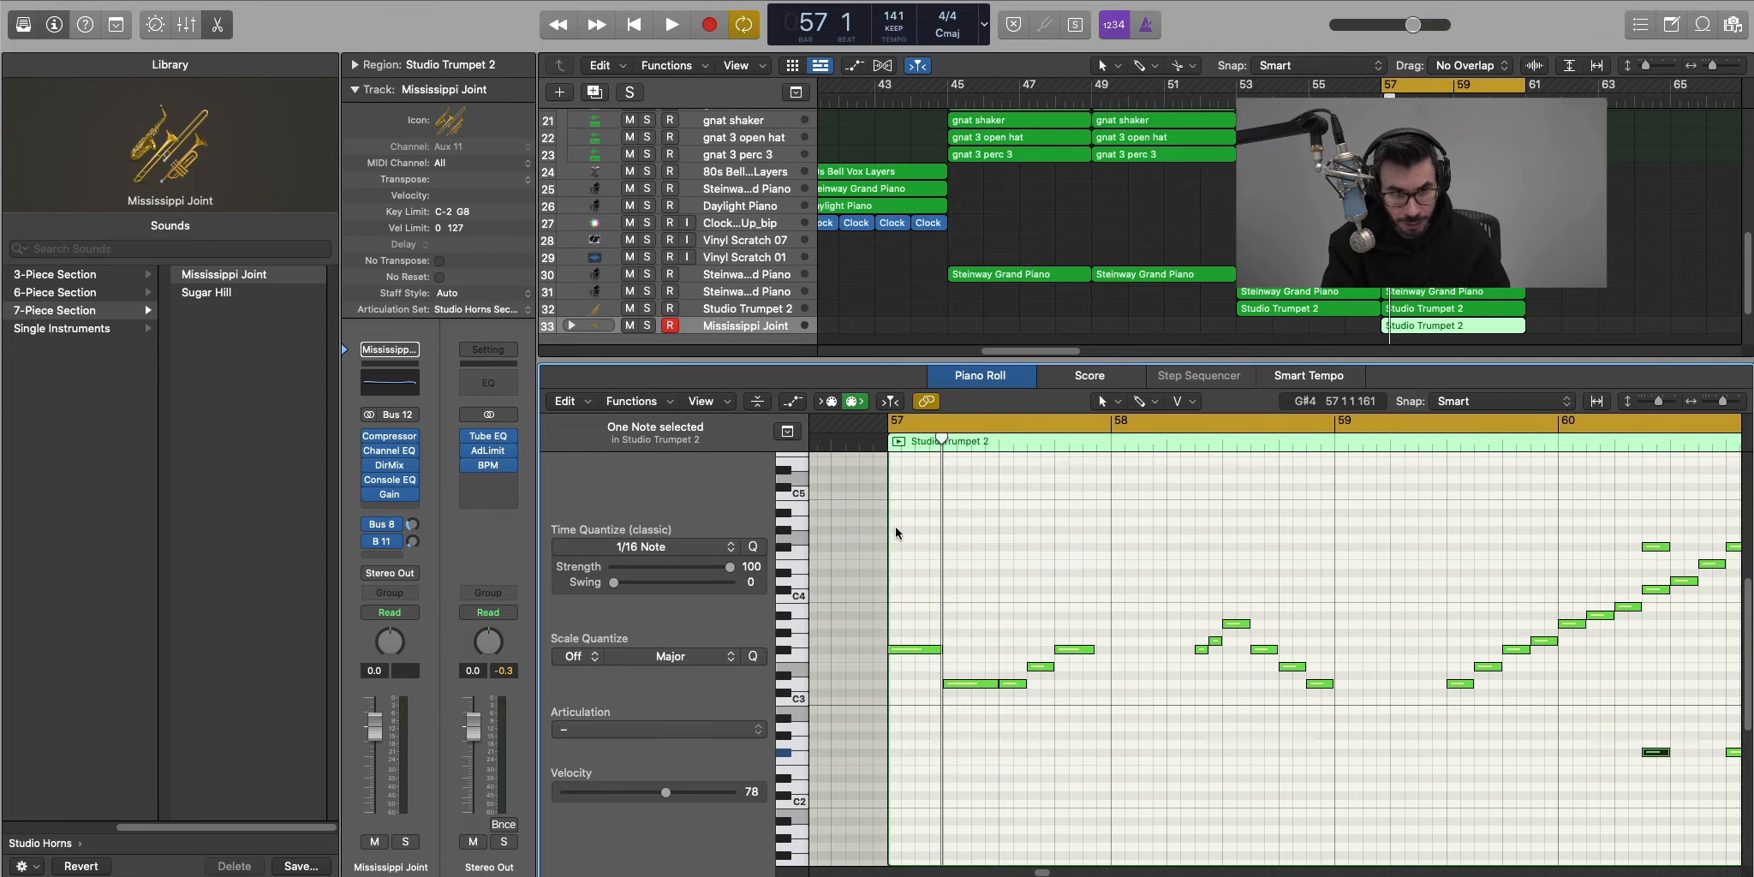
{"action": "left_click_drag", "start_coordinate": [916, 614], "coordinate": [1640, 815]}
{"action": "key", "text": "BackSpace"}
{"action": "scroll", "coordinate": [1503, 708], "scroll_direction": "right", "scroll_amount": 5}
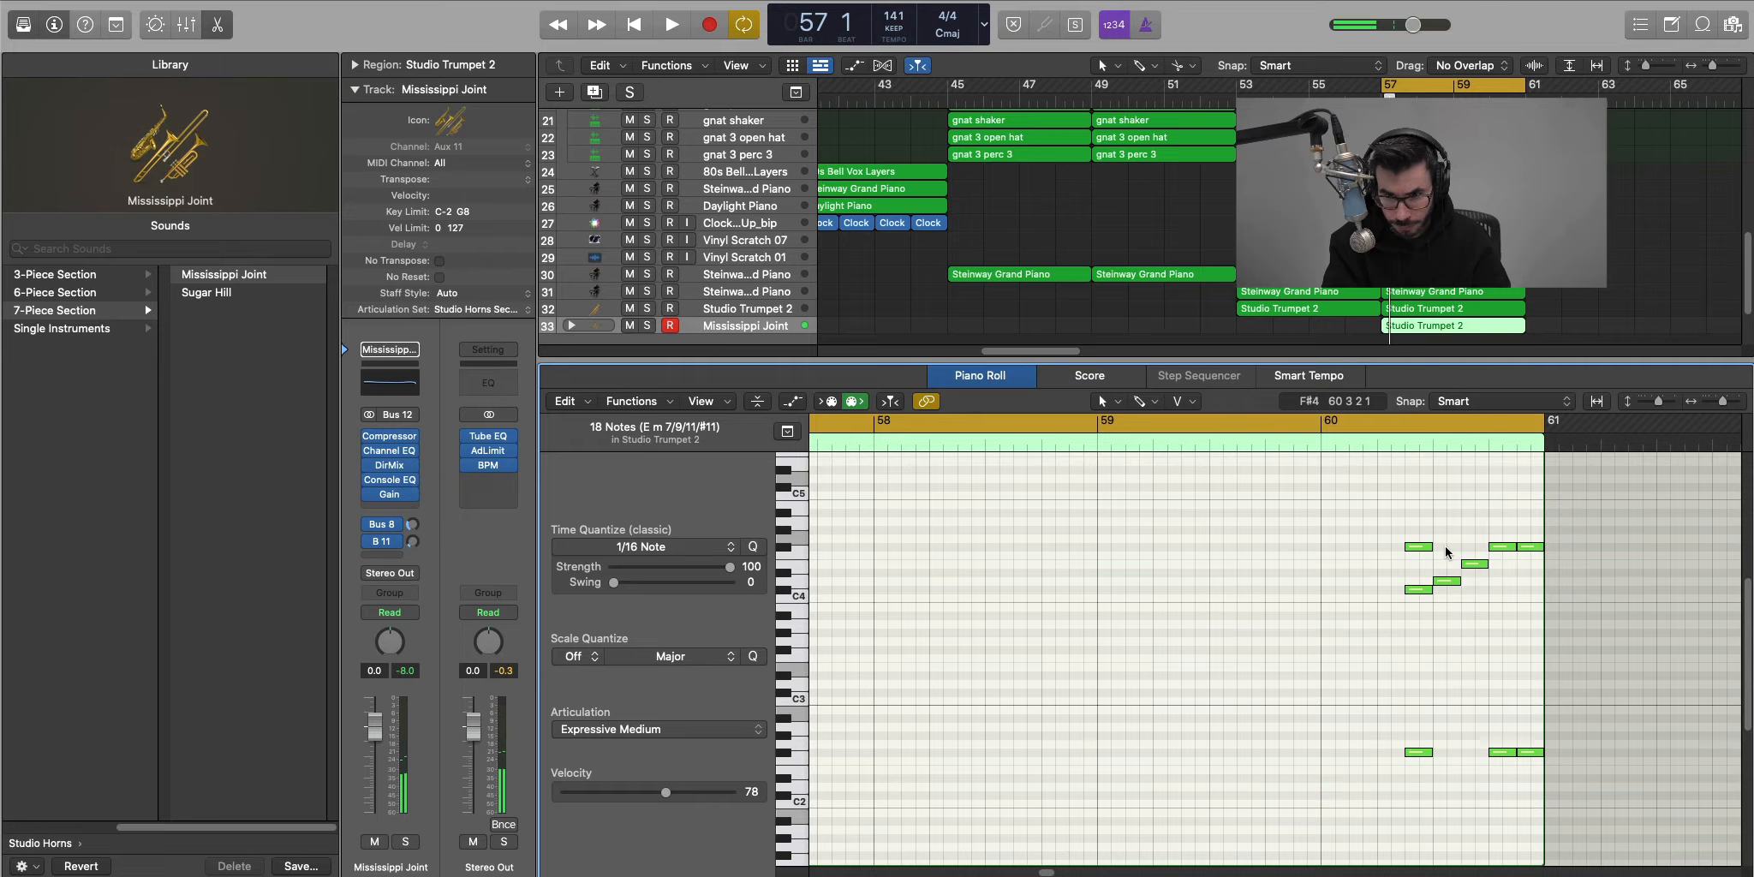
{"action": "left_click_drag", "start_coordinate": [1445, 546], "coordinate": [1483, 601]}
{"action": "key", "text": "BackSpace"}
{"action": "key", "text": "space"}
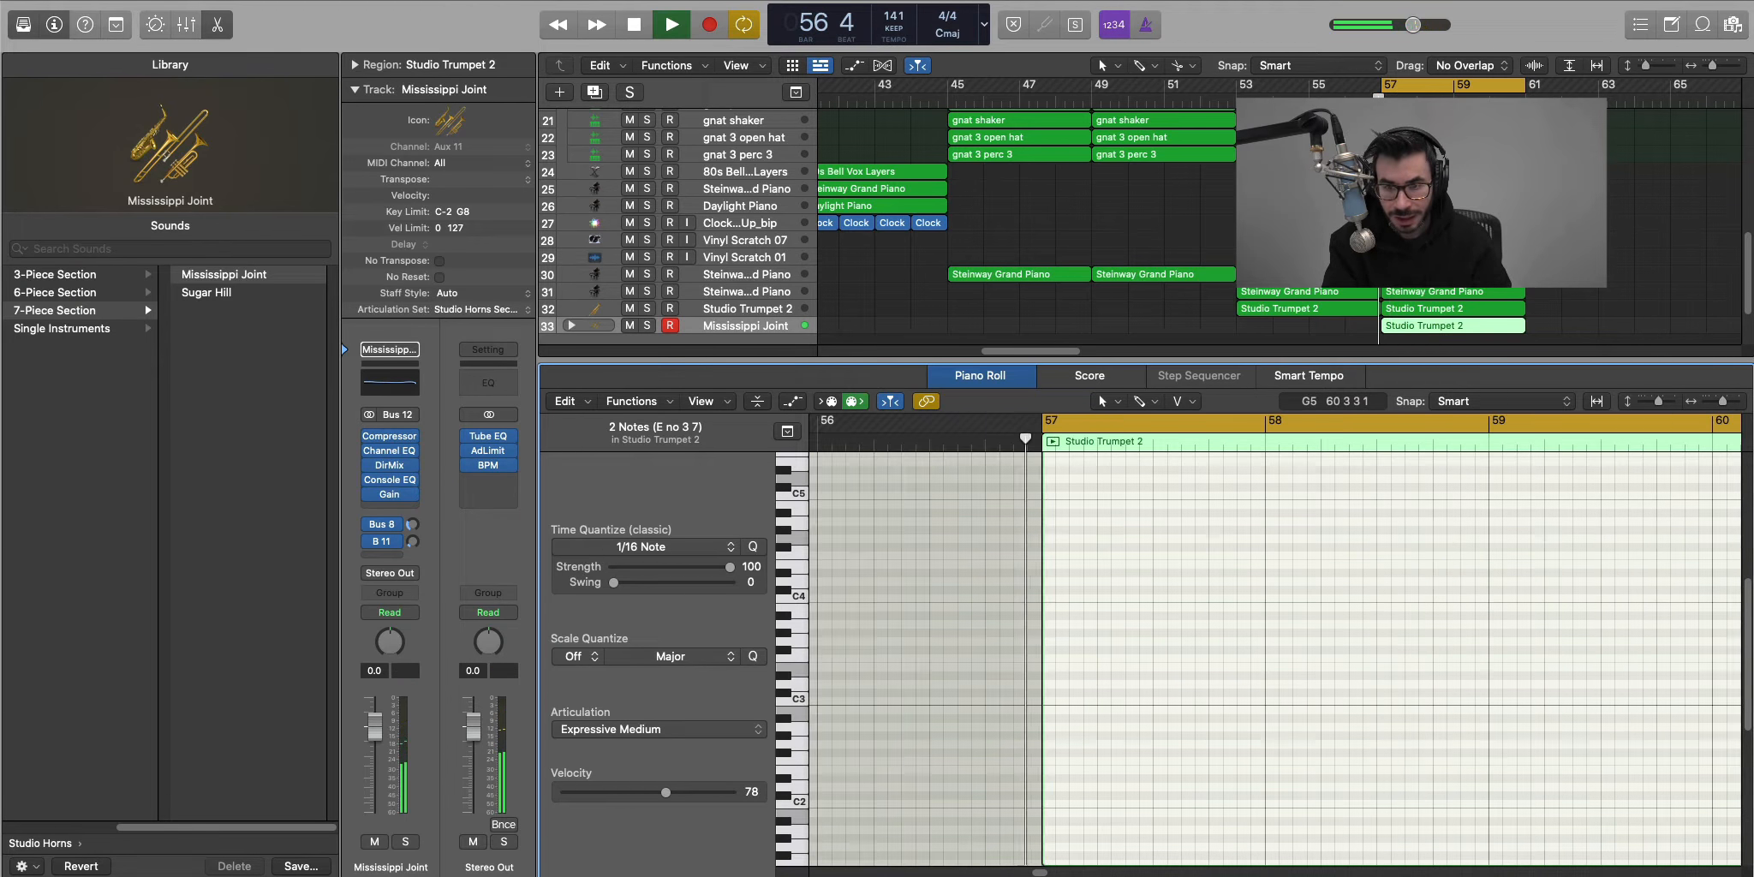
{"action": "left_click", "coordinate": [17, 30]}
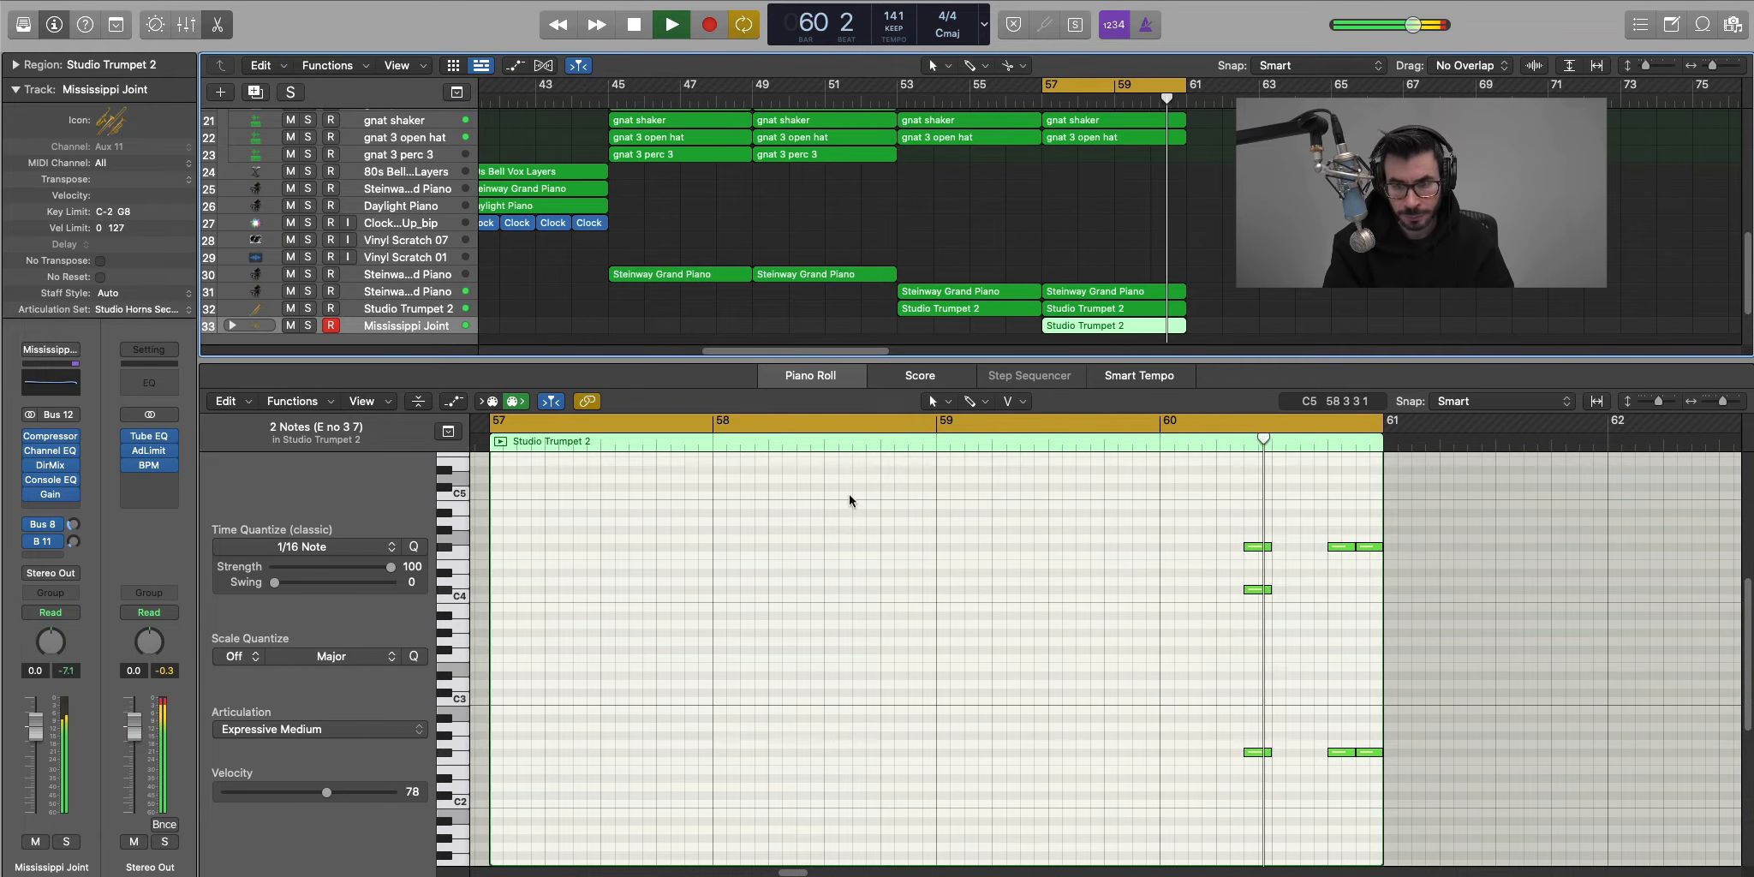
Lower the Mississippi Joint track's volume to -3.1 dB during playback.
{"action": "key", "text": "p"}
{"action": "key", "text": "x"}
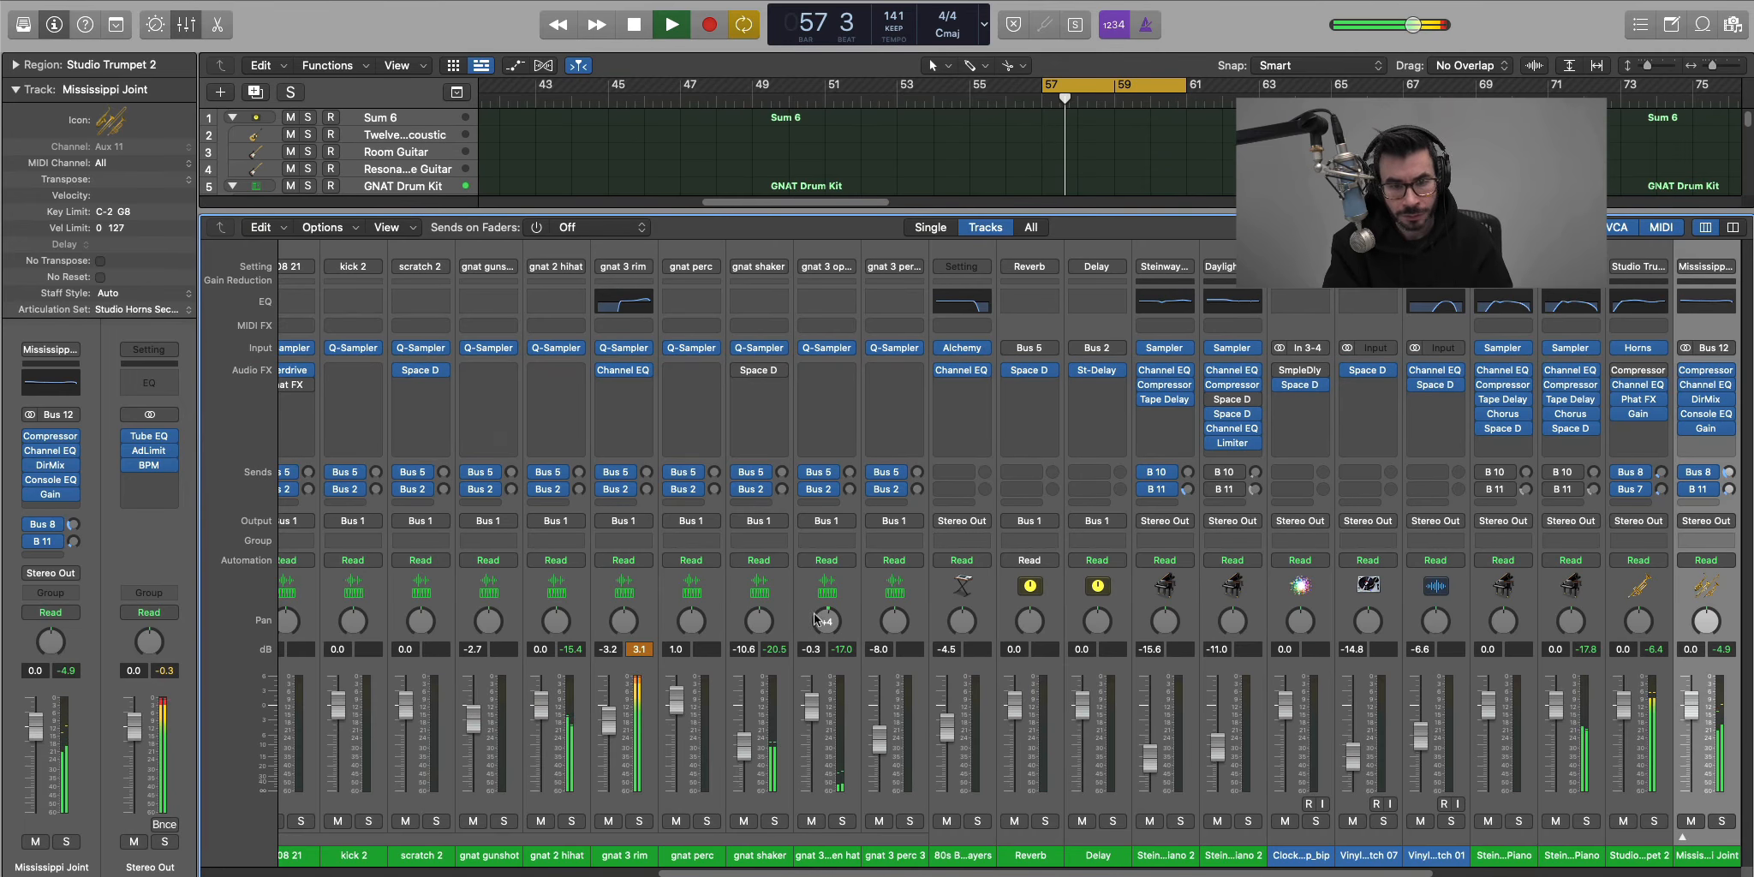
{"action": "key", "text": "x"}
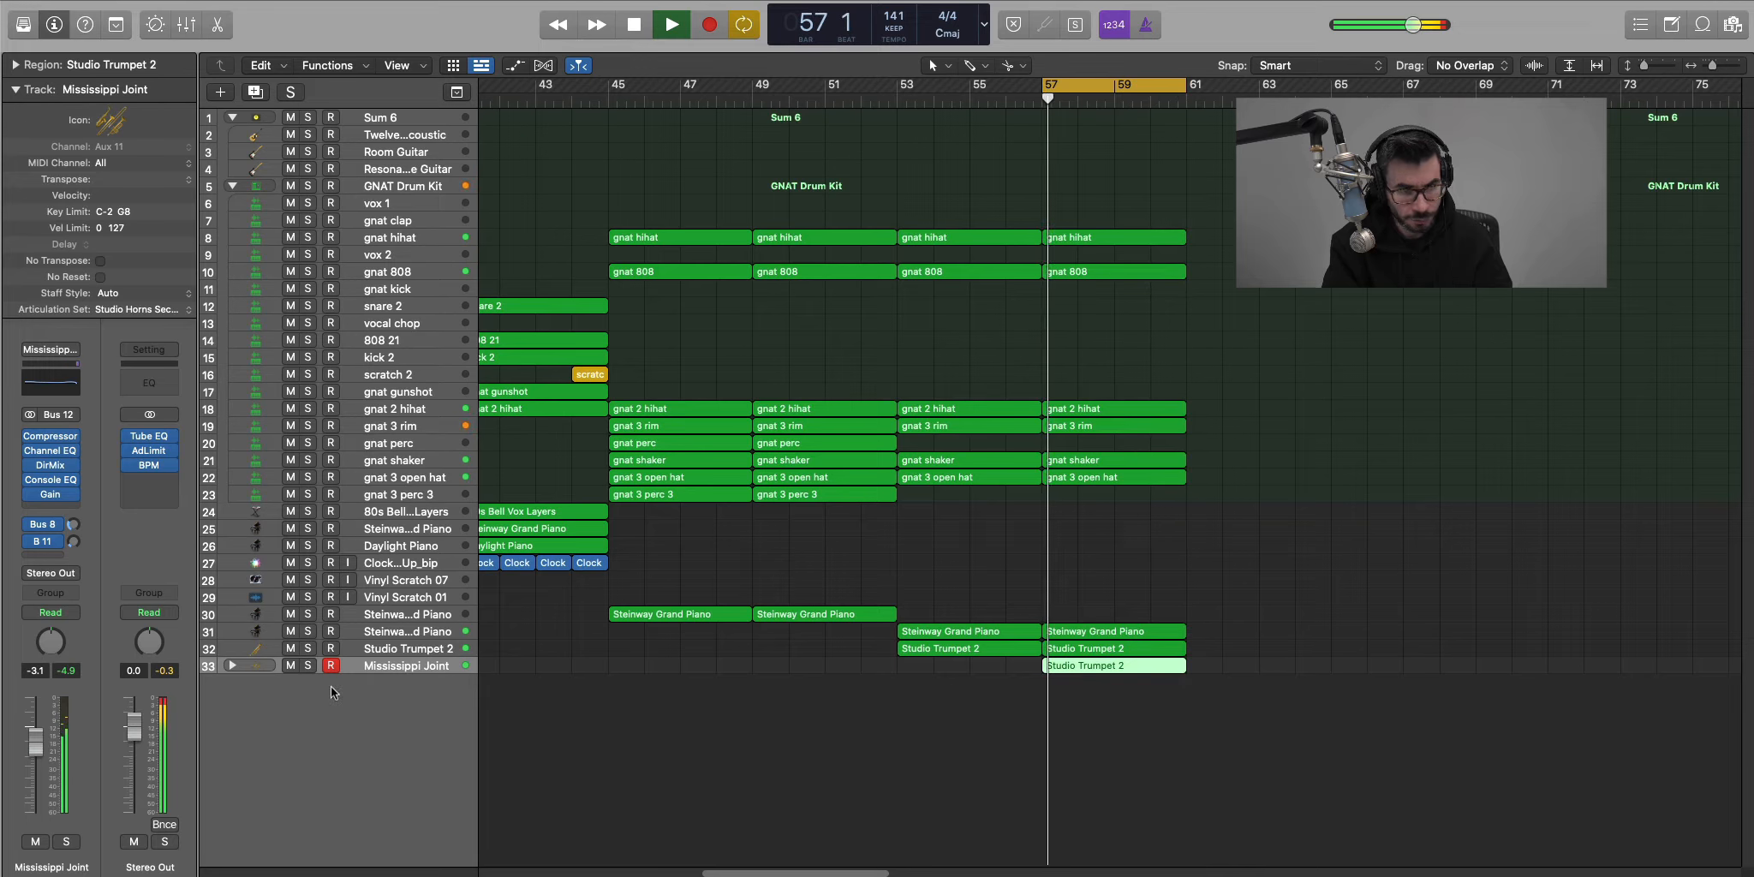
Repeat all regions of bars 57–61 once so the section extends to bar 65.
{"action": "key", "text": "space"}
{"action": "left_click_drag", "start_coordinate": [1285, 724], "coordinate": [1043, 229]}
{"action": "key", "text": "super+r"}
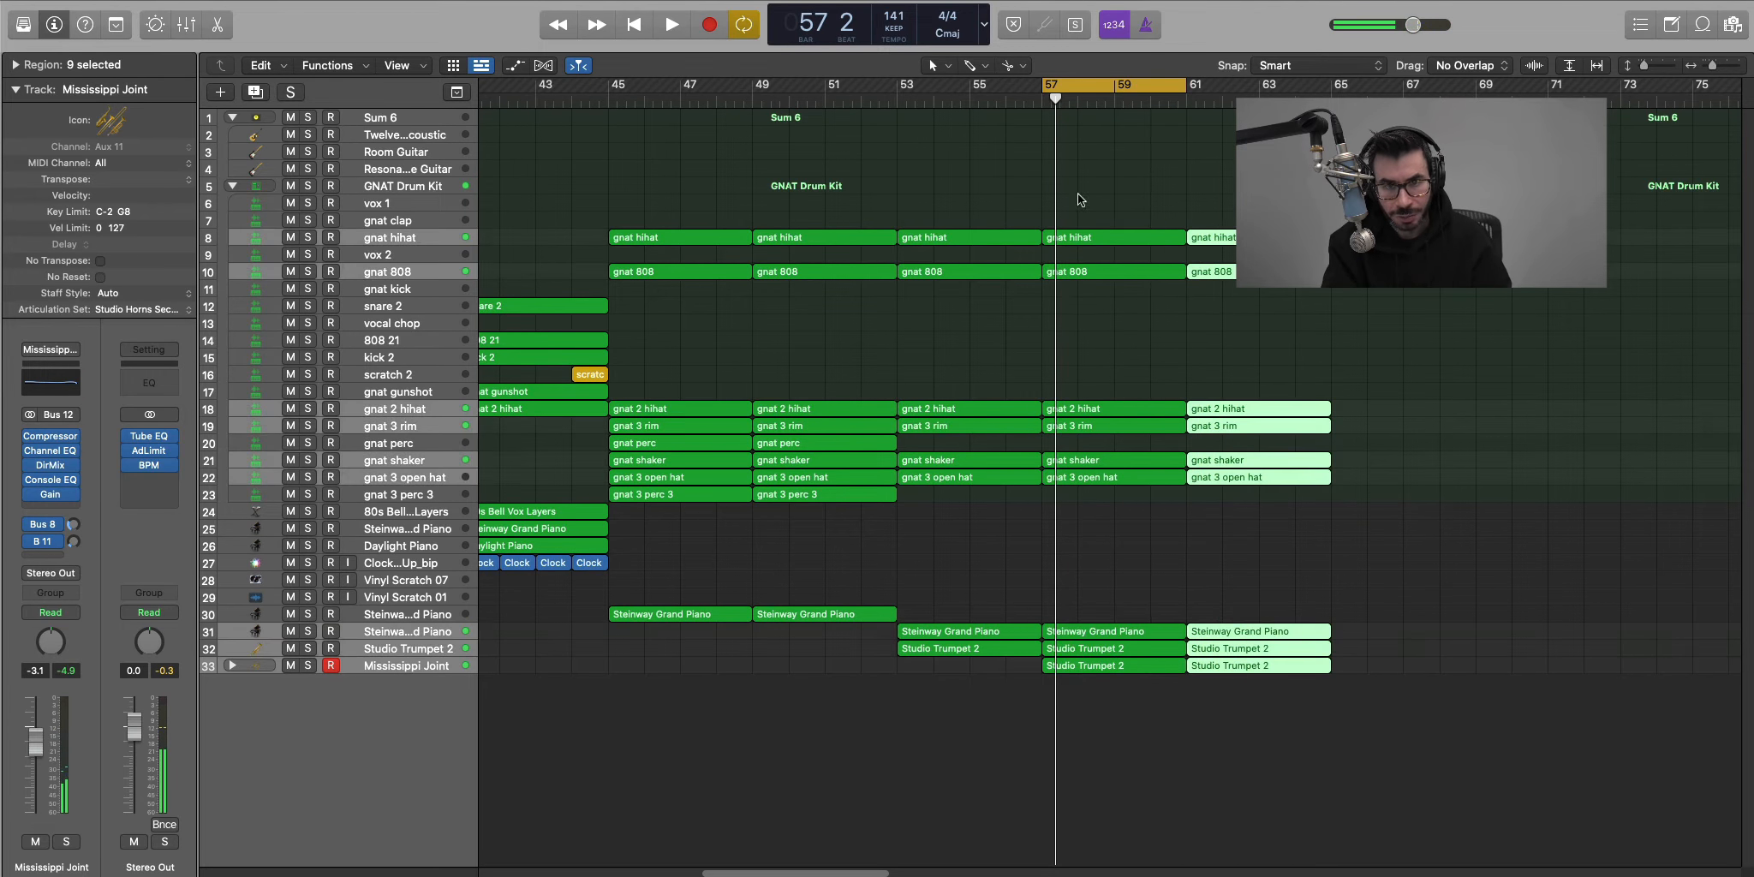
Keep only the first note of the gnat 808 region at bar 53 and replace the bar 57 region with a repeat of it.
{"action": "double_click", "coordinate": [968, 271]}
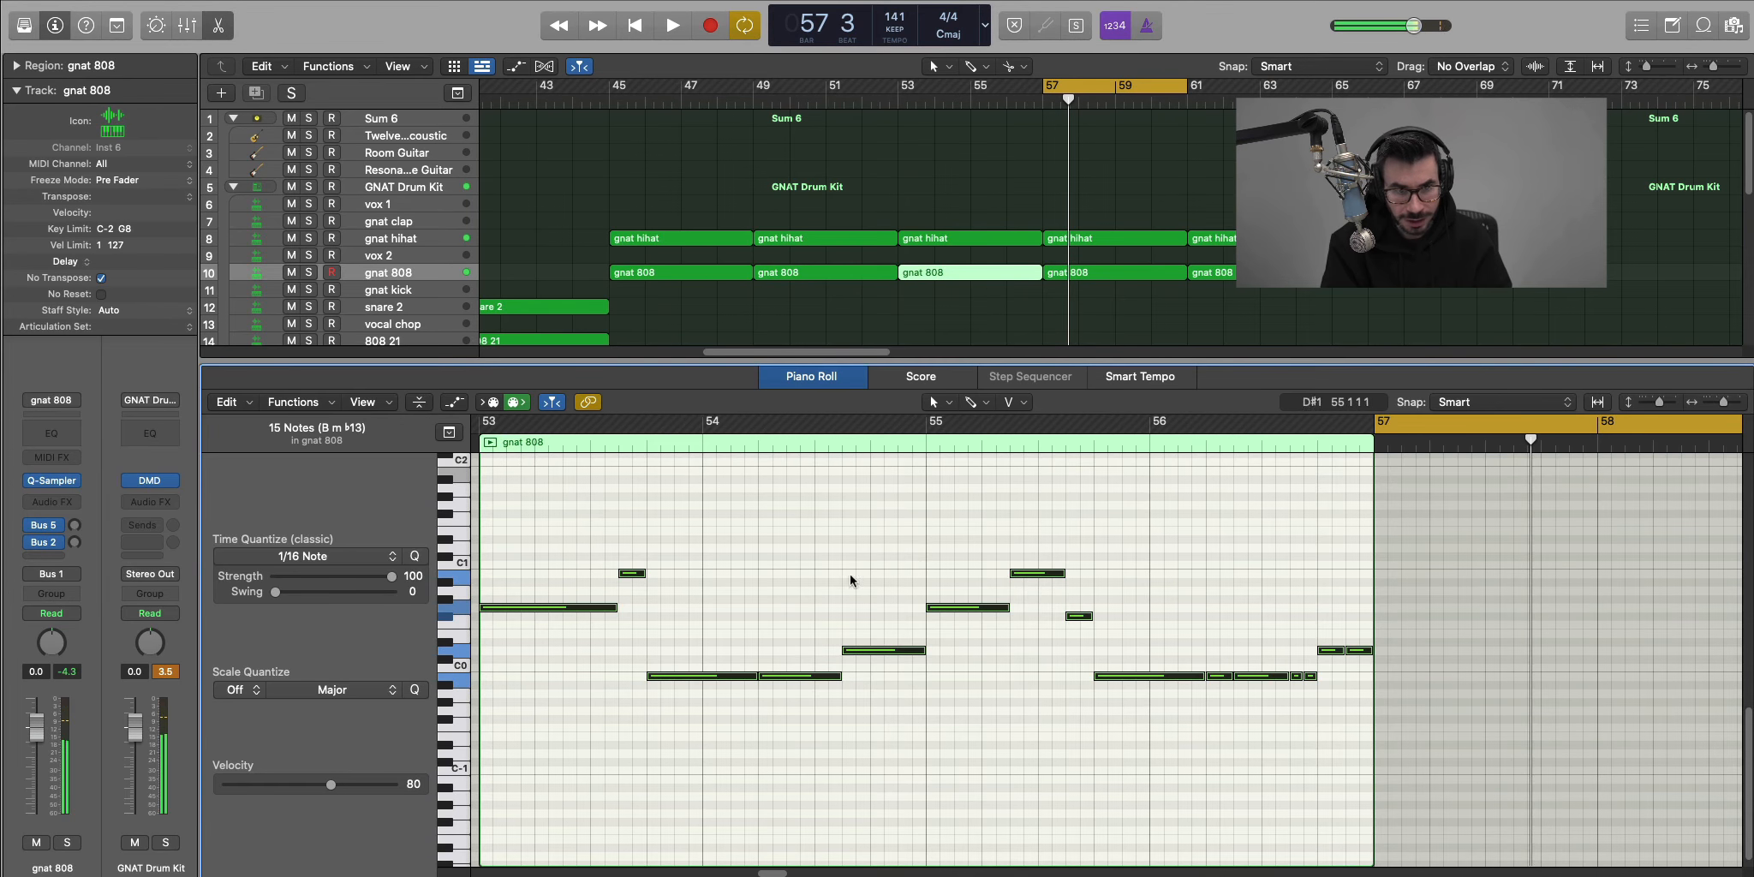
{"action": "left_click", "coordinate": [632, 574]}
{"action": "left_click_drag", "start_coordinate": [670, 521], "coordinate": [1346, 776]}
{"action": "left_click", "coordinate": [1154, 272]}
{"action": "key", "text": "Delete"}
{"action": "left_click", "coordinate": [960, 271]}
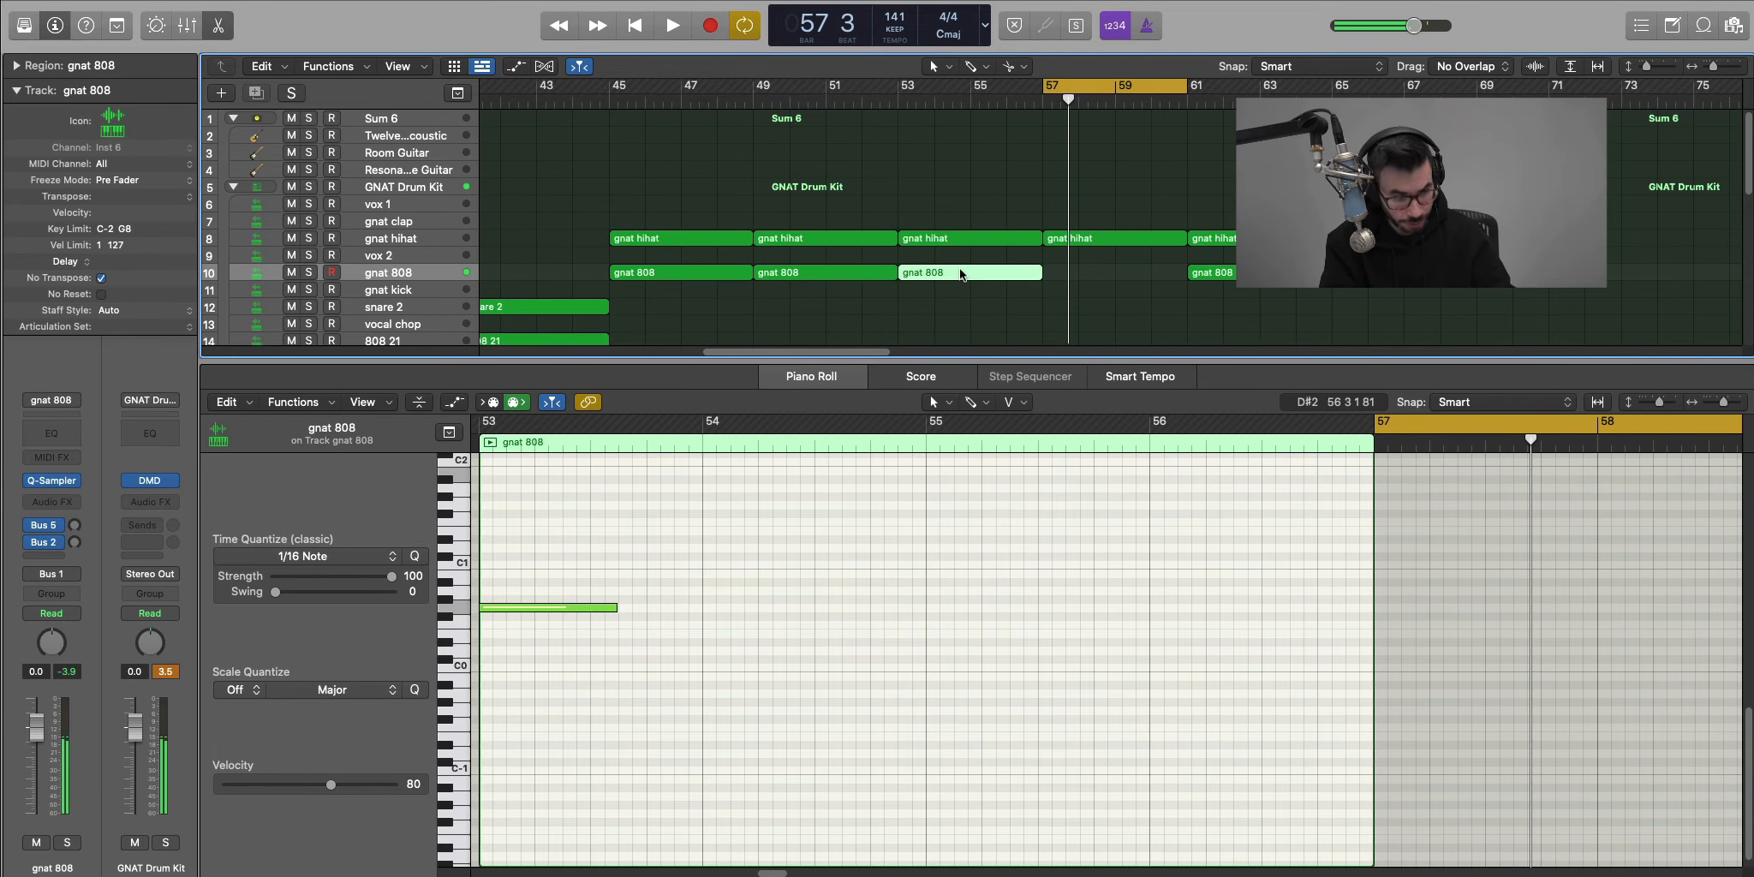
{"action": "key", "text": "super+r"}
Play the section with the reduced 808 and move the cycle range to bars 61–65.
{"action": "key", "text": "space"}
{"action": "key", "text": "x"}
{"action": "key", "text": "x"}
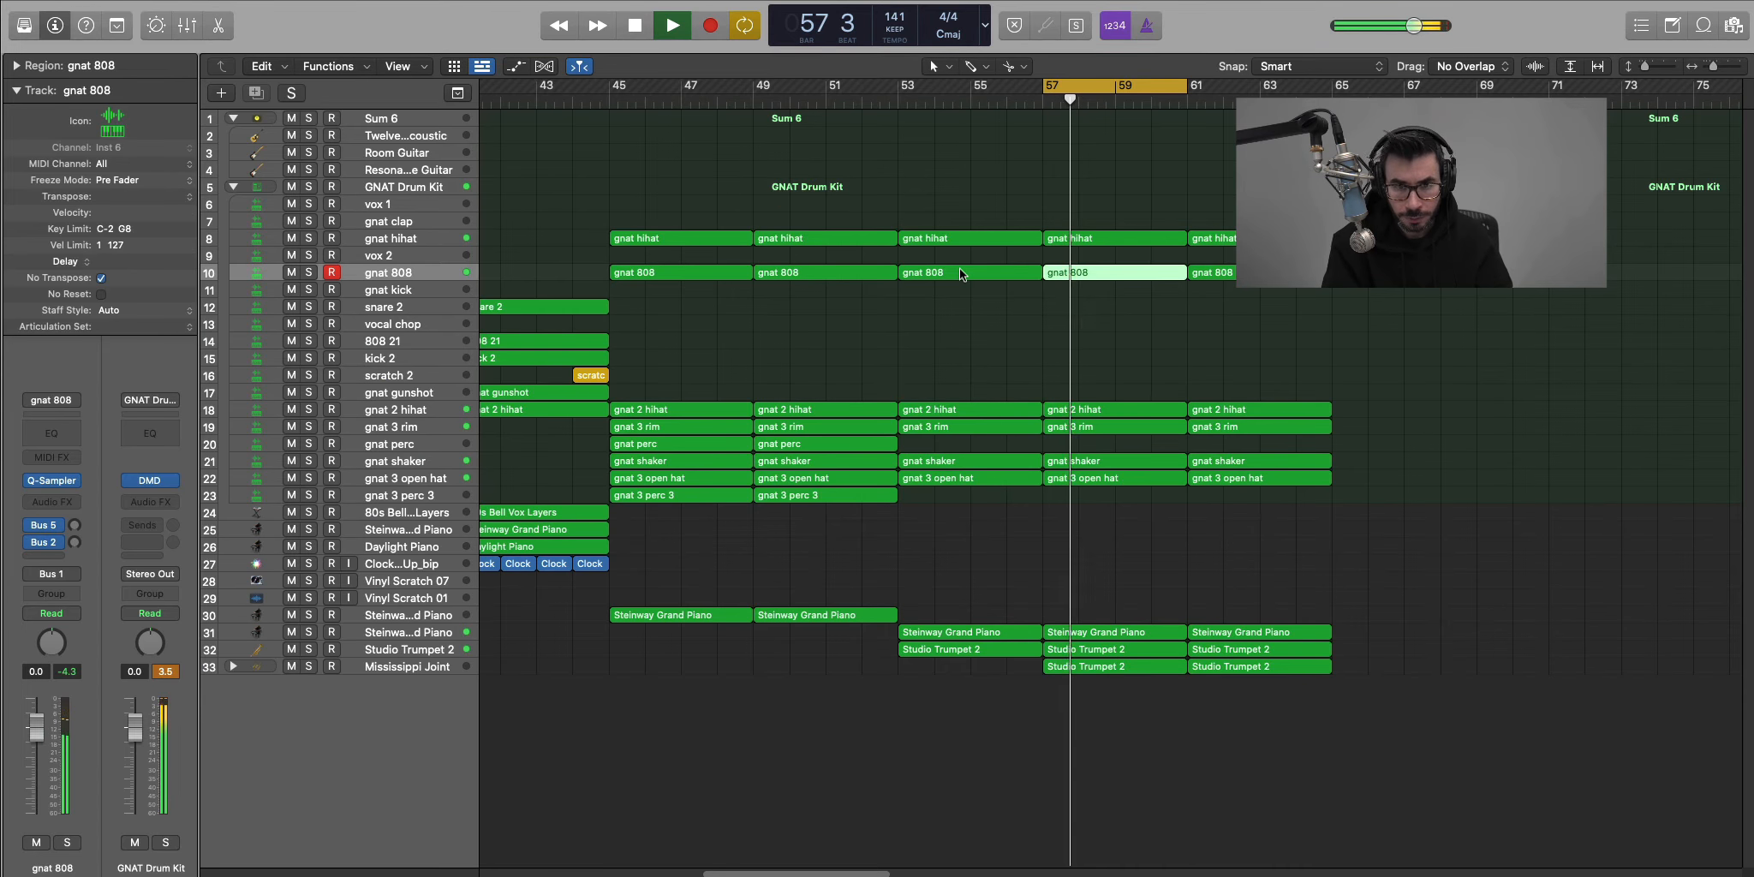
{"action": "left_click_drag", "start_coordinate": [1132, 87], "coordinate": [1287, 101]}
{"action": "key", "text": "super+Right"}
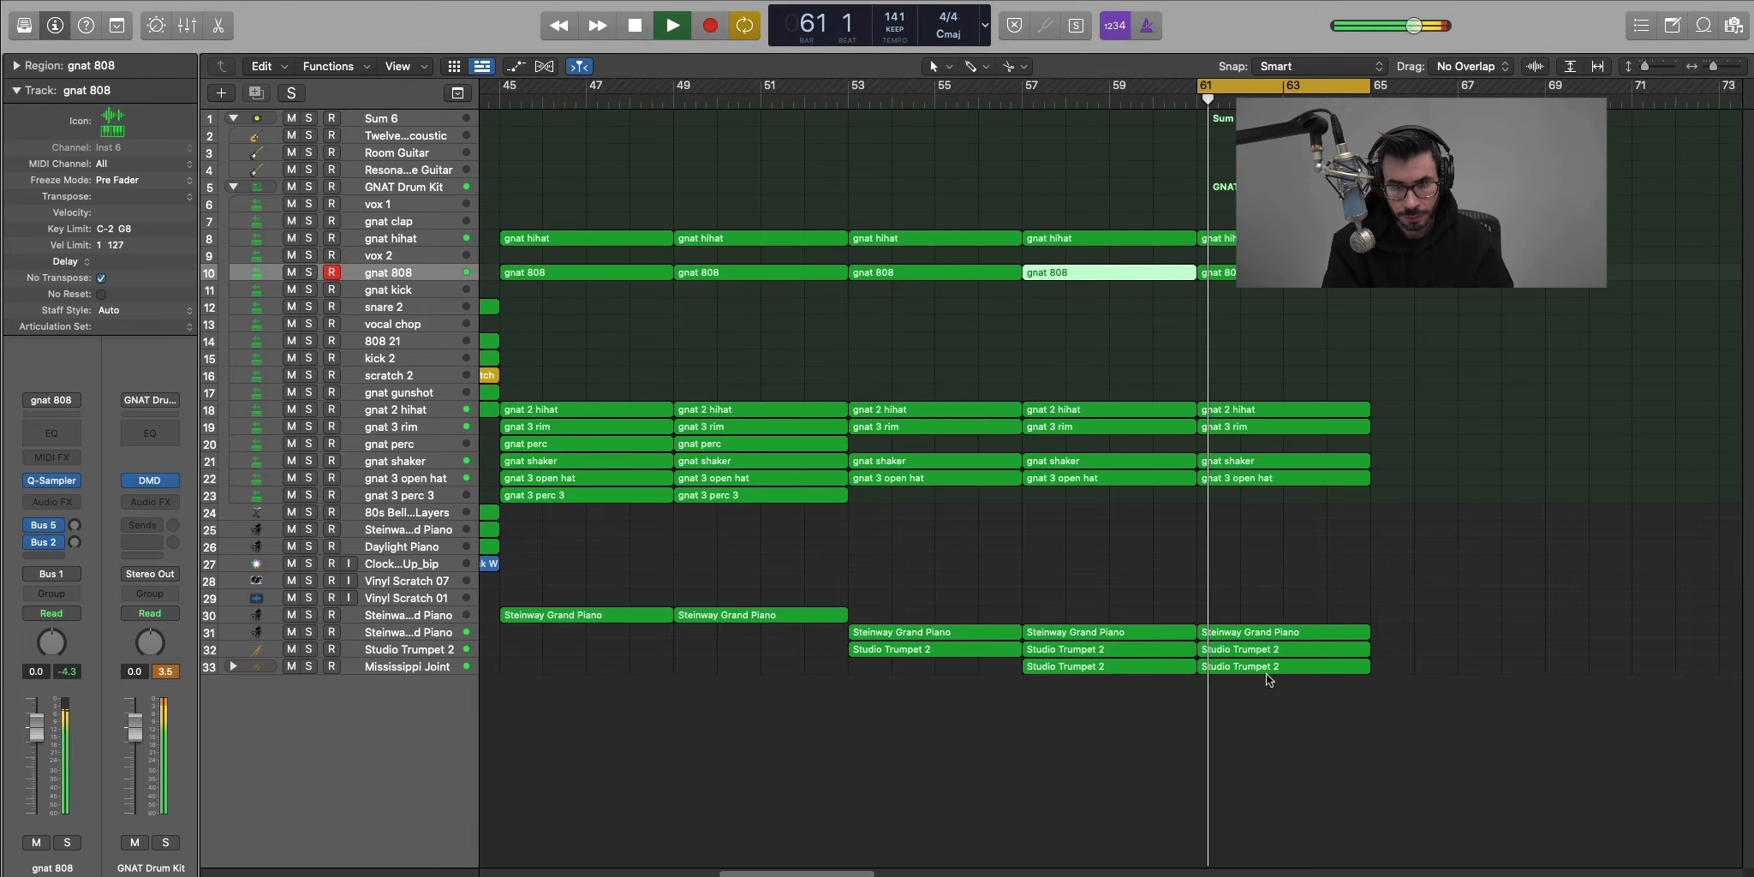
{"action": "key", "text": "space"}
Copy the bar 49 regions of Steinway Grand Piano on track 30, gnat perc and gnat 3 perc 3 to bar 61.
{"action": "left_click_drag", "start_coordinate": [763, 614], "coordinate": [1283, 605]}
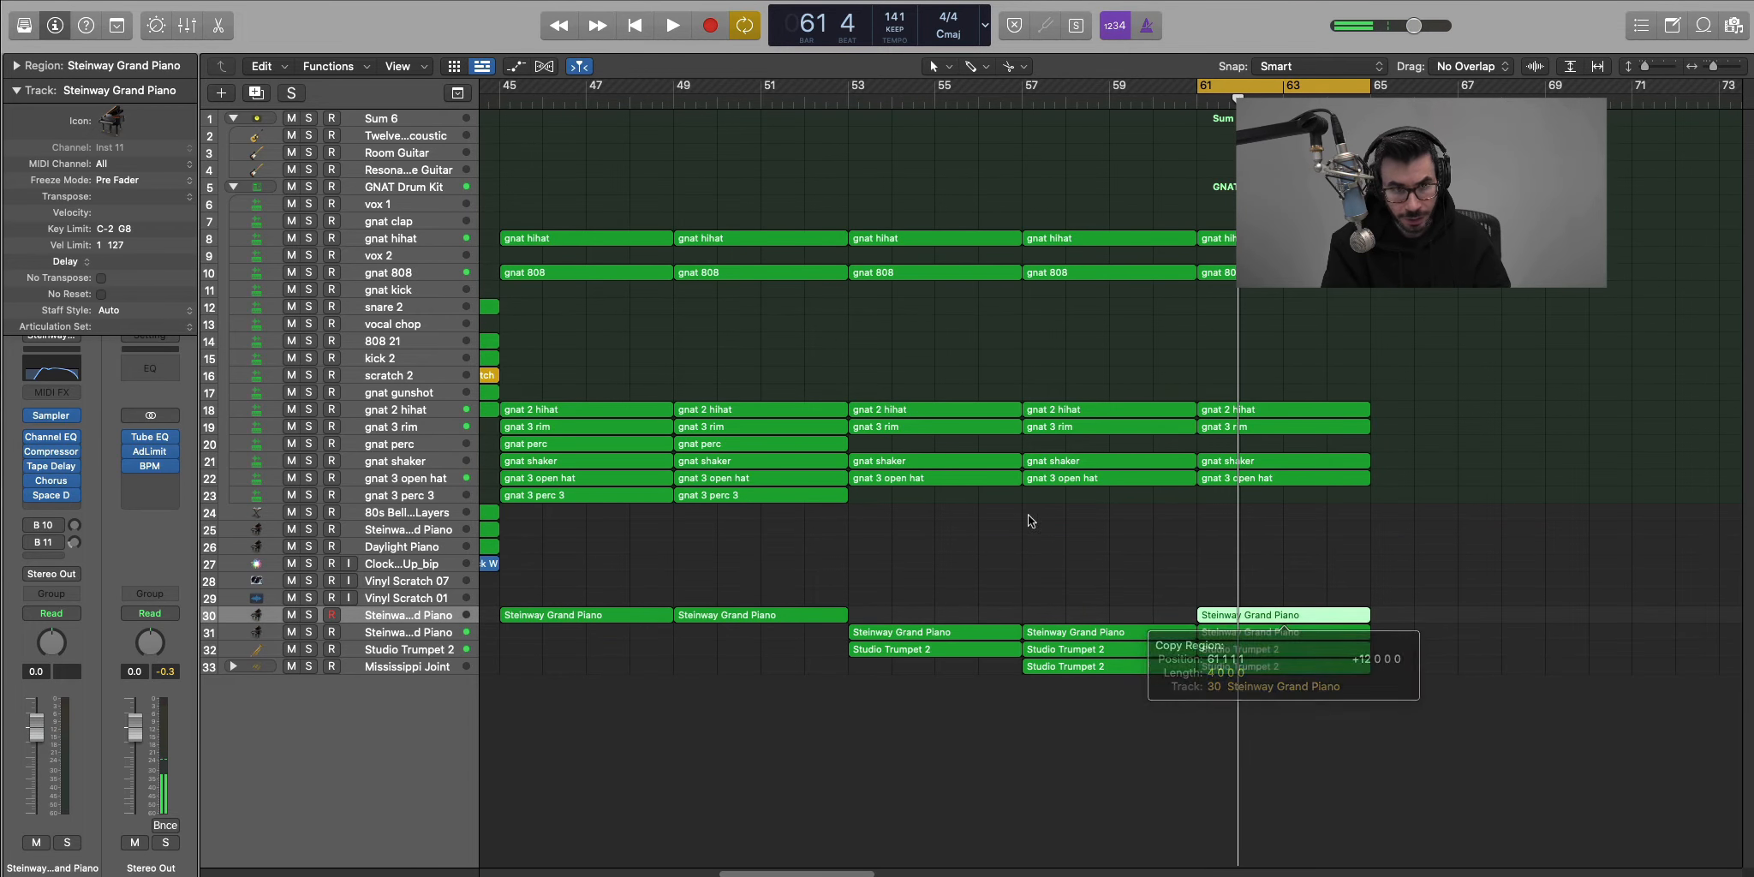
{"action": "left_click", "coordinate": [763, 443]}
{"action": "left_click", "coordinate": [786, 496], "text": "shift"}
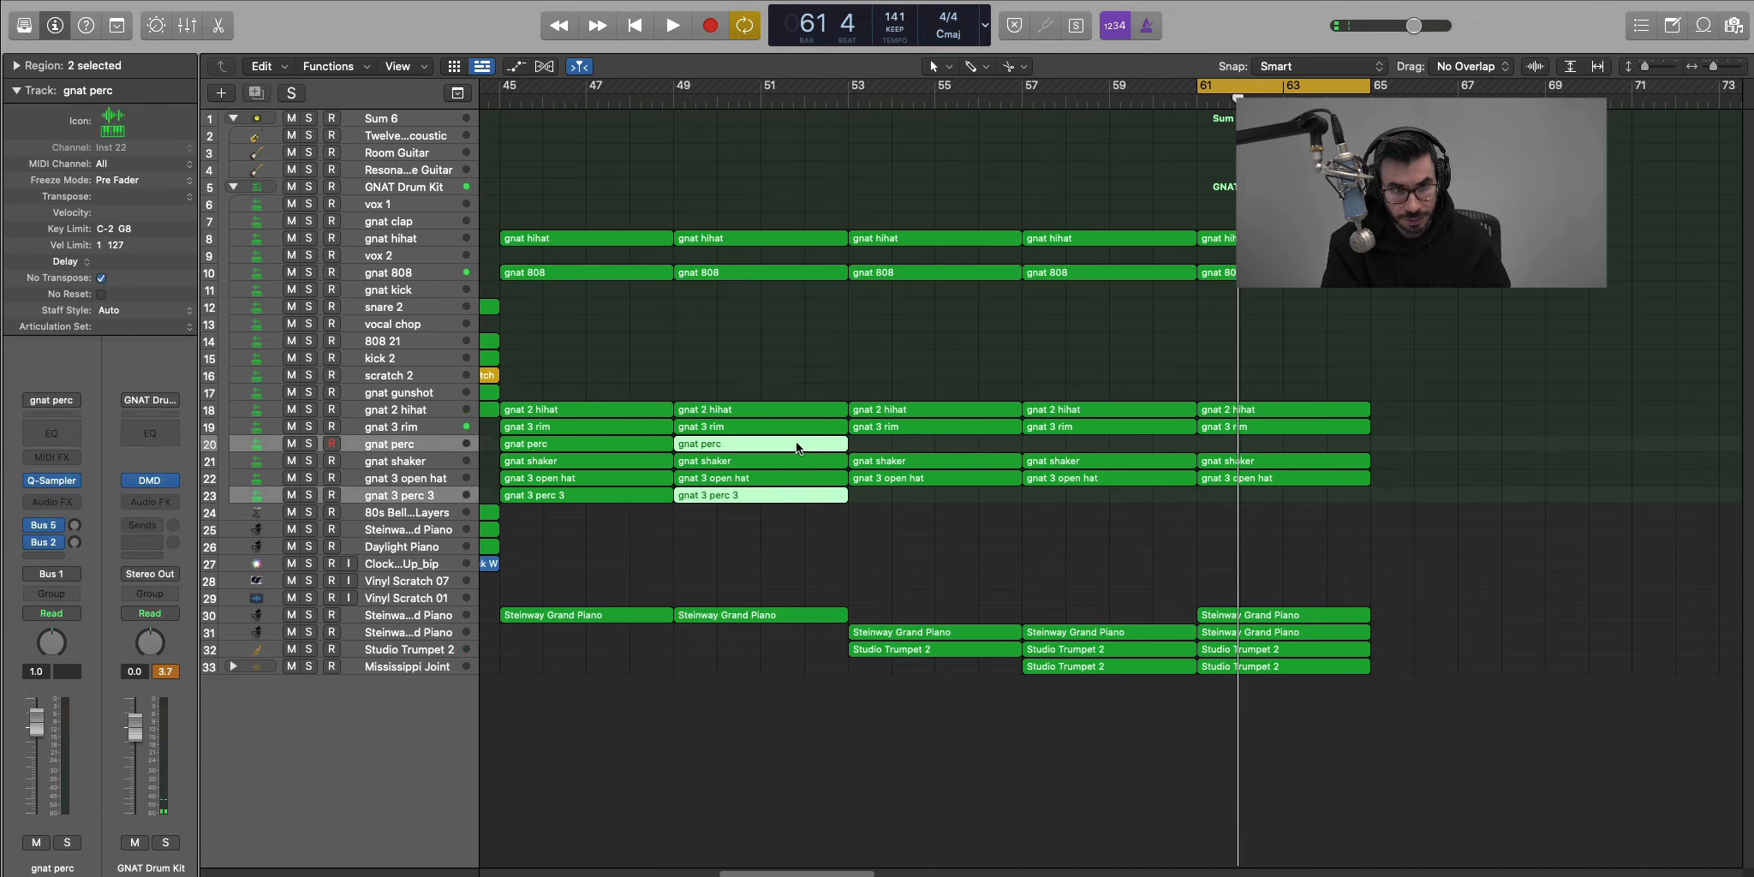
{"action": "left_click_drag", "start_coordinate": [796, 441], "coordinate": [1314, 444]}
Listen to bars 61–65 with the added piano and percussion layers and inspect the regions at a larger track height.
{"action": "key", "text": "space"}
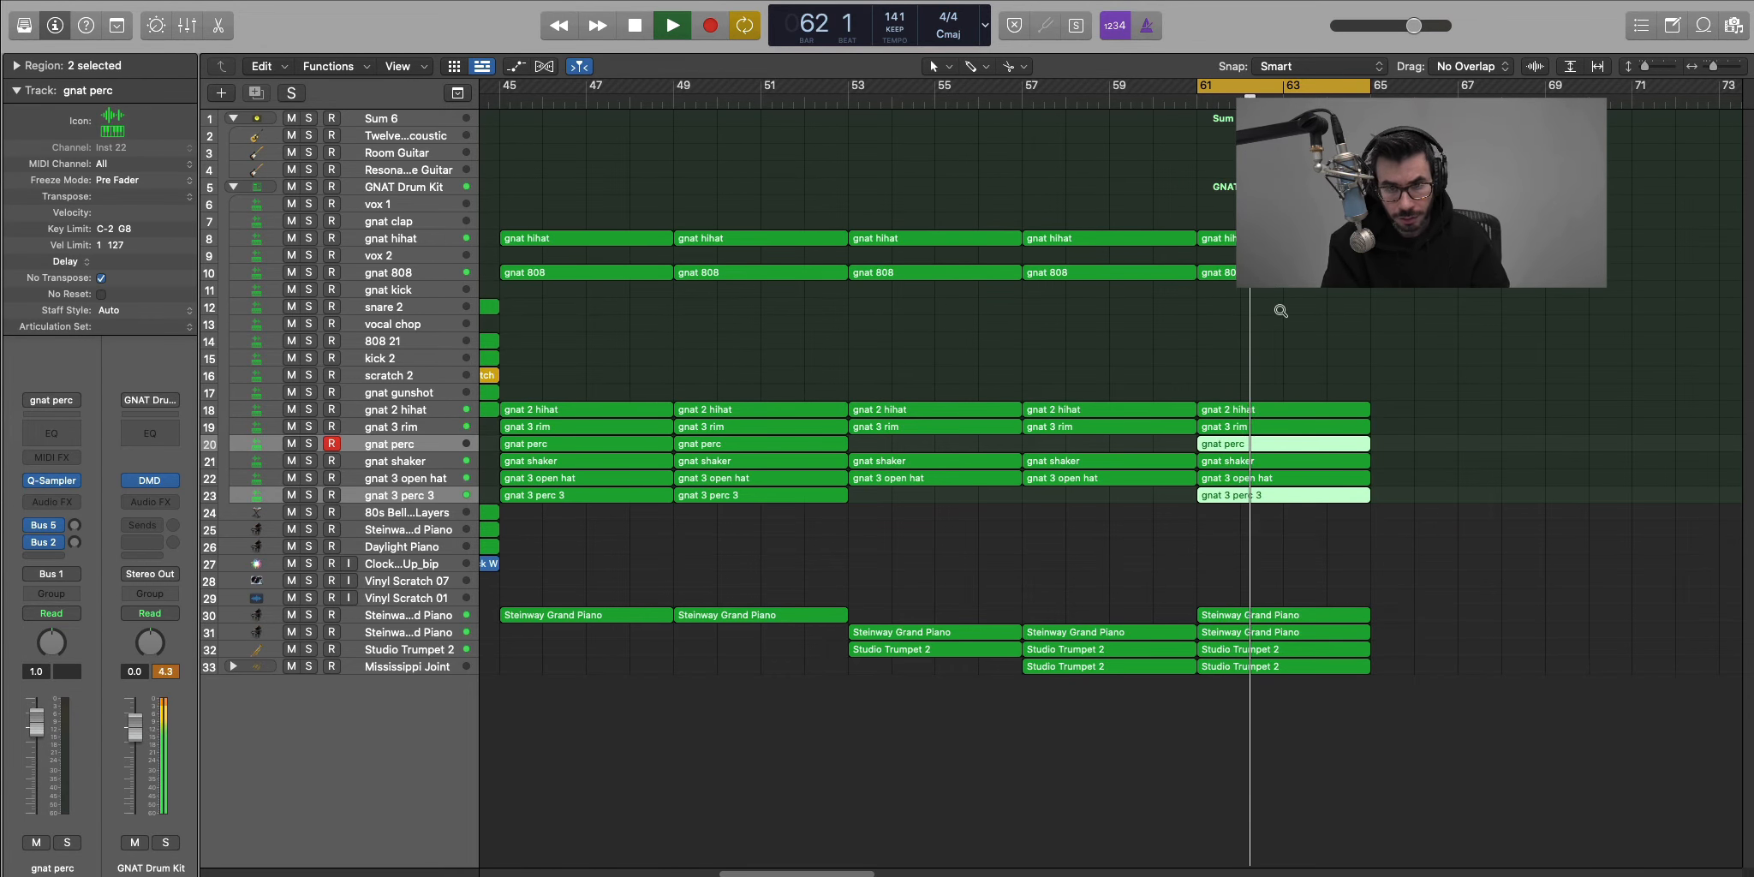
{"action": "scroll", "coordinate": [1281, 311], "scroll_direction": "down", "scroll_amount": 3}
{"action": "scroll", "coordinate": [1285, 330], "scroll_direction": "up", "scroll_amount": 3}
{"action": "key", "text": "super+Down"}
{"action": "key", "text": "super+Down"}
{"action": "key", "text": "super+Down"}
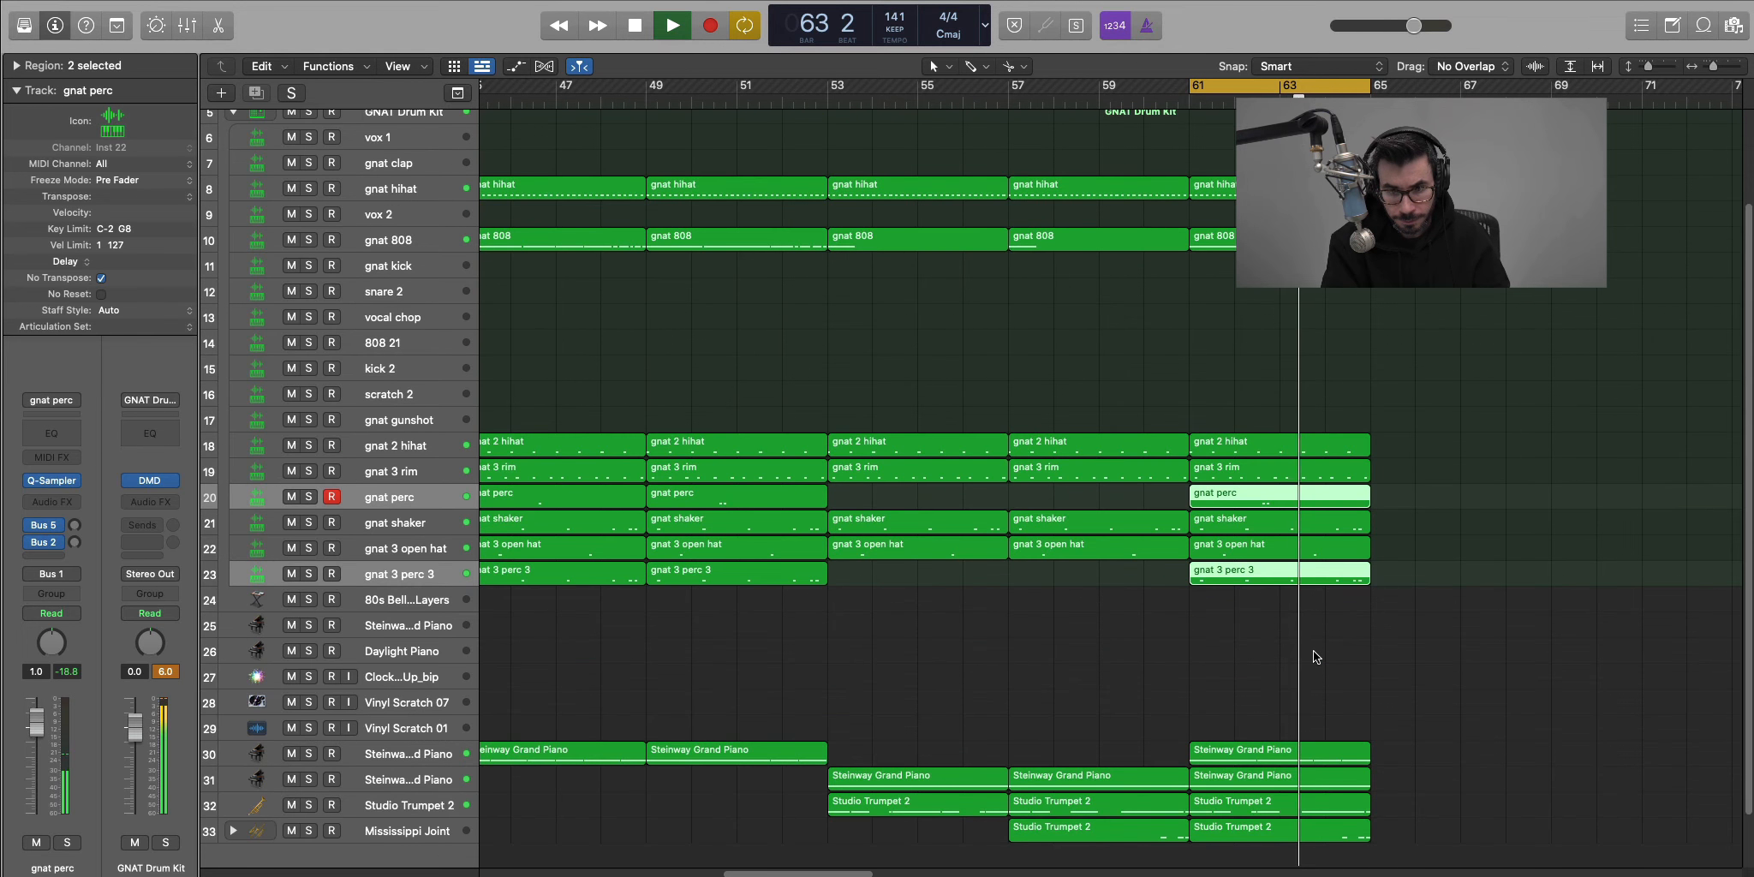
{"action": "scroll", "coordinate": [1313, 656], "scroll_direction": "down", "scroll_amount": 4}
{"action": "key", "text": "space"}
Delete the bar 61 regions on the Studio Trumpet 2 and Mississippi Joint tracks.
{"action": "left_click", "coordinate": [1318, 724]}
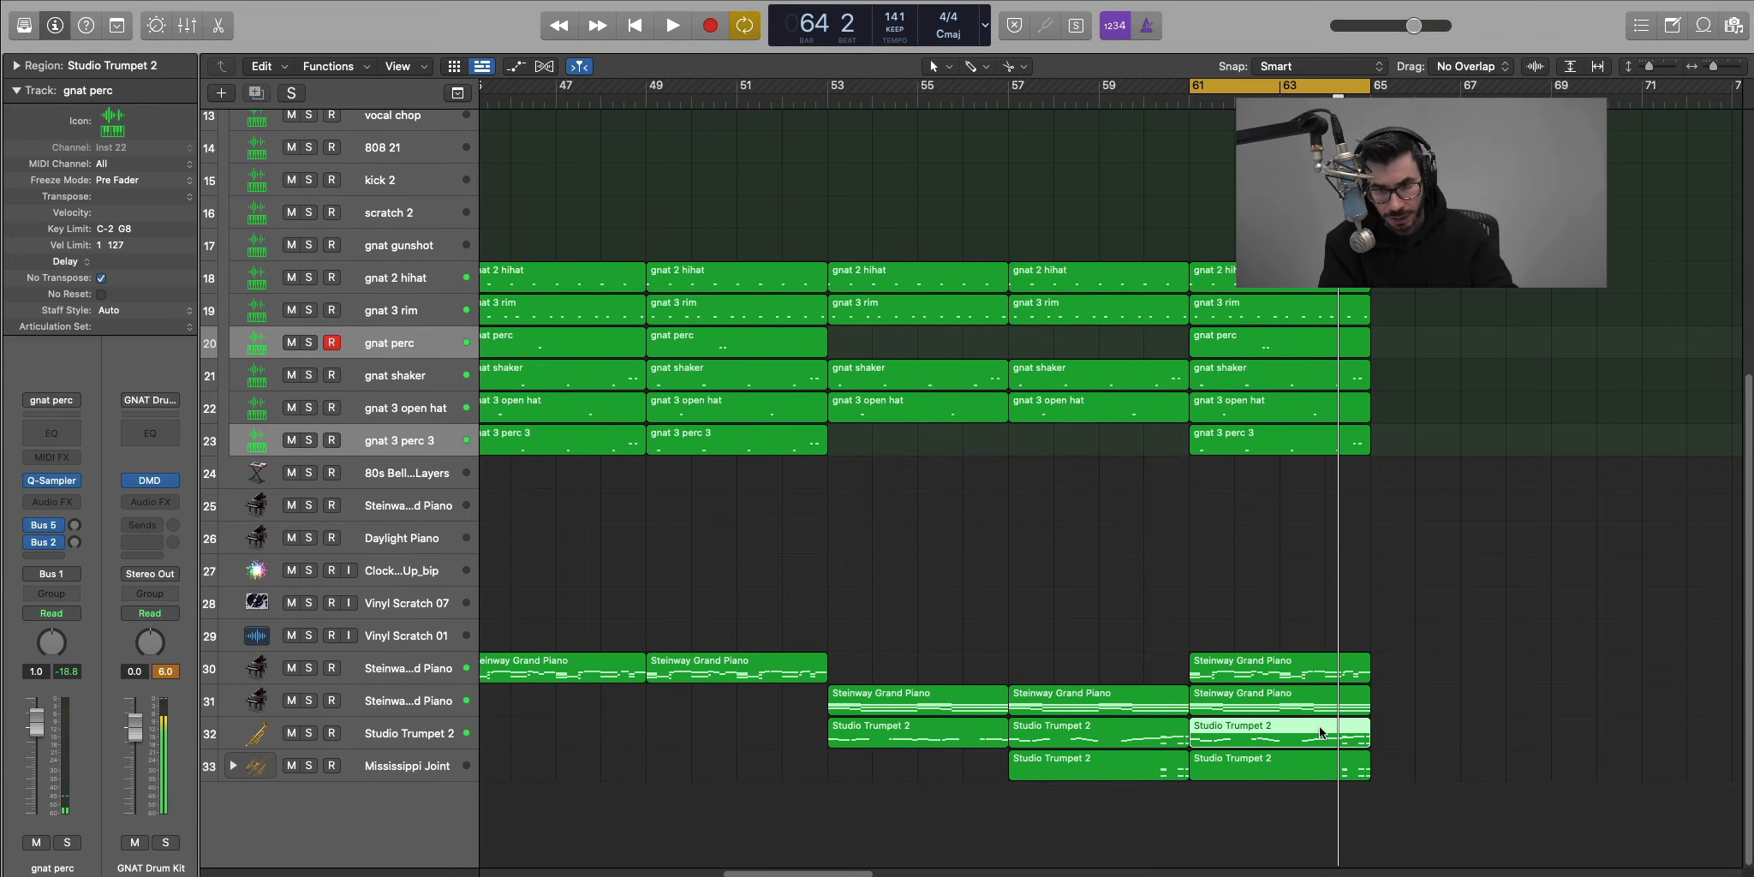
{"action": "key", "text": "Delete"}
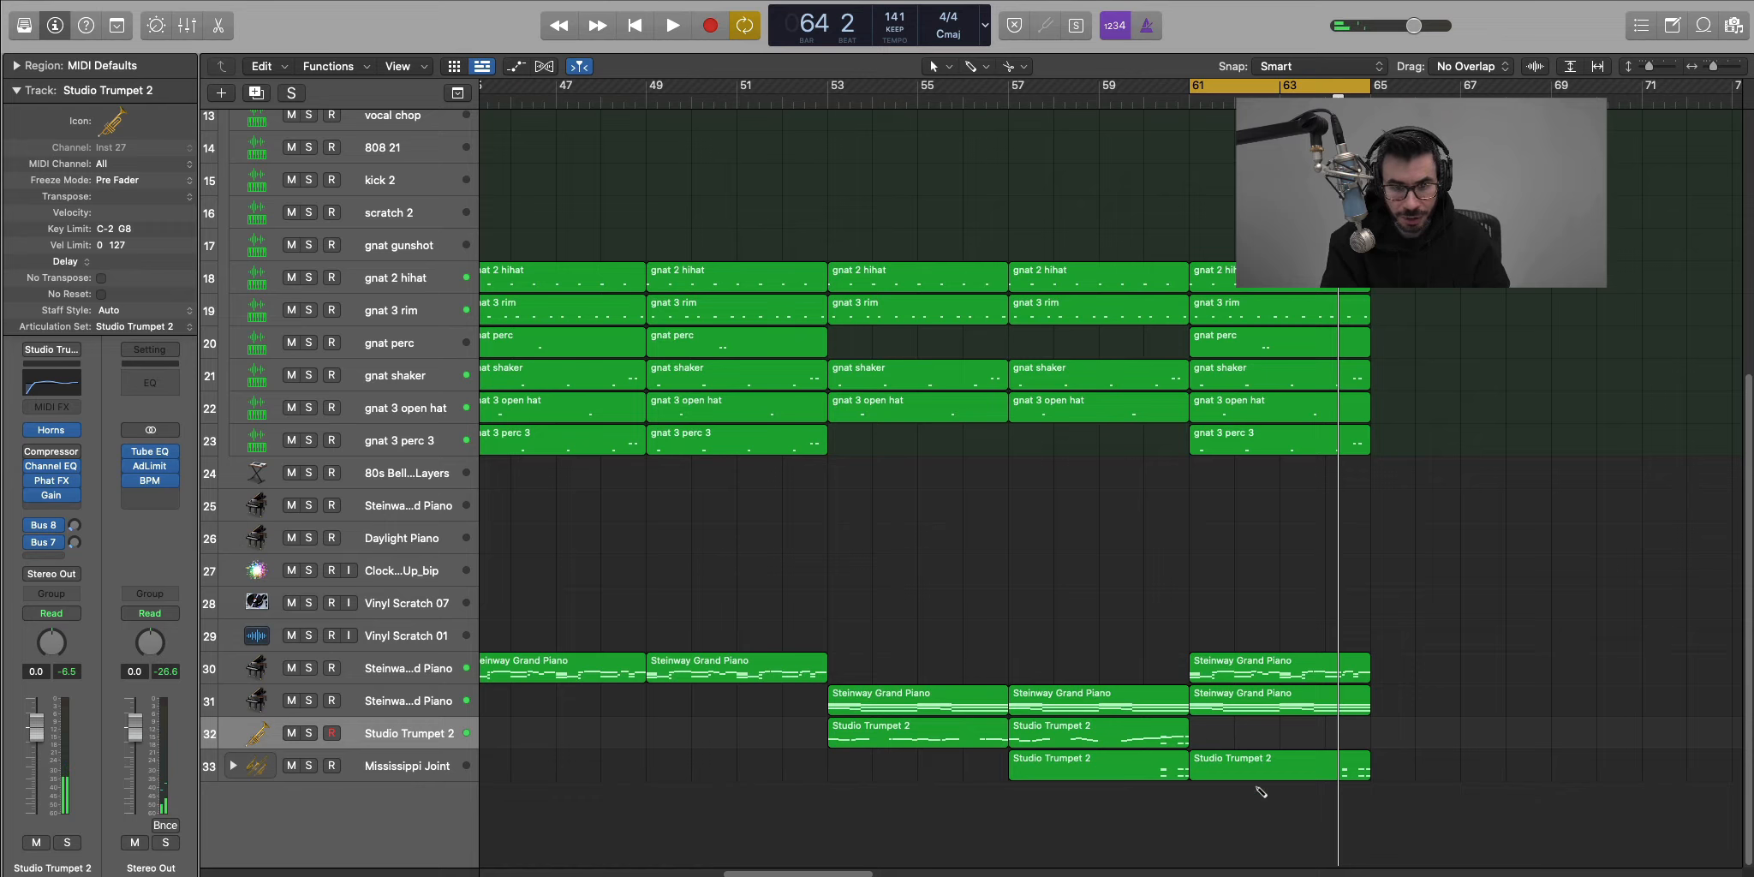
{"action": "key", "text": "Delete"}
Create an empty Studio Trumpet 2 region spanning bars 61 to 65 and open it for note editing.
{"action": "double_click", "coordinate": [1228, 742]}
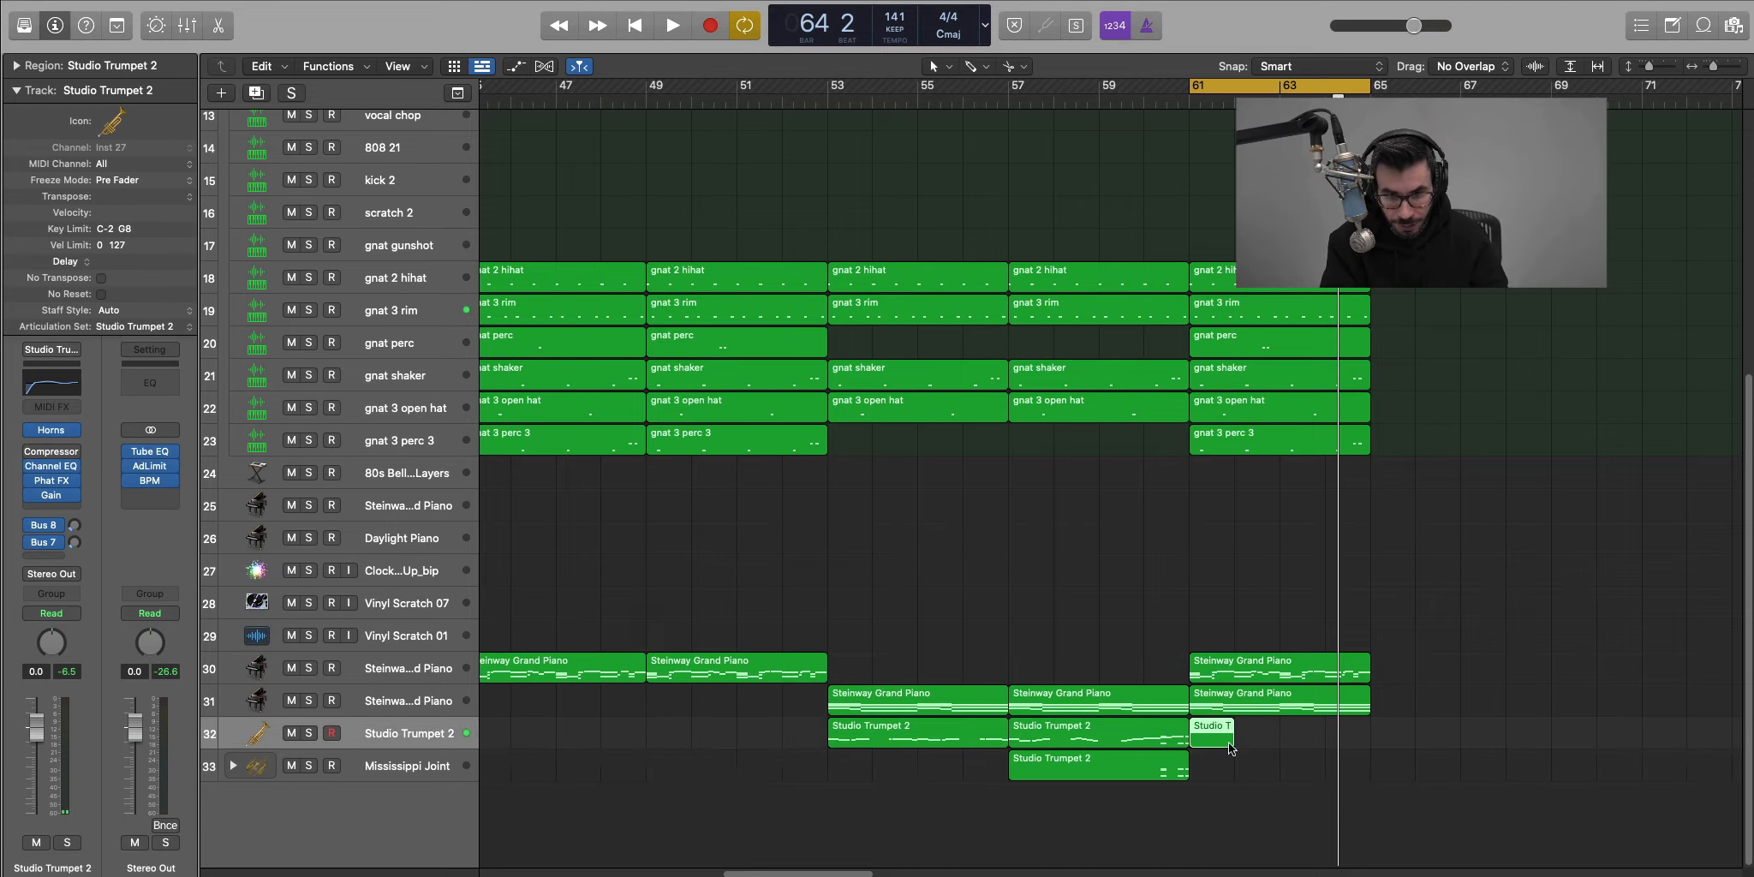
{"action": "left_click_drag", "start_coordinate": [1234, 742], "coordinate": [1371, 754]}
{"action": "double_click", "coordinate": [1336, 729]}
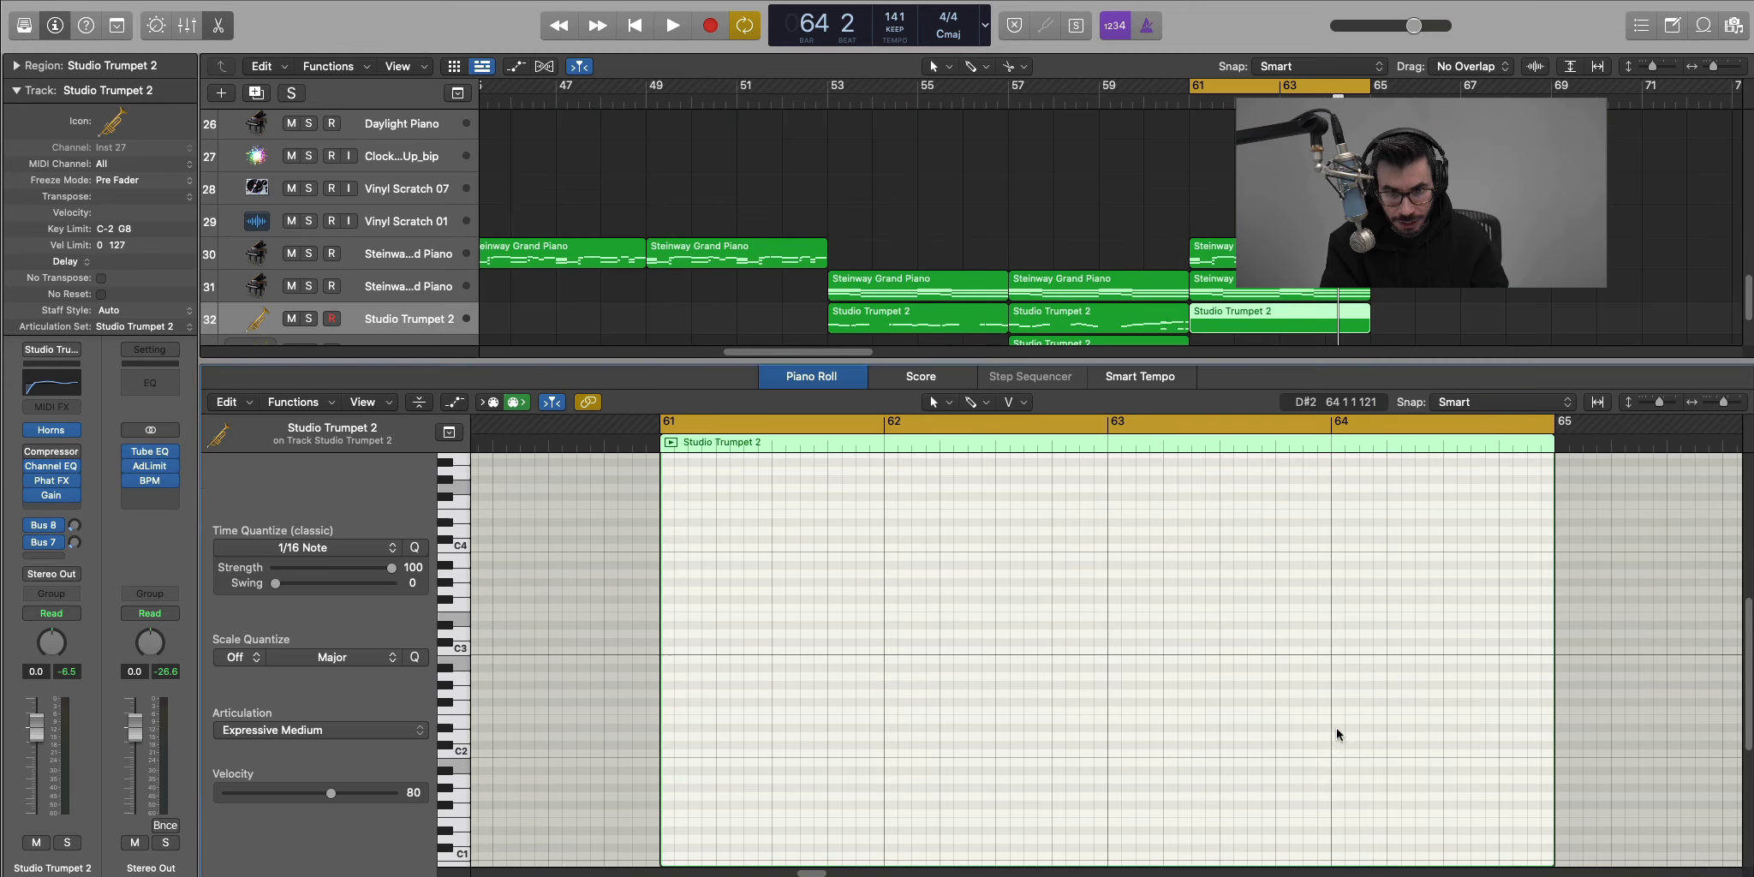
Enter two consecutive sixteenth notes at the start of bar 61 in the Studio Trumpet 2 region and raise them to F#4.
{"action": "left_click", "coordinate": [668, 539]}
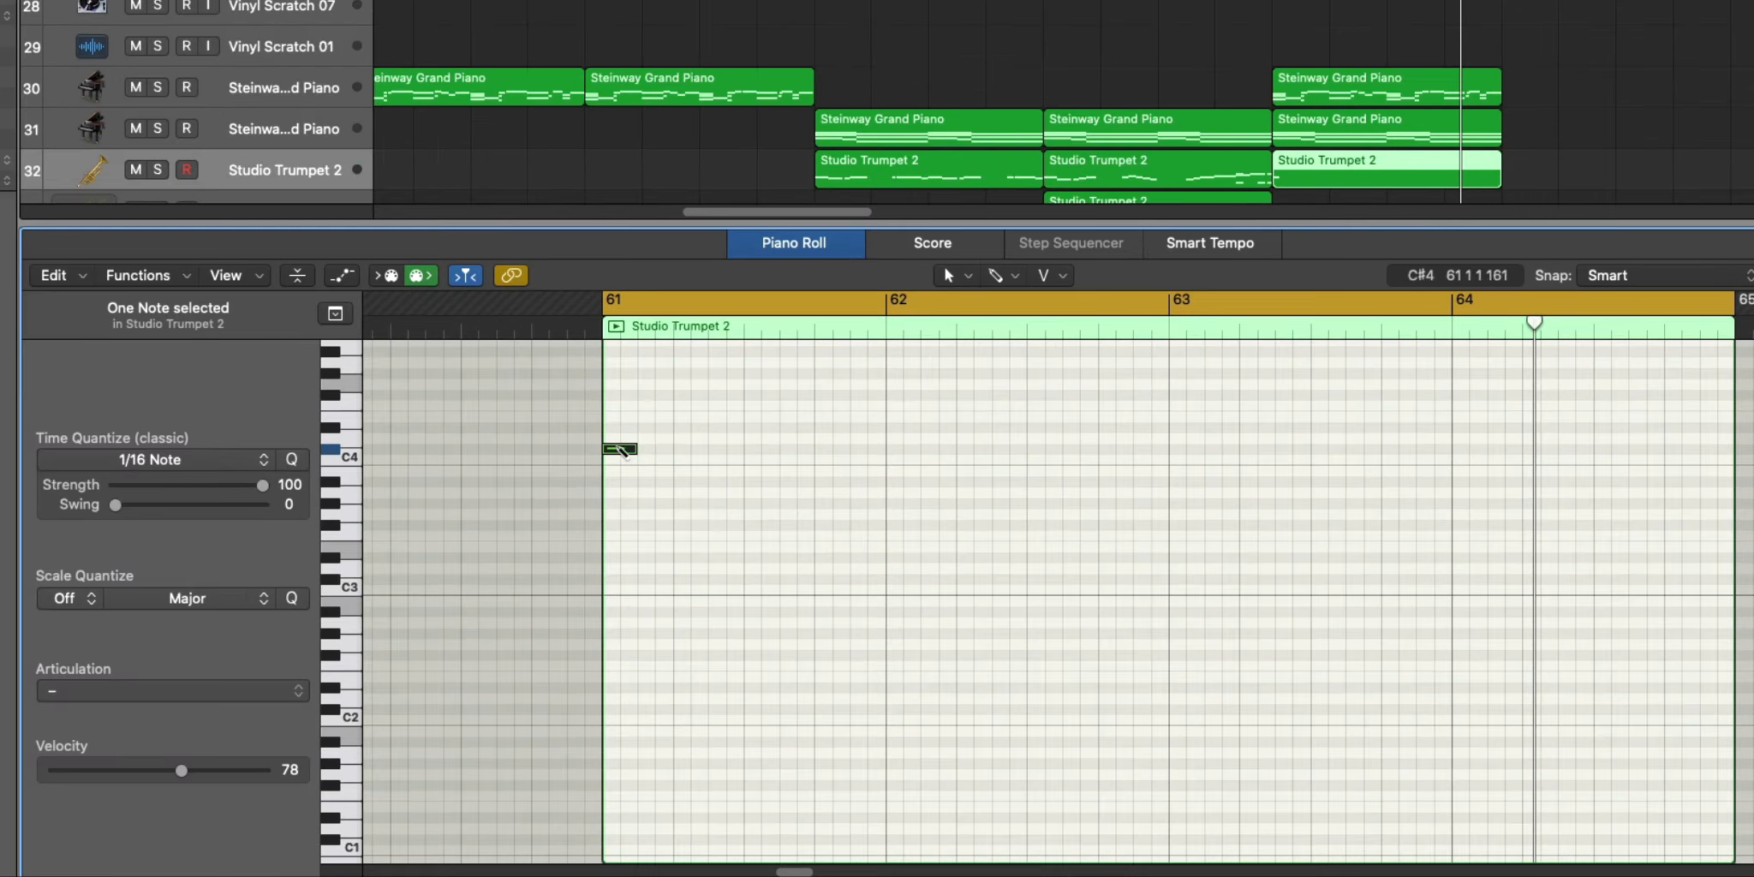
{"action": "left_click", "coordinate": [665, 450]}
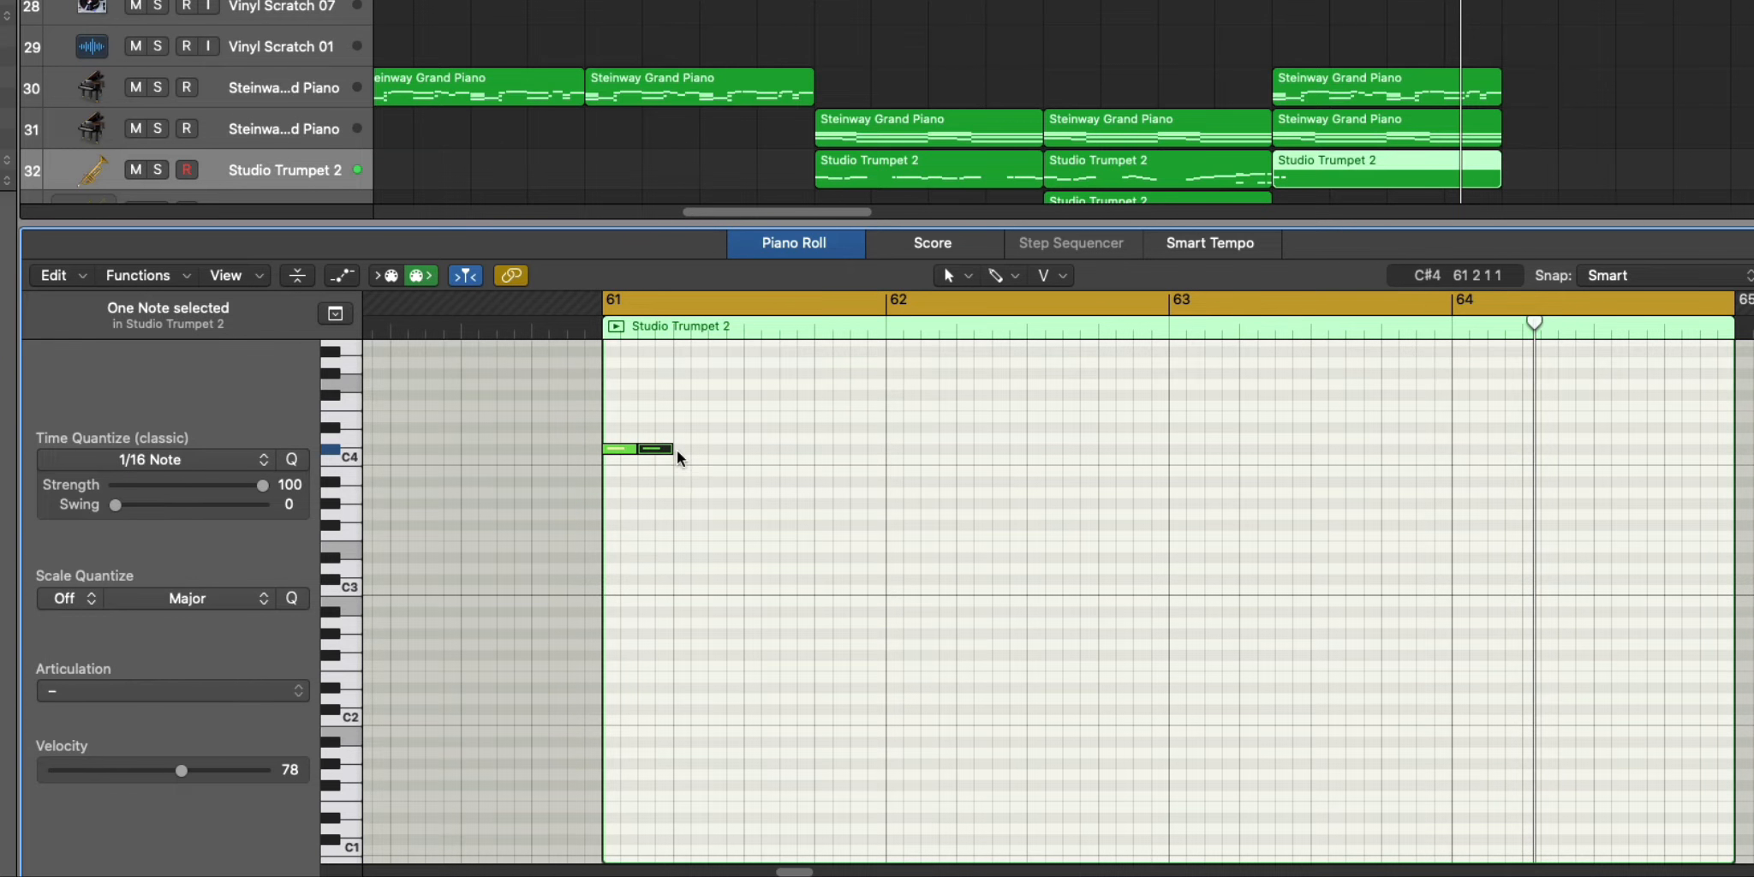
{"action": "left_click_drag", "start_coordinate": [678, 456], "coordinate": [630, 451]}
{"action": "left_click", "coordinate": [654, 481]}
{"action": "key", "text": "space"}
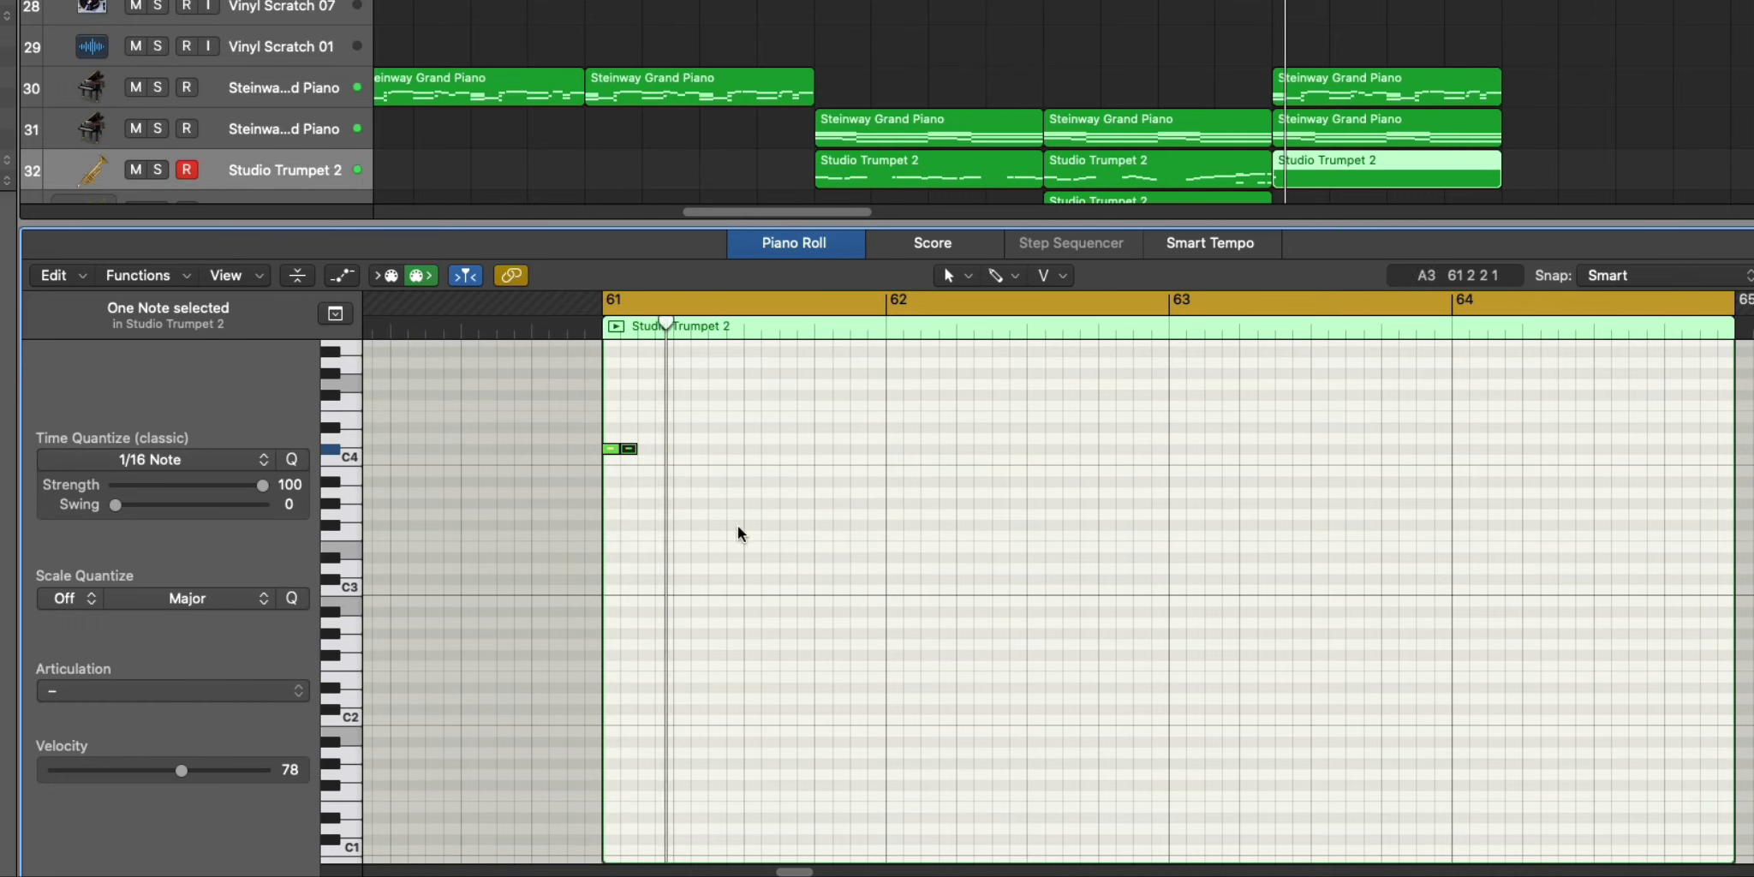
{"action": "key", "text": "space"}
{"action": "key", "text": "space"}
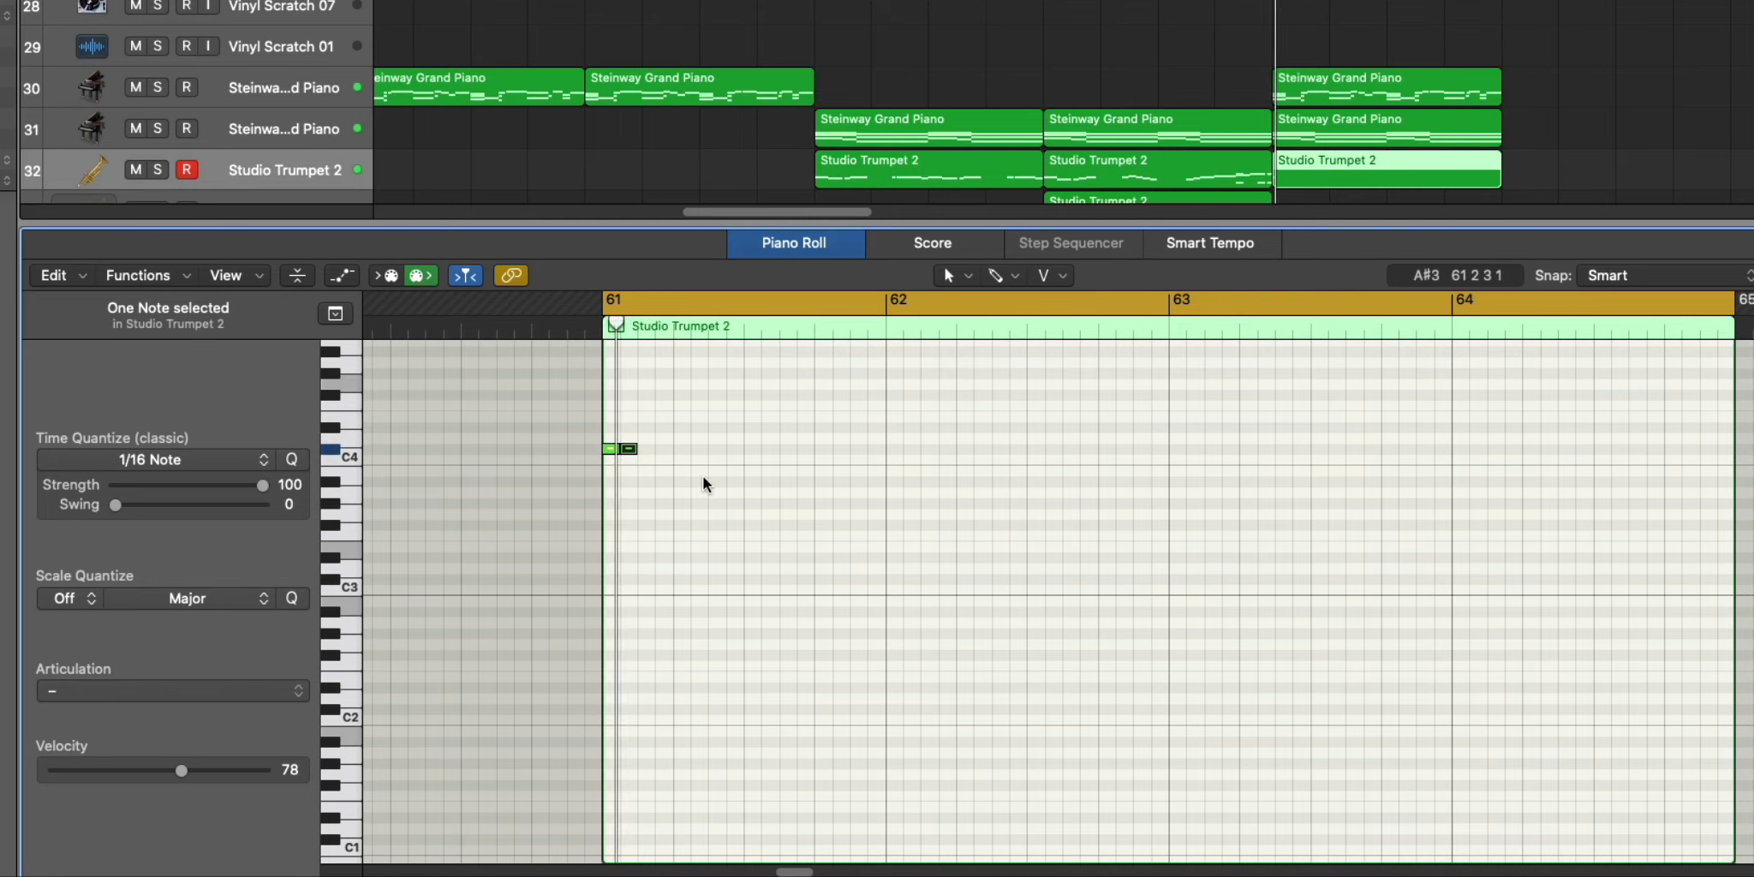
{"action": "left_click_drag", "start_coordinate": [697, 478], "coordinate": [620, 395]}
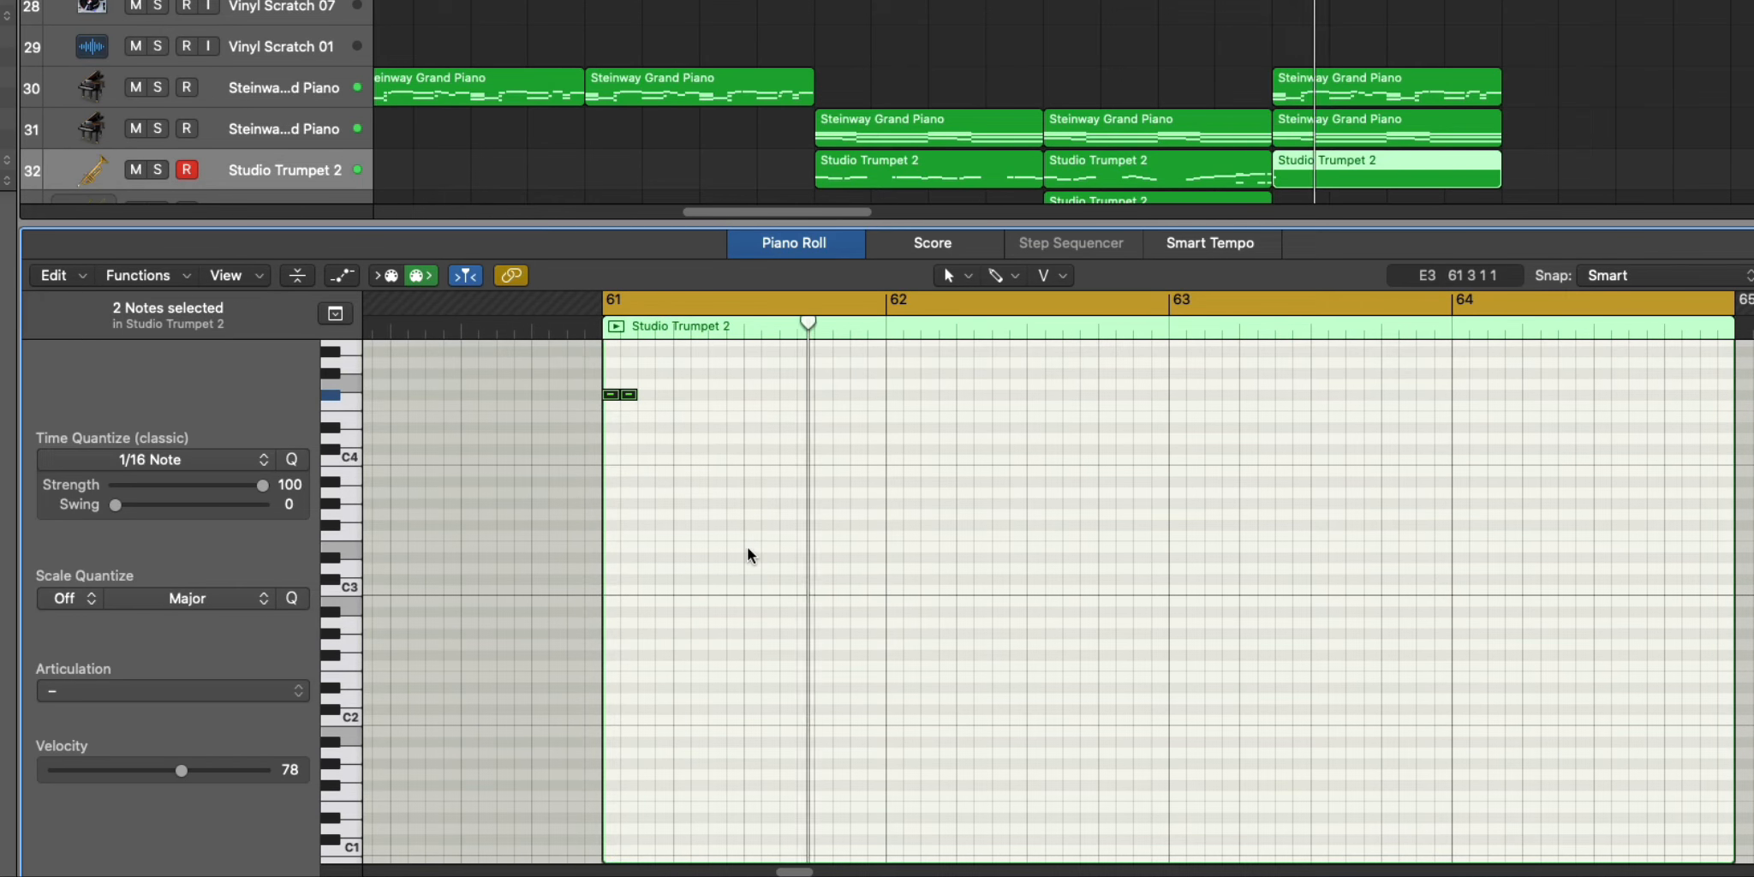
Add quarter notes B3 on beat 2 and C#4 on beat 3 of bar 61, plus a D4 held from beat 4 to bar 63.
{"action": "left_click", "coordinate": [682, 470], "text": "super"}
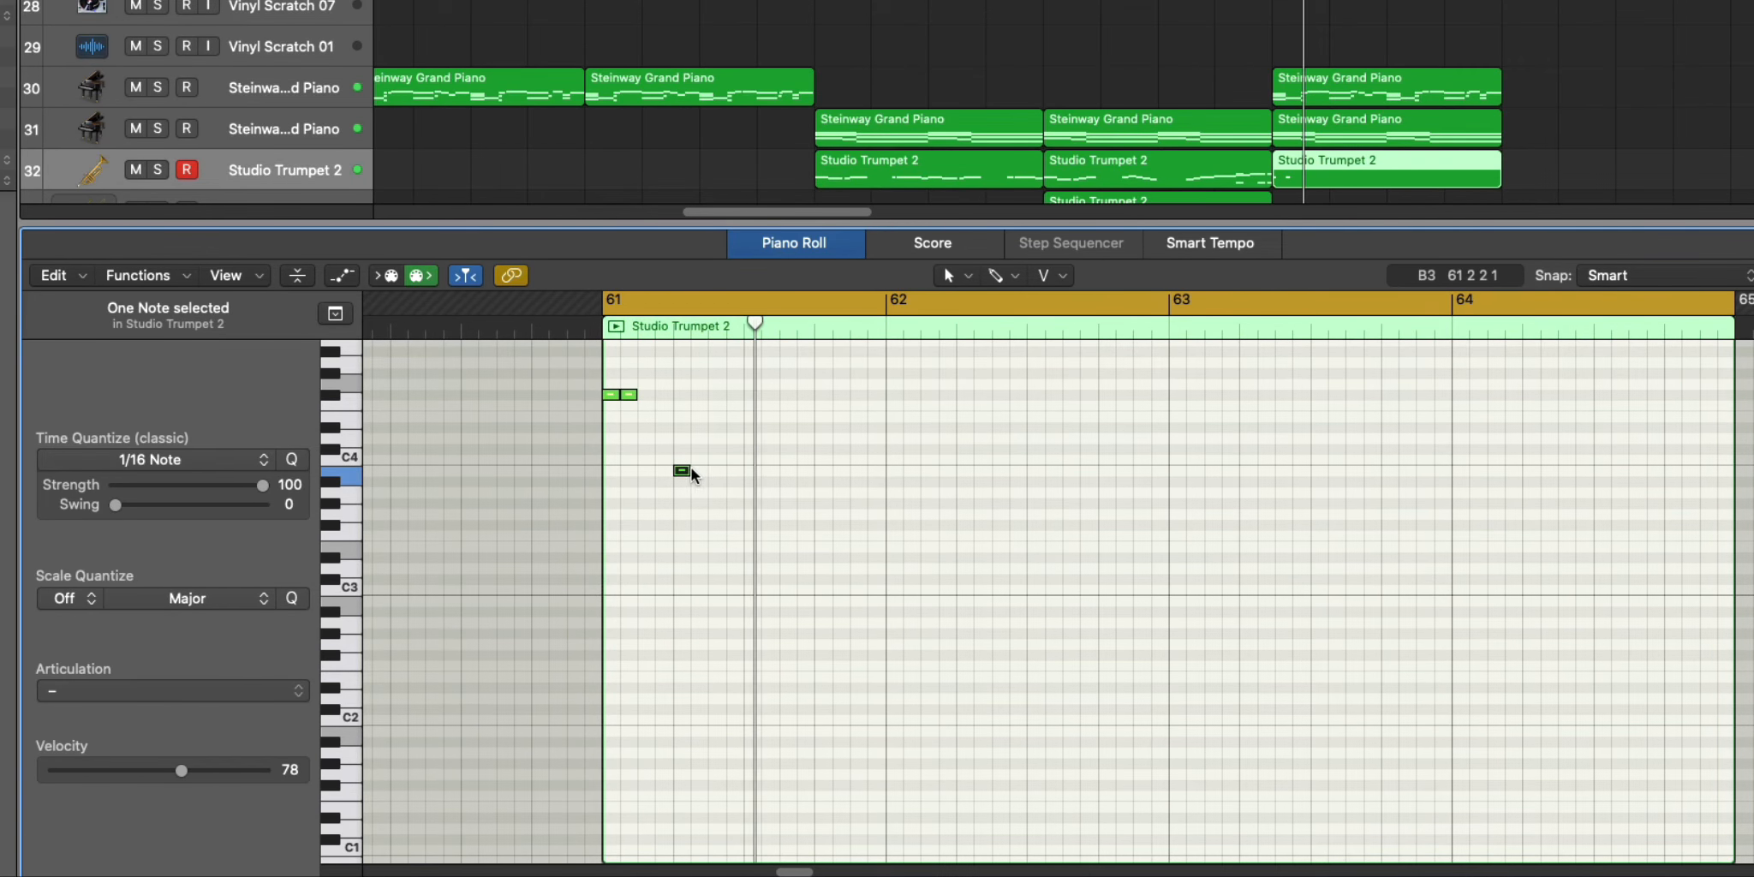
{"action": "left_click_drag", "start_coordinate": [690, 471], "coordinate": [740, 475]}
{"action": "key", "text": "space"}
{"action": "key", "text": "space"}
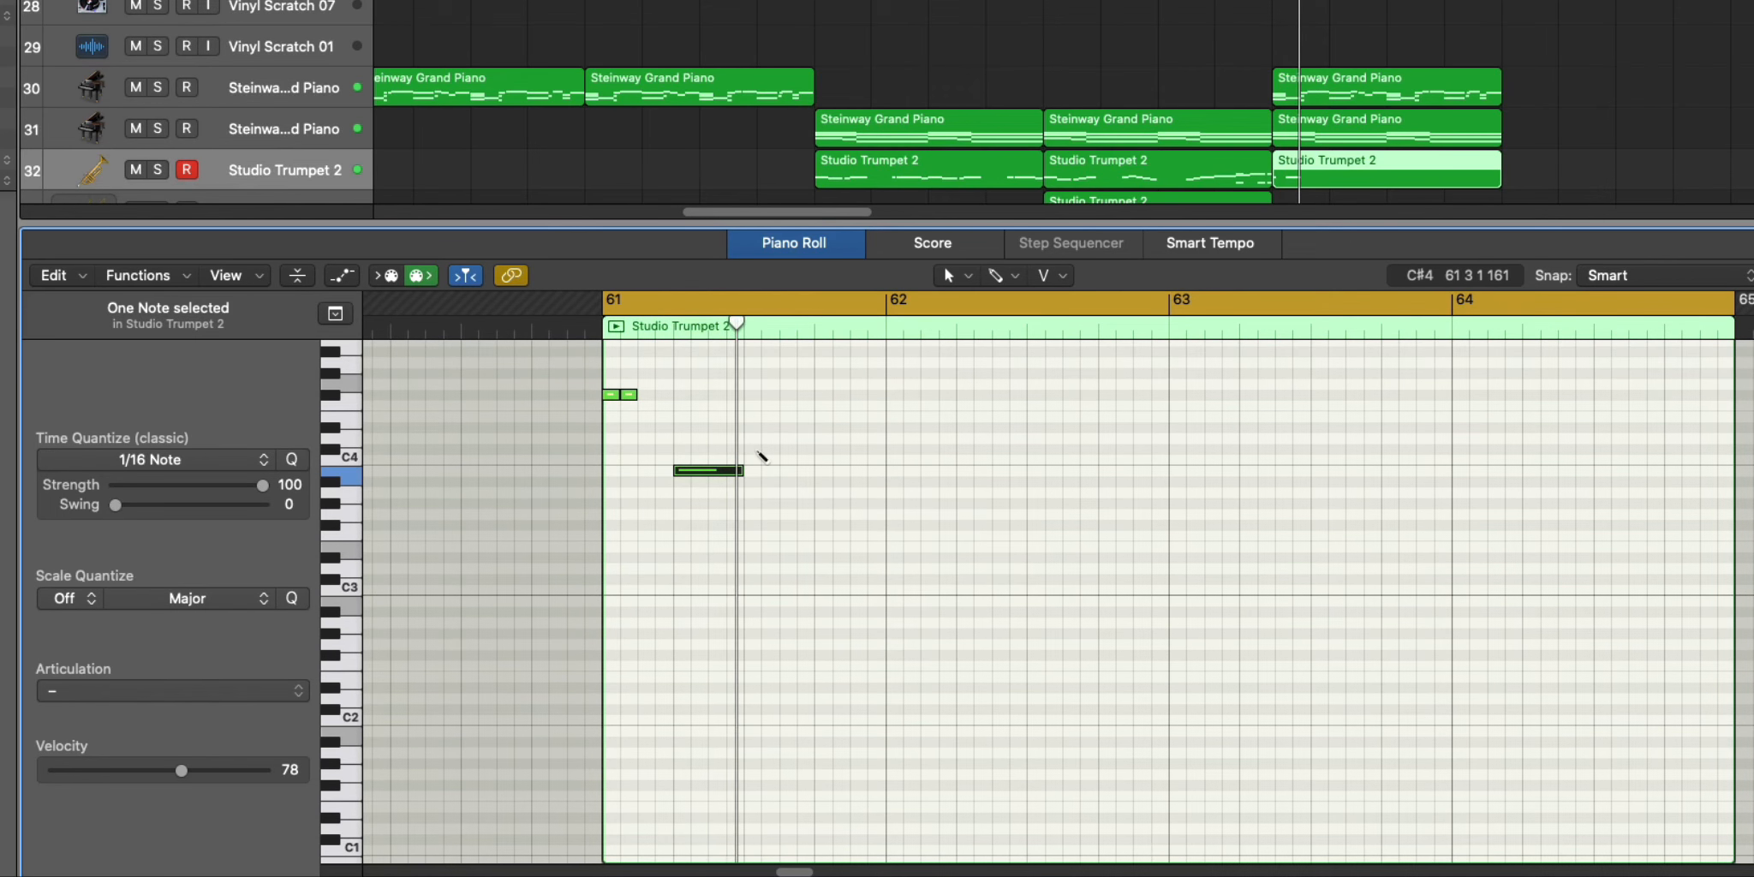
{"action": "left_click", "coordinate": [760, 448], "text": "super"}
{"action": "left_click", "coordinate": [823, 437], "text": "super"}
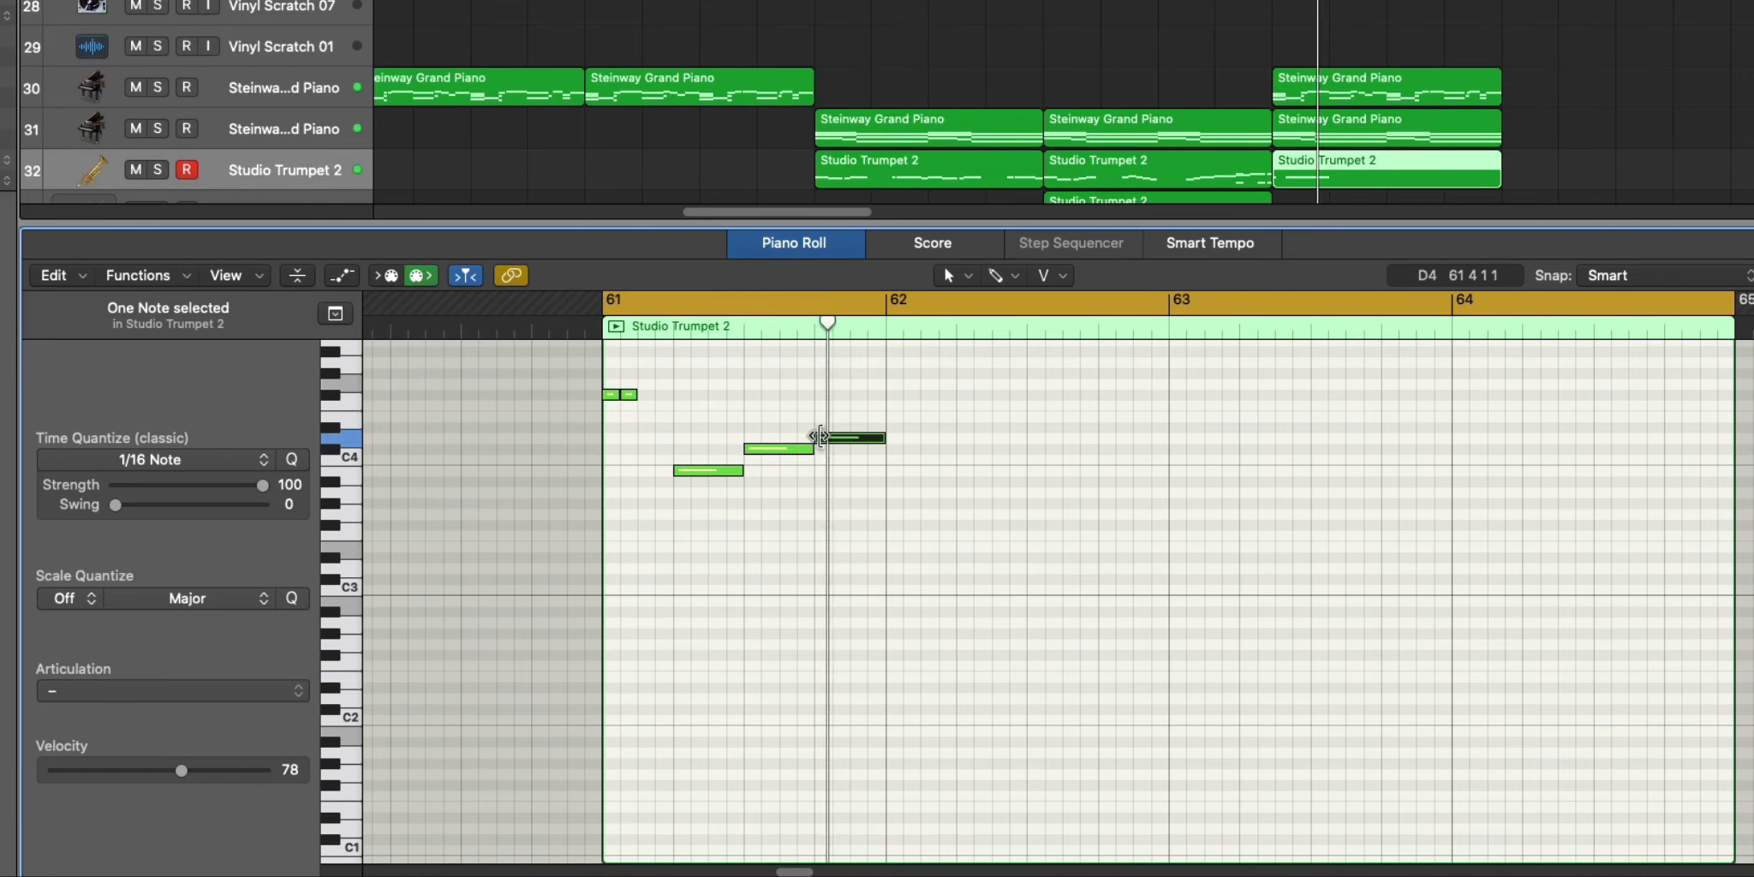
{"action": "left_click_drag", "start_coordinate": [879, 438], "coordinate": [1167, 444]}
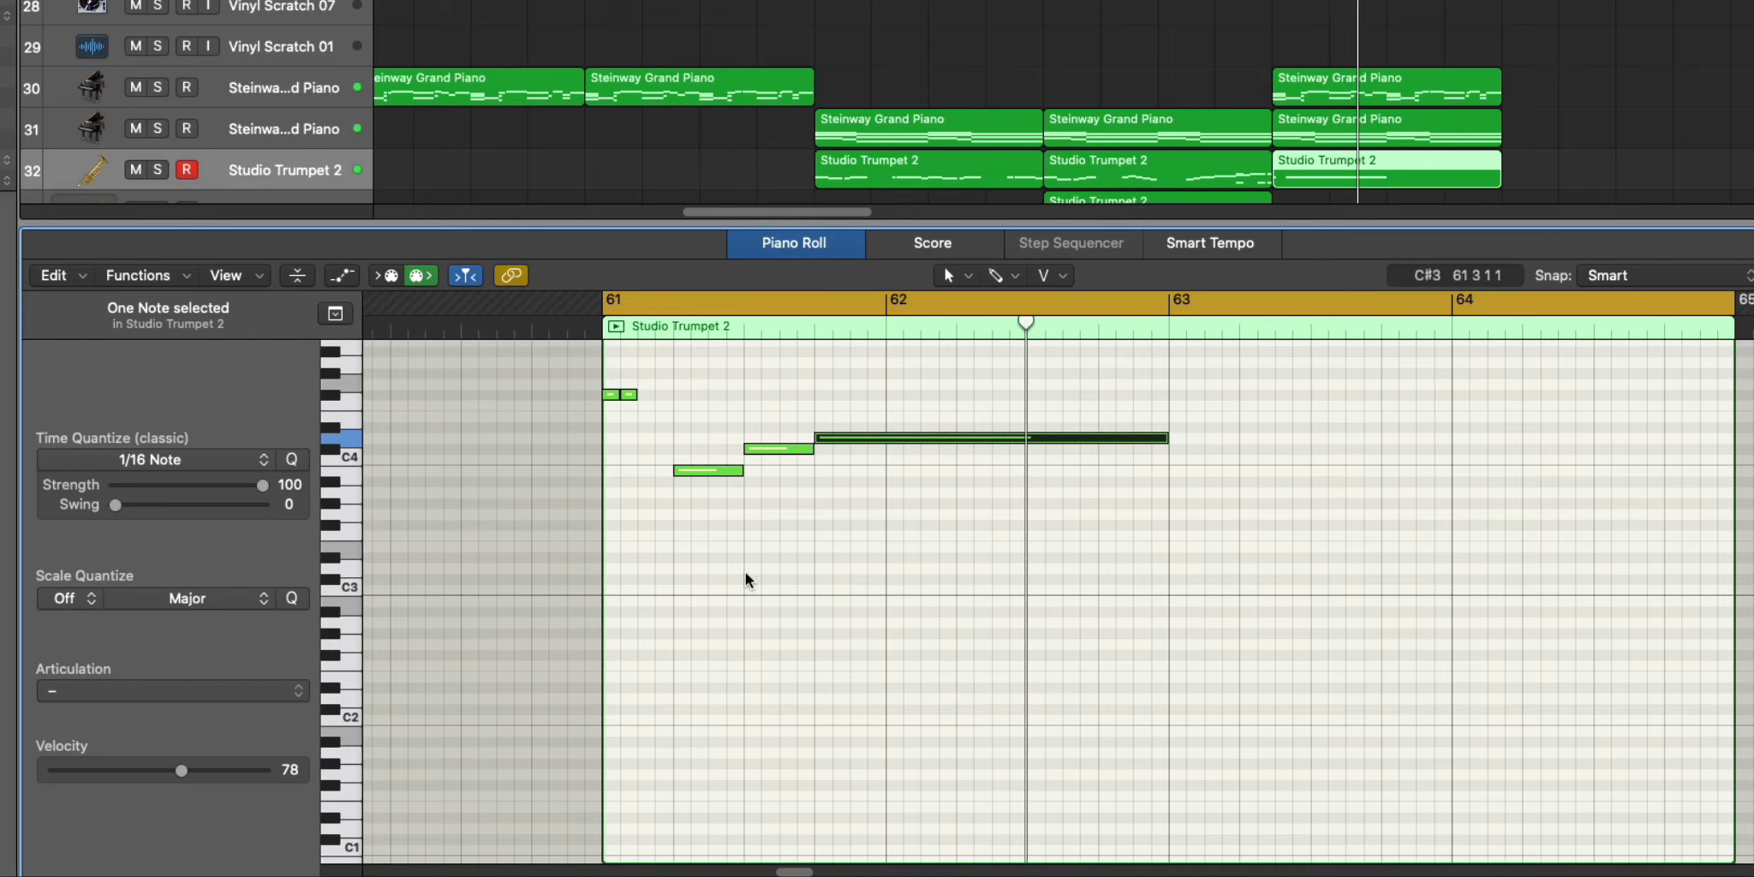
Add a lower harmony with a quarter-note F#3 on beat 3 of bar 61 and a B3 held from beat 4 to bar 63.
{"action": "left_click", "coordinate": [752, 524], "text": "super"}
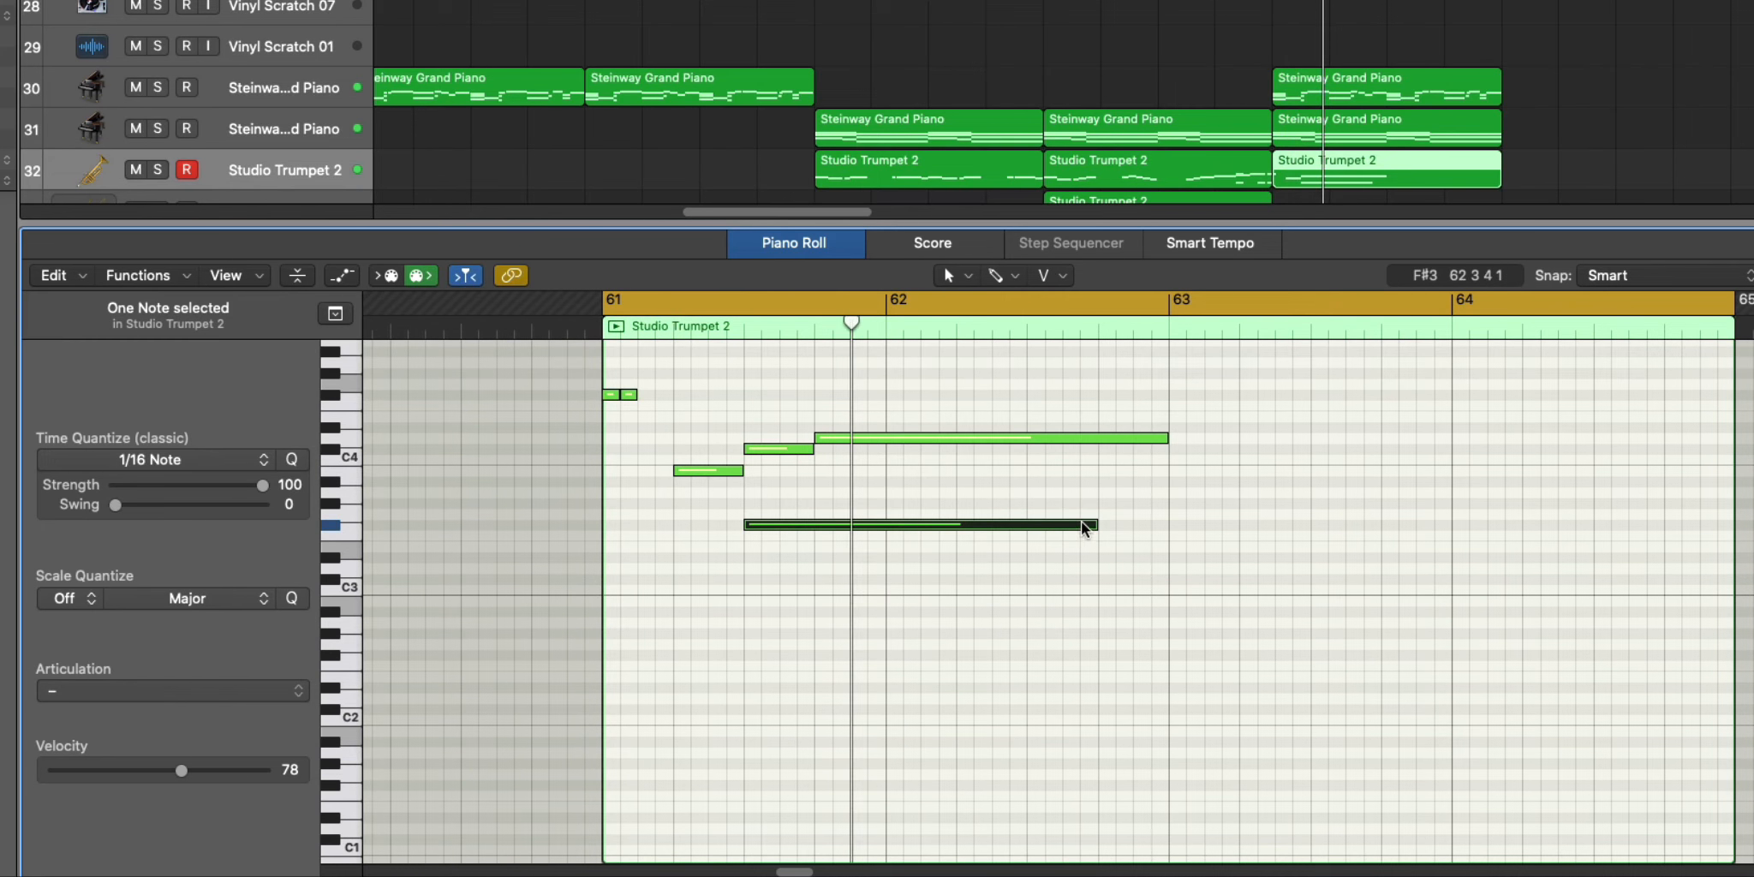
{"action": "left_click_drag", "start_coordinate": [1091, 526], "coordinate": [803, 532]}
{"action": "left_click", "coordinate": [821, 469], "text": "super"}
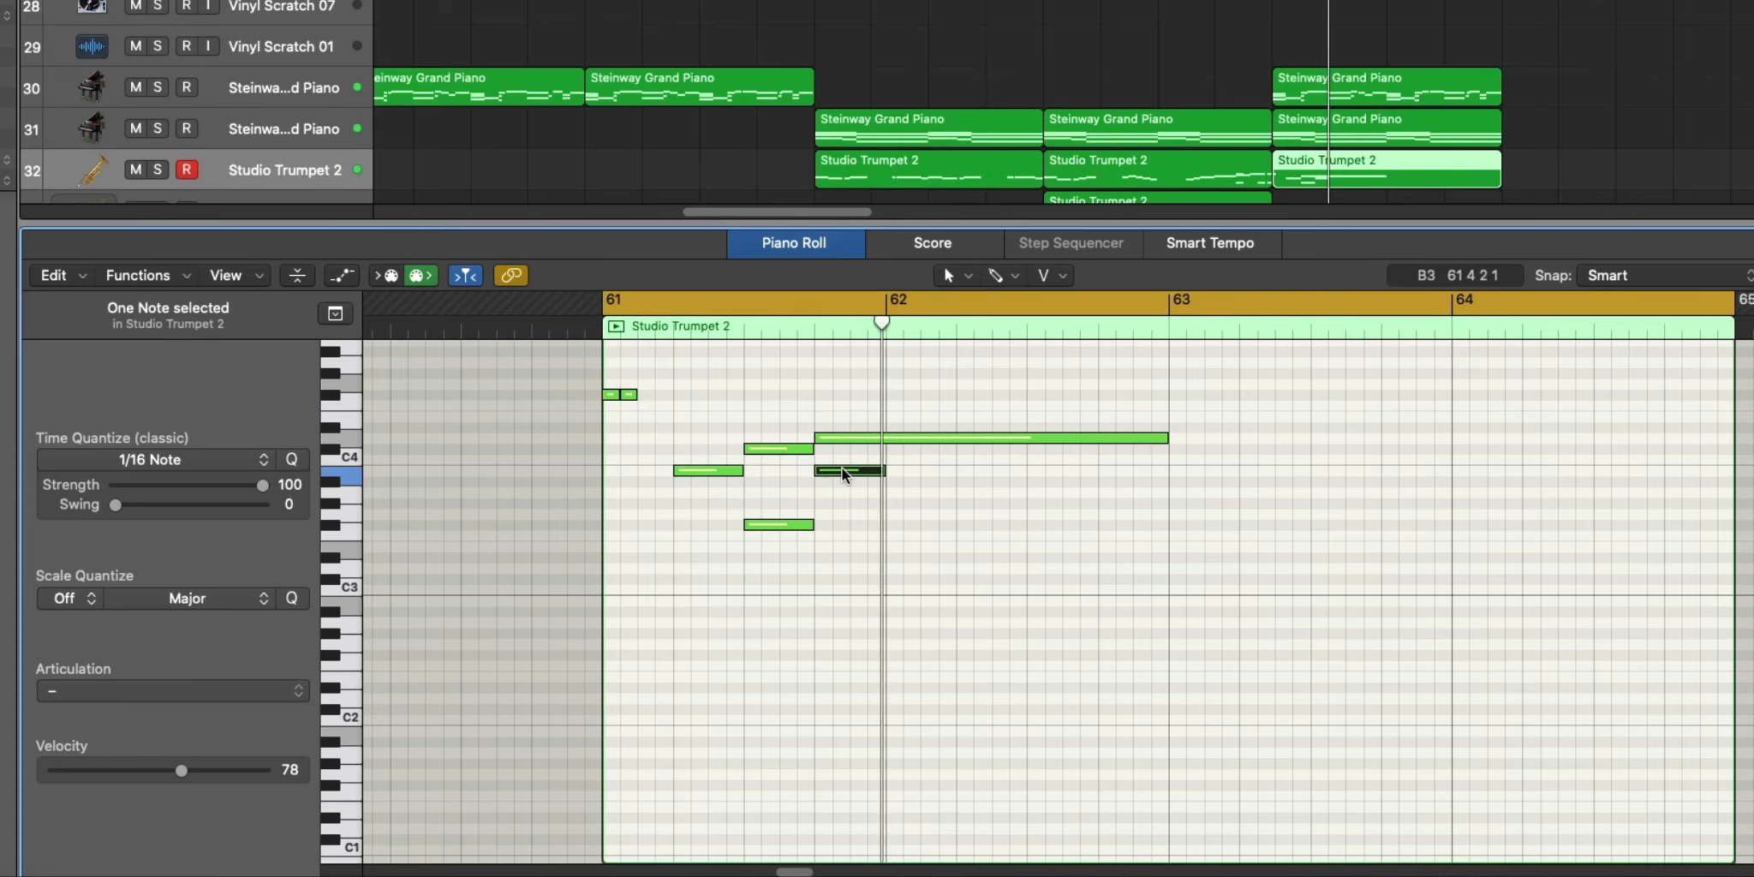
{"action": "left_click_drag", "start_coordinate": [882, 468], "coordinate": [1167, 514]}
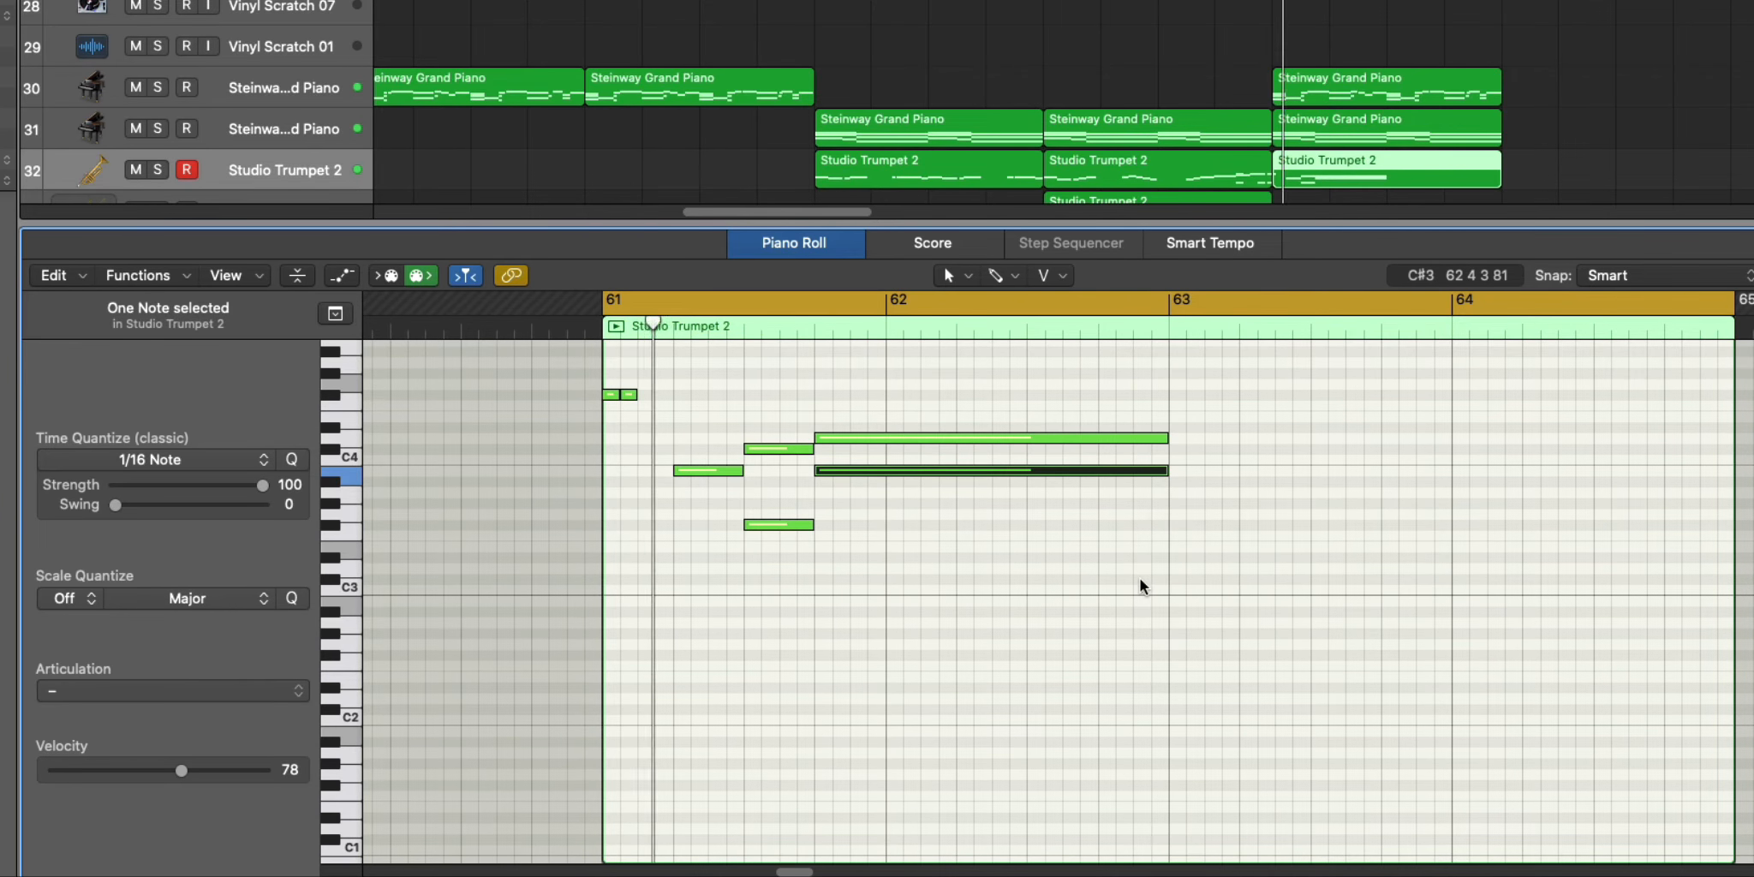
Set the velocity of the five trumpet notes after the opening F#4 pair to 38.
{"action": "left_click_drag", "start_coordinate": [1230, 605], "coordinate": [704, 381]}
{"action": "left_click_drag", "start_coordinate": [194, 774], "coordinate": [137, 763]}
{"action": "left_click", "coordinate": [596, 678]}
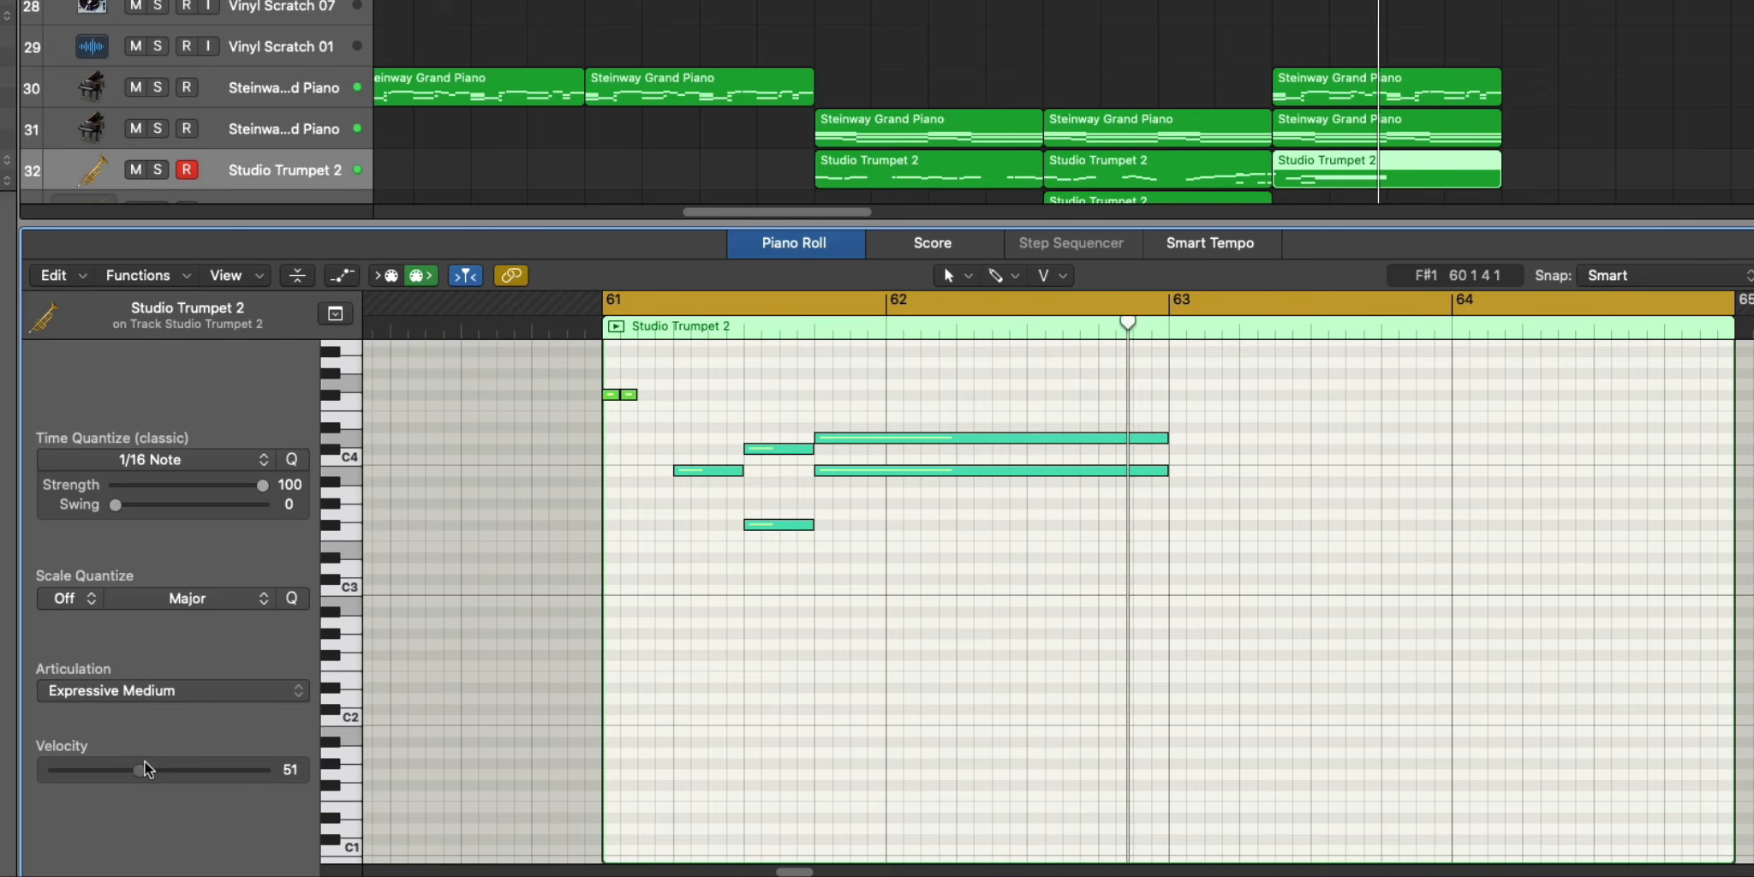
{"action": "left_click_drag", "start_coordinate": [1296, 618], "coordinate": [674, 406]}
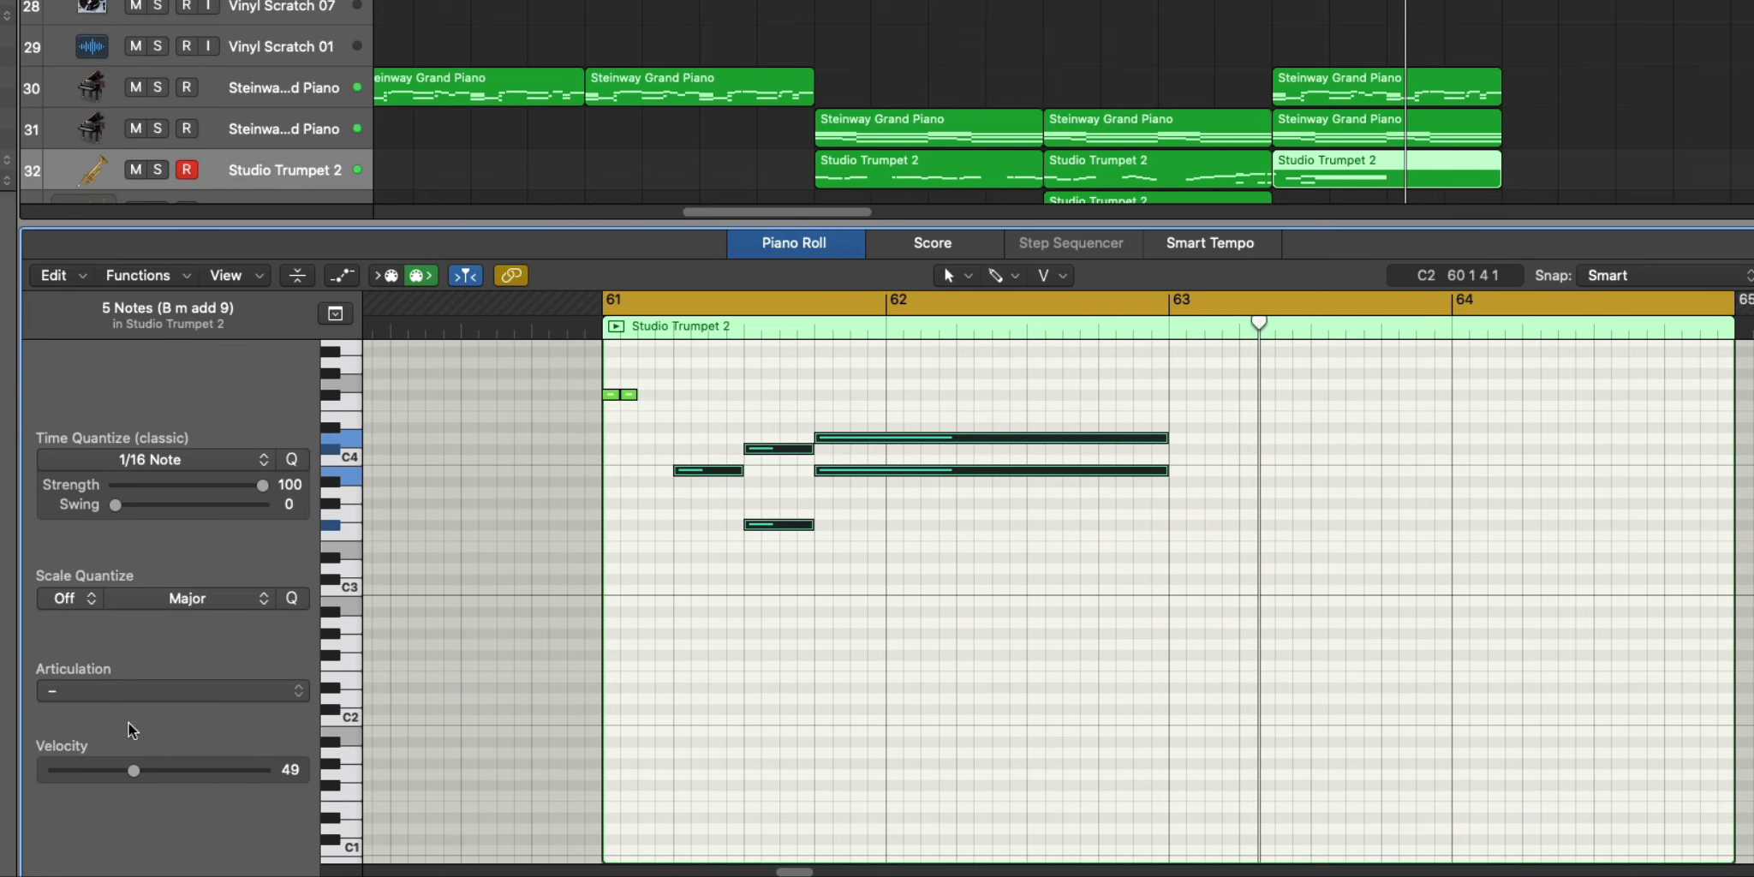
{"action": "mouse_move", "coordinate": [136, 770]}
{"action": "left_mouse_down"}
{"action": "mouse_move", "coordinate": [161, 773]}
{"action": "mouse_move", "coordinate": [117, 775]}
{"action": "left_mouse_up"}
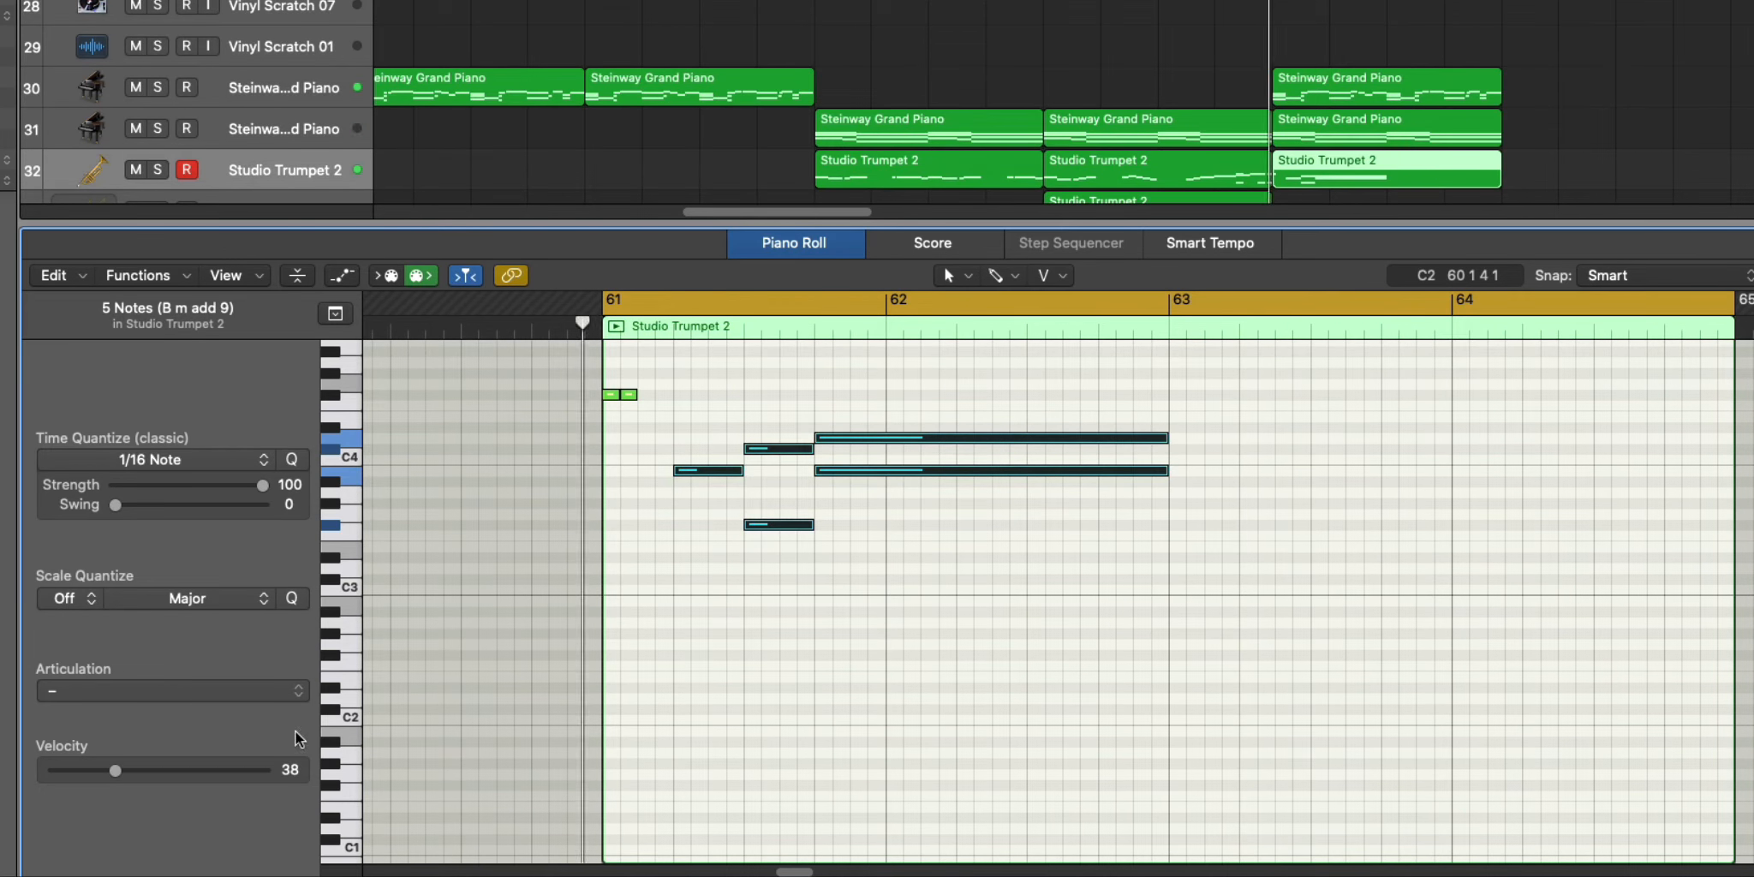
Repeat the five-note trumpet phrase two bars further on and delete the surplus trumpet region beyond bar 65.
{"action": "left_click", "coordinate": [1126, 612]}
{"action": "left_click_drag", "start_coordinate": [1130, 604], "coordinate": [727, 501]}
{"action": "key", "text": "super+r"}
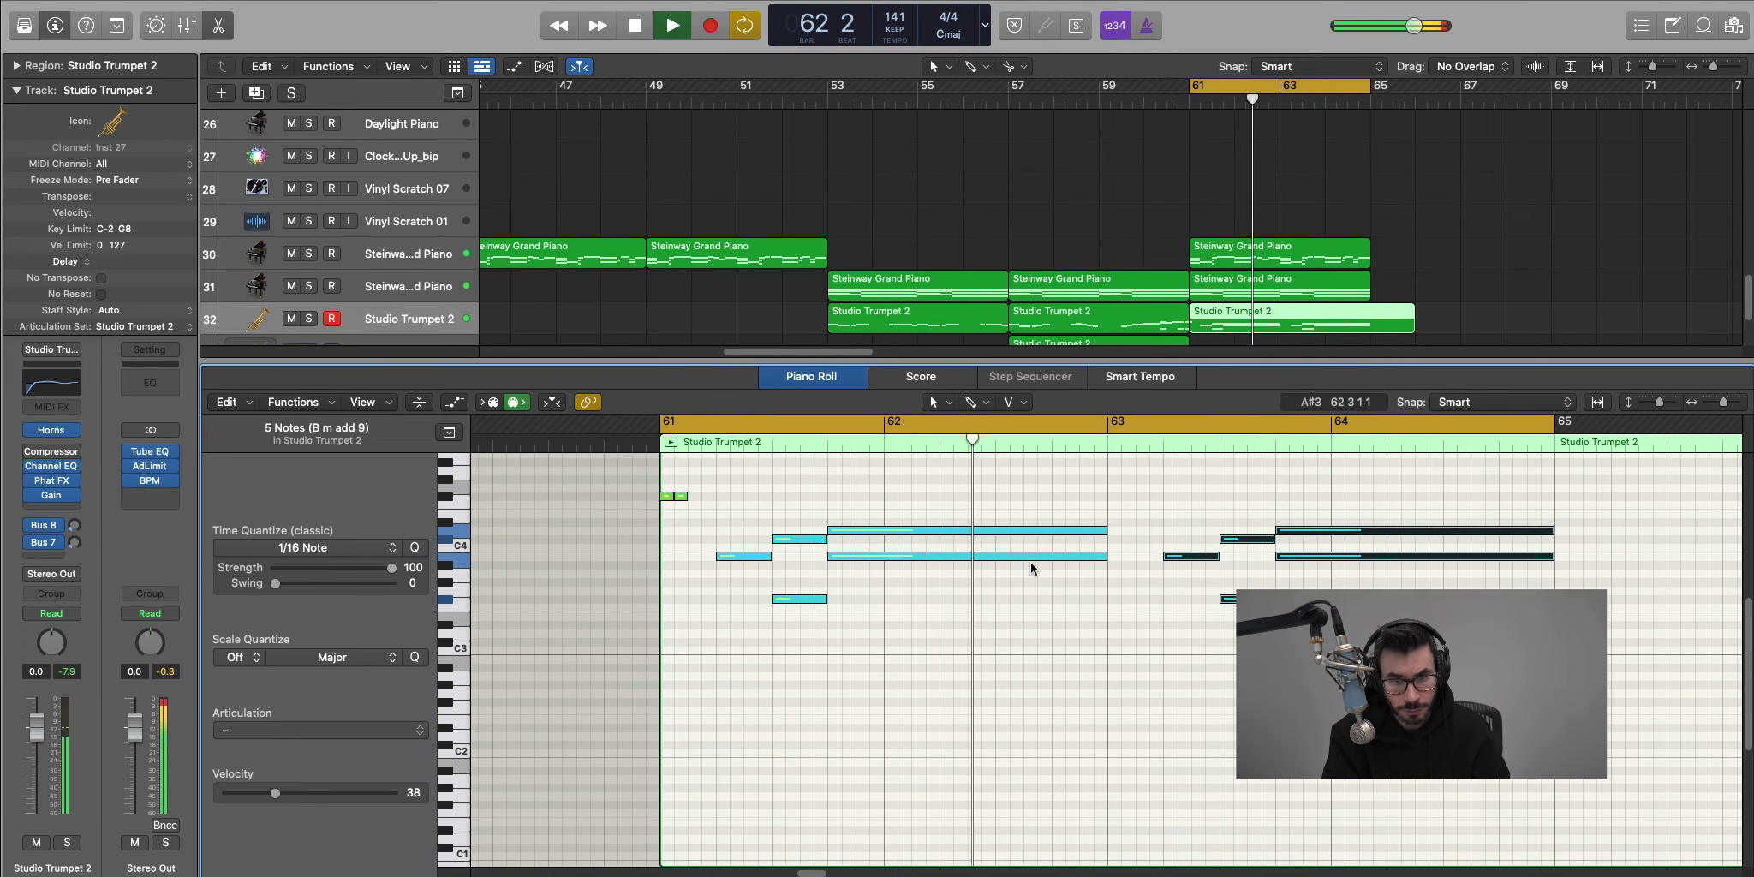
{"action": "left_click", "coordinate": [1375, 311]}
{"action": "key", "text": "Delete"}
{"action": "key", "text": "space"}
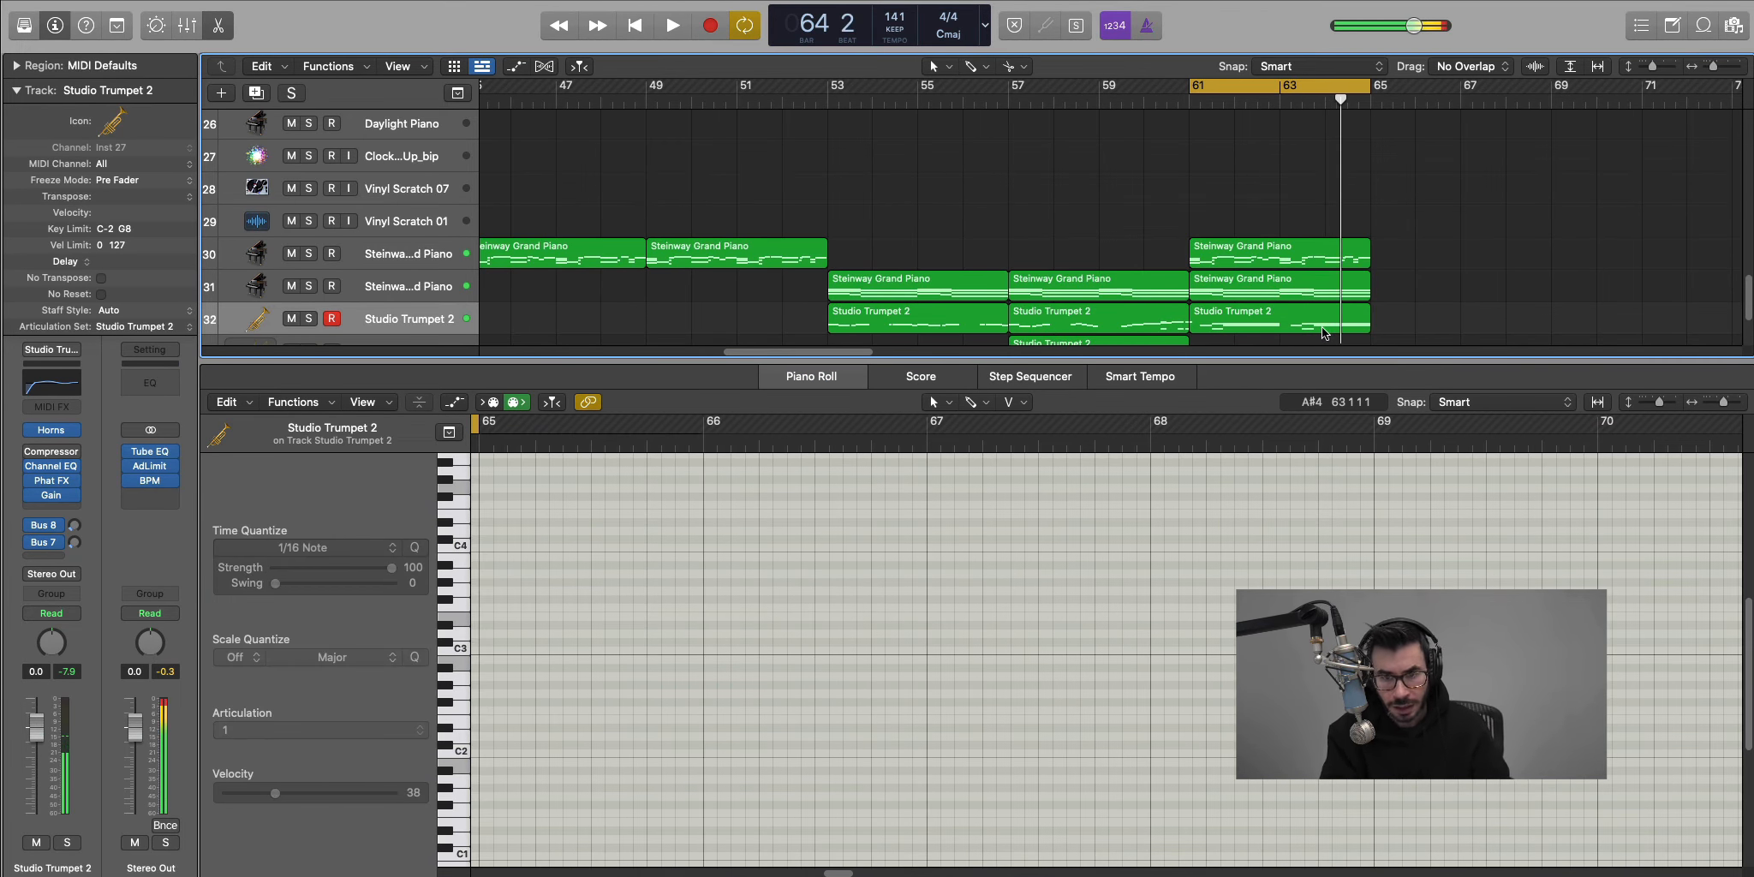
Copy the bar 61 Studio Trumpet 2 region onto the Mississippi Joint track, close the note editor and listen to the layered horns.
{"action": "scroll", "coordinate": [1315, 309], "scroll_direction": "down", "scroll_amount": 3}
{"action": "left_click_drag", "start_coordinate": [1297, 214], "coordinate": [1297, 243]}
{"action": "key", "text": "space"}
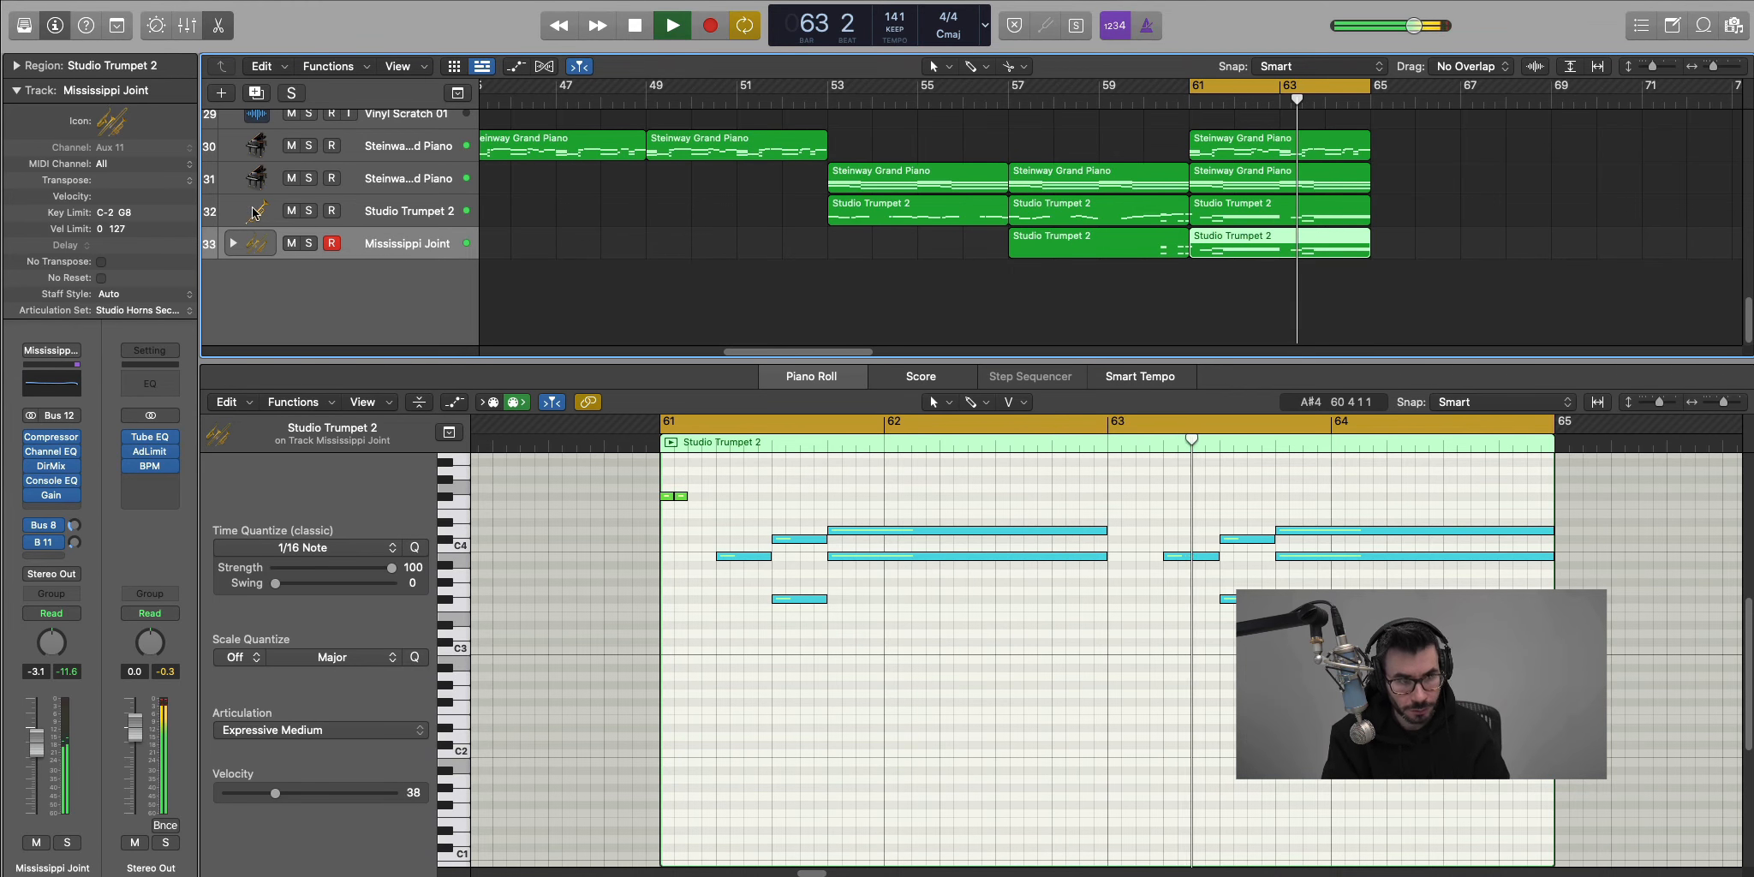
{"action": "key", "text": "e"}
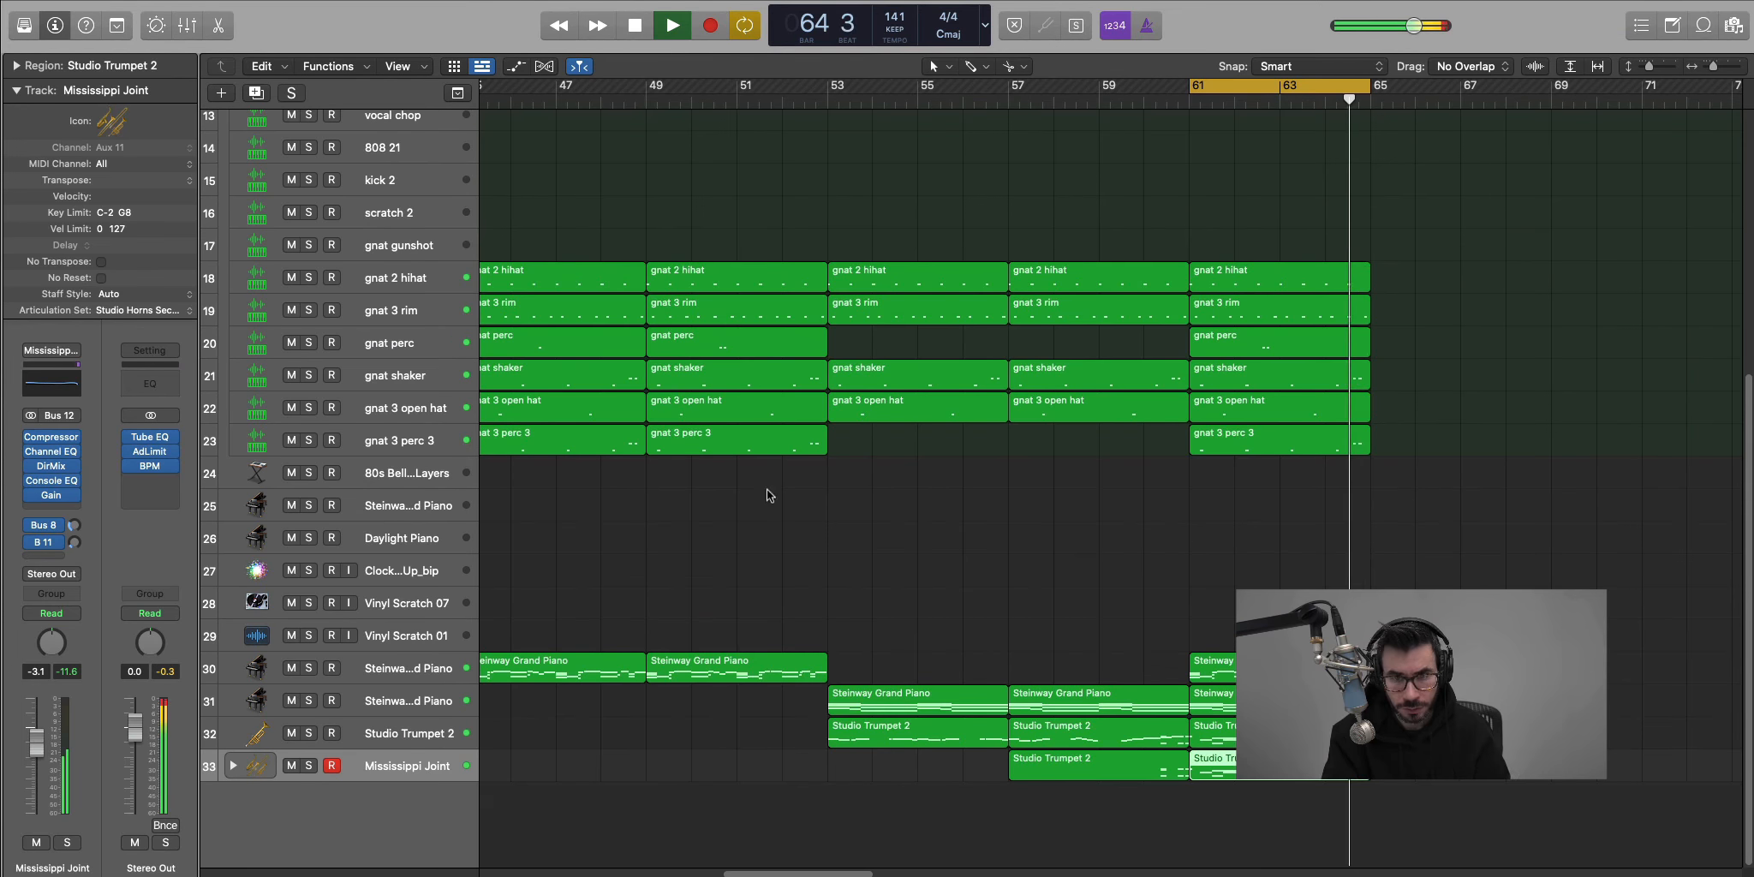
{"action": "left_click", "coordinate": [1041, 460], "text": "ctrl+alt"}
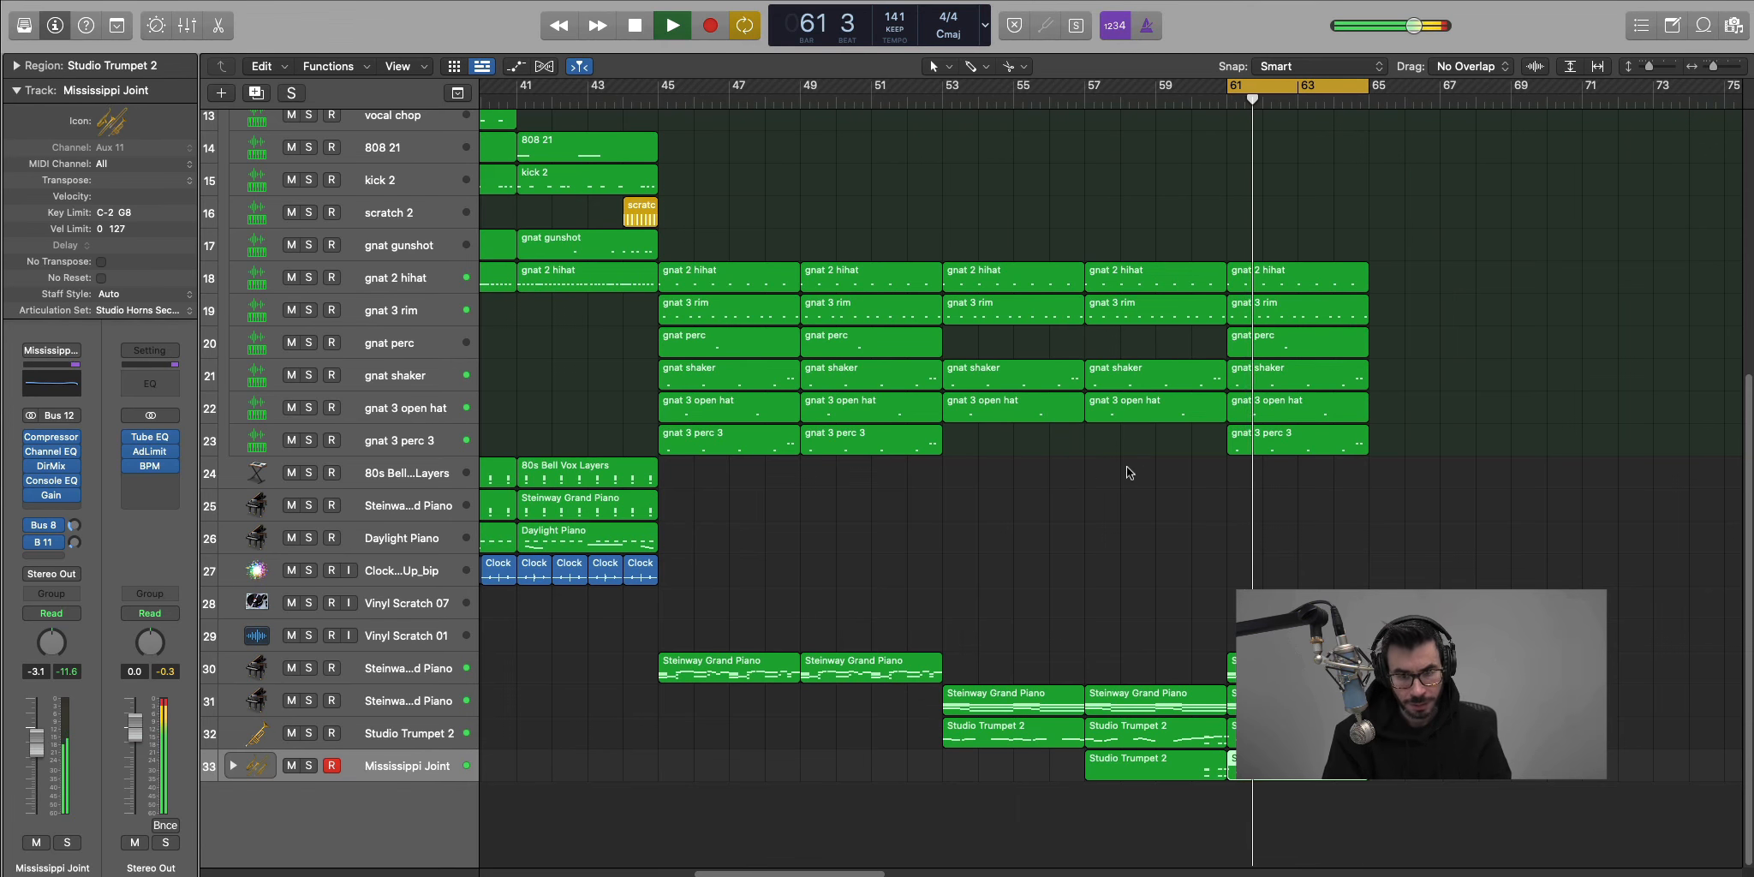
{"action": "key", "text": "space"}
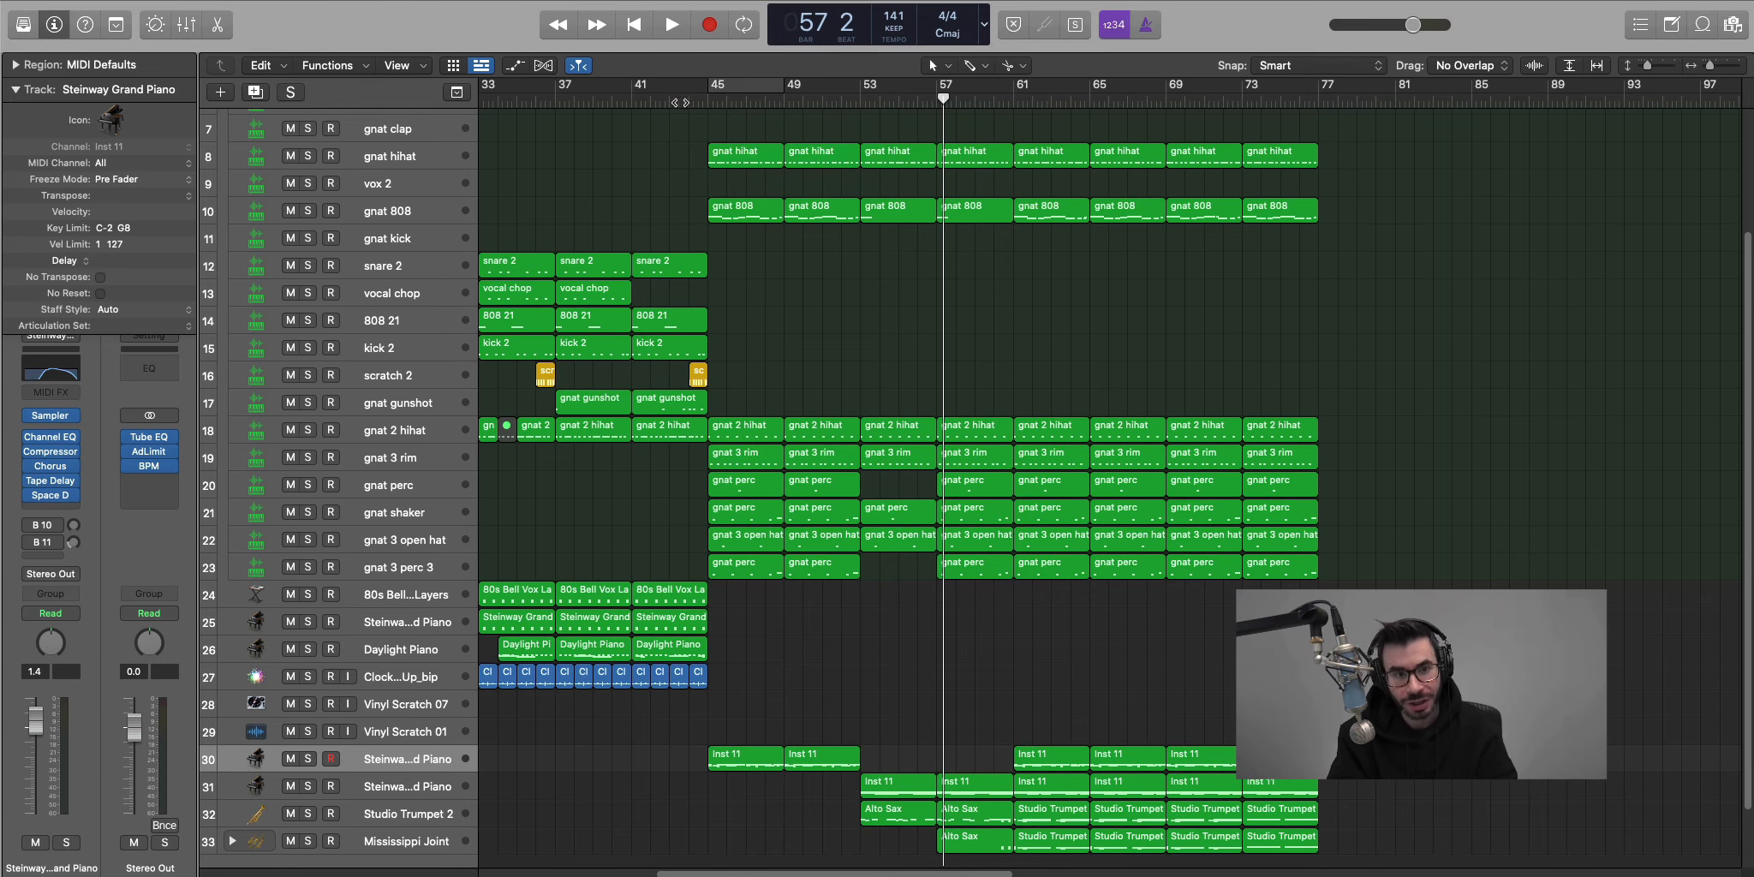
Play the new section from shortly before bar 45 through bar 77 and examine the arrangement across all tracks.
{"action": "left_click", "coordinate": [665, 105]}
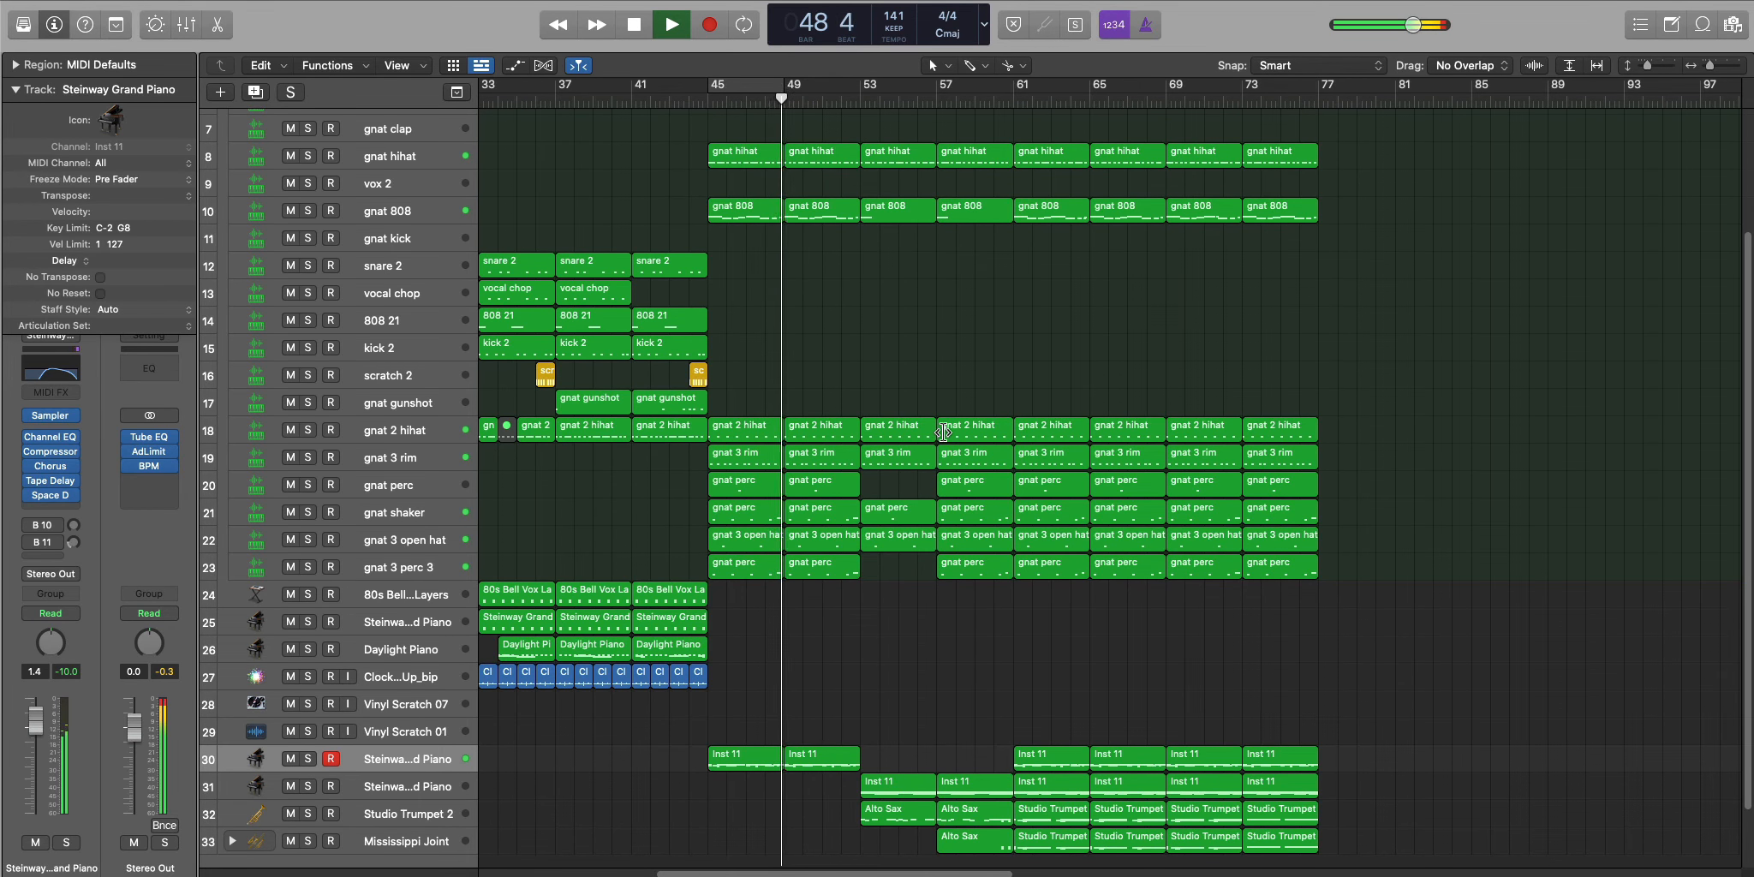
{"action": "scroll", "coordinate": [955, 477], "scroll_direction": "down", "scroll_amount": 2}
{"action": "scroll", "coordinate": [955, 477], "scroll_direction": "down", "scroll_amount": 4}
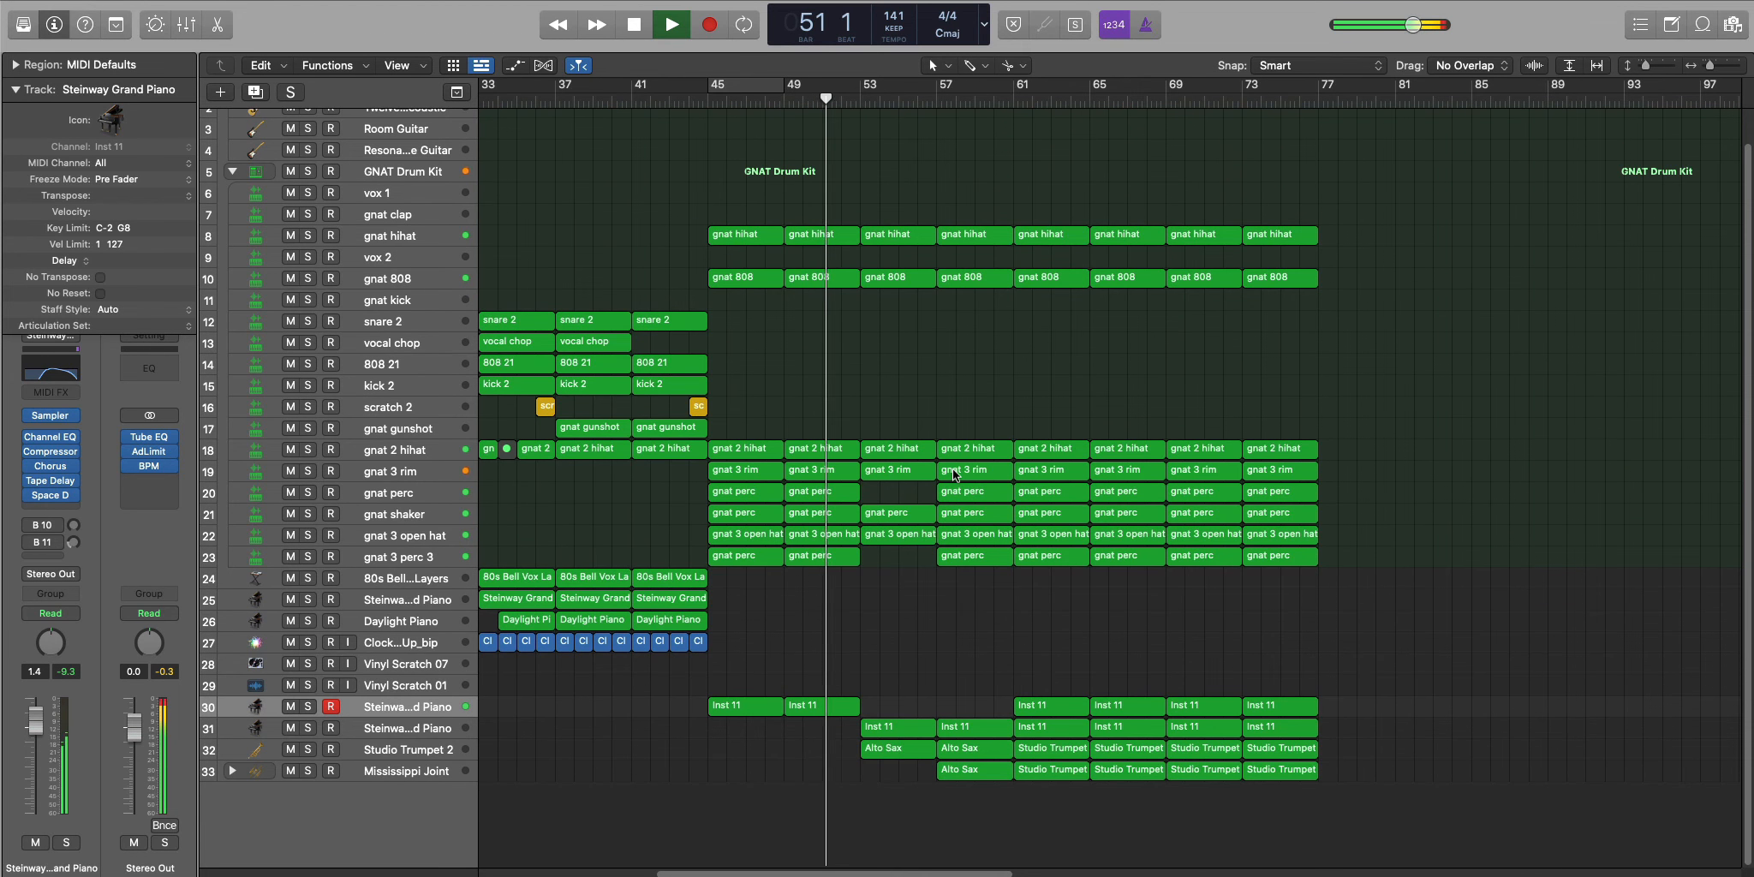
{"action": "scroll", "coordinate": [955, 475], "scroll_direction": "right", "scroll_amount": 4}
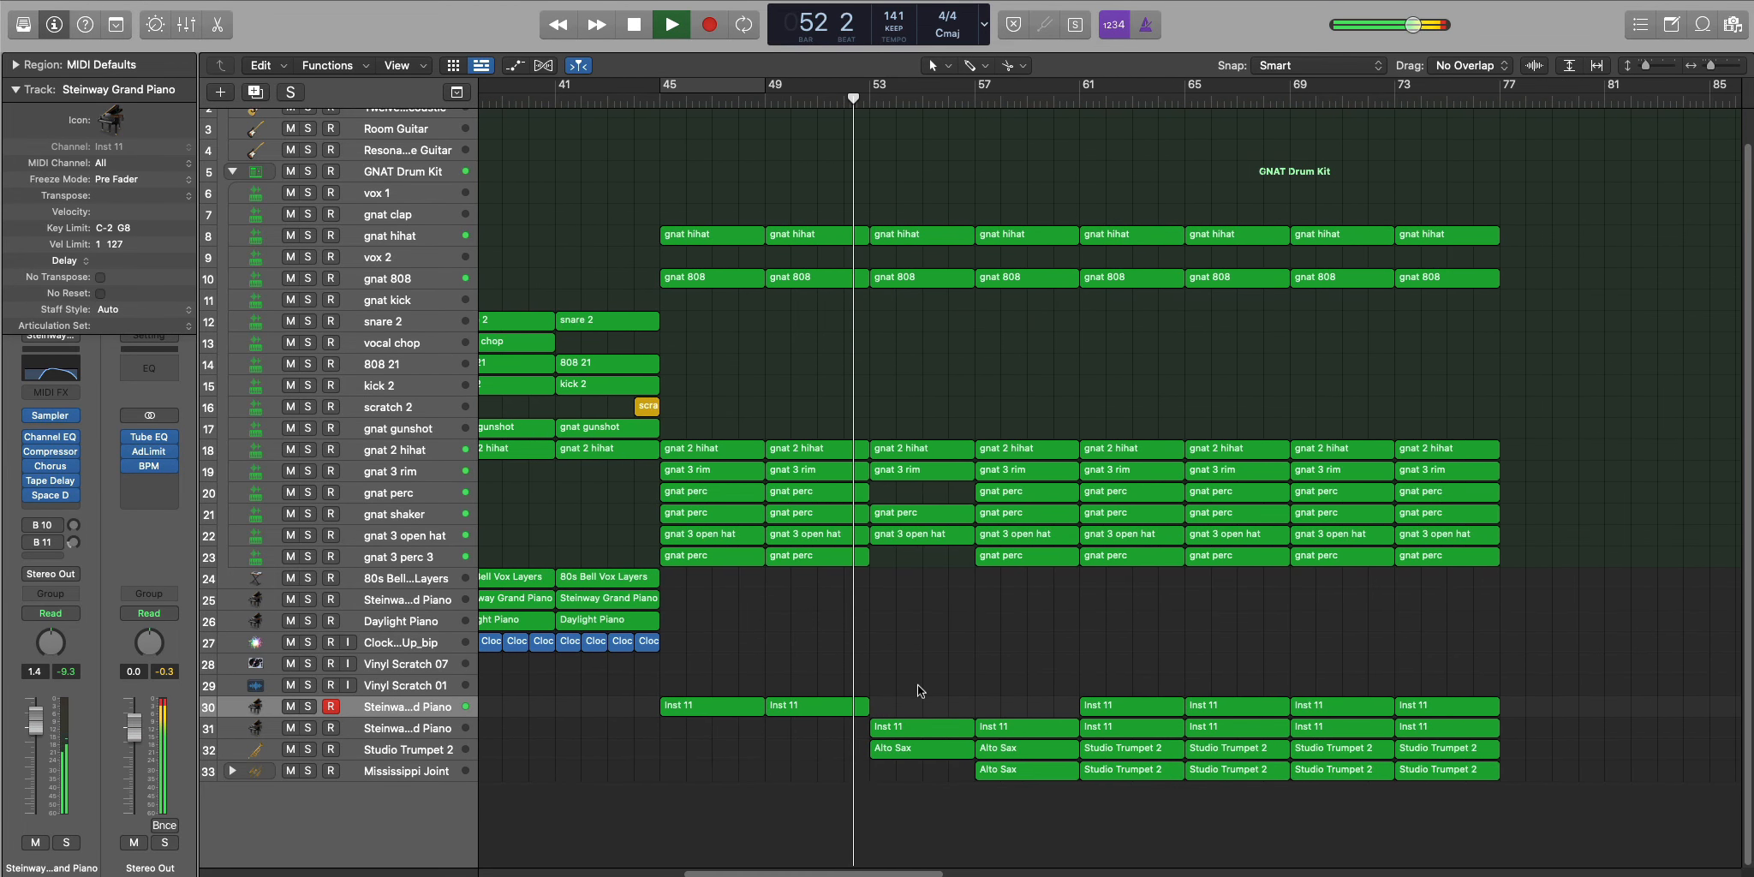
{"action": "scroll", "coordinate": [900, 646], "scroll_direction": "up", "scroll_amount": 2}
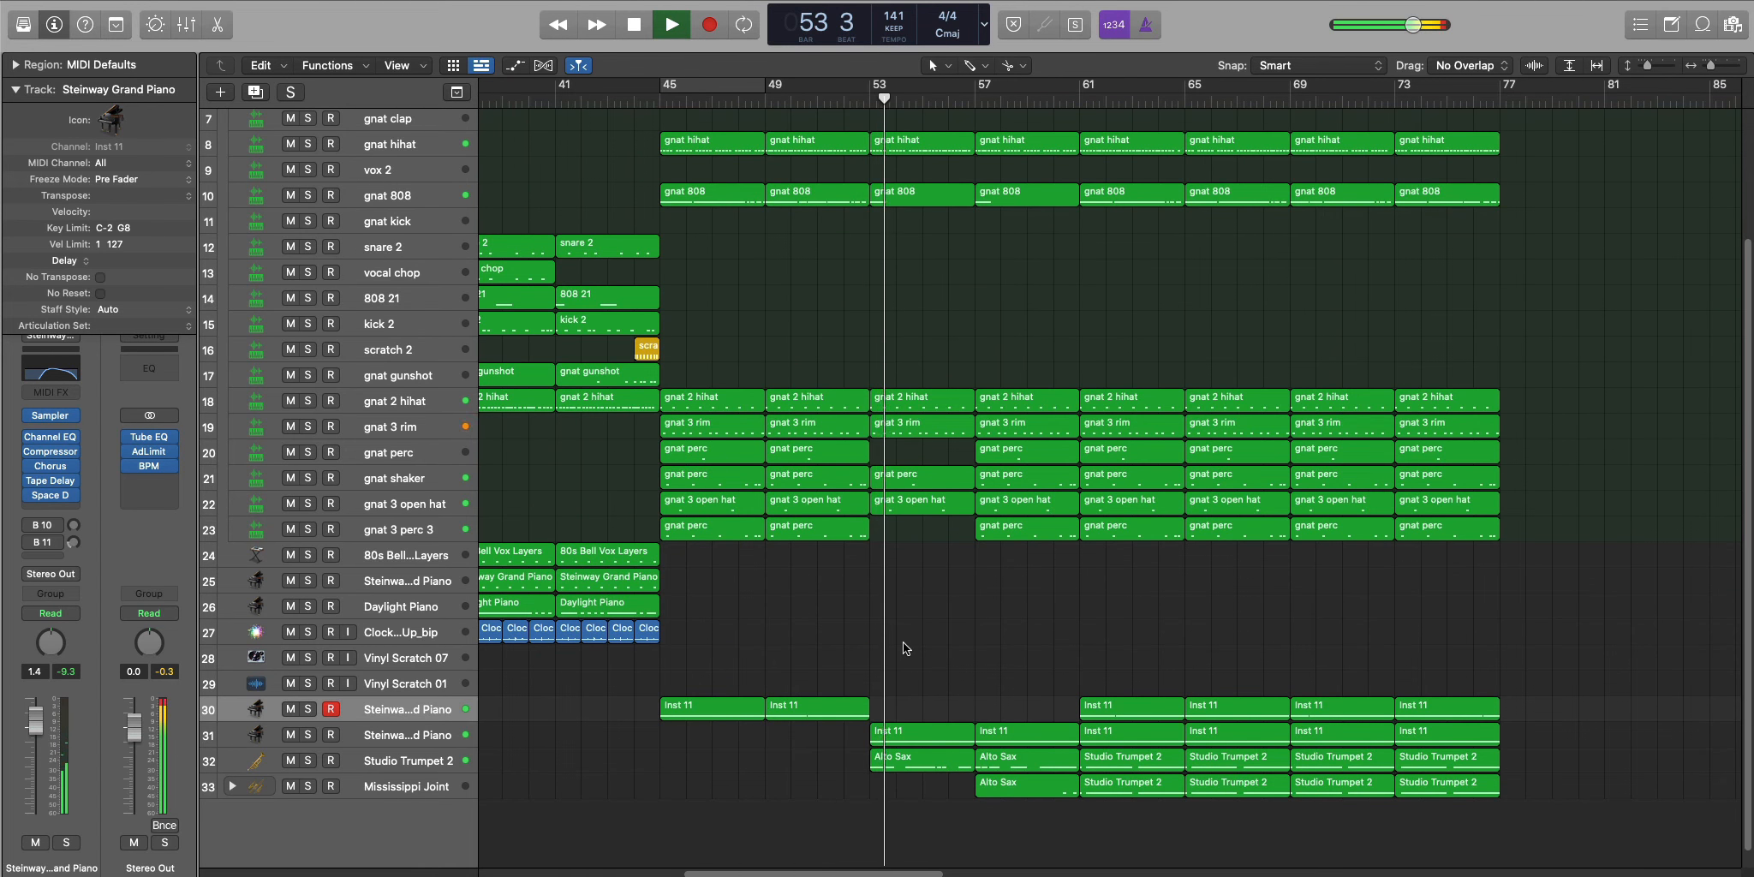
{"action": "scroll", "coordinate": [906, 649], "scroll_direction": "down", "scroll_amount": 1}
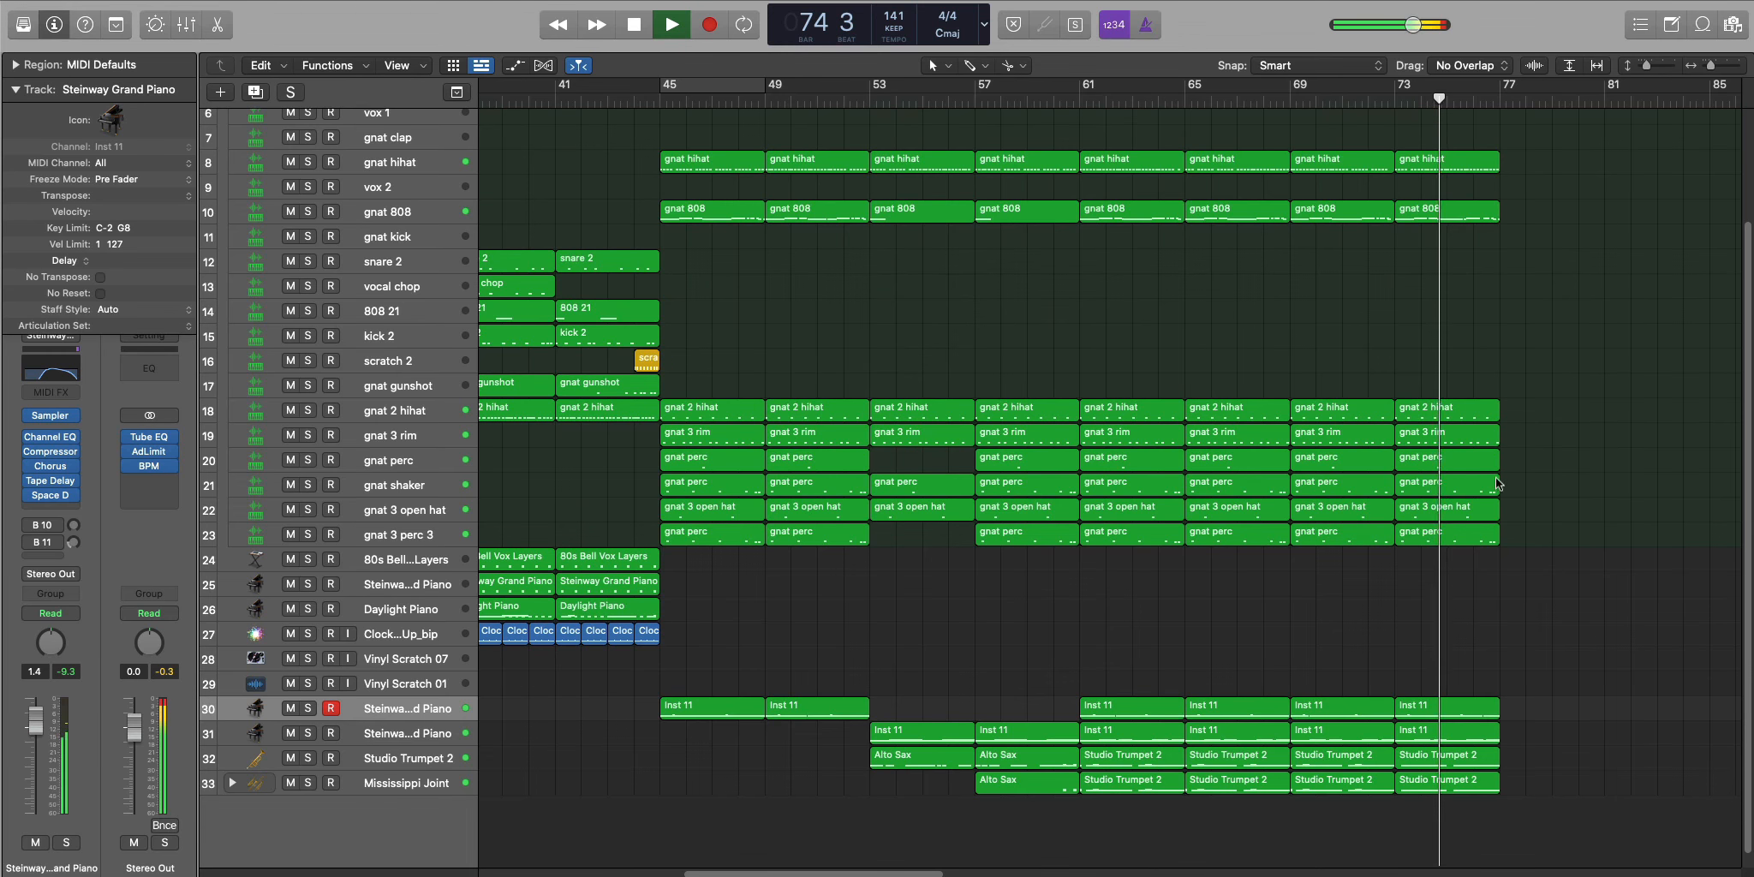
{"action": "key", "text": "super+Left"}
{"action": "key", "text": "super+Left"}
{"action": "key", "text": "super+Up"}
{"action": "key", "text": "super+Up"}
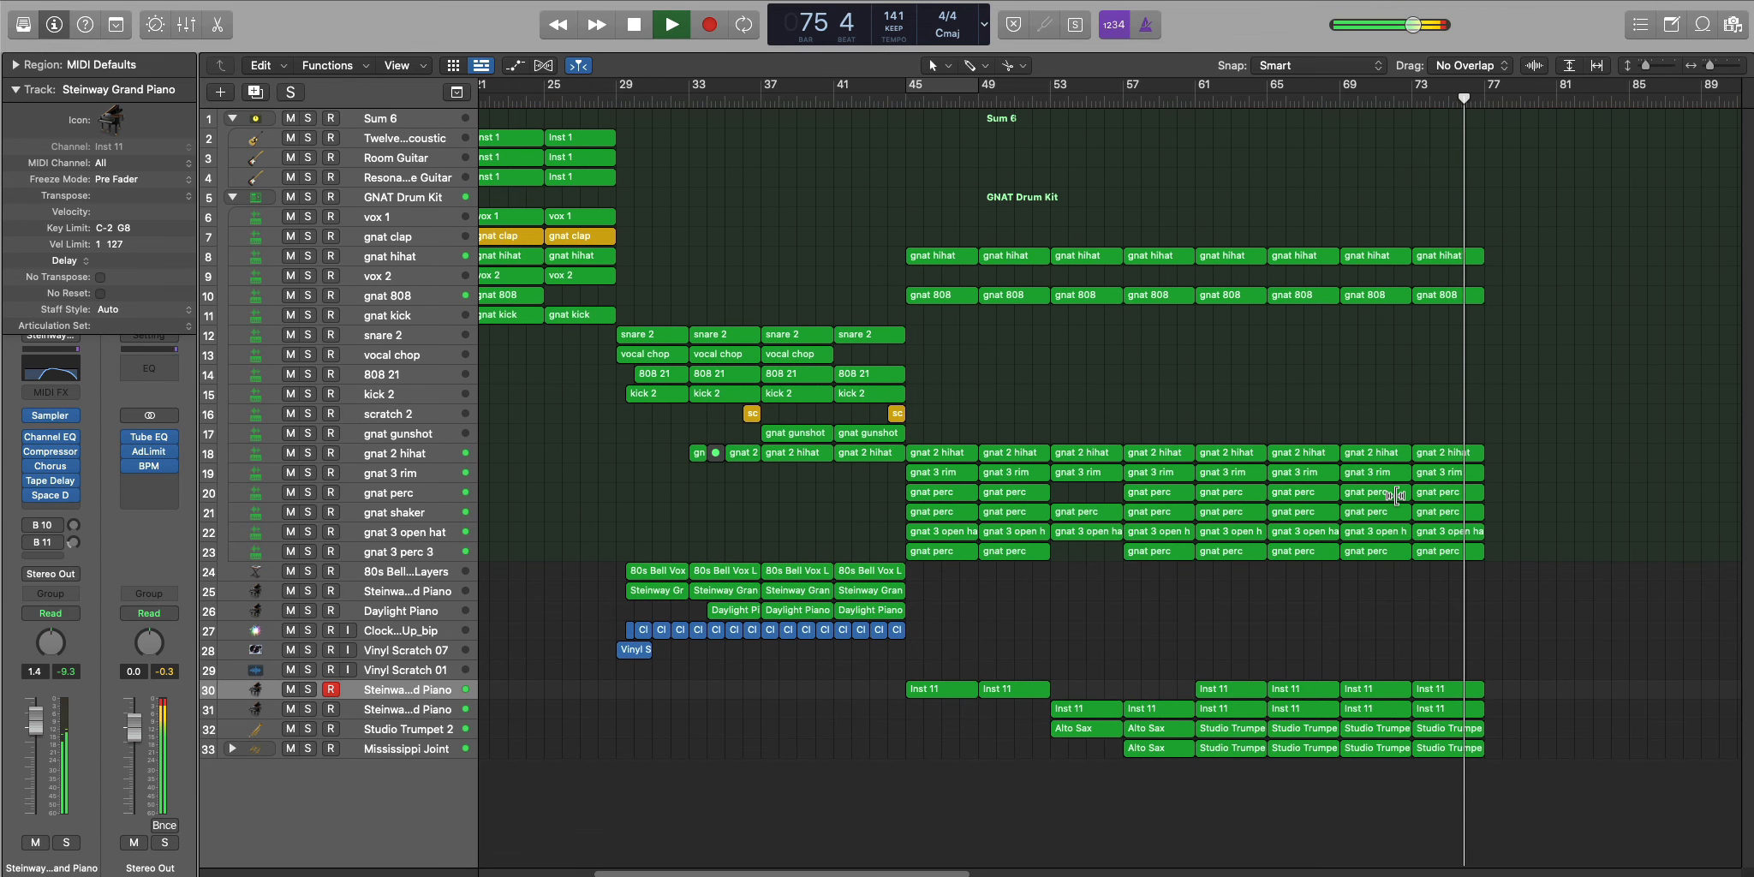
{"action": "key", "text": "super+Right"}
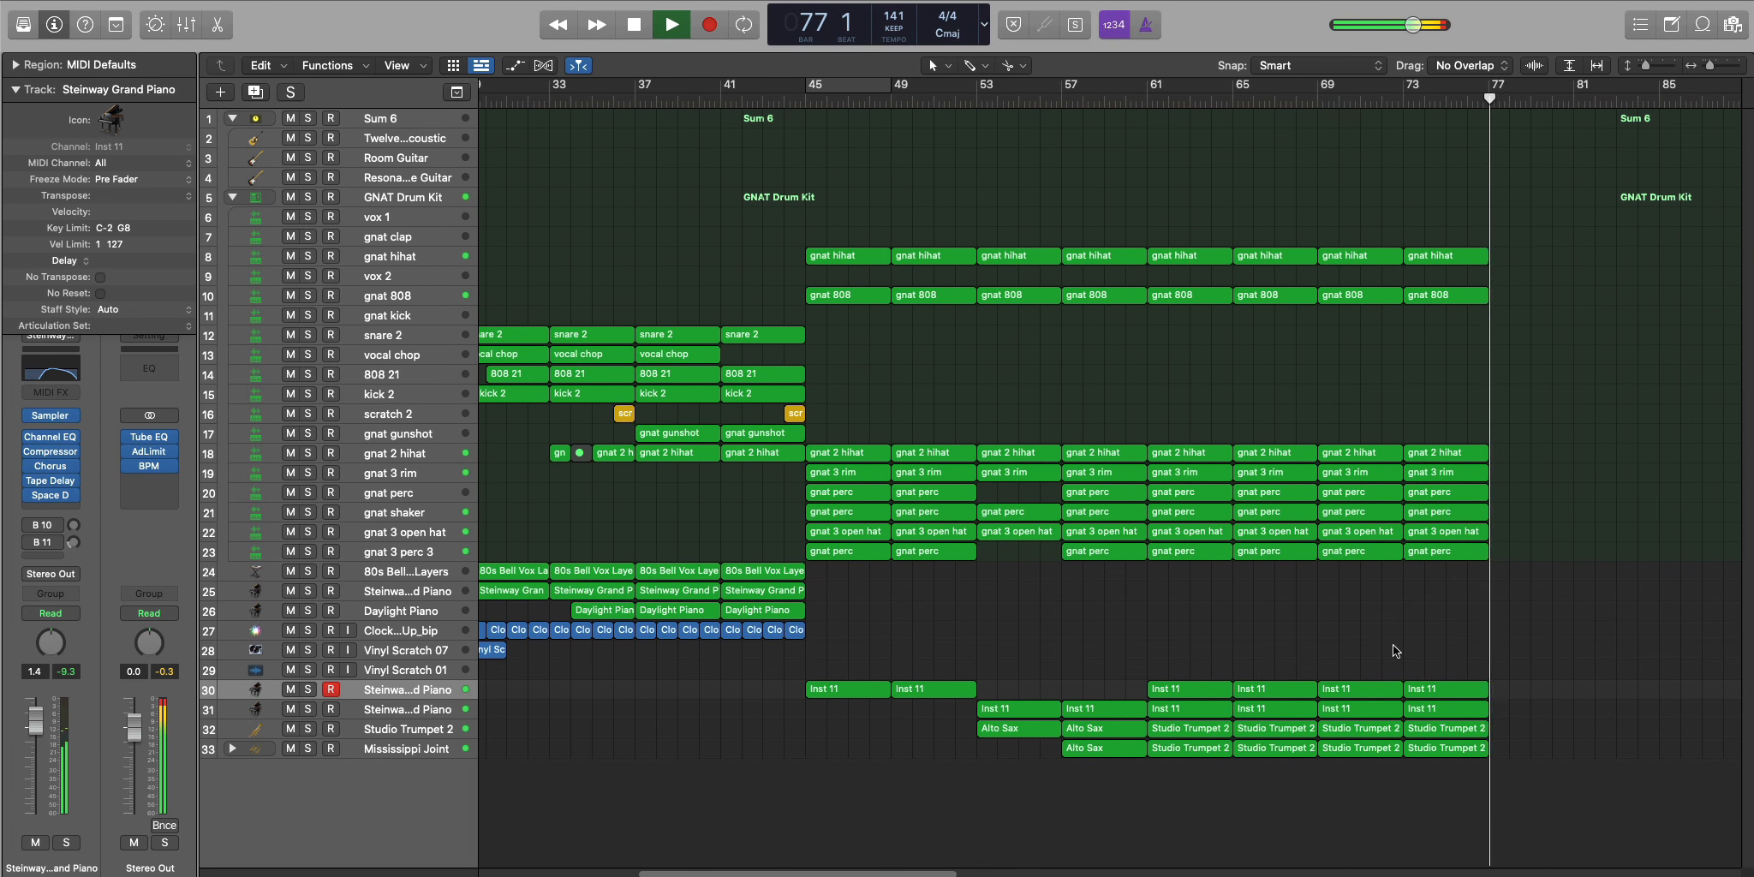